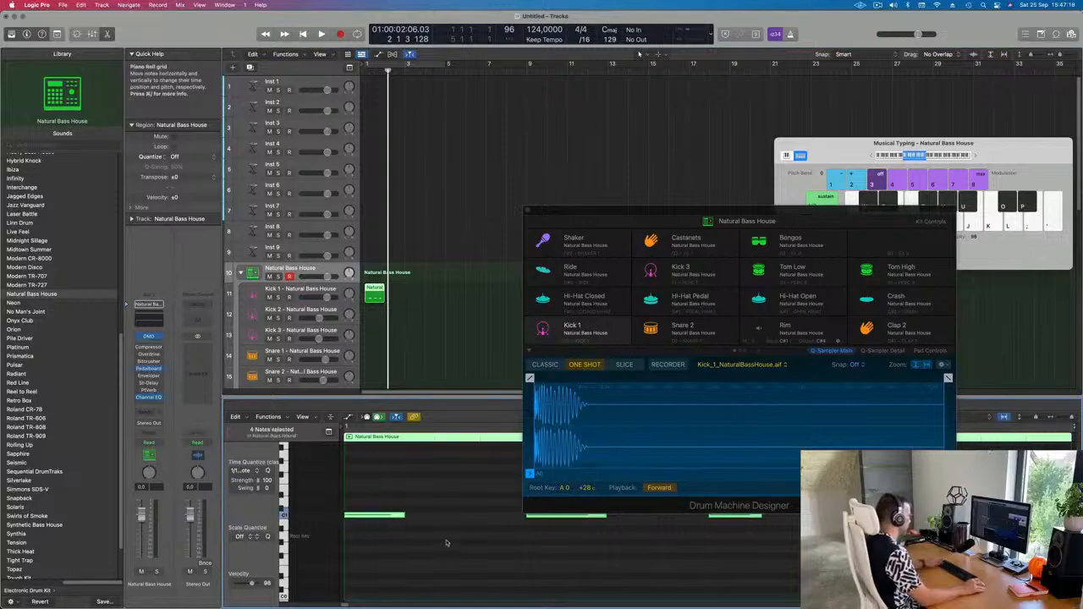
Repeat the one-bar region on the Kick 1 track so that it fills bars 1 to 4.
{"action": "left_click_drag", "start_coordinate": [438, 289], "coordinate": [362, 301]}
{"action": "key", "text": "super+r"}
{"action": "key", "text": "super+r"}
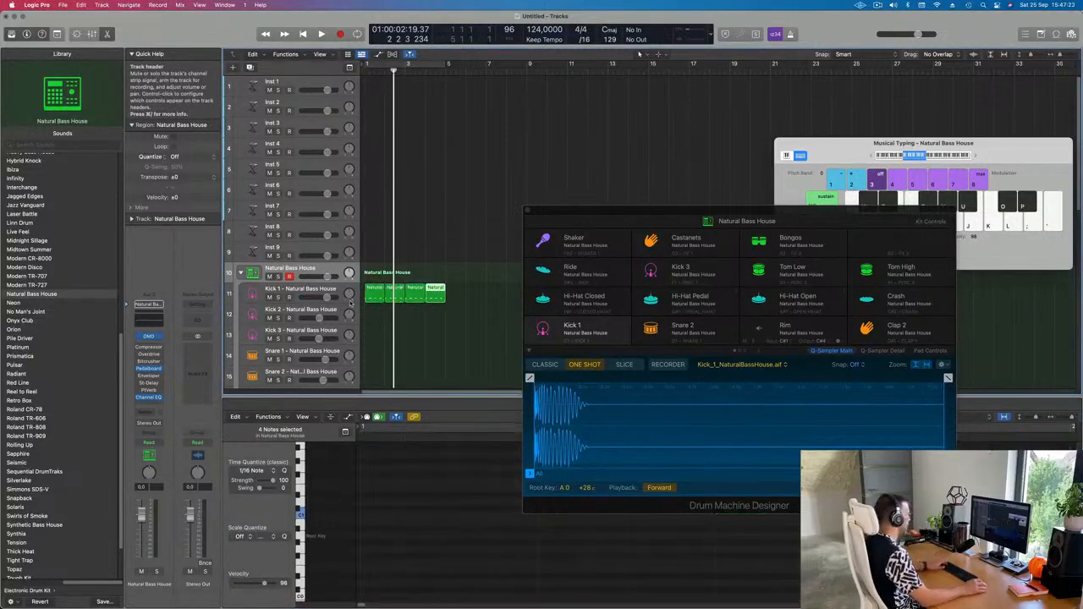
{"action": "key", "text": "super+z"}
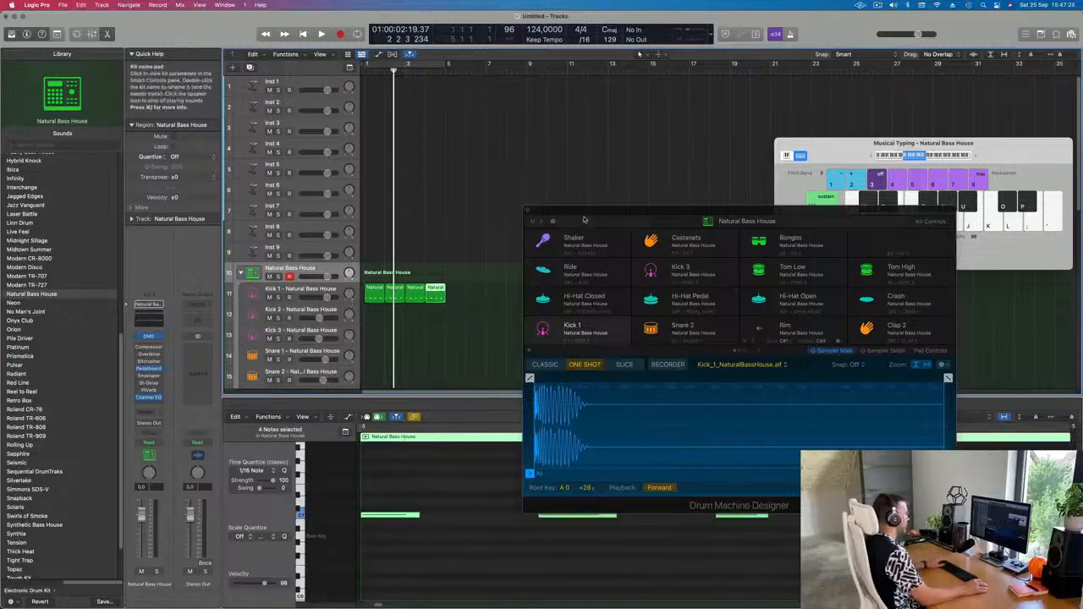
Turn on a cycle range over the four kick regions, bars 1 to 4, and play the loop.
{"action": "left_click_drag", "start_coordinate": [819, 221], "coordinate": [855, 219]}
{"action": "left_click", "coordinate": [410, 64]}
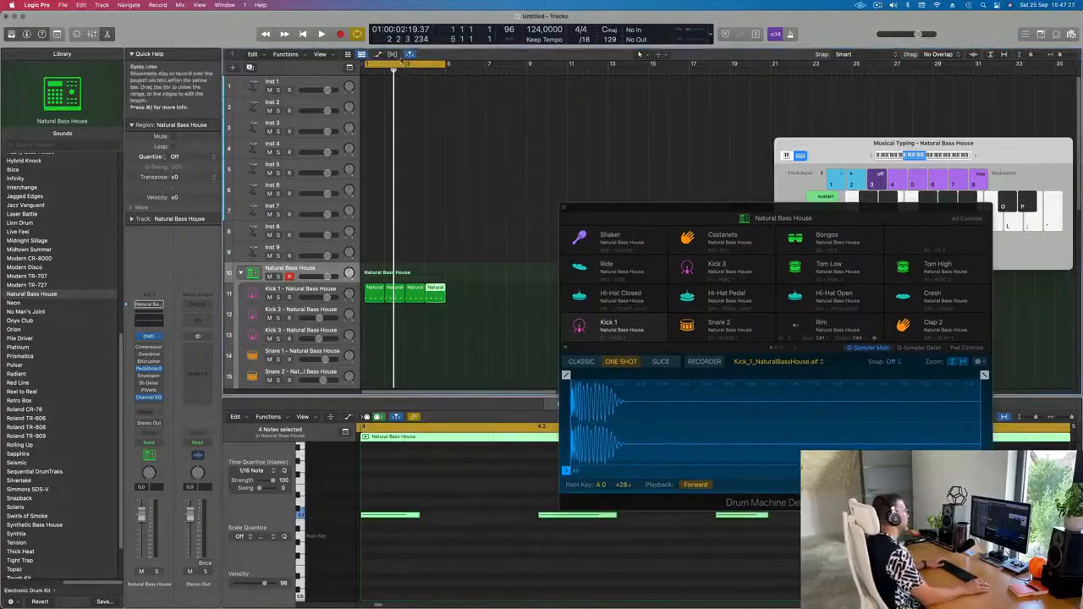
{"action": "key", "text": "space"}
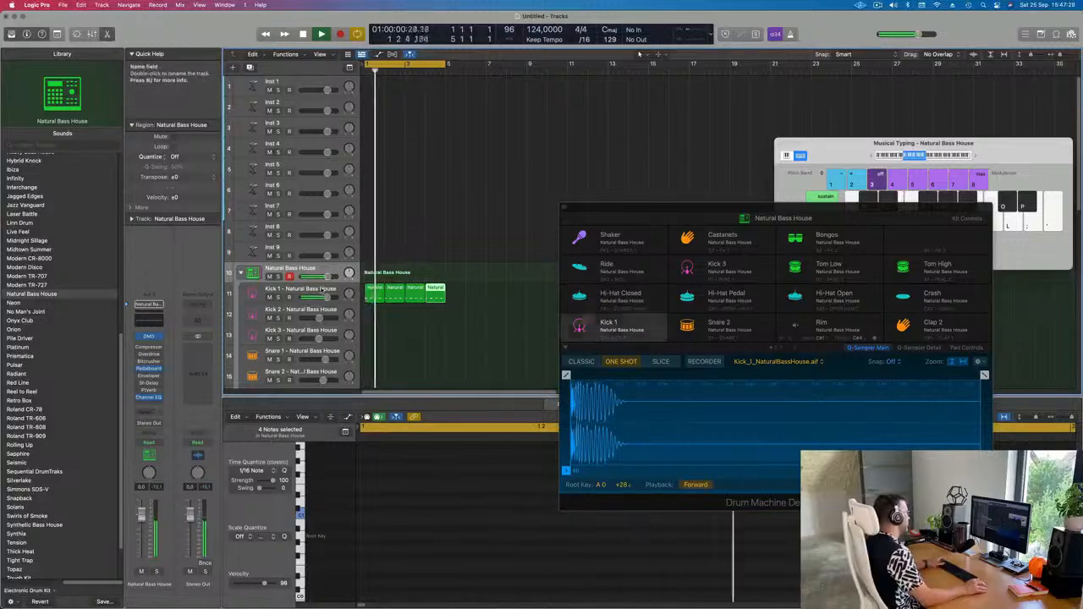
Transpose all notes in the four Kick 1 regions down three semitones to A0.
{"action": "left_click", "coordinate": [296, 290]}
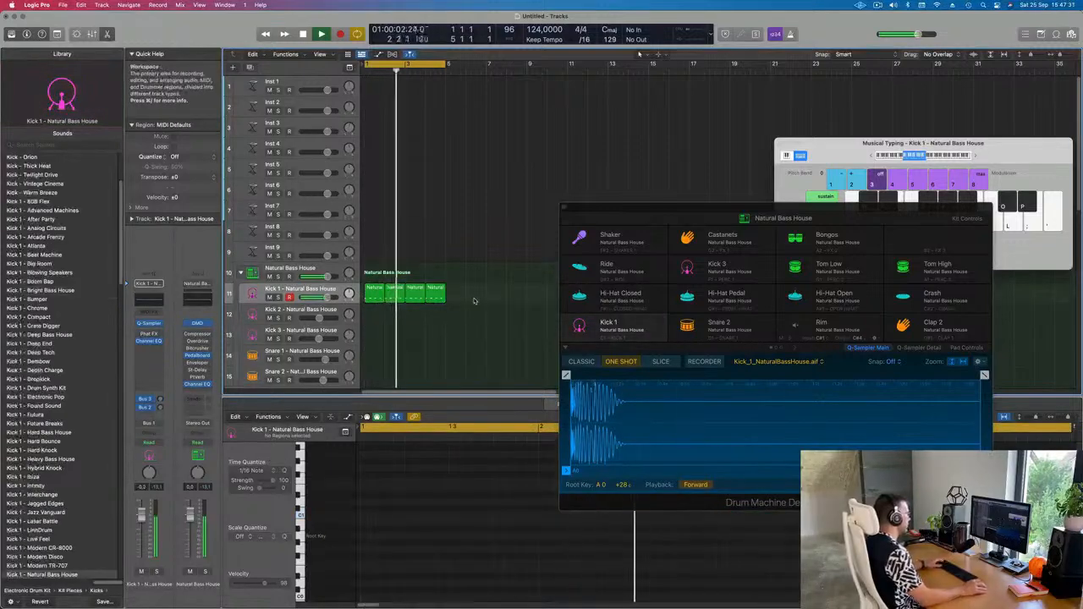
{"action": "left_click", "coordinate": [366, 305]}
{"action": "left_click", "coordinate": [405, 526]}
{"action": "key", "text": "super+a"}
{"action": "key", "text": "alt+Down"}
{"action": "key", "text": "alt+Down"}
{"action": "key", "text": "alt+Down"}
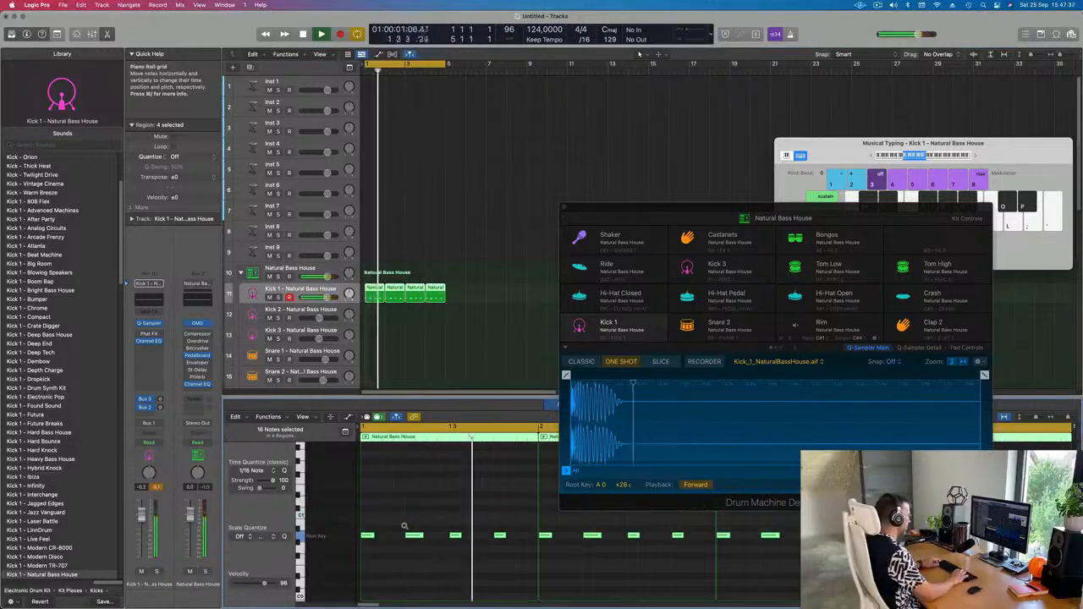
{"action": "key", "text": "alt+Down"}
{"action": "key", "text": "alt+Down"}
{"action": "key", "text": "alt+Down"}
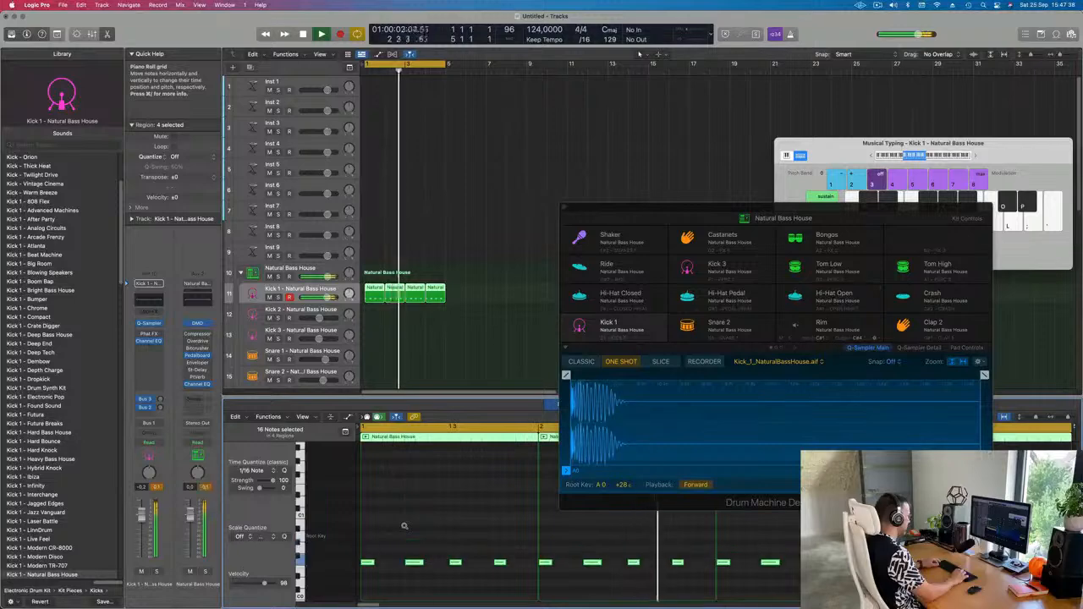
{"action": "key", "text": "alt+Up"}
{"action": "key", "text": "alt+Up"}
{"action": "key", "text": "alt+Up"}
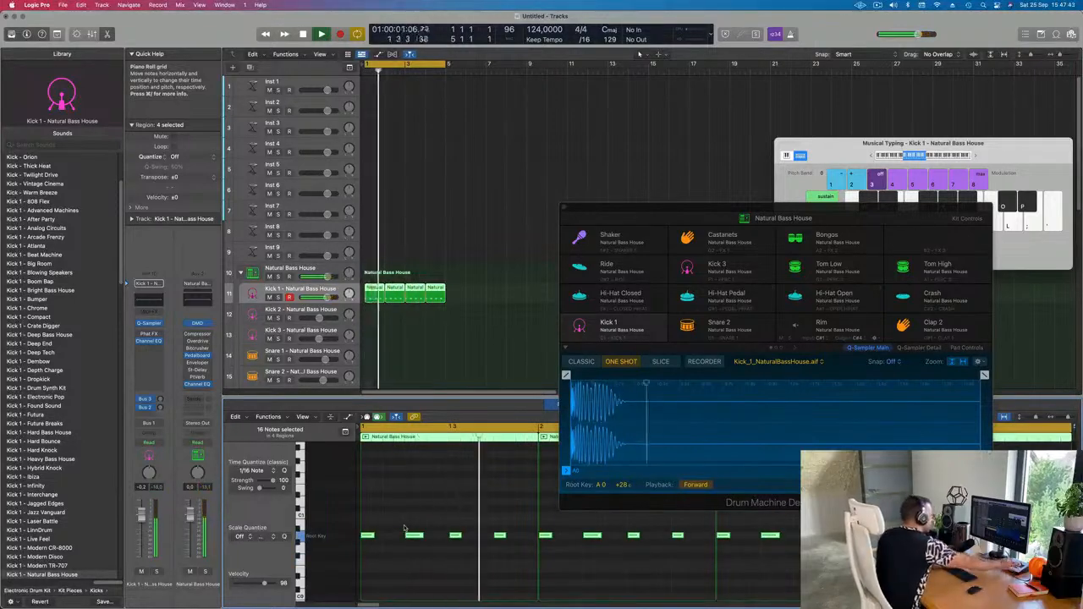
Shorten the Kick 1 sample to end at about 0.252 s and give it a fade-out of about 0.174 s.
{"action": "left_click_drag", "start_coordinate": [982, 376], "coordinate": [599, 398]}
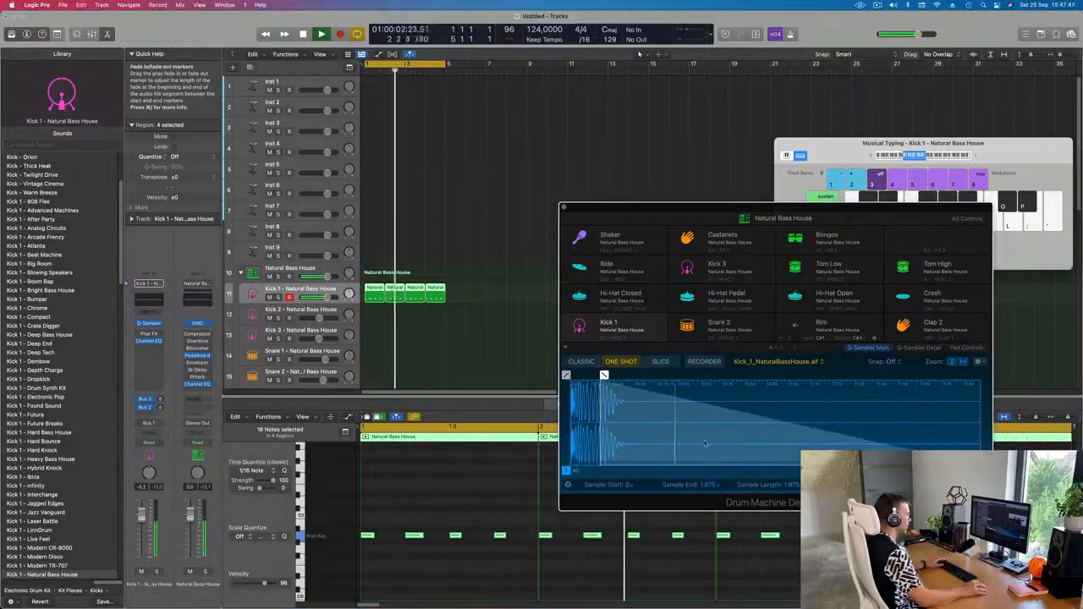
{"action": "left_click_drag", "start_coordinate": [981, 412], "coordinate": [964, 411]}
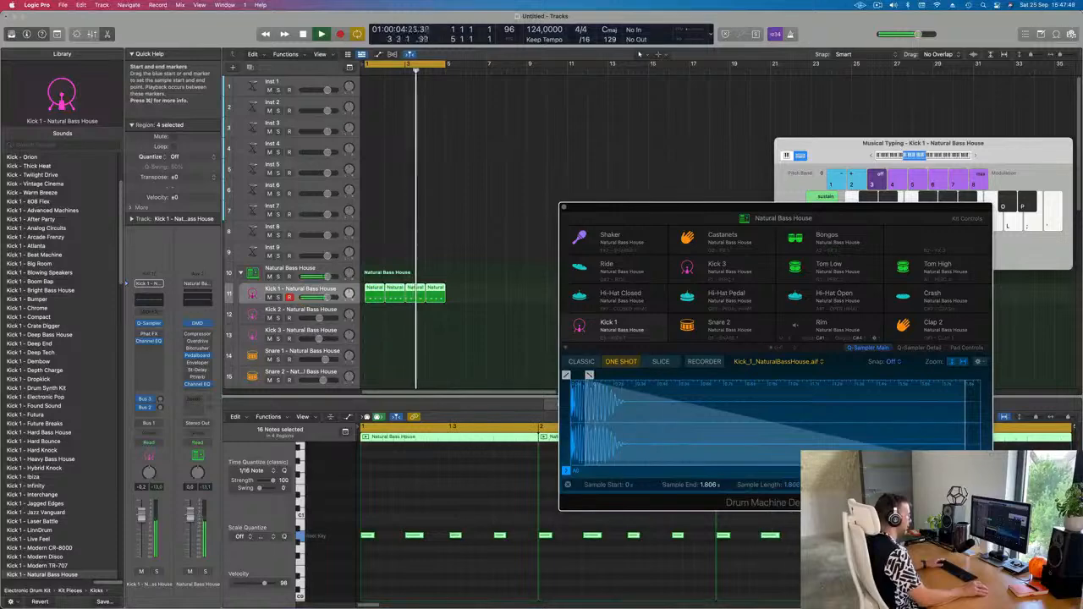
{"action": "left_click_drag", "start_coordinate": [964, 450], "coordinate": [639, 449]}
{"action": "mouse_move", "coordinate": [576, 384]}
{"action": "left_mouse_down"}
{"action": "mouse_move", "coordinate": [806, 385]}
{"action": "mouse_move", "coordinate": [683, 376]}
{"action": "mouse_move", "coordinate": [697, 377]}
{"action": "left_mouse_up"}
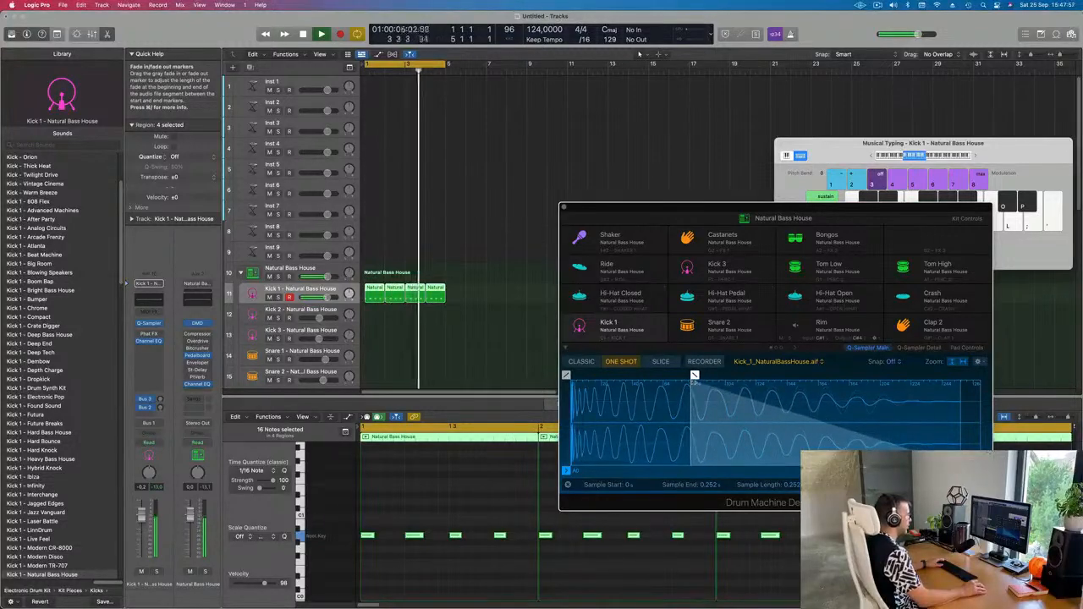
{"action": "left_click_drag", "start_coordinate": [830, 209], "coordinate": [733, 106]}
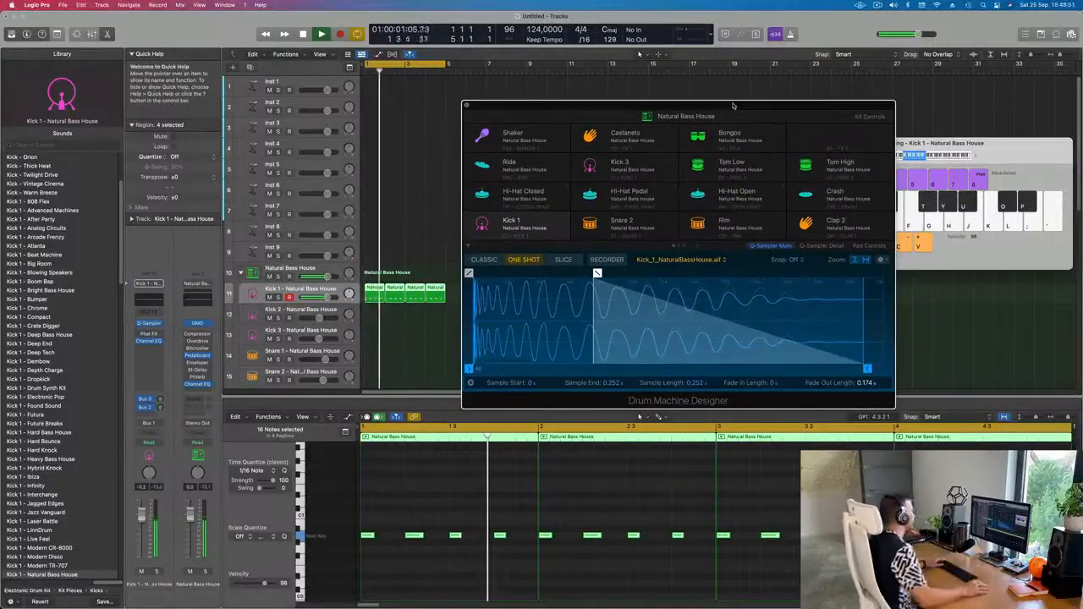
Boost the low shelf of the Kick 1 Channel EQ by about 5.3 dB at 105 Hz, and close the plug-in windows.
{"action": "left_click", "coordinate": [146, 300]}
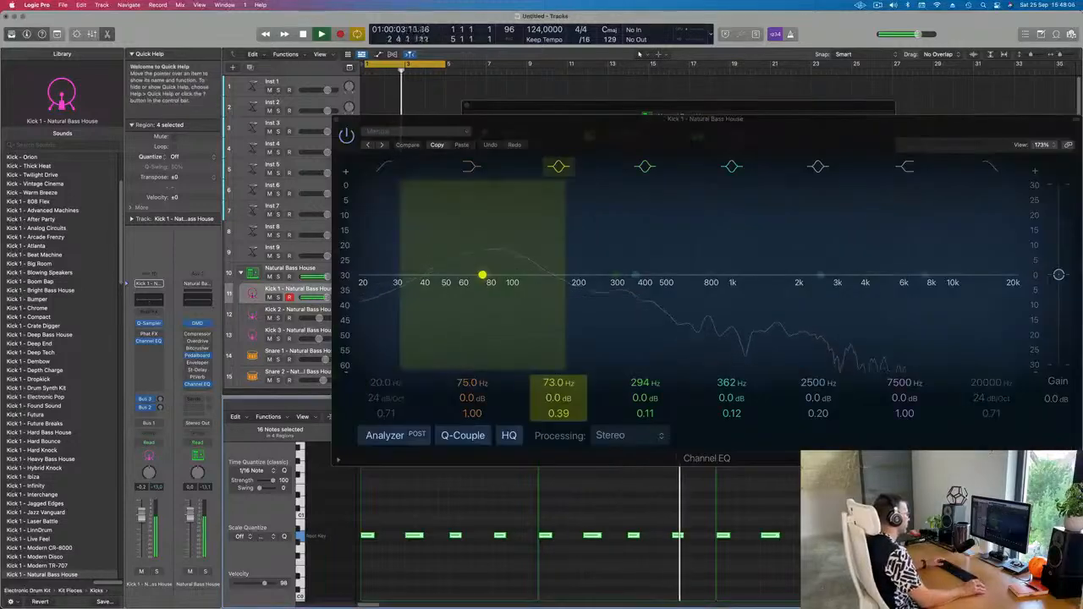
{"action": "mouse_move", "coordinate": [476, 397]}
{"action": "left_mouse_down"}
{"action": "mouse_move", "coordinate": [473, 371]}
{"action": "mouse_move", "coordinate": [471, 399]}
{"action": "left_mouse_up"}
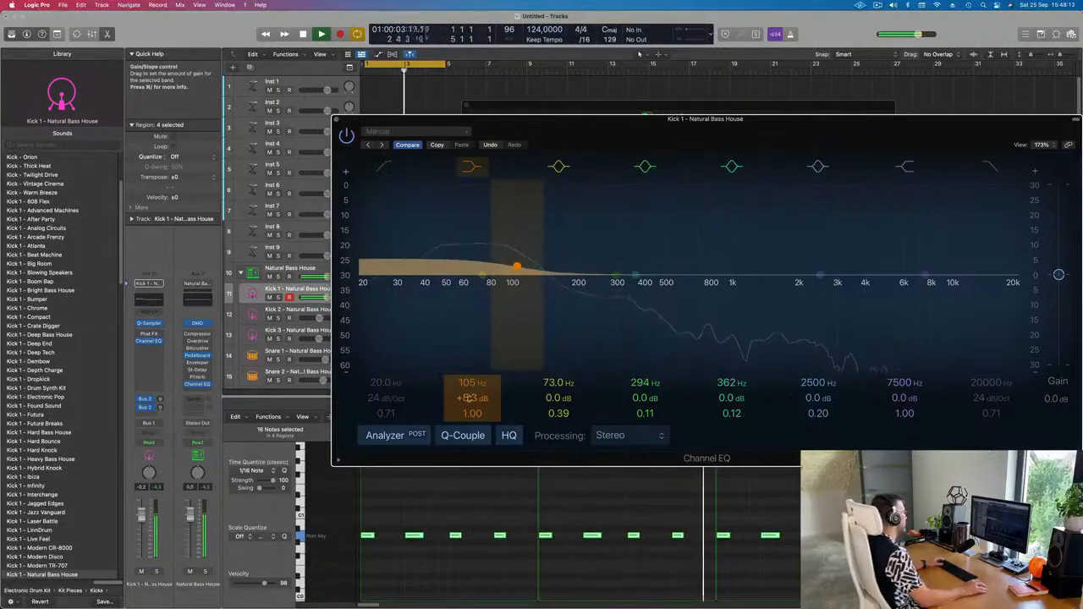
{"action": "left_click", "coordinate": [337, 122]}
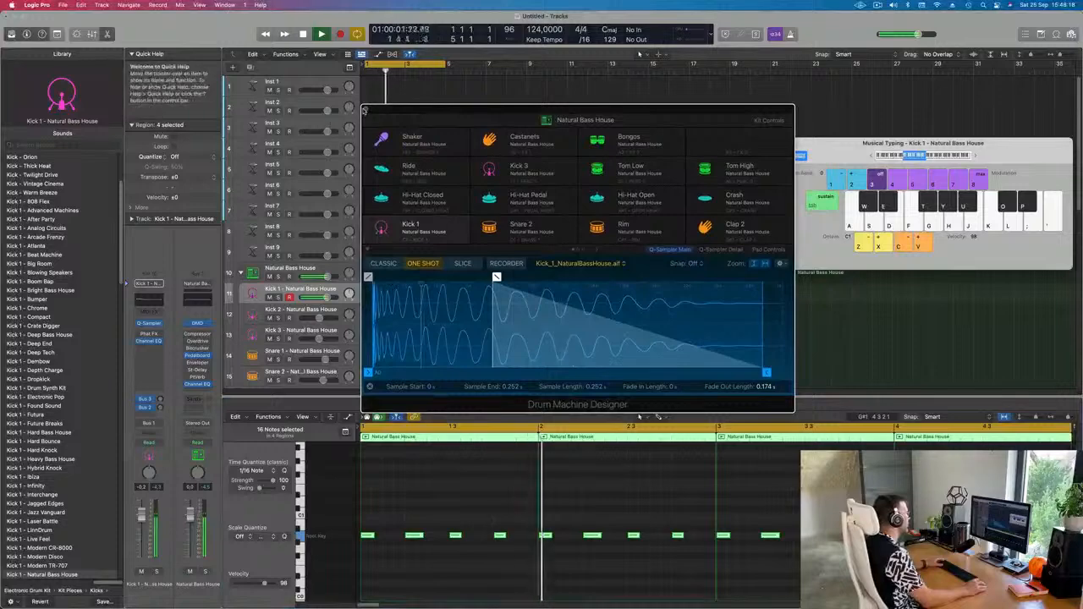
{"action": "left_click", "coordinate": [365, 109]}
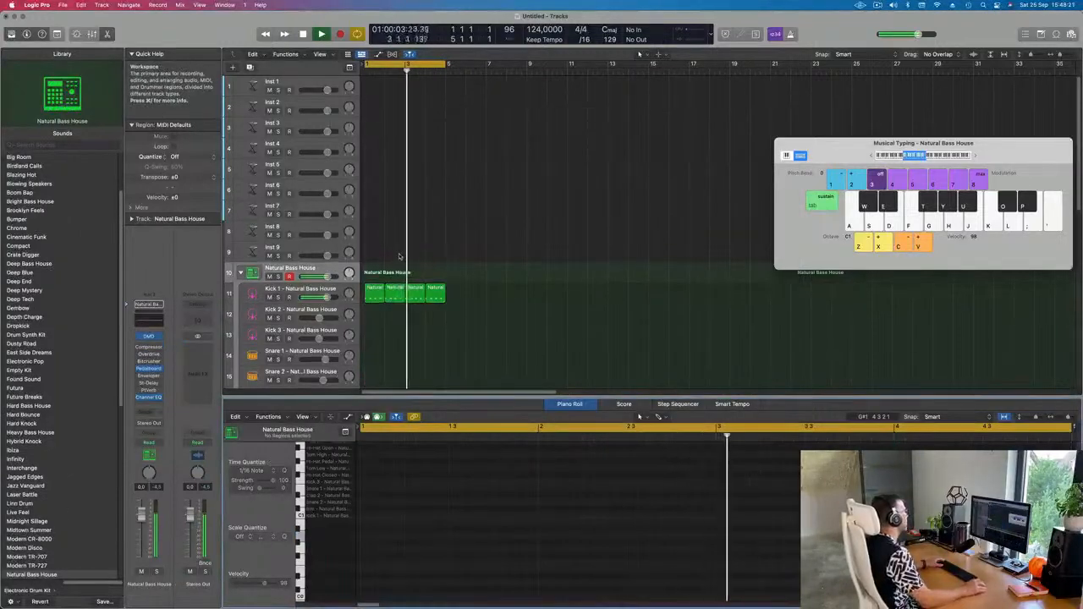
Copy the first kick region to bar 1 of the Snare 1 track and delete its first and third notes.
{"action": "scroll", "coordinate": [401, 256], "scroll_direction": "down", "scroll_amount": 5}
{"action": "left_click", "coordinate": [370, 133]}
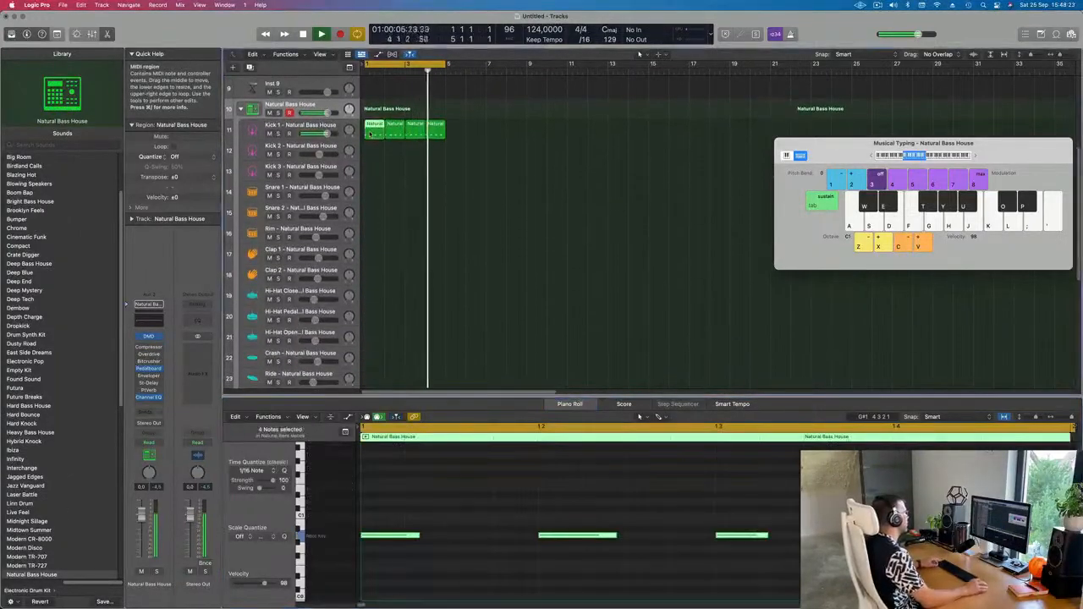
{"action": "left_click_drag", "start_coordinate": [369, 134], "coordinate": [372, 193]}
{"action": "scroll", "coordinate": [425, 489], "scroll_direction": "down", "scroll_amount": 1}
{"action": "key", "text": "space"}
{"action": "left_click_drag", "start_coordinate": [409, 503], "coordinate": [360, 557]}
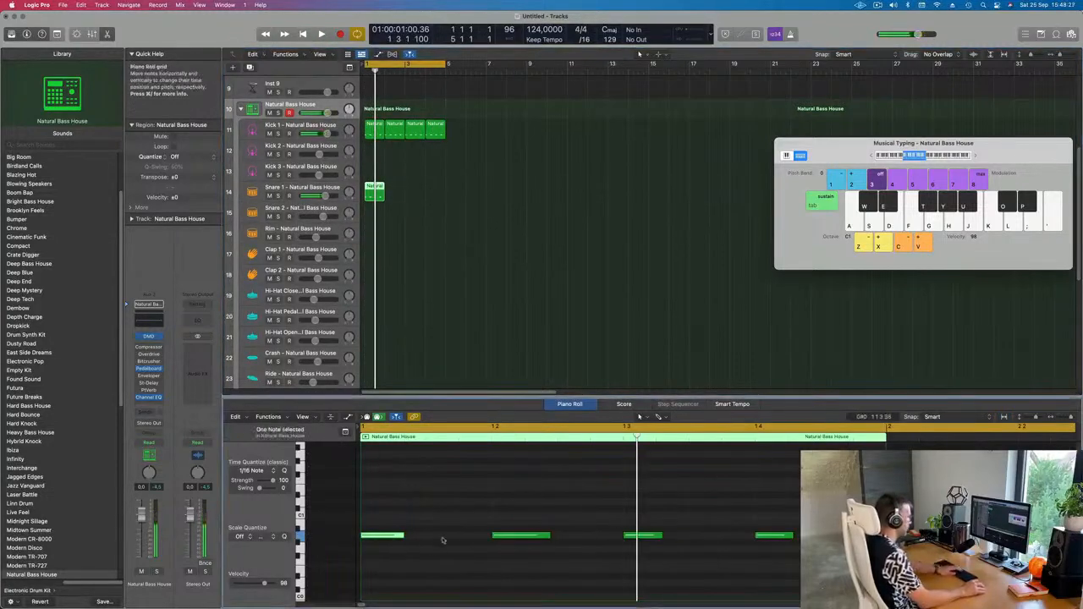
{"action": "left_click_drag", "start_coordinate": [569, 506], "coordinate": [663, 569]}
{"action": "key", "text": "Delete"}
Transpose the two remaining snare notes up an octave and lower the Snare 1 track volume to -12.4 dB during playback.
{"action": "left_click_drag", "start_coordinate": [495, 494], "coordinate": [798, 596]}
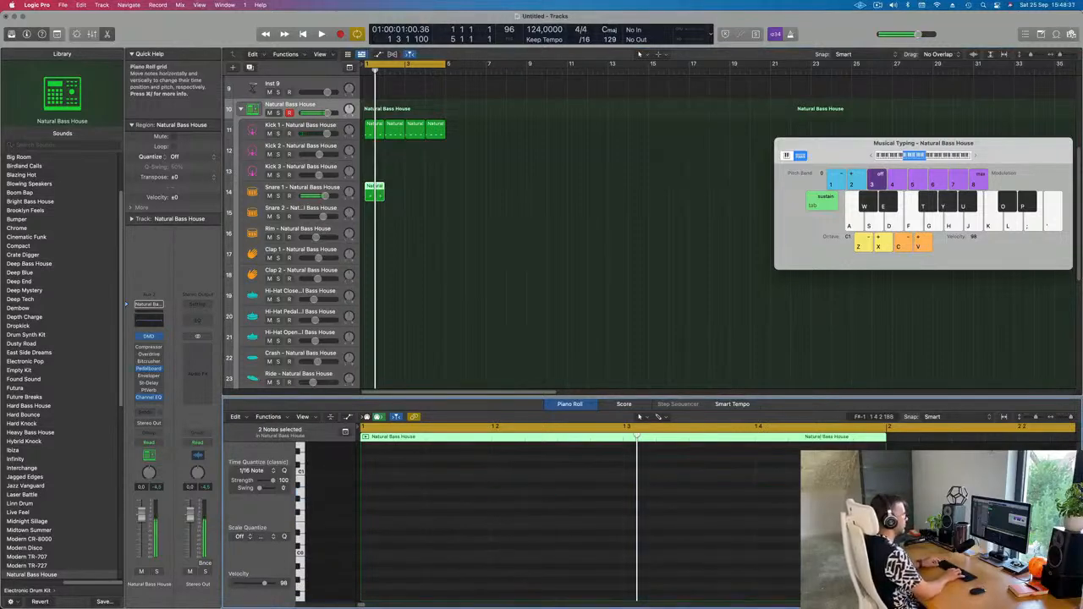
{"action": "key", "text": "space"}
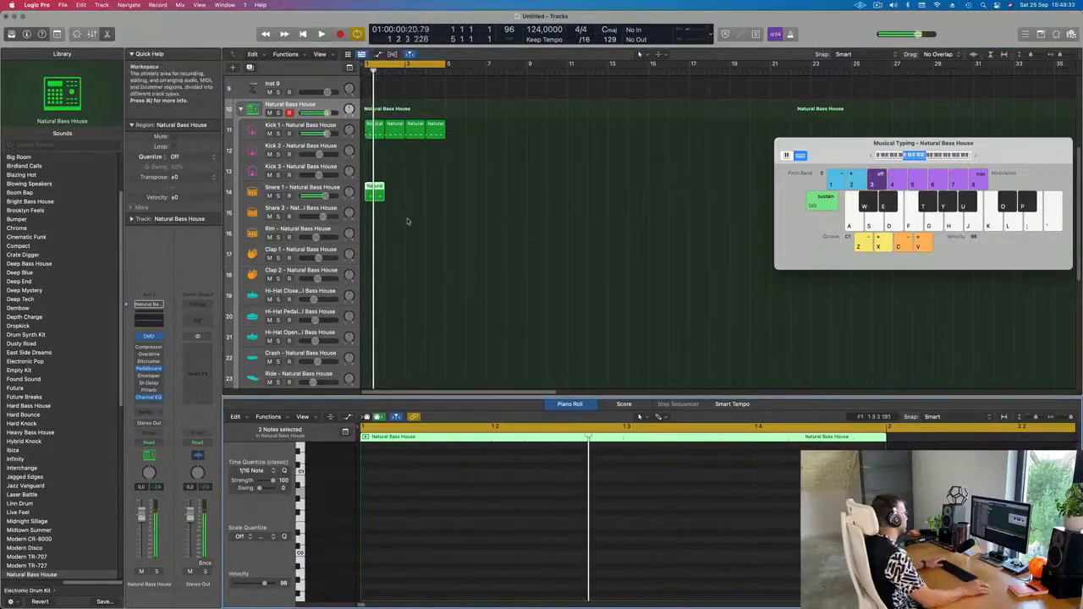
{"action": "left_click", "coordinate": [321, 187]}
{"action": "key", "text": "space"}
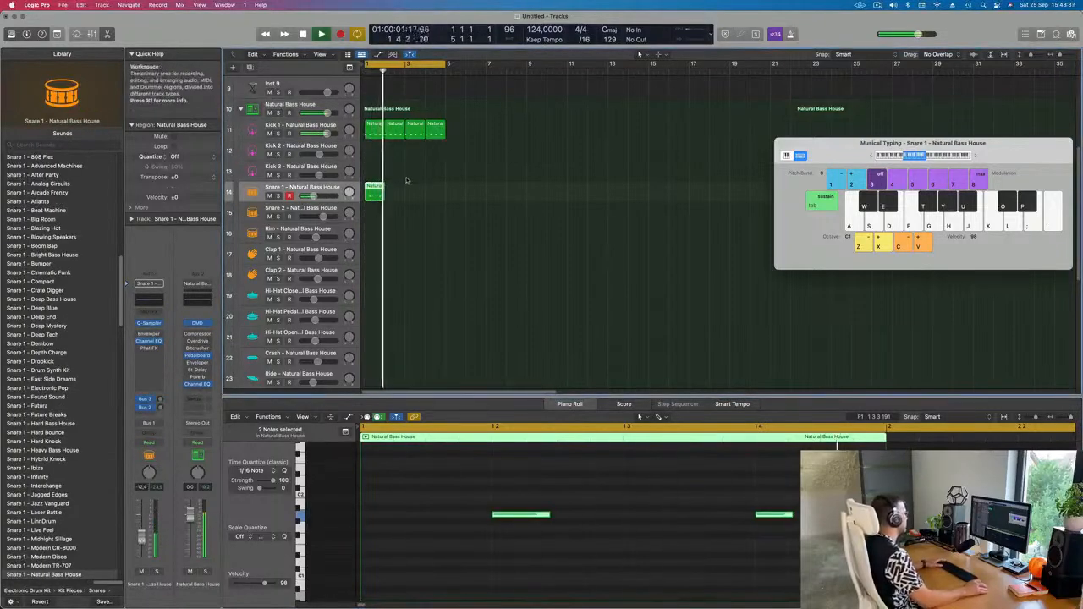
Repeat the Snare 1 region three times to fill bars 1 to 4.
{"action": "left_click_drag", "start_coordinate": [398, 190], "coordinate": [356, 198]}
{"action": "key", "text": "super+r"}
{"action": "key", "text": "super+r"}
{"action": "key", "text": "super+r"}
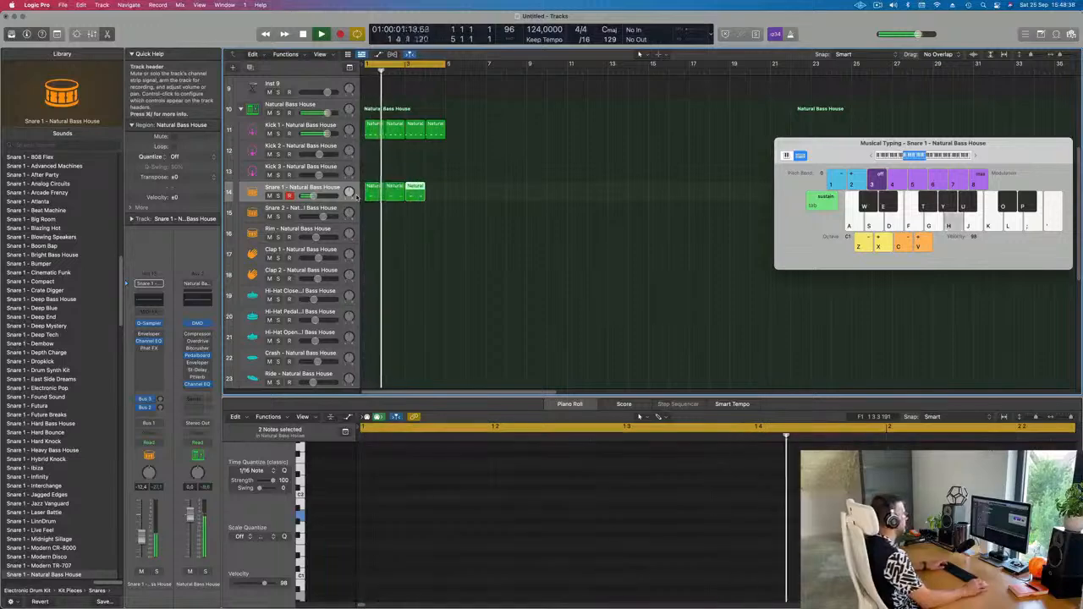
{"action": "left_click", "coordinate": [452, 160]}
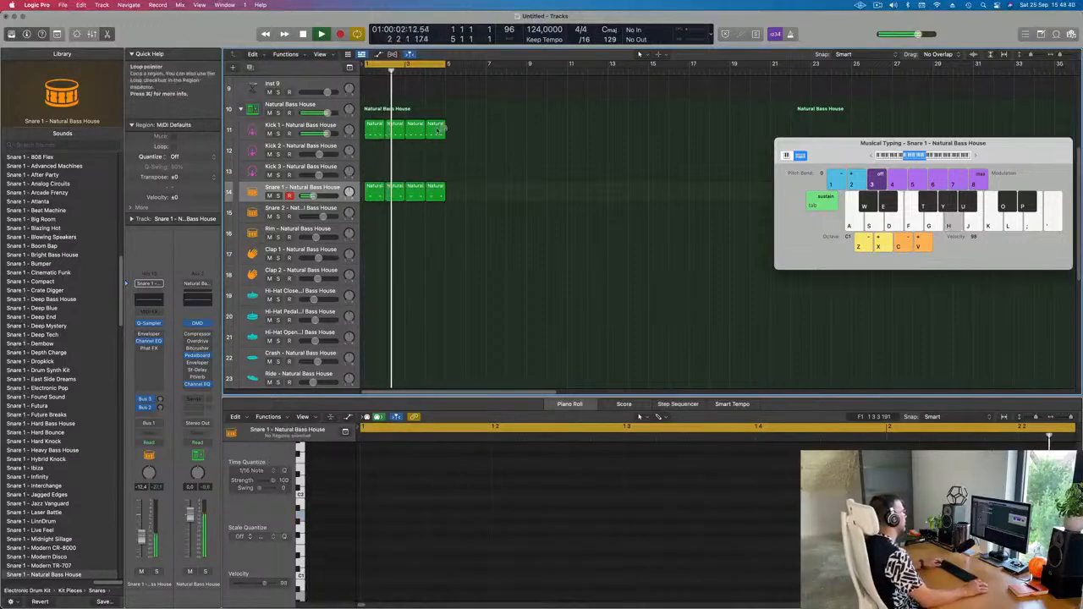
Copy the first kick region to the Hi-Hat Closed track and shift its four notes onto the off-beats and up two octaves.
{"action": "left_click", "coordinate": [372, 133]}
{"action": "left_click_drag", "start_coordinate": [371, 160], "coordinate": [371, 303]}
{"action": "left_click_drag", "start_coordinate": [386, 487], "coordinate": [825, 556]}
{"action": "key", "text": "alt+Right"}
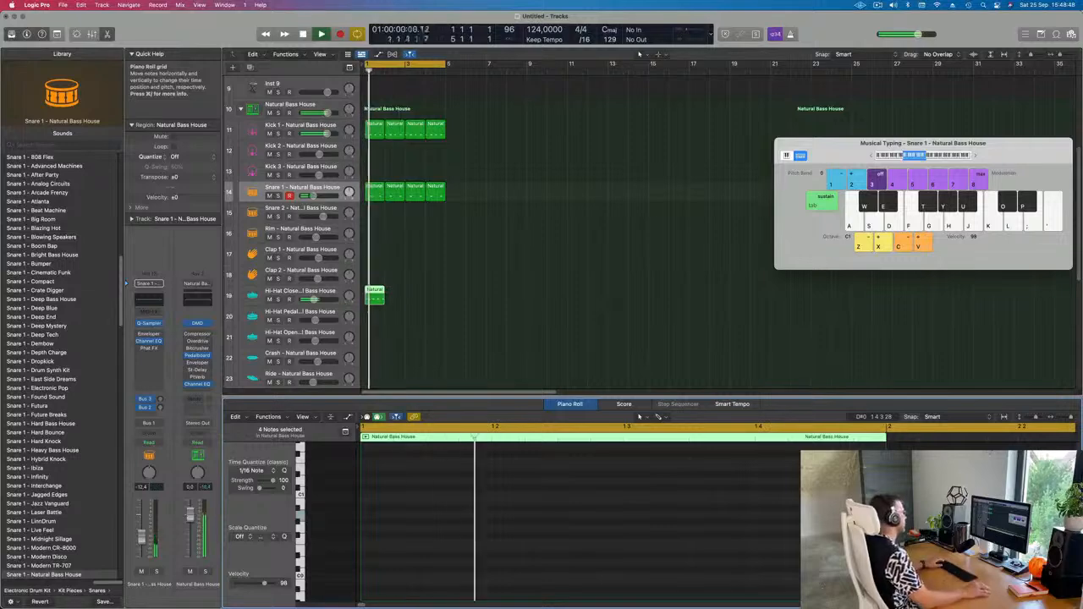
Repeat the Hi-Hat Closed region three times to fill bars 1 to 4.
{"action": "left_click_drag", "start_coordinate": [419, 295], "coordinate": [356, 304]}
{"action": "key", "text": "super+r"}
{"action": "key", "text": "super+r"}
{"action": "key", "text": "super+r"}
Copy the first closed hi-hat region to the Hi-Hat Open track and remove its first three notes, keeping only the last.
{"action": "scroll", "coordinate": [505, 298], "scroll_direction": "down", "scroll_amount": 5}
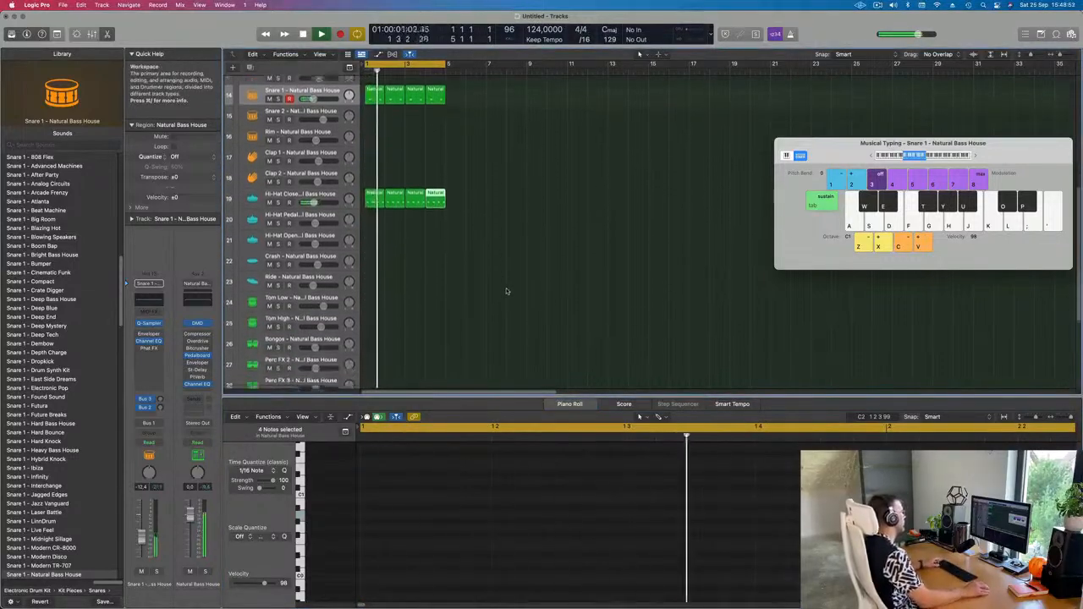
{"action": "scroll", "coordinate": [505, 298], "scroll_direction": "down", "scroll_amount": 2}
{"action": "left_click", "coordinate": [370, 169]}
{"action": "mouse_move", "coordinate": [368, 213]}
{"action": "left_mouse_down"}
{"action": "mouse_move", "coordinate": [370, 230]}
{"action": "mouse_move", "coordinate": [369, 212]}
{"action": "left_mouse_up"}
{"action": "key", "text": "space"}
{"action": "mouse_move", "coordinate": [417, 491]}
{"action": "left_mouse_down"}
{"action": "mouse_move", "coordinate": [753, 554]}
{"action": "mouse_move", "coordinate": [745, 544]}
{"action": "left_mouse_up"}
Repeat the Hi-Hat Open region three times to fill bars 1 to 4.
{"action": "left_click_drag", "start_coordinate": [416, 239], "coordinate": [369, 217]}
{"action": "key", "text": "super+r"}
{"action": "key", "text": "super+r"}
{"action": "key", "text": "super+r"}
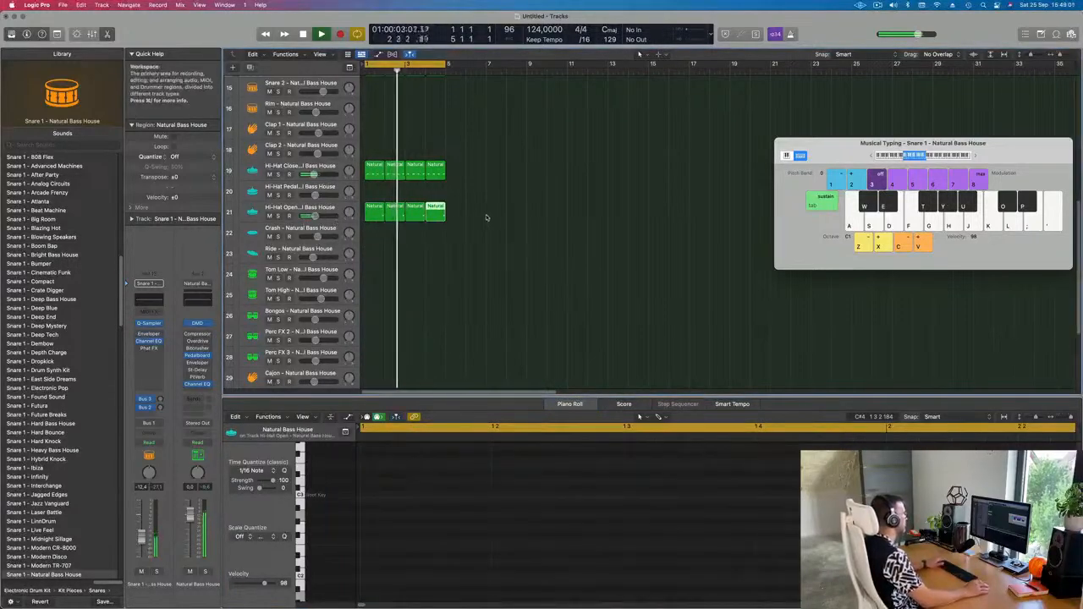
Shorten the open hi-hat sample in Quick Sampler to end at about 0.382 s with a fade-out of about 0.295 s, and replay the loop.
{"action": "left_click_drag", "start_coordinate": [483, 219], "coordinate": [377, 214]}
{"action": "left_click", "coordinate": [259, 211]}
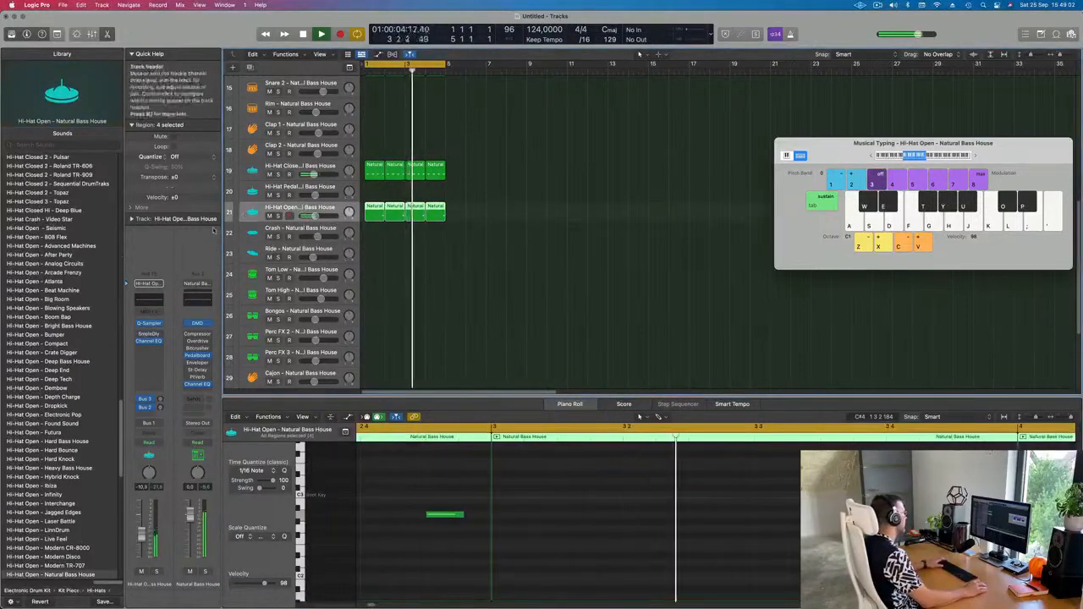
{"action": "left_click", "coordinate": [149, 324]}
{"action": "key", "text": "space"}
{"action": "left_click_drag", "start_coordinate": [819, 270], "coordinate": [486, 263]}
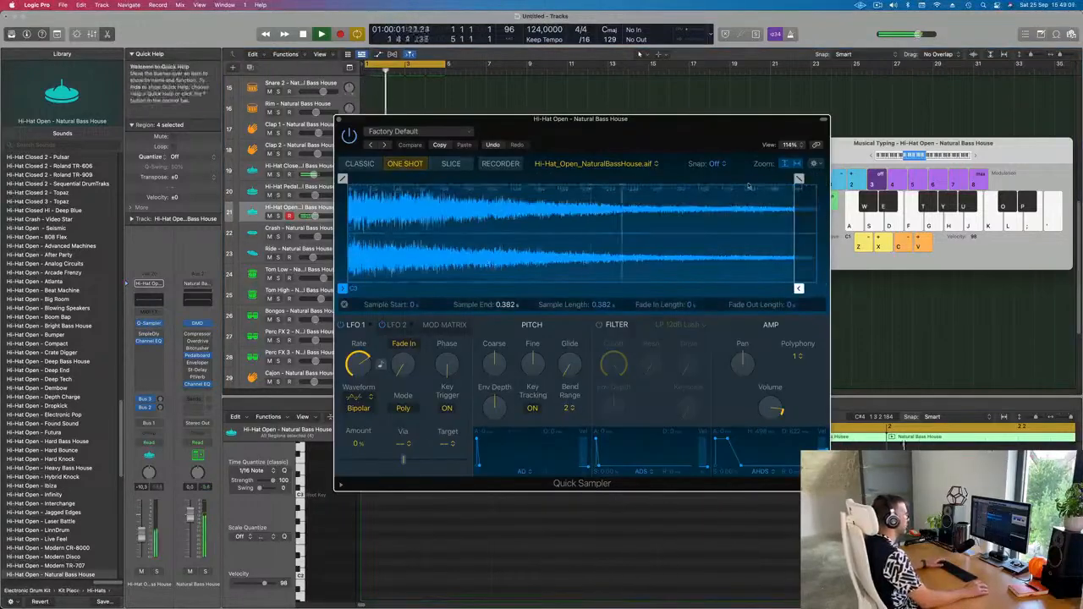
{"action": "left_click_drag", "start_coordinate": [798, 178], "coordinate": [454, 179]}
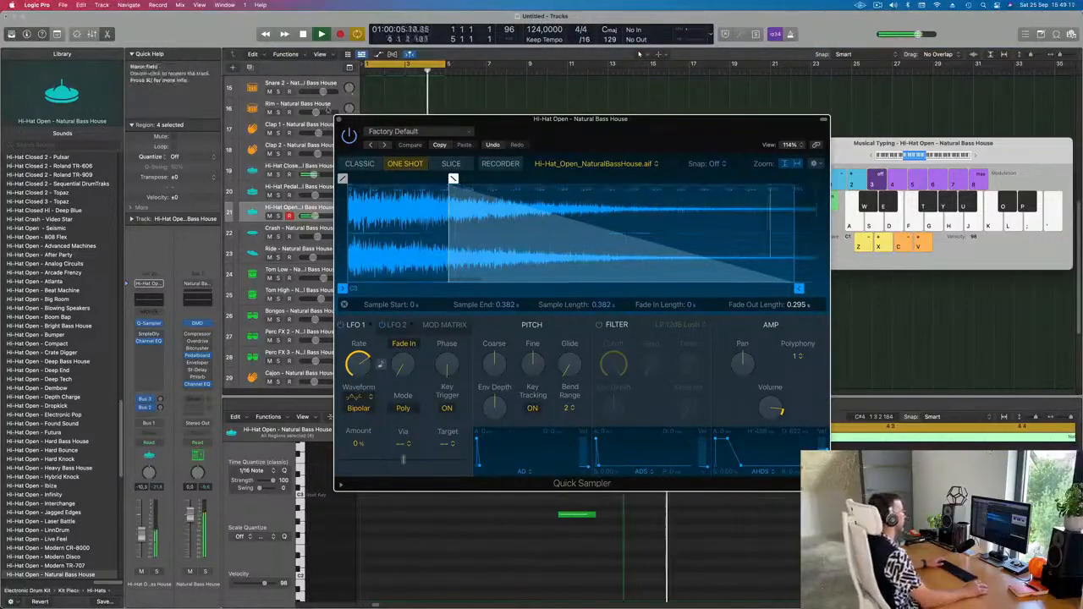
{"action": "left_click", "coordinate": [339, 120]}
{"action": "key", "text": "space"}
{"action": "key", "text": "space"}
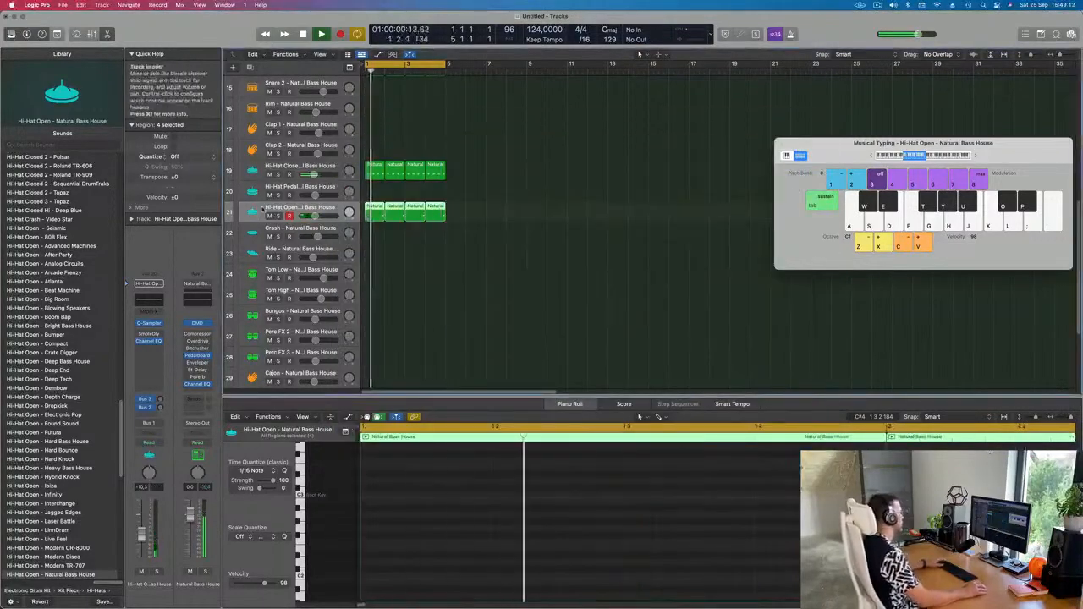
Copy the first closed hi-hat region onto the Shaker track and play it back.
{"action": "scroll", "coordinate": [550, 258], "scroll_direction": "down", "scroll_amount": 5}
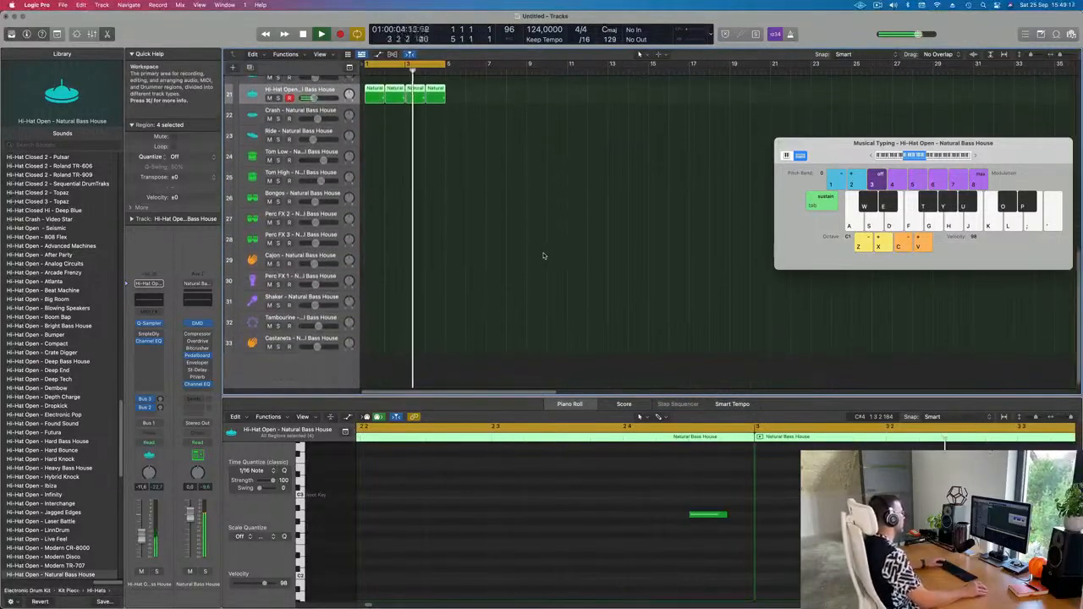
{"action": "scroll", "coordinate": [397, 131], "scroll_direction": "up", "scroll_amount": 5}
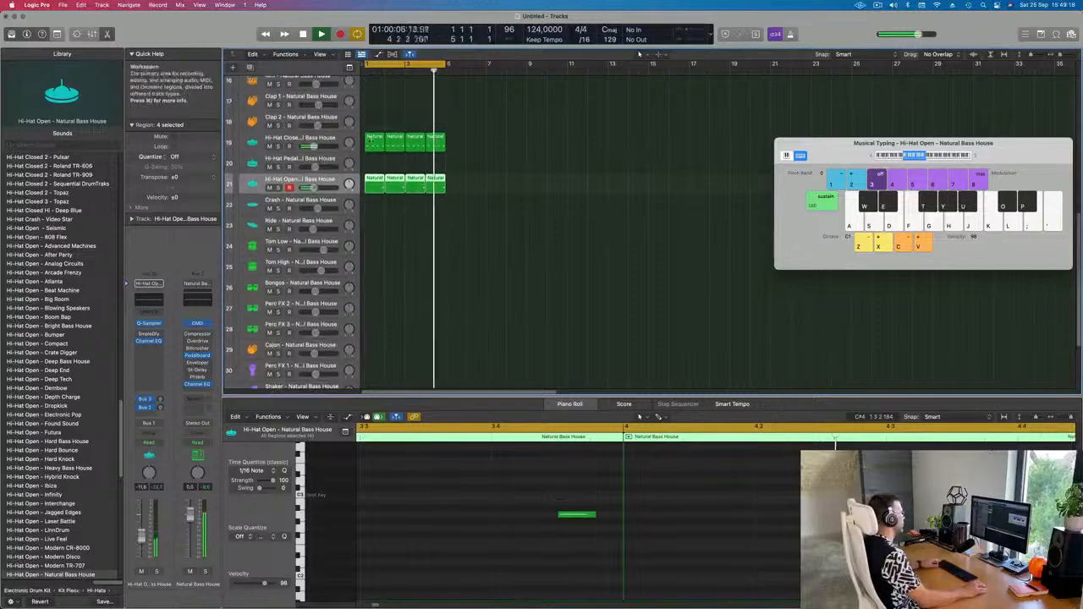
{"action": "left_click", "coordinate": [374, 138]}
{"action": "left_click_drag", "start_coordinate": [370, 224], "coordinate": [378, 296]}
{"action": "key", "text": "space"}
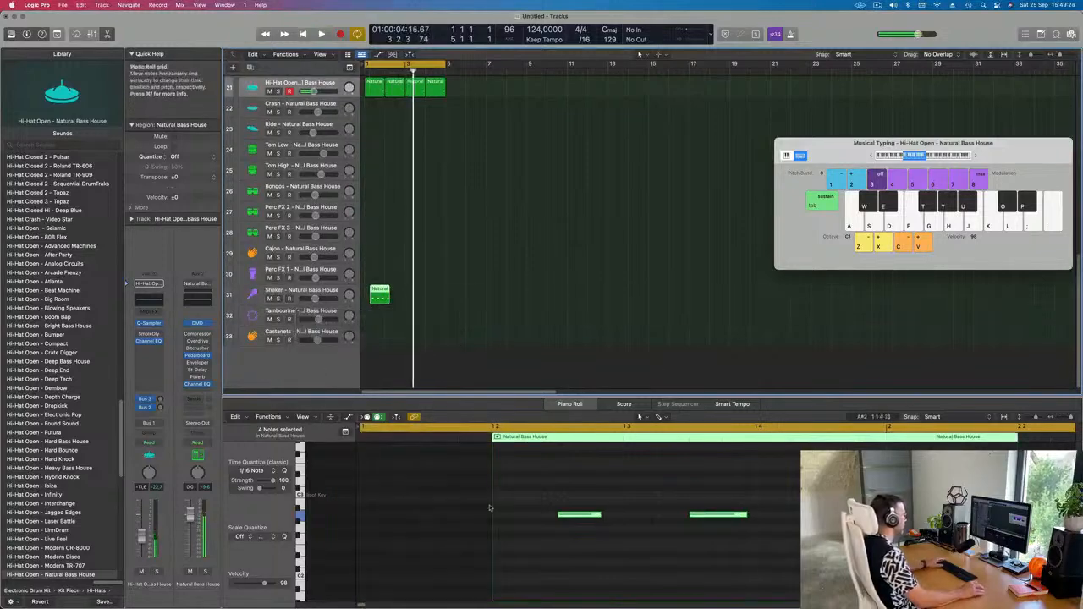
{"action": "key", "text": "space"}
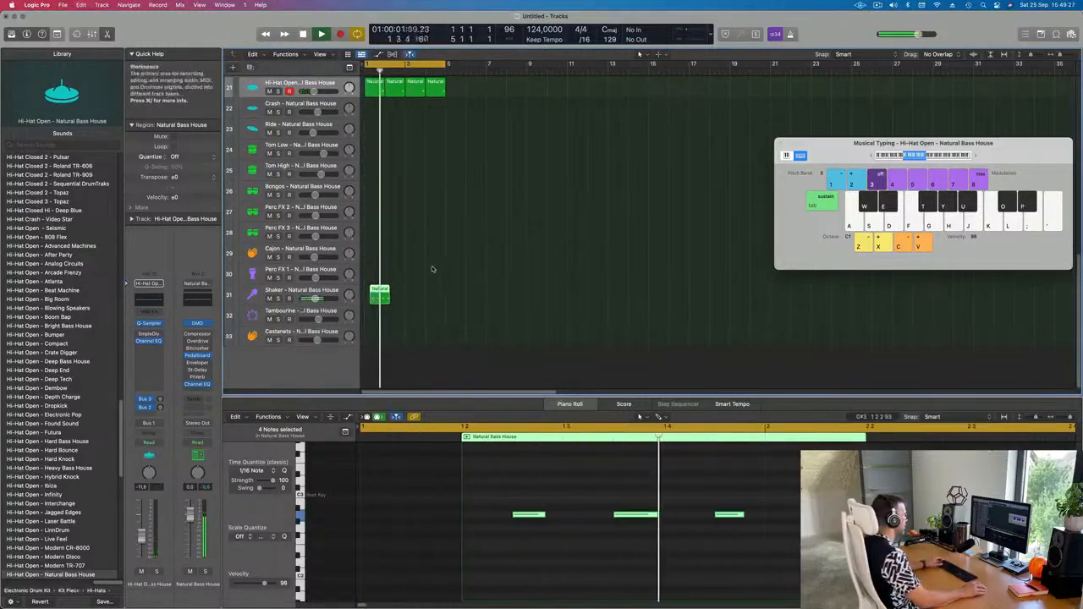
Move the Shaker region to start at bar 1 and copy its notes onto the first, second and fourth sixteenths of every beat.
{"action": "left_click_drag", "start_coordinate": [377, 291], "coordinate": [371, 292]}
{"action": "key", "text": "space"}
{"action": "left_click_drag", "start_coordinate": [397, 498], "coordinate": [846, 542]}
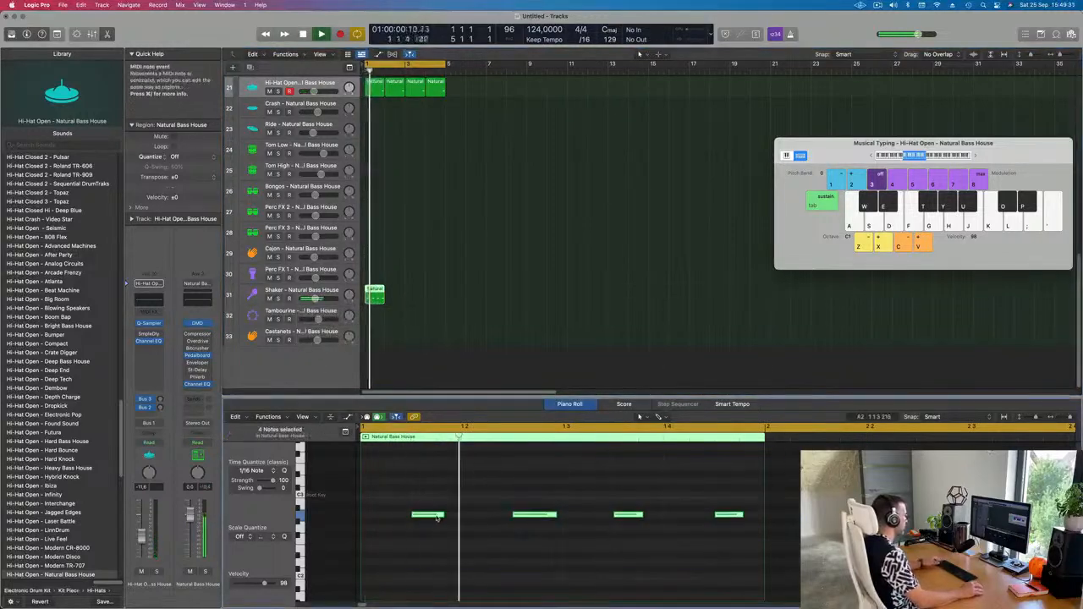
{"action": "left_click_drag", "start_coordinate": [414, 516], "coordinate": [446, 524]}
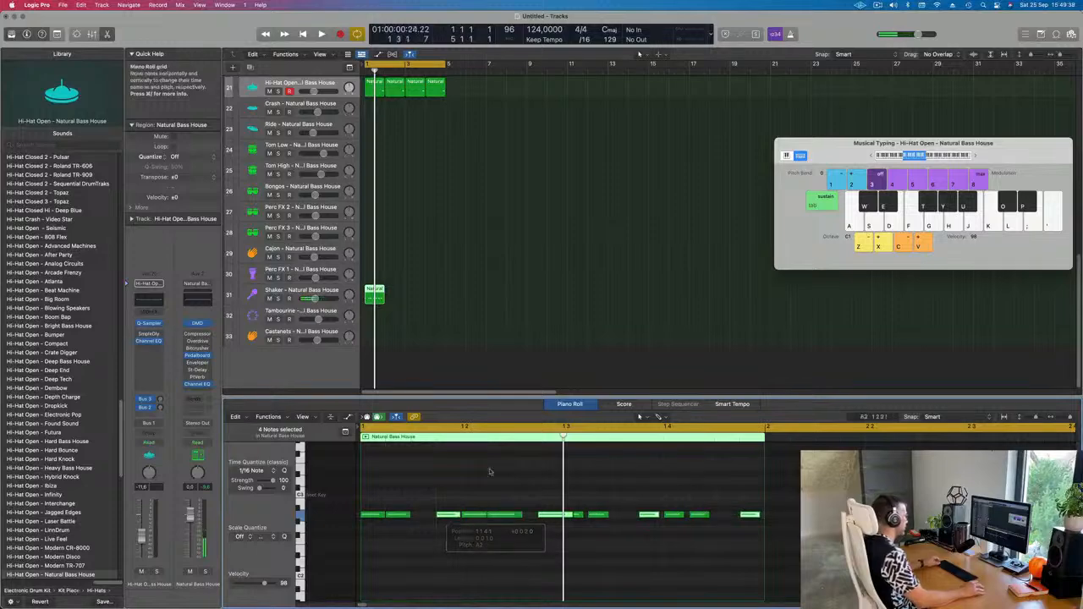
Shorten the shaker notes that overlap their neighbours, including the one on beat 3, and play the loop.
{"action": "key", "text": "super+a"}
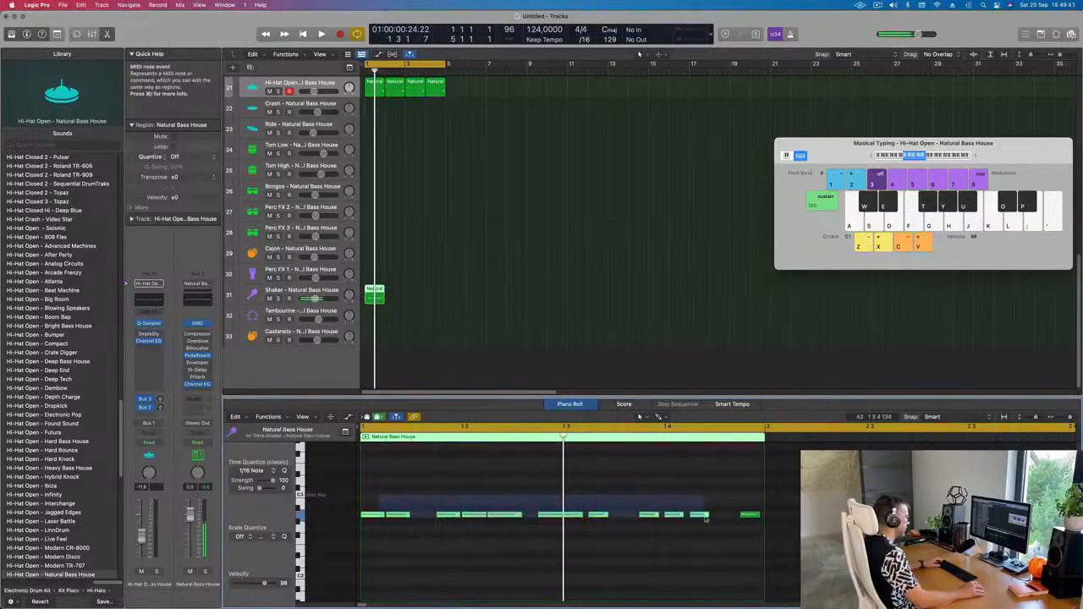
{"action": "left_click_drag", "start_coordinate": [489, 502], "coordinate": [573, 515]}
{"action": "left_click", "coordinate": [578, 515]}
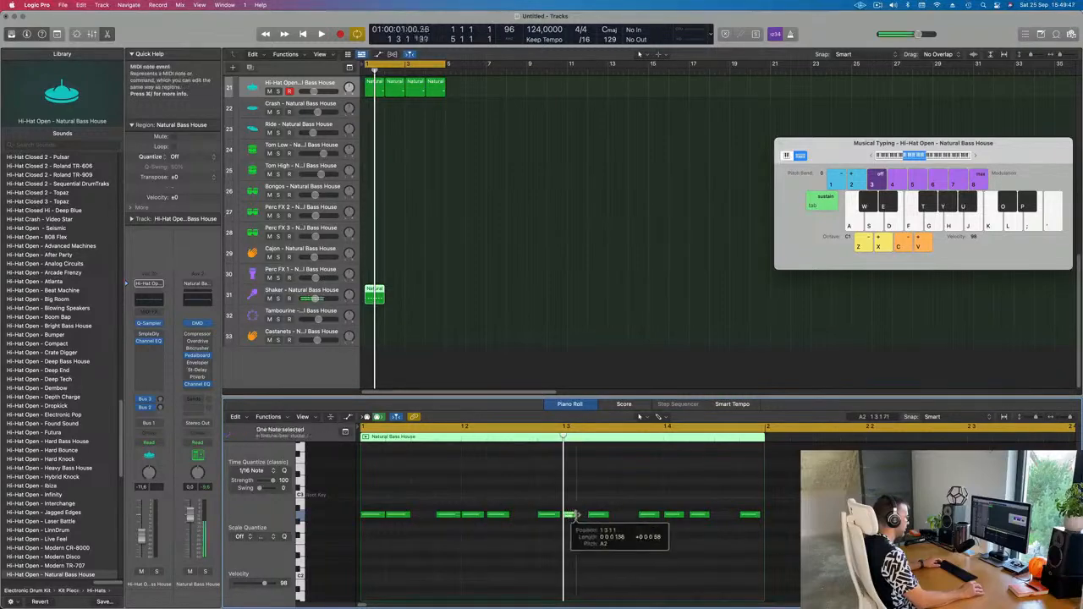
{"action": "key", "text": "space"}
{"action": "key", "text": "space"}
Lower the Shaker track's volume to about -15.6 dB during playback.
{"action": "left_click", "coordinate": [254, 295]}
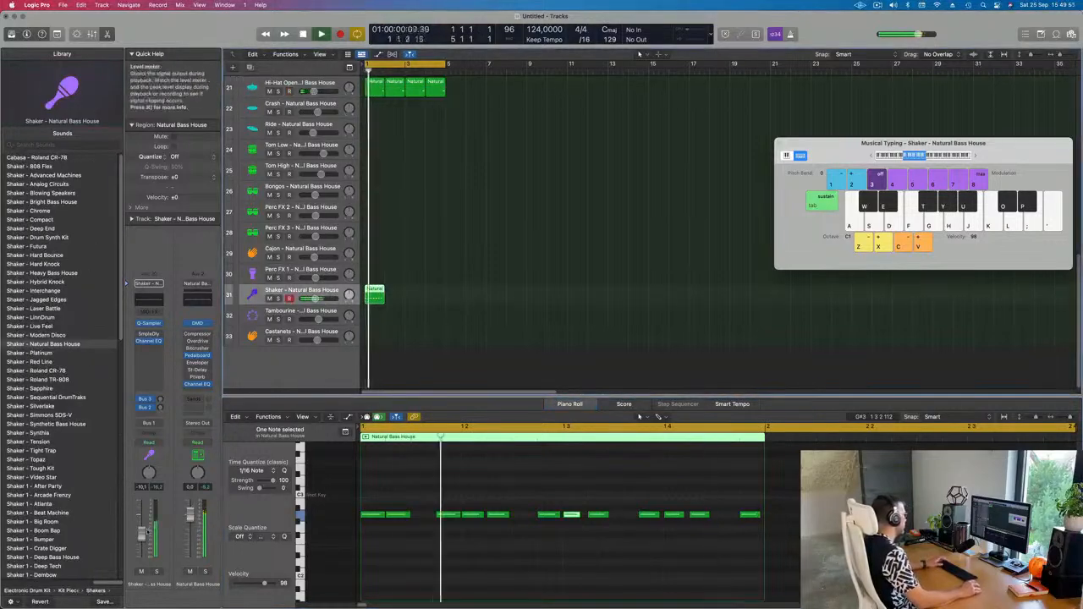
{"action": "left_click_drag", "start_coordinate": [141, 534], "coordinate": [141, 544]}
{"action": "key", "text": "space"}
Try transposing all the shaker notes by octaves.
{"action": "left_click_drag", "start_coordinate": [361, 505], "coordinate": [743, 557]}
{"action": "key", "text": "super+a"}
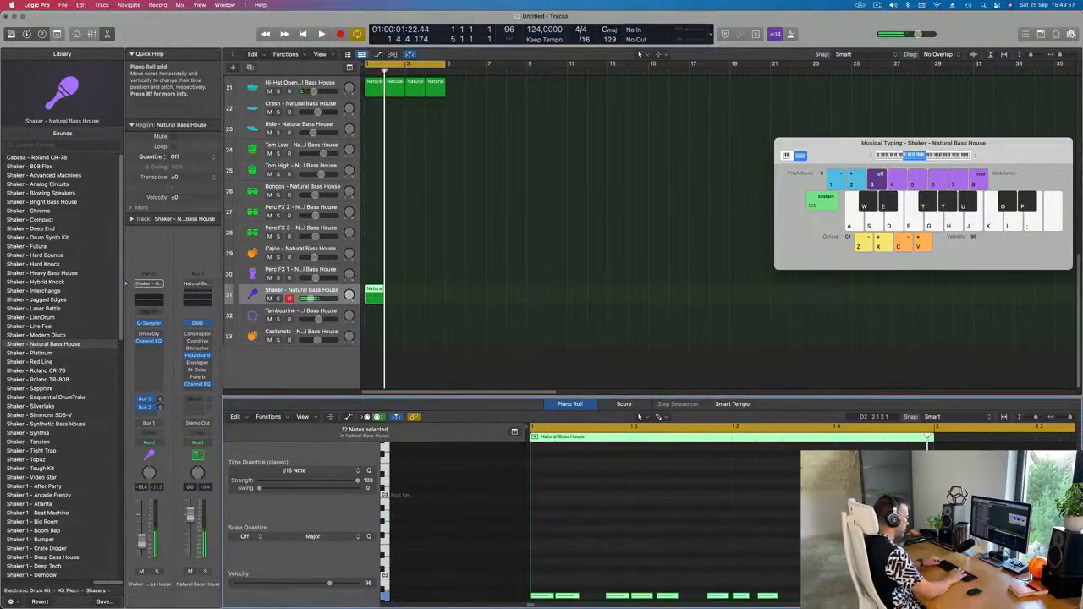
{"action": "key", "text": "alt+shift+Up"}
{"action": "key", "text": "alt+shift+Up"}
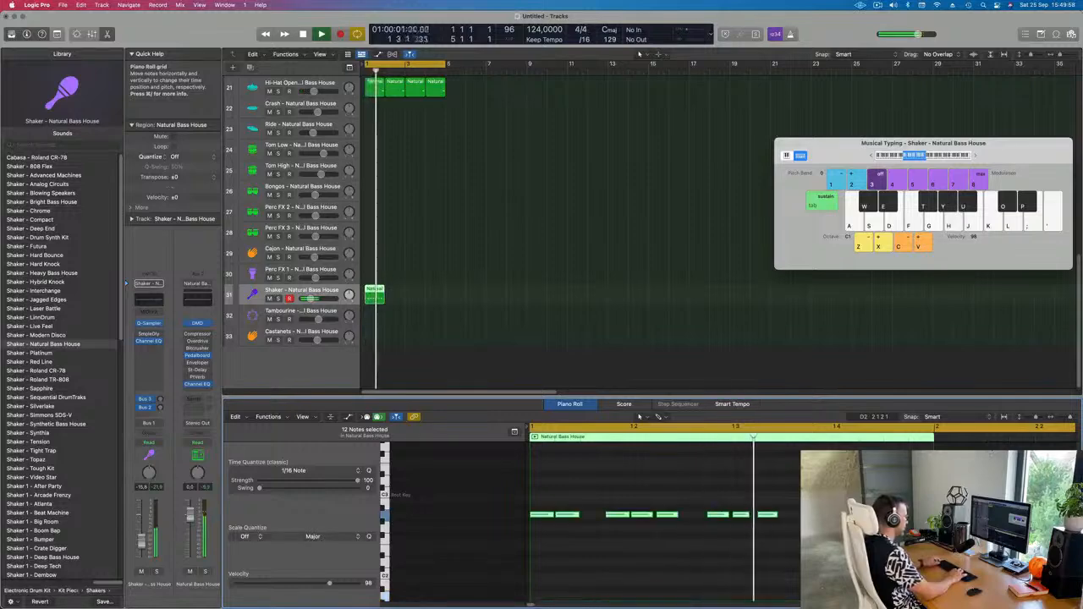
Repeat the Shaker region three times to fill bars 1 to 4 and adjust the track's Bus 2 delay send.
{"action": "key", "text": "alt+shift+Down"}
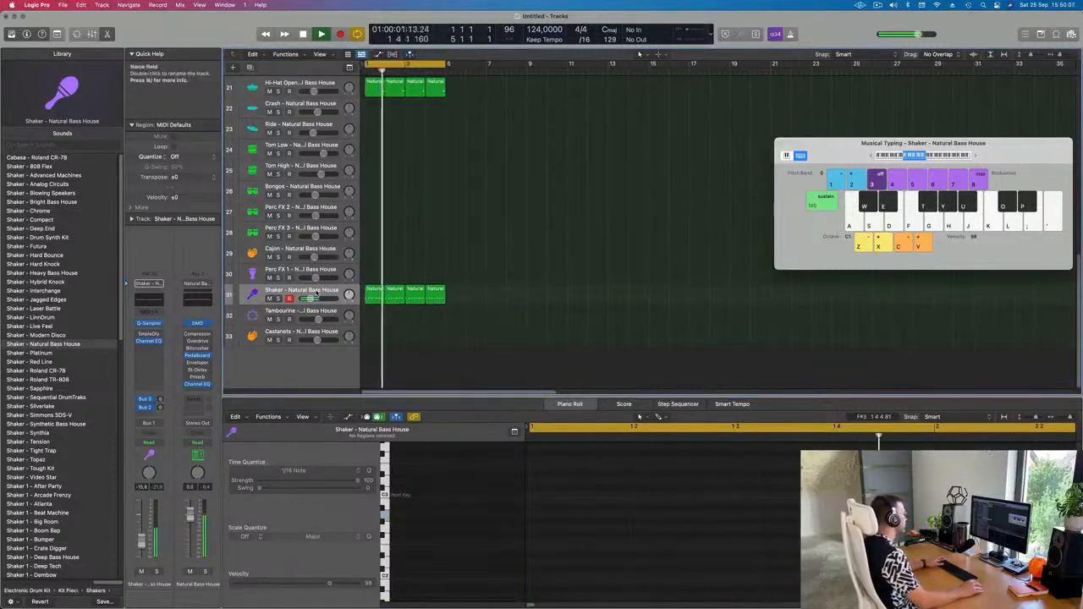
{"action": "left_click", "coordinate": [268, 298]}
{"action": "key", "text": "space"}
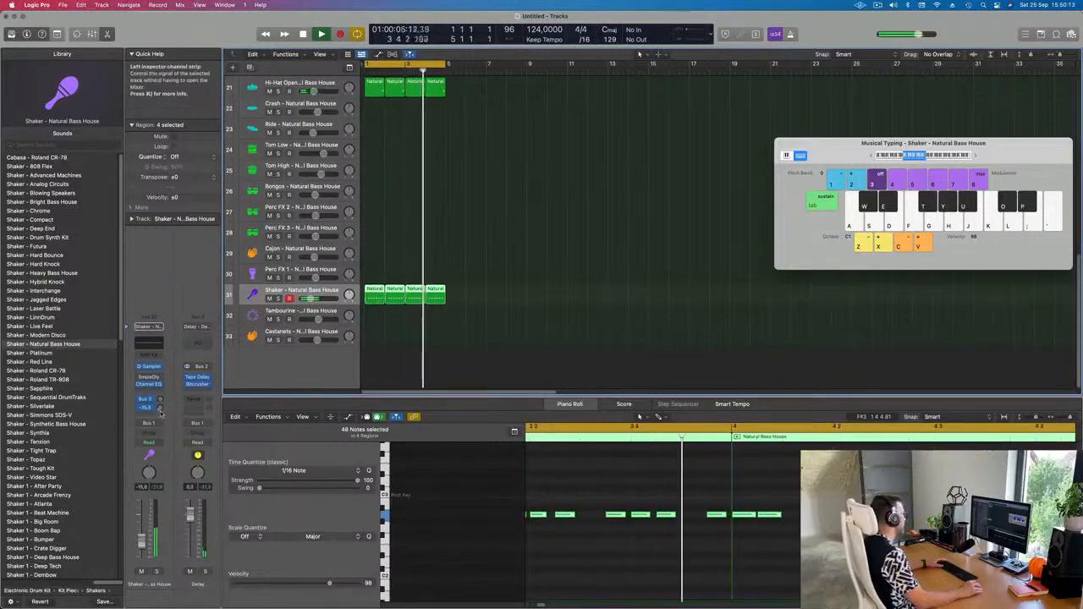
Open the Alchemy synth on the Inst 1 track and move its window clear of the drum regions.
{"action": "left_click", "coordinate": [506, 195]}
{"action": "scroll", "coordinate": [517, 160], "scroll_direction": "up", "scroll_amount": 10}
{"action": "scroll", "coordinate": [513, 167], "scroll_direction": "up", "scroll_amount": 2}
{"action": "scroll", "coordinate": [512, 167], "scroll_direction": "down", "scroll_amount": 4}
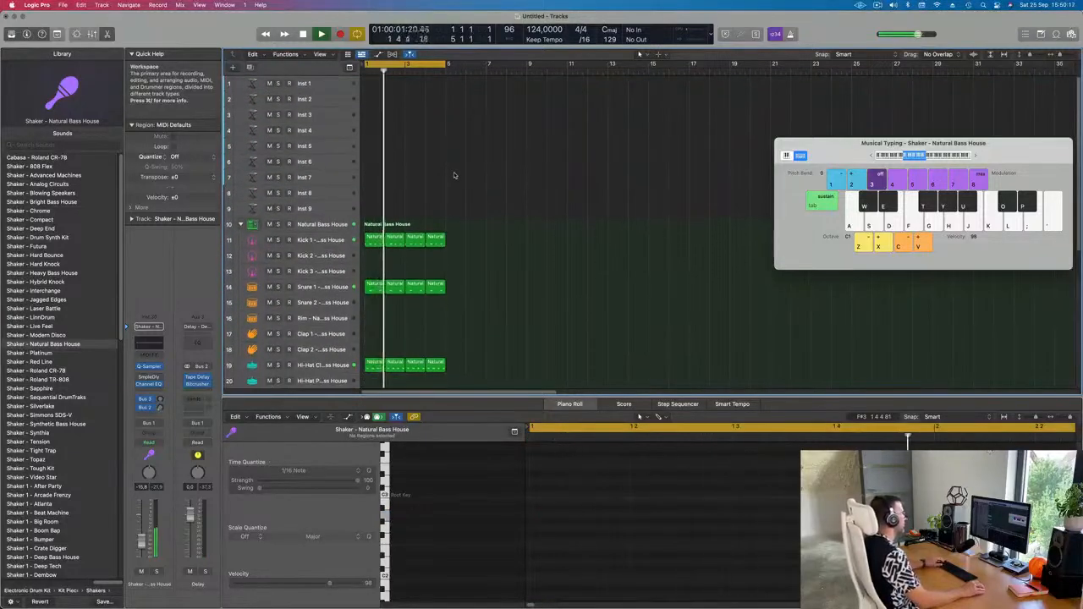
{"action": "left_click", "coordinate": [330, 85]}
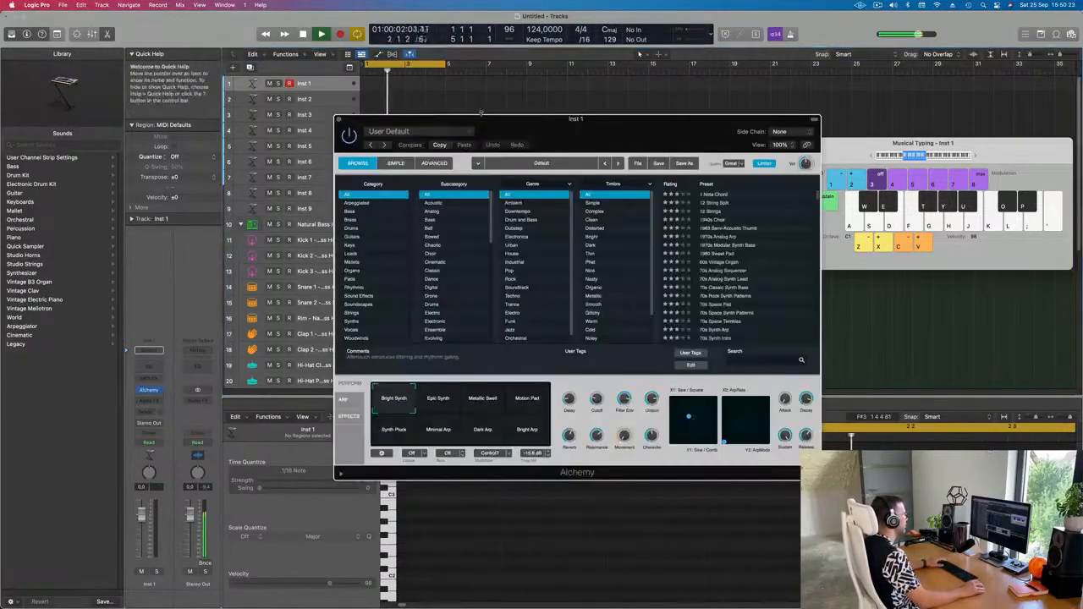
{"action": "left_click_drag", "start_coordinate": [561, 128], "coordinate": [978, 137]}
{"action": "key", "text": "space"}
Repeat all the drum regions three times to fill bars 1 to 16 and play from the start.
{"action": "left_click", "coordinate": [525, 150]}
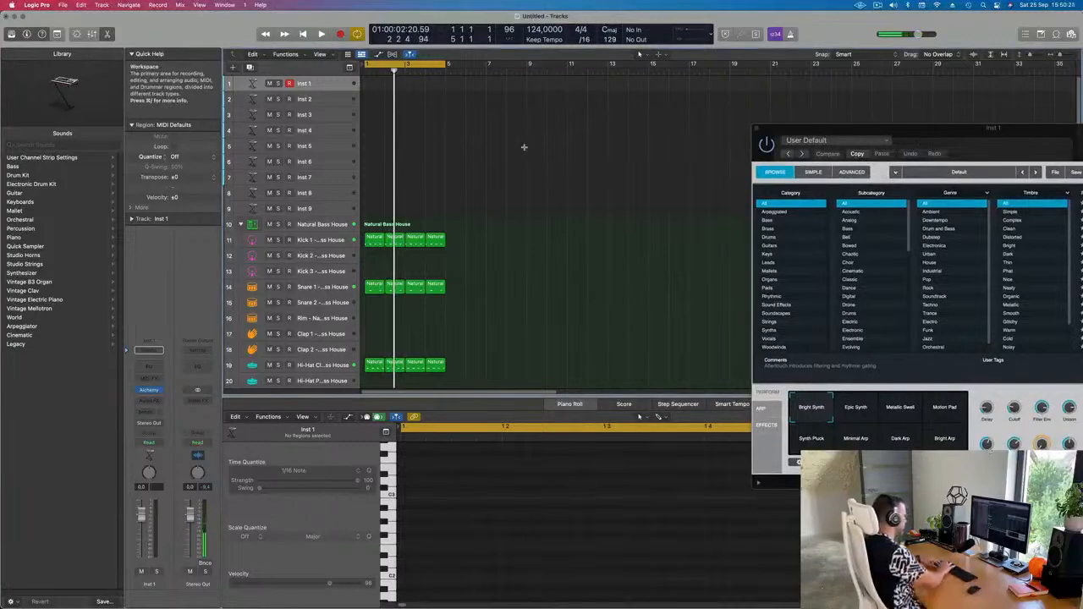
{"action": "key", "text": "super+a"}
{"action": "key", "text": "super+r"}
{"action": "key", "text": "super+r"}
{"action": "key", "text": "super+r"}
{"action": "key", "text": "Return"}
{"action": "key", "text": "space"}
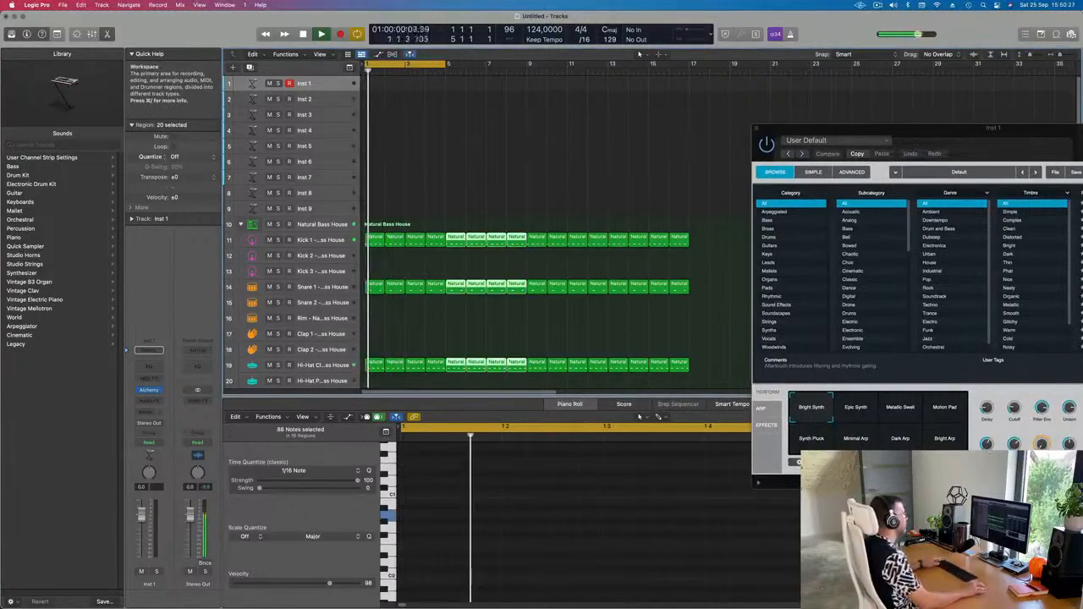
Extend the cycle range to cover bars 1 to 16.
{"action": "key", "text": "super+Left"}
{"action": "key", "text": "super+Left"}
{"action": "left_click_drag", "start_coordinate": [393, 65], "coordinate": [494, 69]}
Filter Alchemy's presets to the Bass category and load the Bamboo Slurp preset.
{"action": "left_click_drag", "start_coordinate": [913, 134], "coordinate": [510, 116]}
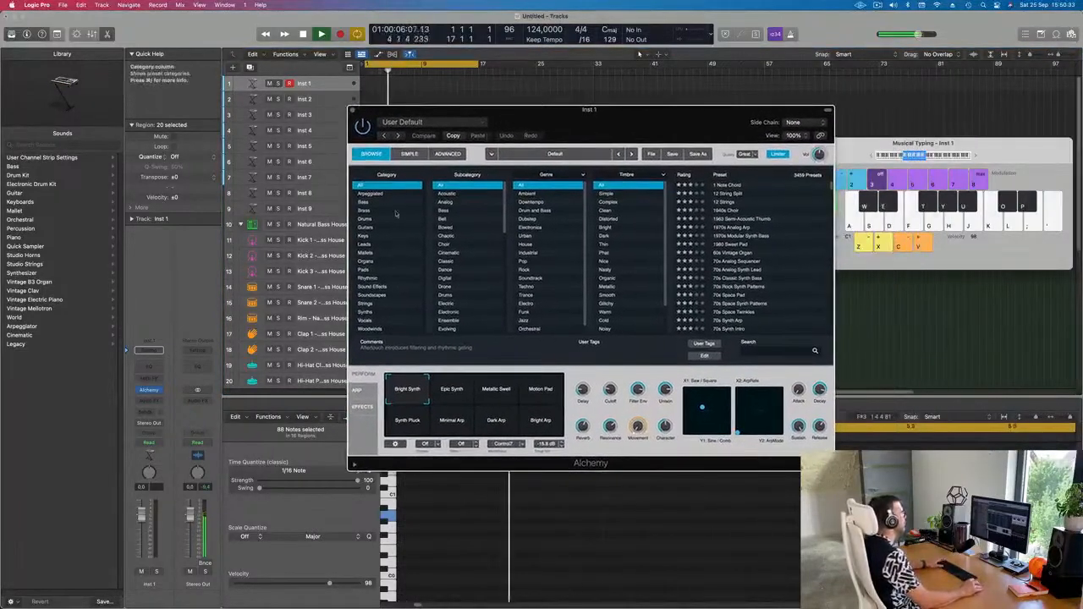
{"action": "left_click", "coordinate": [364, 202]}
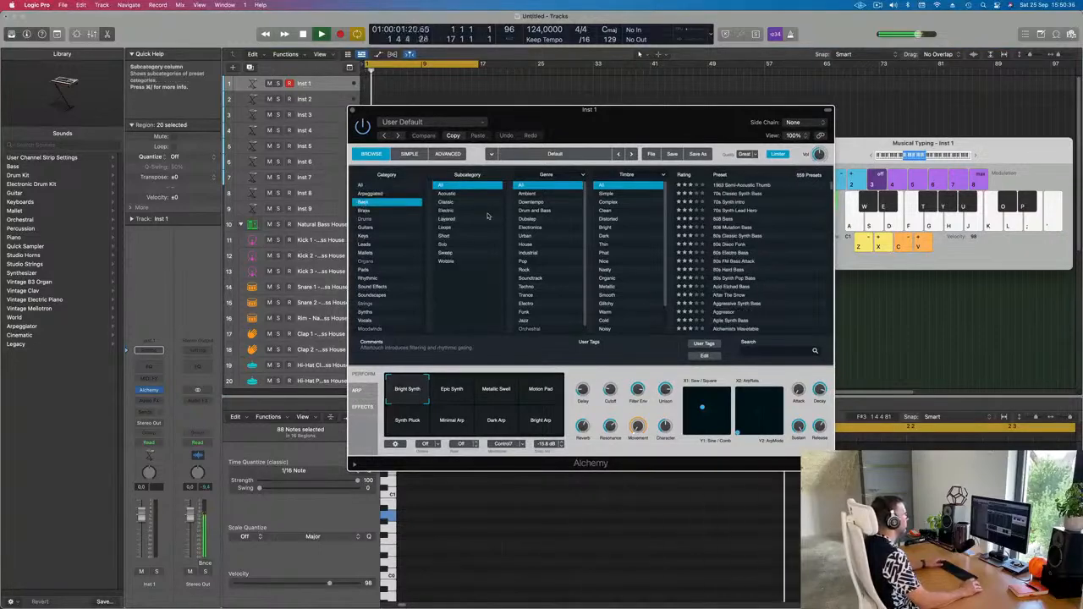
{"action": "scroll", "coordinate": [763, 220], "scroll_direction": "down", "scroll_amount": 5}
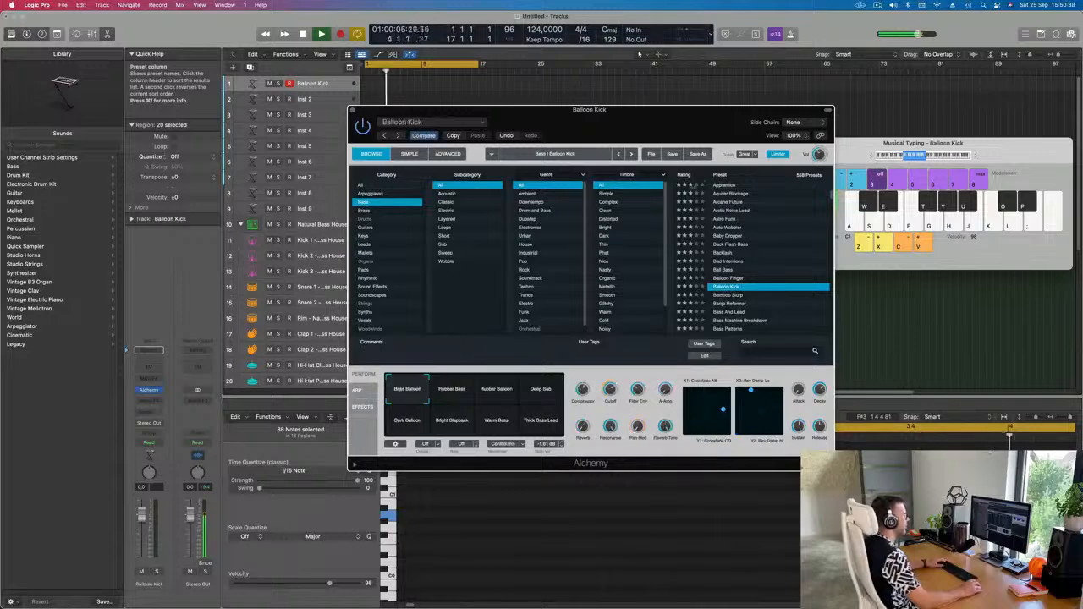
{"action": "left_click", "coordinate": [732, 296]}
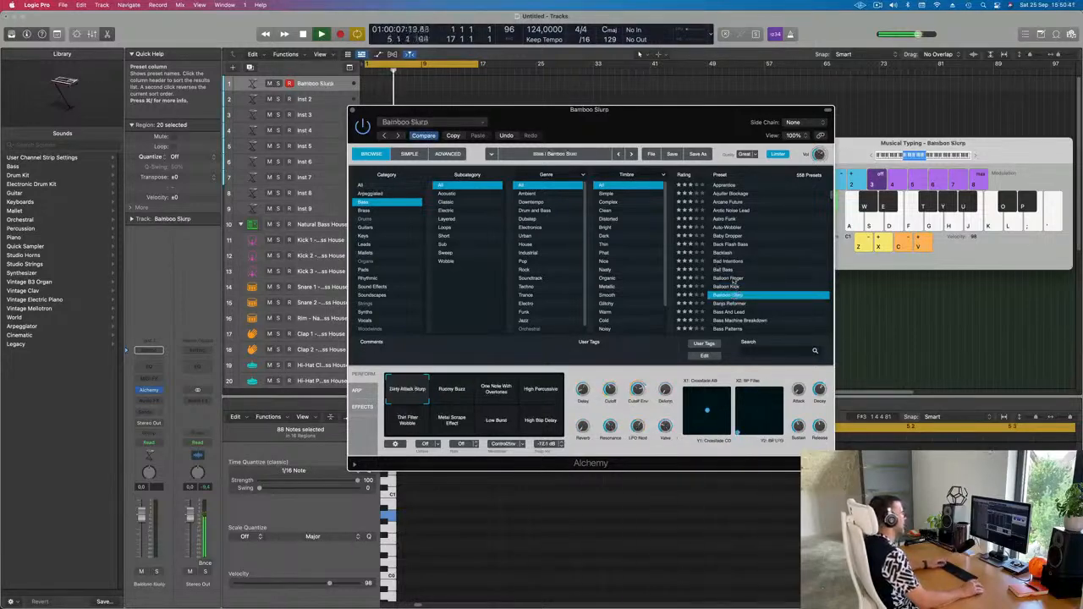
Arrange the Alchemy and Musical Typing windows so both are usable and lower the instrument track's volume to about -5.9 dB.
{"action": "left_click_drag", "start_coordinate": [614, 133], "coordinate": [626, 195]}
{"action": "left_click_drag", "start_coordinate": [863, 144], "coordinate": [835, 64]}
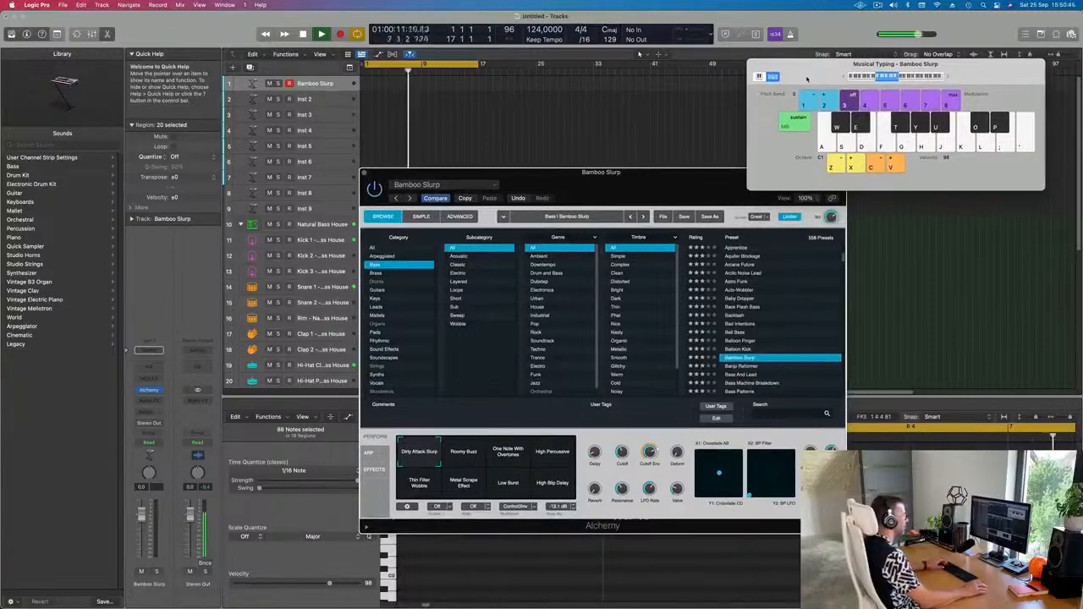
{"action": "left_click_drag", "start_coordinate": [636, 175], "coordinate": [612, 173]}
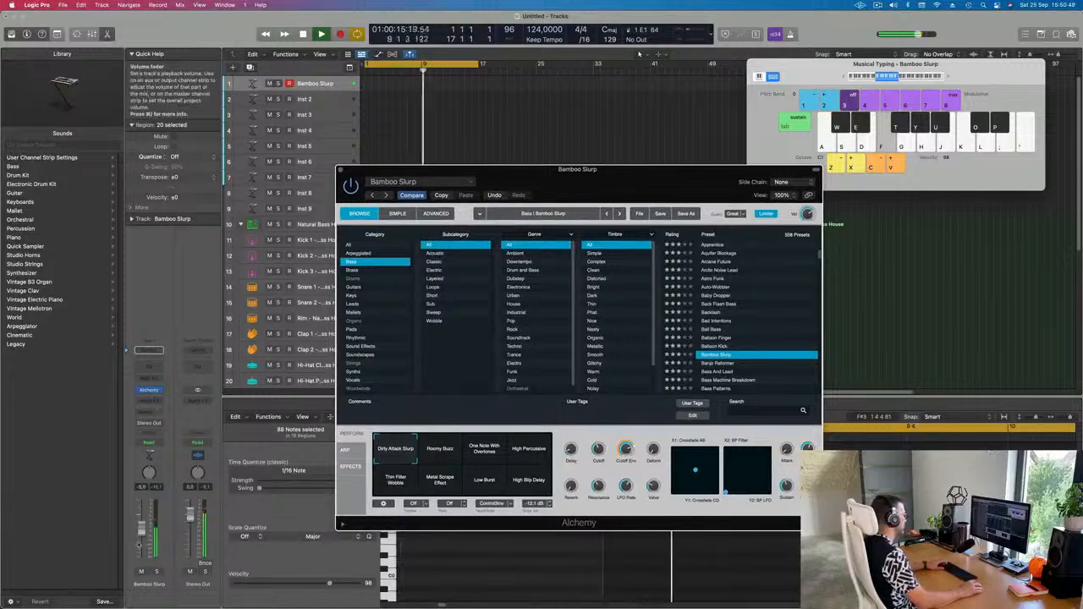
Audition Bamboo Slurp's Roomy Buzz, One Note With Overtones, High Percussive and Thin Filter Wobble variations, lowering the typing octave to C0.
{"action": "left_click", "coordinate": [443, 453]}
{"action": "left_click", "coordinate": [483, 456]}
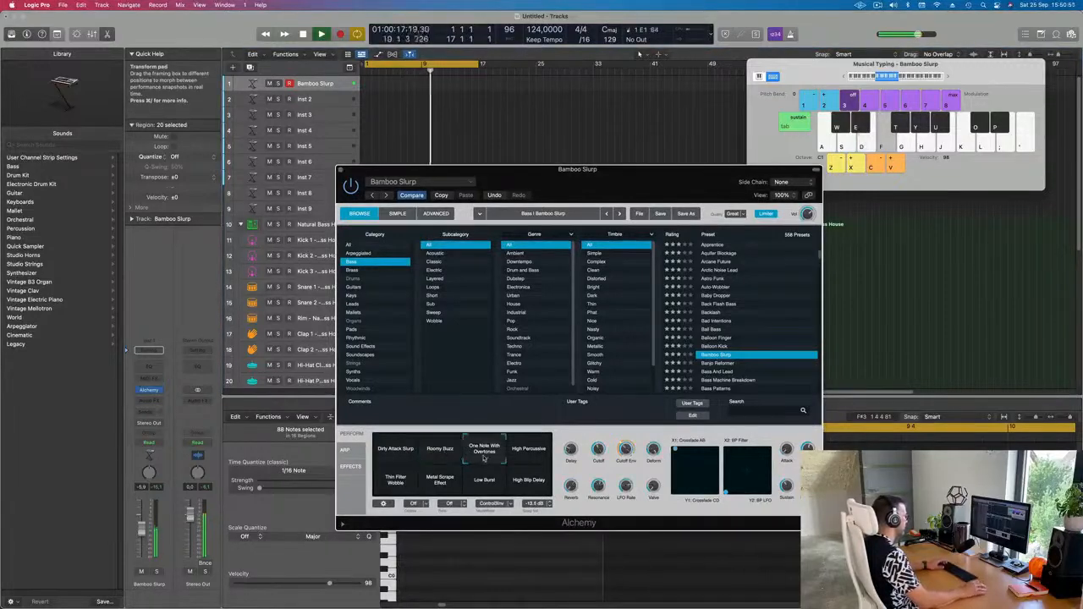
{"action": "left_click", "coordinate": [526, 457]}
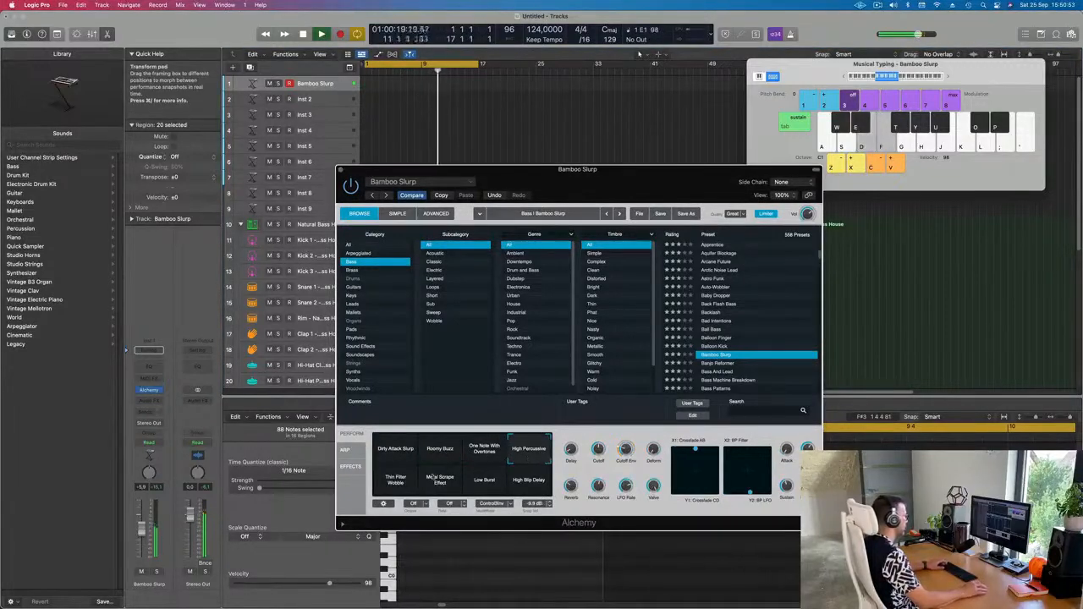
{"action": "key", "text": "s"}
{"action": "left_click", "coordinate": [844, 76]}
{"action": "key", "text": "s"}
{"action": "key", "text": "d"}
{"action": "key", "text": "f"}
{"action": "key", "text": "s"}
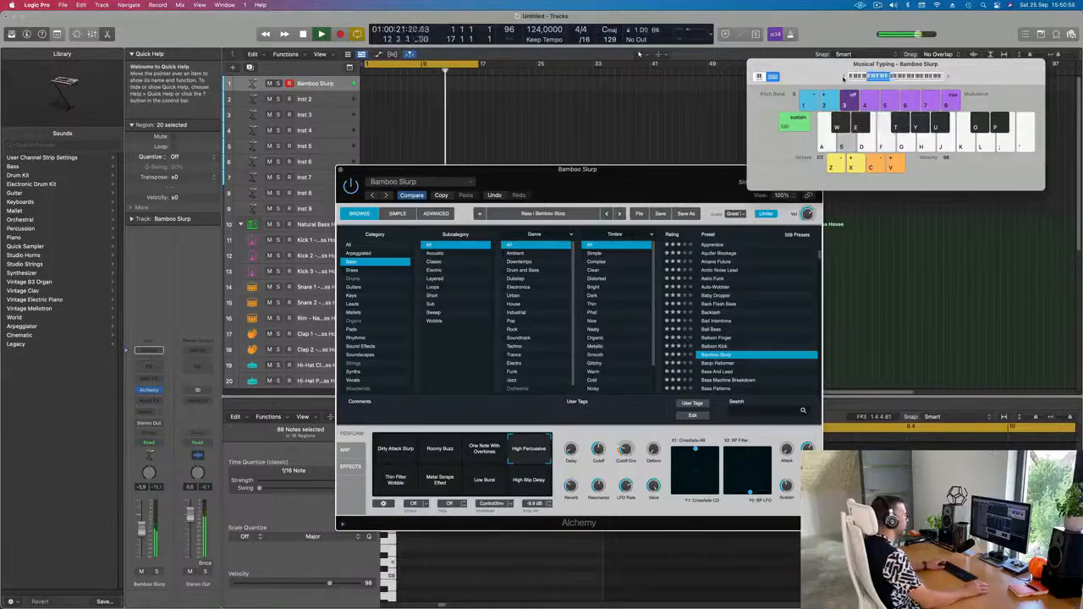
{"action": "key", "text": "d"}
{"action": "left_click", "coordinate": [391, 486]}
{"action": "key", "text": "s"}
Audition the Battered Bass, Big Boss, Bottom Feeder and Bouncing Bass presets over the drums.
{"action": "scroll", "coordinate": [724, 345], "scroll_direction": "down", "scroll_amount": 5}
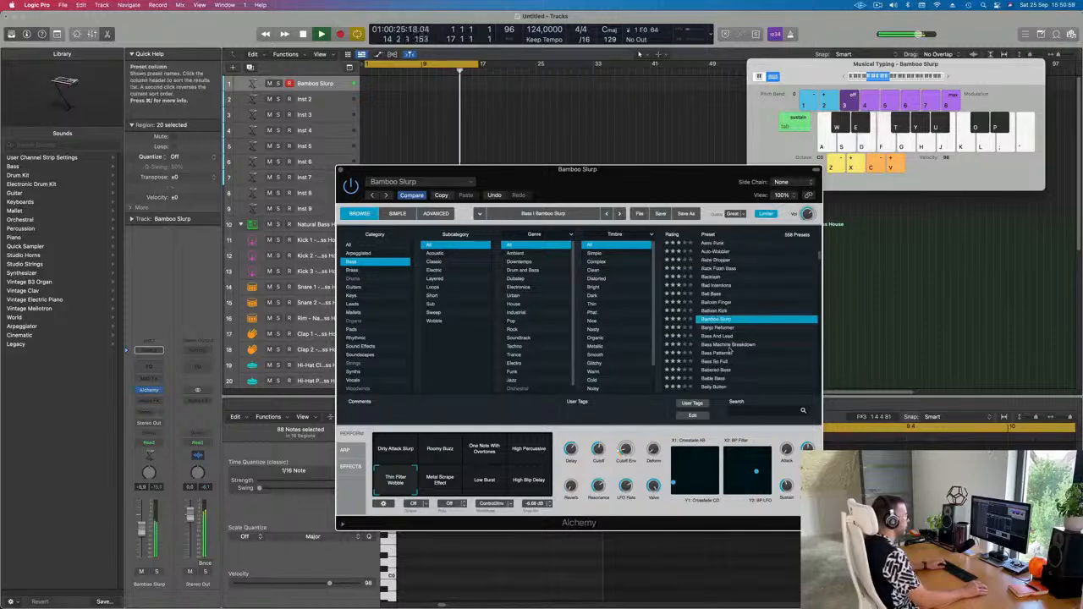
{"action": "left_click", "coordinate": [720, 343]}
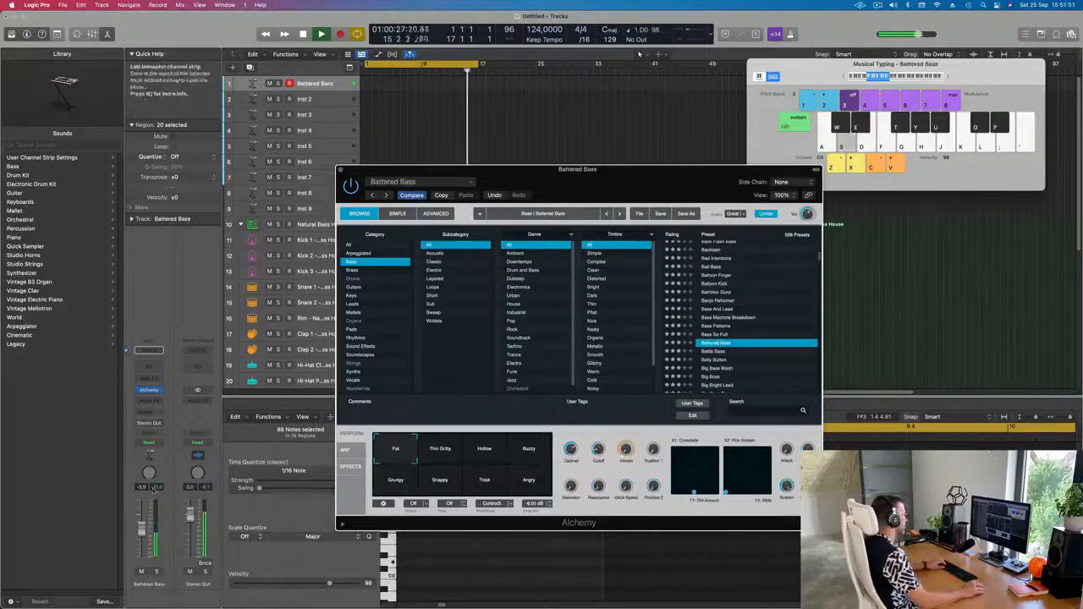
{"action": "scroll", "coordinate": [742, 339], "scroll_direction": "down", "scroll_amount": 3}
{"action": "left_click", "coordinate": [718, 342]}
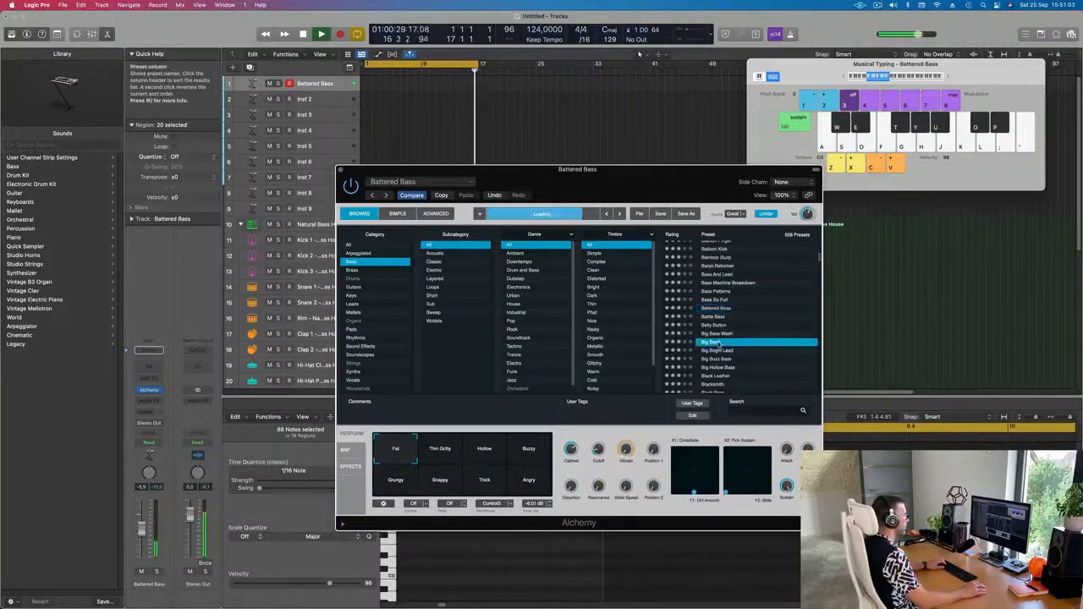
{"action": "scroll", "coordinate": [766, 341], "scroll_direction": "down", "scroll_amount": 8}
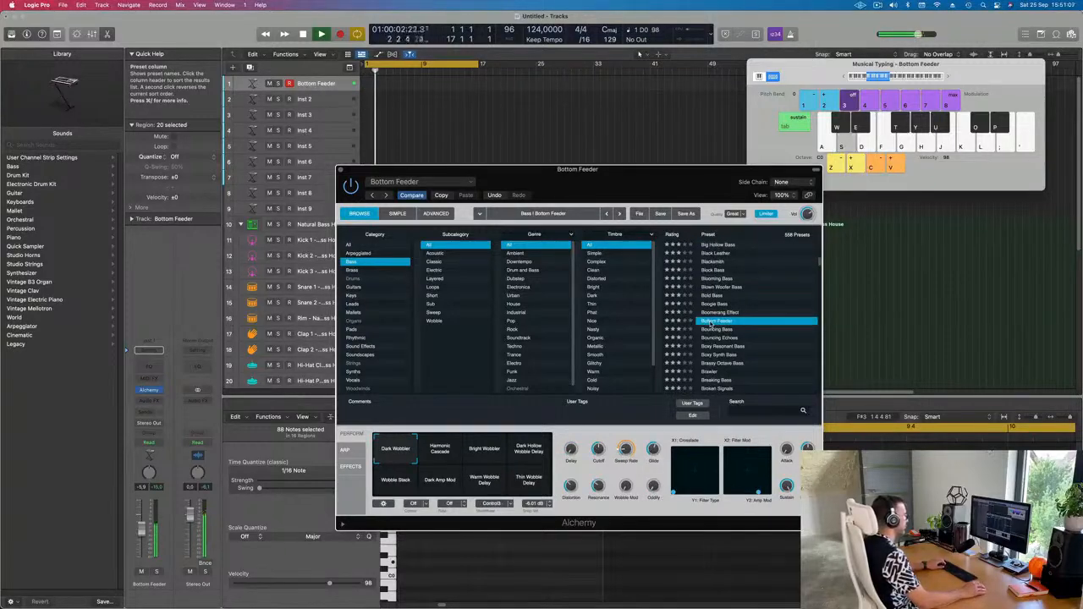
{"action": "left_click", "coordinate": [716, 330]}
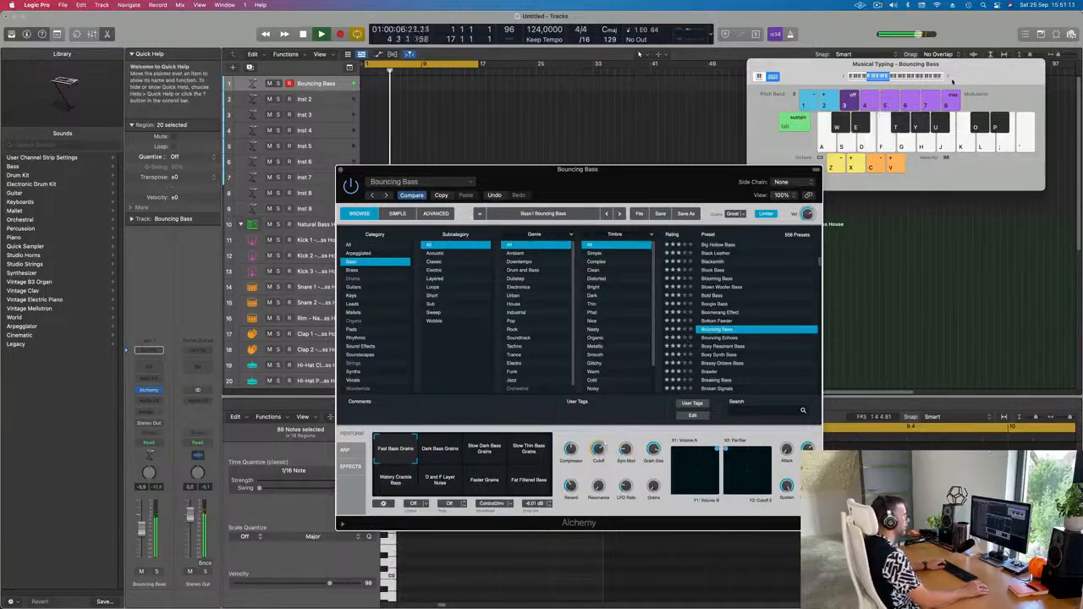
Raise the typing octave to C2 and audition Bouncing Bass's Slow Dark Bass Grains, Faster Grains and Fat Filtered Bass variations.
{"action": "left_click", "coordinate": [948, 77]}
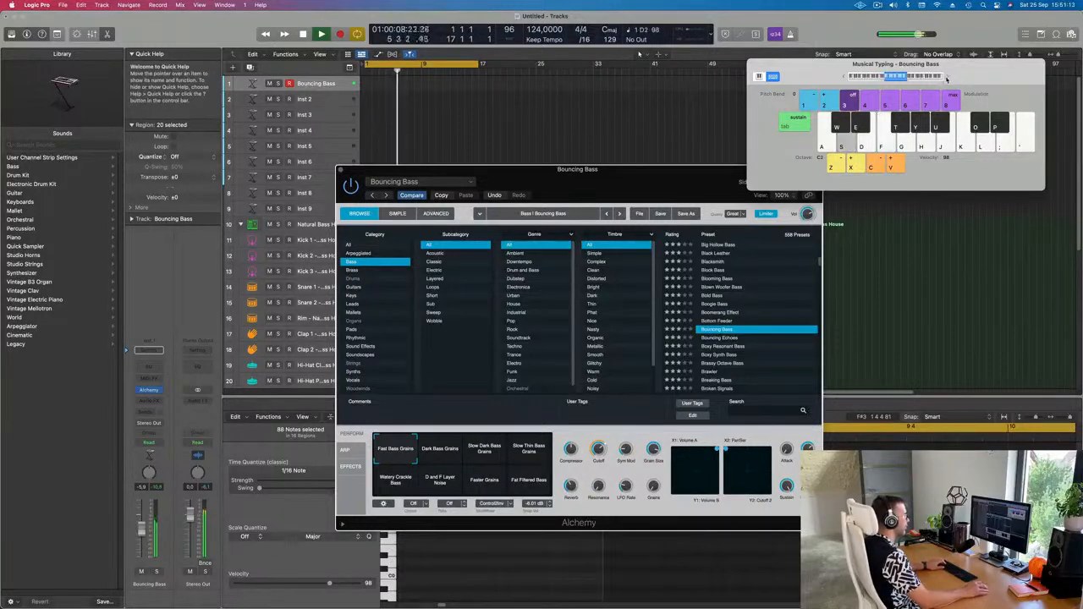
{"action": "key", "text": "d"}
{"action": "key", "text": "f"}
{"action": "left_click", "coordinate": [484, 453]}
{"action": "key", "text": "d"}
{"action": "left_click", "coordinate": [479, 483]}
{"action": "left_click", "coordinate": [528, 480]}
Audition the Boxy Resonant Bass and Brassy Octave Bass presets, lowering the typing octave to C0 for the second one.
{"action": "scroll", "coordinate": [752, 267], "scroll_direction": "down", "scroll_amount": 2}
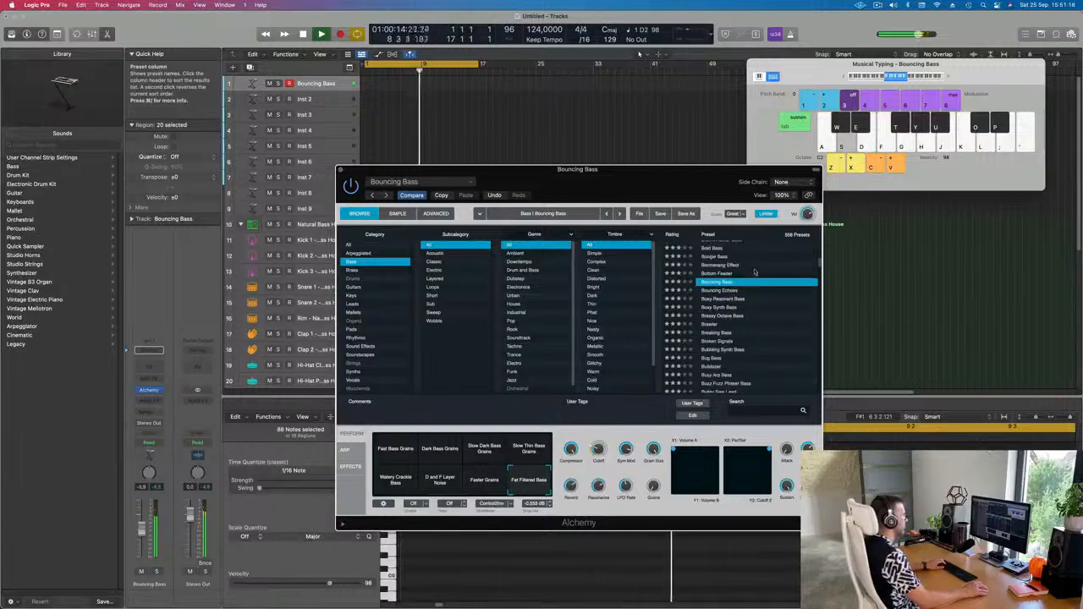
{"action": "left_click", "coordinate": [714, 301]}
{"action": "scroll", "coordinate": [716, 301], "scroll_direction": "down", "scroll_amount": 1}
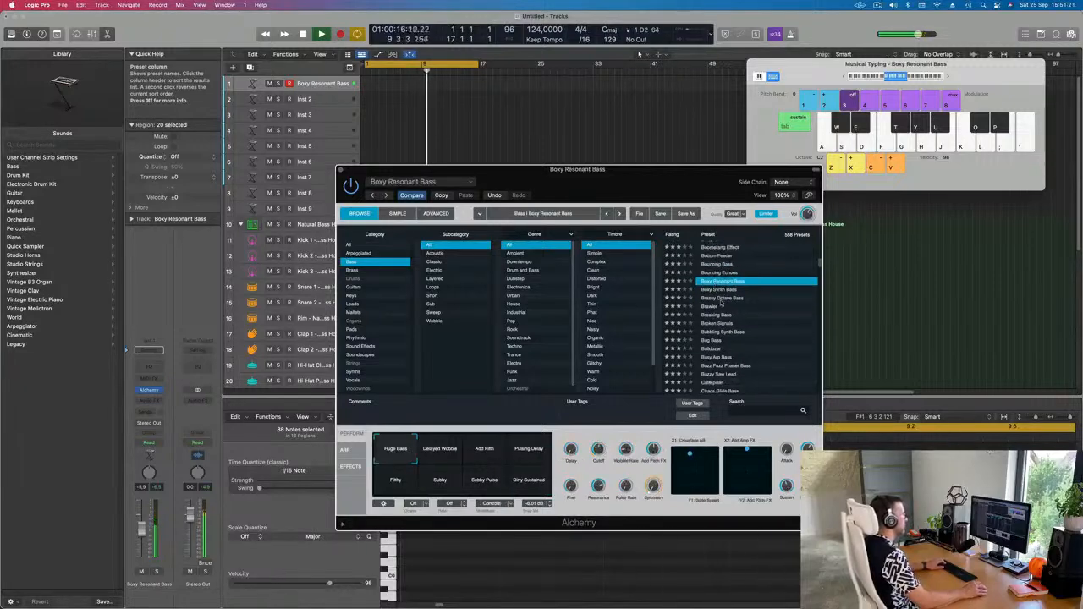
{"action": "left_click", "coordinate": [717, 299]}
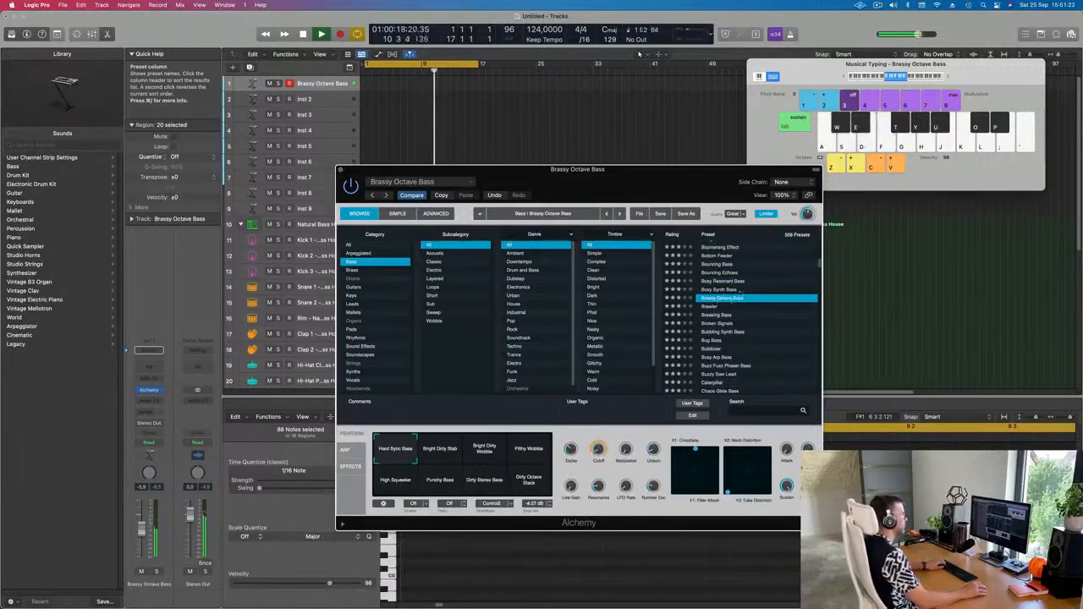
{"action": "left_click_drag", "start_coordinate": [898, 76], "coordinate": [881, 78]}
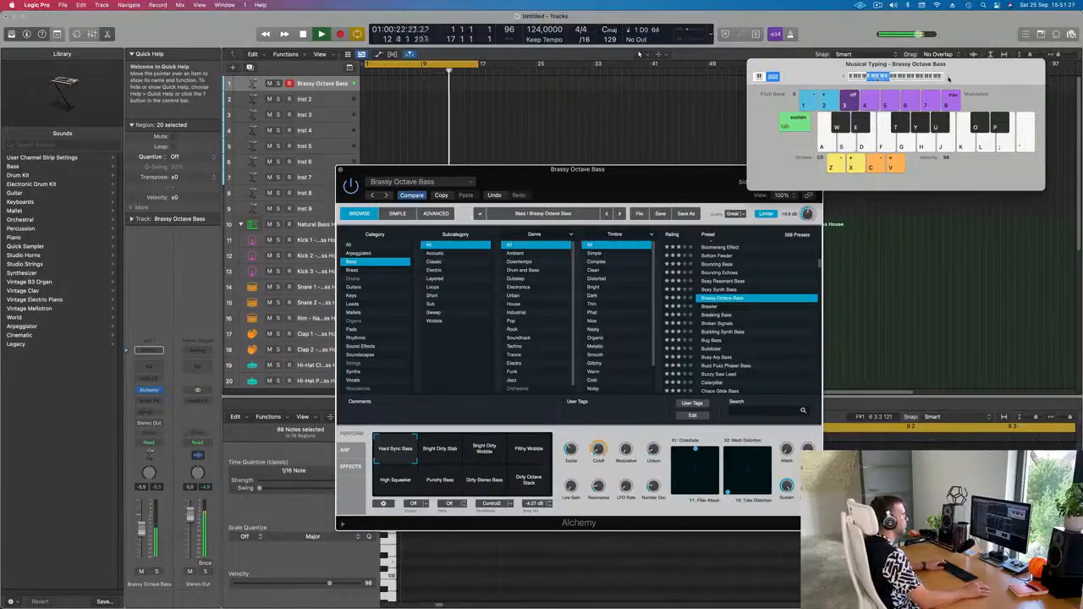
Set the typing octave to C1, try the Bug Bass and Busy Arp Bass presets, and load Caterpillar.
{"action": "scroll", "coordinate": [732, 300], "scroll_direction": "down", "scroll_amount": 3}
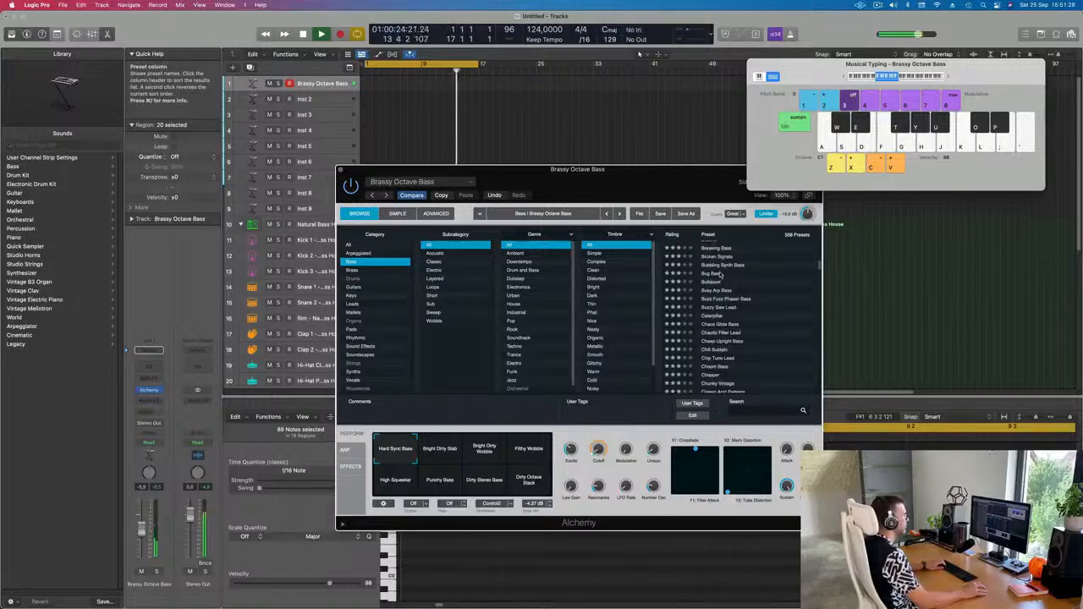
{"action": "left_click", "coordinate": [720, 275]}
{"action": "left_click", "coordinate": [716, 290]}
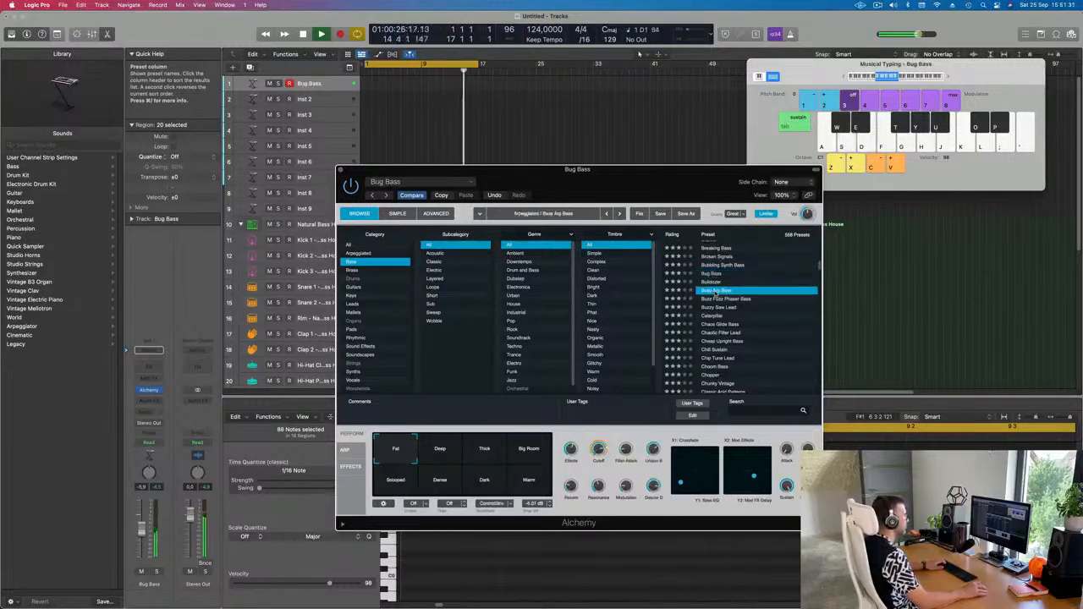
{"action": "scroll", "coordinate": [729, 322], "scroll_direction": "down", "scroll_amount": 1}
{"action": "left_click", "coordinate": [716, 295]}
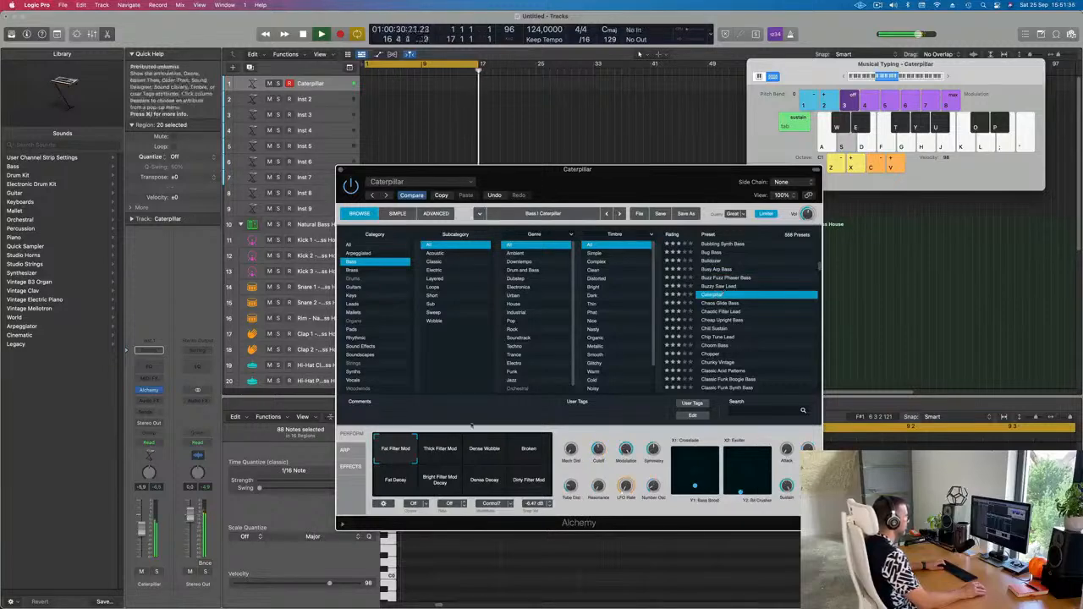
Audition Caterpillar's Dense Wobble and Fat Decay variations and the Chip Tune Lead, Clean 70s Synth Bass and Concussion Bass presets.
{"action": "left_click", "coordinate": [500, 456]}
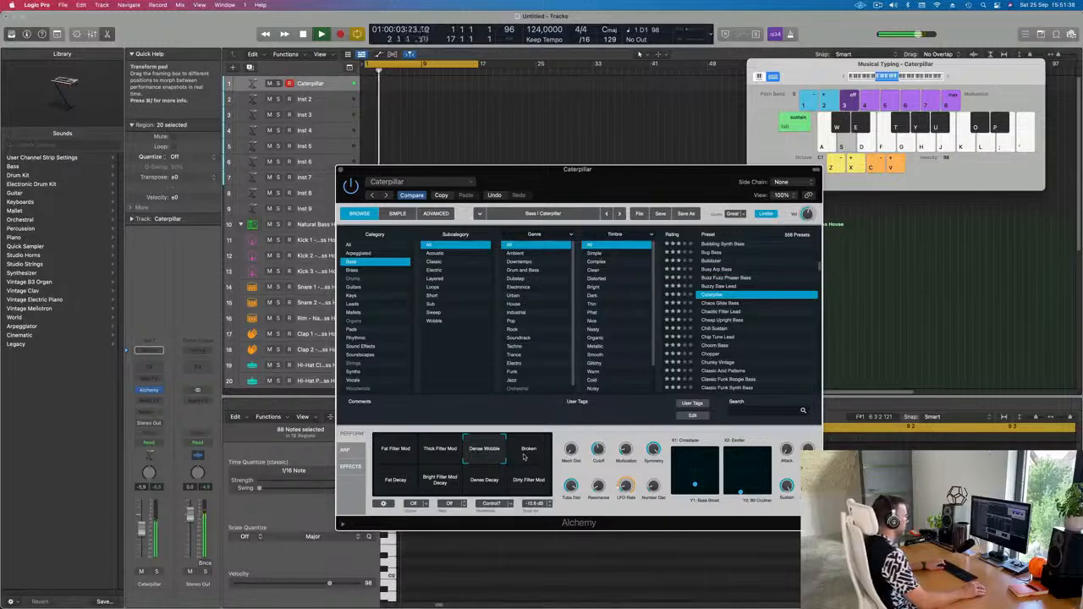
{"action": "left_click", "coordinate": [394, 480]}
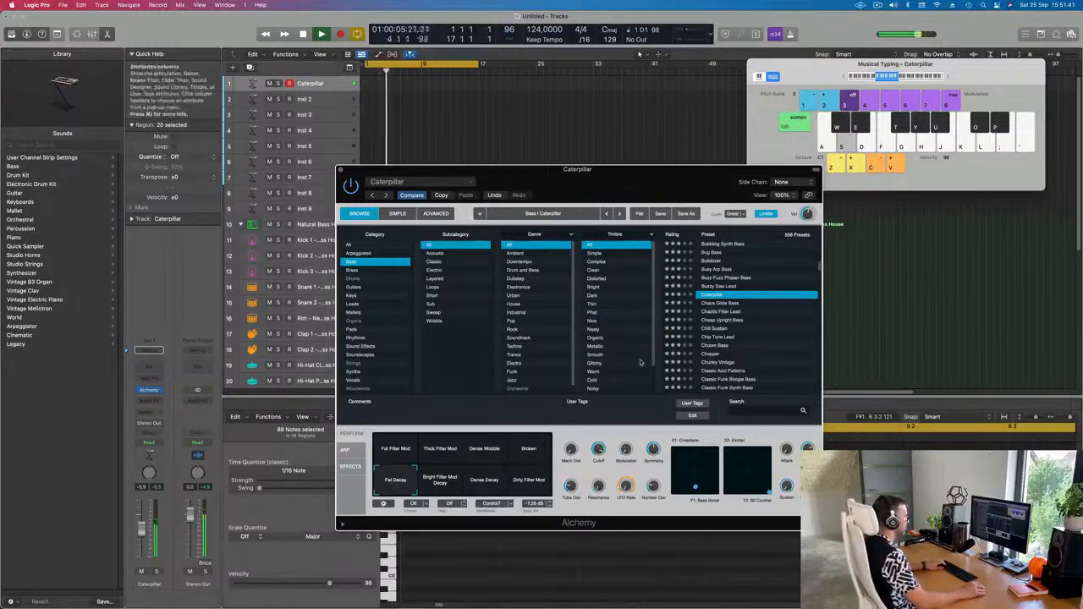
{"action": "scroll", "coordinate": [729, 311], "scroll_direction": "down", "scroll_amount": 3}
{"action": "left_click", "coordinate": [727, 309]}
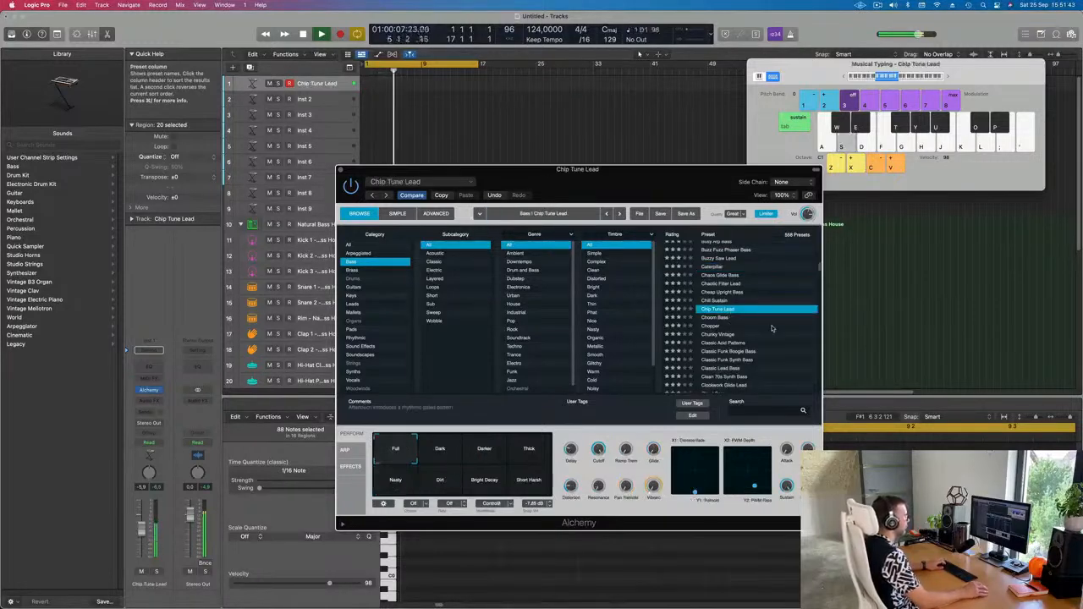
{"action": "scroll", "coordinate": [766, 326], "scroll_direction": "down", "scroll_amount": 5}
{"action": "left_click", "coordinate": [724, 330]}
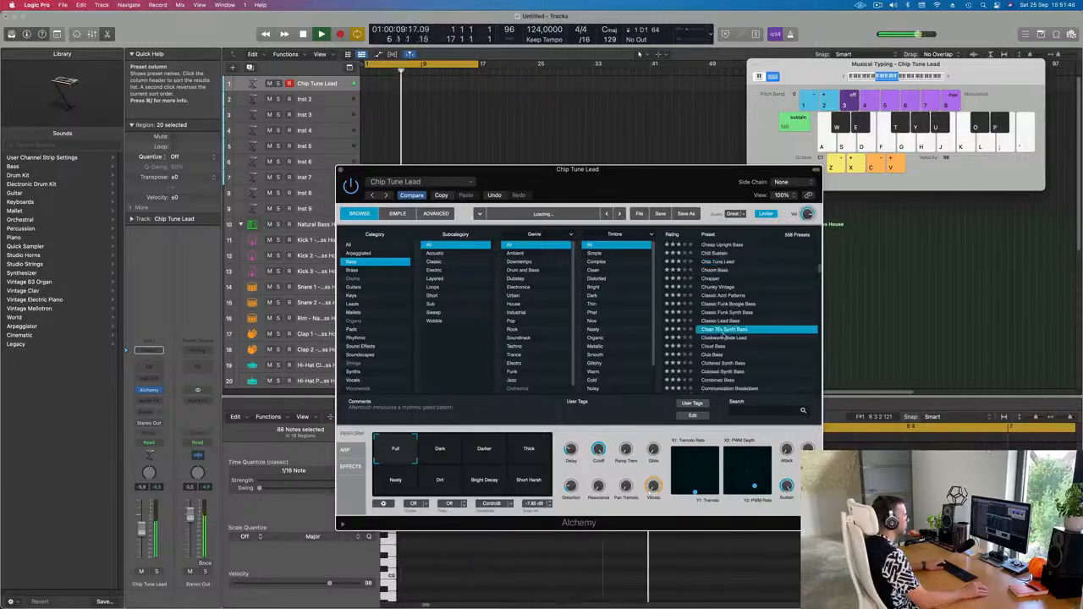
{"action": "scroll", "coordinate": [748, 333], "scroll_direction": "down", "scroll_amount": 10}
{"action": "left_click", "coordinate": [734, 317]}
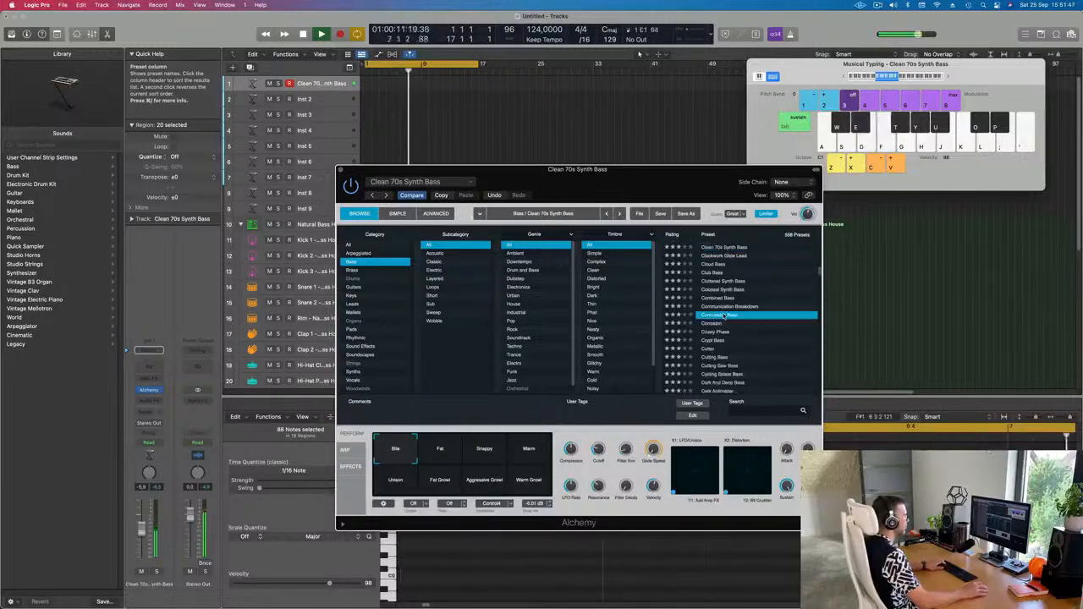
Audition the Crypt Bass preset with its Shimmer and Sub variations, and try another preset further down the bass list.
{"action": "scroll", "coordinate": [741, 322], "scroll_direction": "down", "scroll_amount": 3}
{"action": "left_click", "coordinate": [713, 312]}
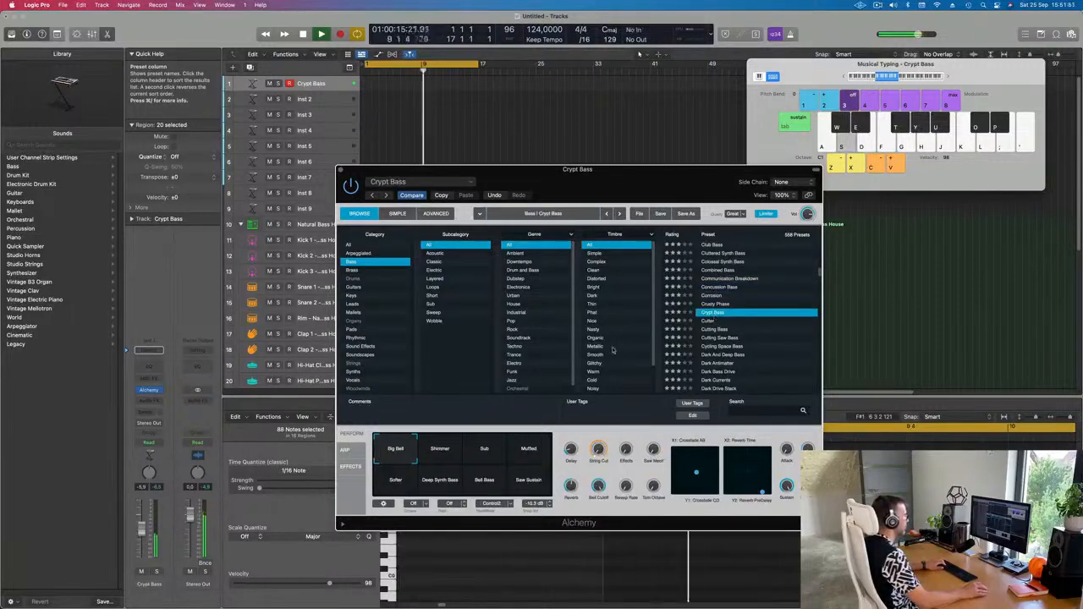
{"action": "left_click", "coordinate": [446, 448]}
{"action": "left_click", "coordinate": [489, 451]}
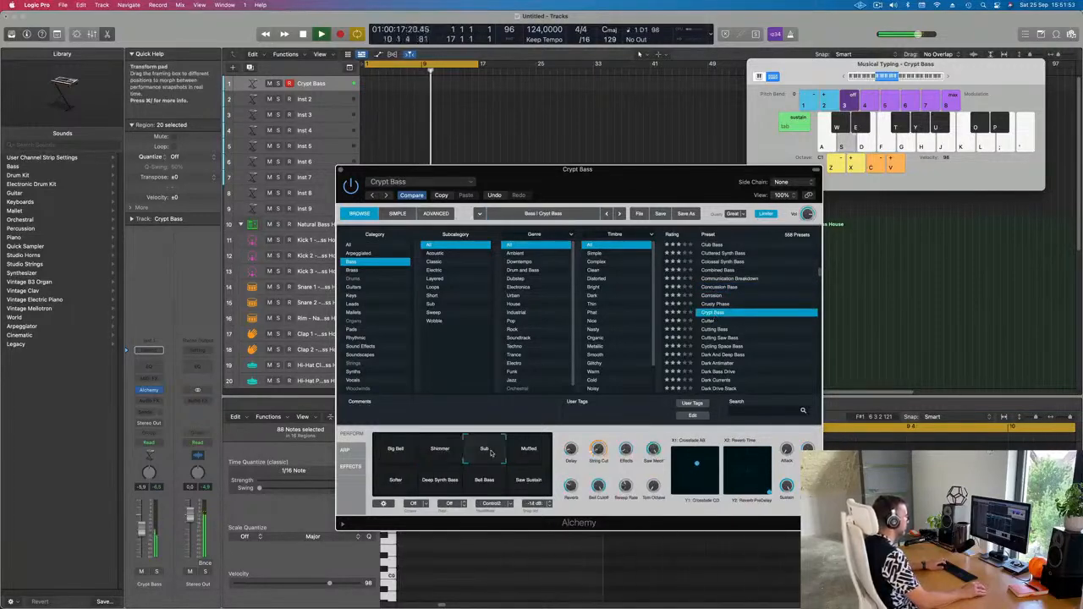
{"action": "scroll", "coordinate": [737, 347], "scroll_direction": "down", "scroll_amount": 2}
{"action": "left_click", "coordinate": [711, 330]}
{"action": "key", "text": "s"}
Load the Dark And Deep Bass preset and try it out, raising the typing octave to C2.
{"action": "left_click", "coordinate": [717, 324]}
{"action": "key", "text": "s"}
{"action": "key", "text": "d"}
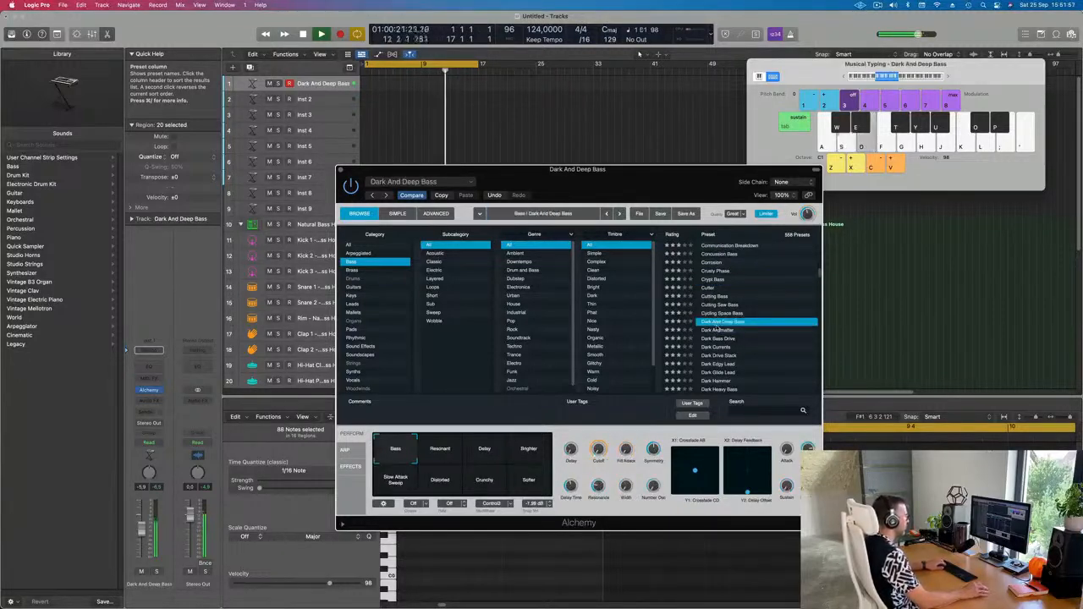
{"action": "key", "text": "h"}
{"action": "key", "text": "x"}
{"action": "key", "text": "h"}
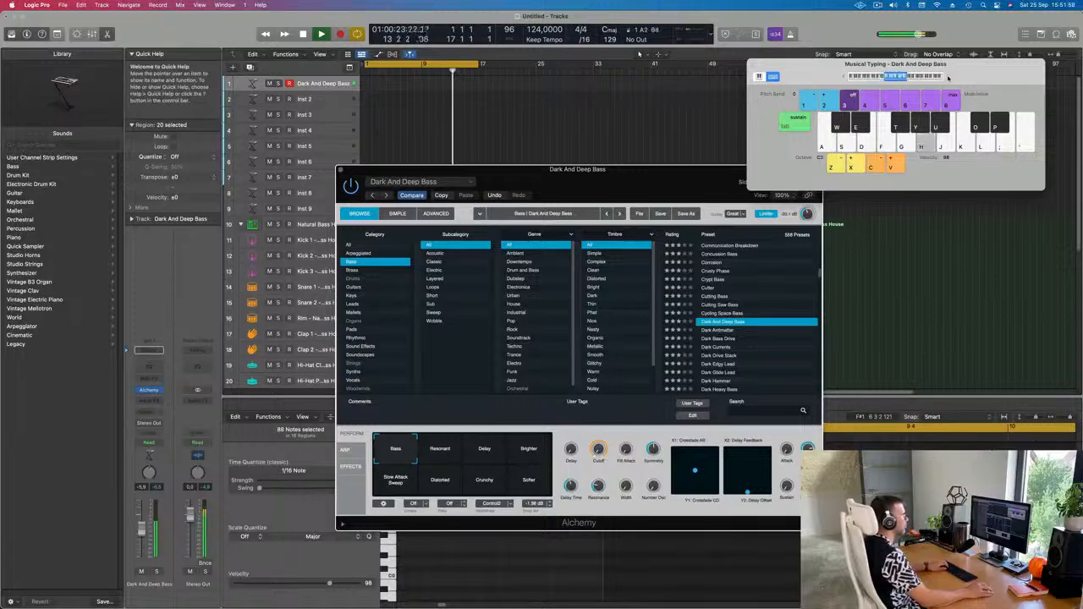
Record a bass line with Dark And Deep Bass over the looping drums and stop at about bar 12.
{"action": "key", "text": "j"}
{"action": "key", "text": "f"}
{"action": "key", "text": "k"}
{"action": "key", "text": "f"}
{"action": "key", "text": "k"}
{"action": "key", "text": "h"}
{"action": "key", "text": "g"}
{"action": "key", "text": "d"}
{"action": "key", "text": "s"}
{"action": "key", "text": "a"}
{"action": "key", "text": "s"}
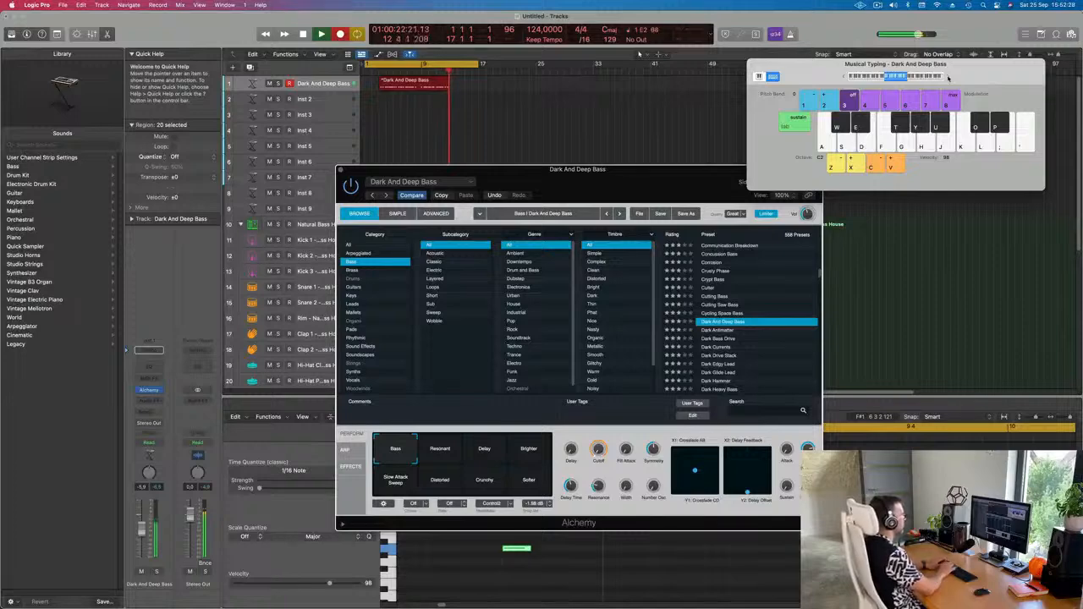
{"action": "key", "text": "space"}
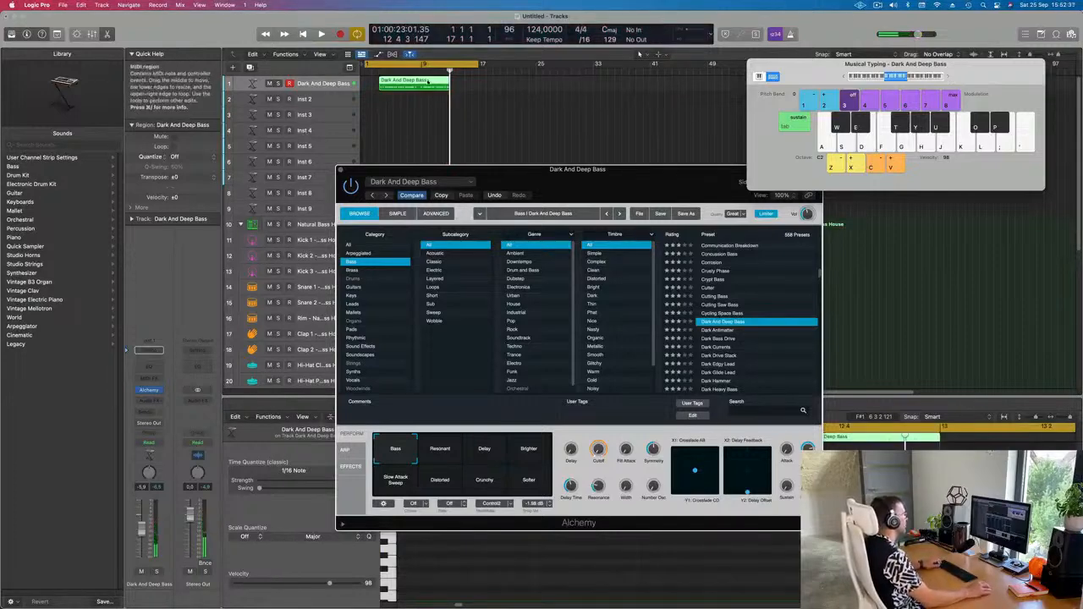
Keep only the part of the bass recording from bar 9 on, move it to bar 1 and play it back.
{"action": "left_click", "coordinate": [423, 84]}
{"action": "left_click", "coordinate": [403, 84]}
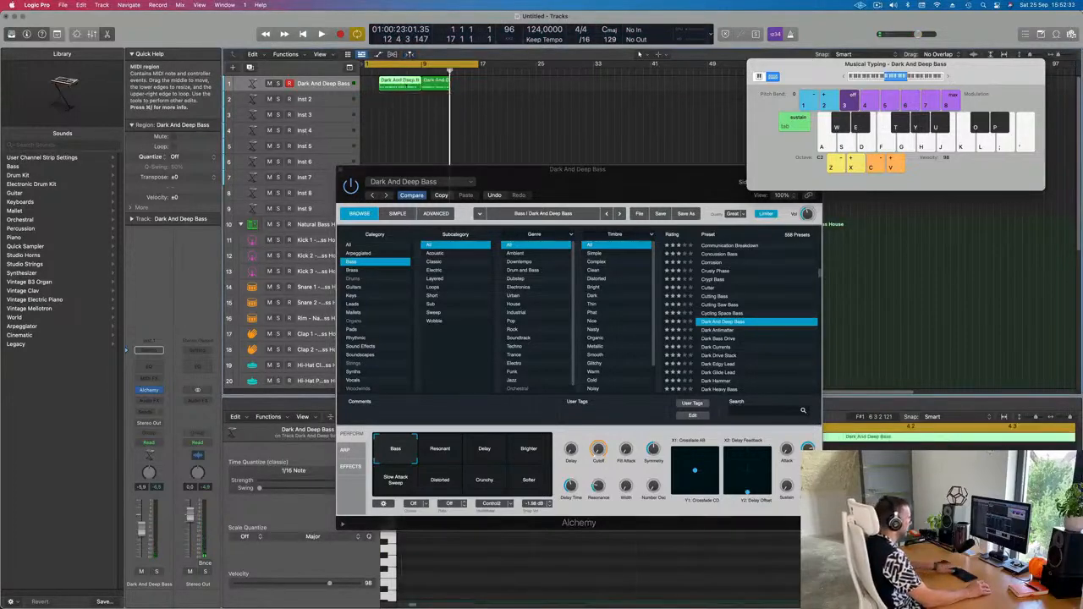
{"action": "key", "text": "Delete"}
{"action": "left_click_drag", "start_coordinate": [432, 85], "coordinate": [375, 91]}
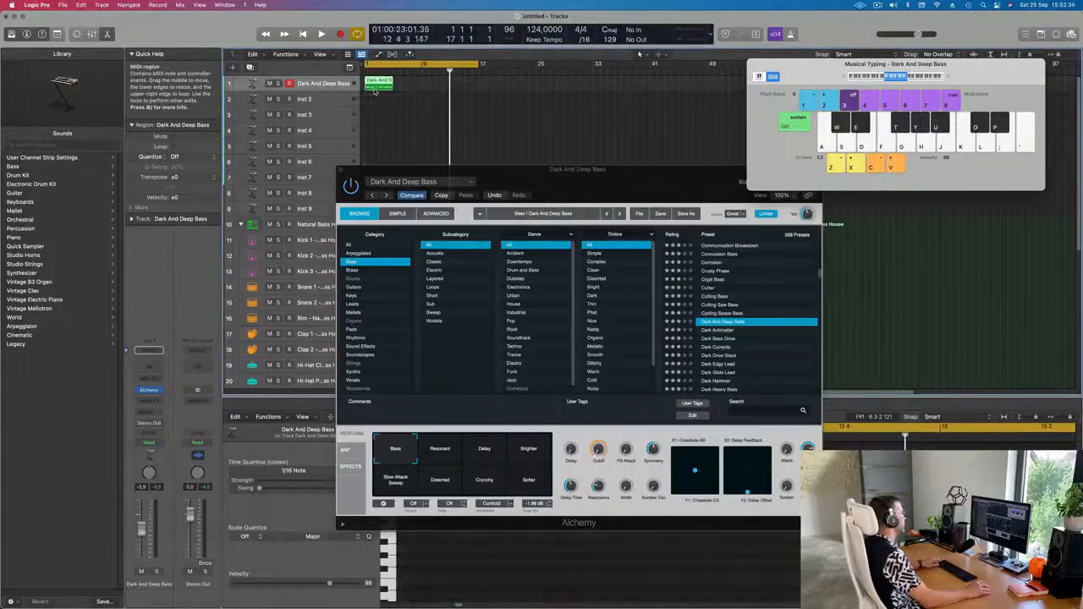
{"action": "key", "text": "super+Right"}
{"action": "key", "text": "super+Right"}
{"action": "key", "text": "super+Right"}
{"action": "key", "text": "super+Right"}
{"action": "key", "text": "space"}
{"action": "key", "text": "super+Left"}
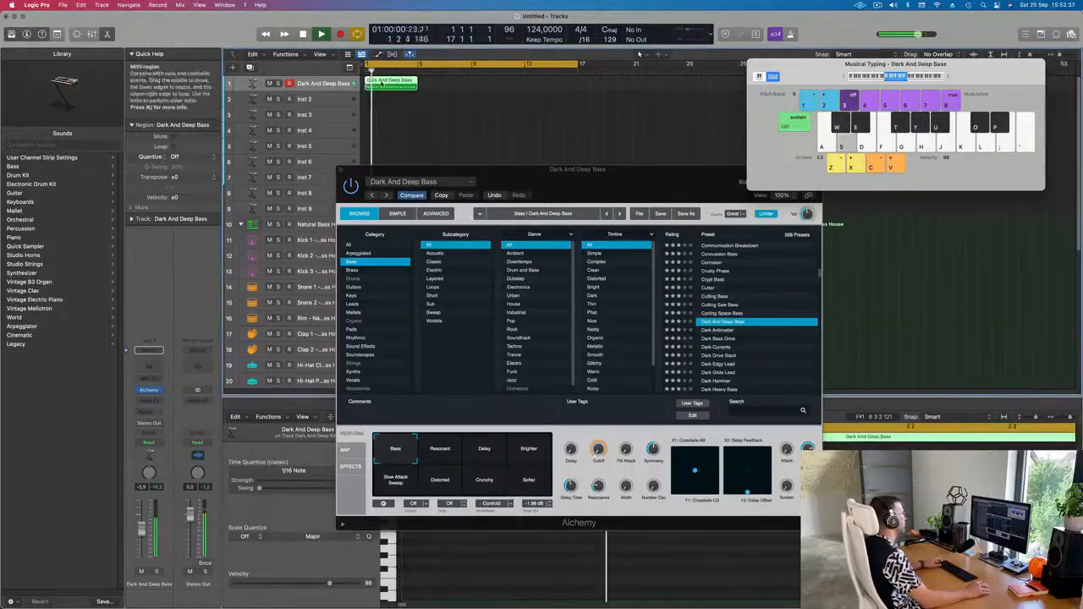
Move the Alchemy window off the Piano Roll, select all notes of the bass region and play them against the drums.
{"action": "left_click_drag", "start_coordinate": [536, 183], "coordinate": [1072, 214]}
{"action": "key", "text": "space"}
{"action": "key", "text": "super+a"}
{"action": "key", "text": "space"}
{"action": "key", "text": "super+Left"}
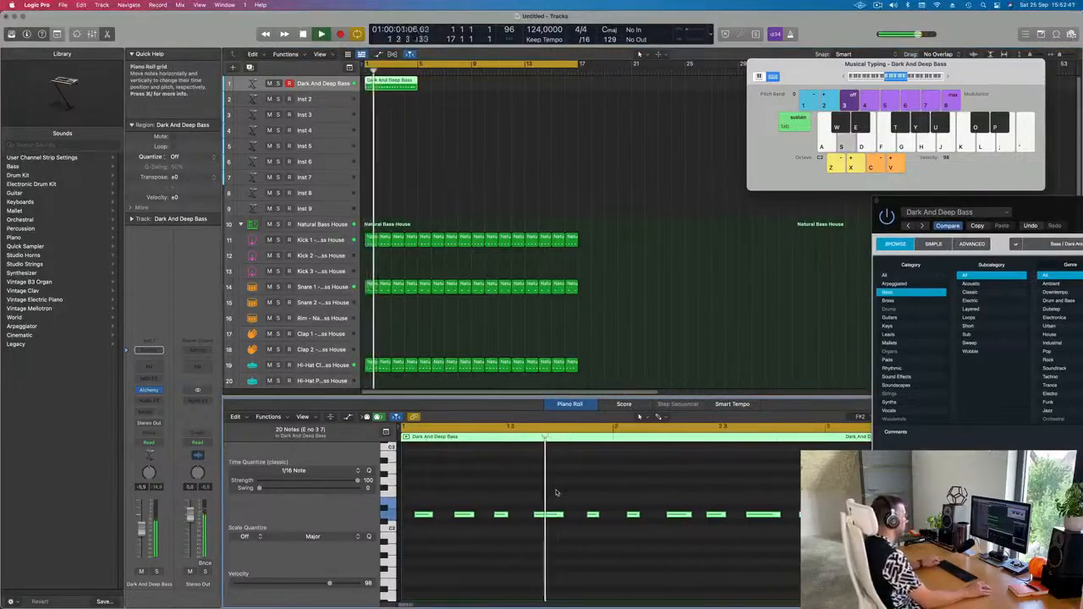
{"action": "key", "text": "super+Left"}
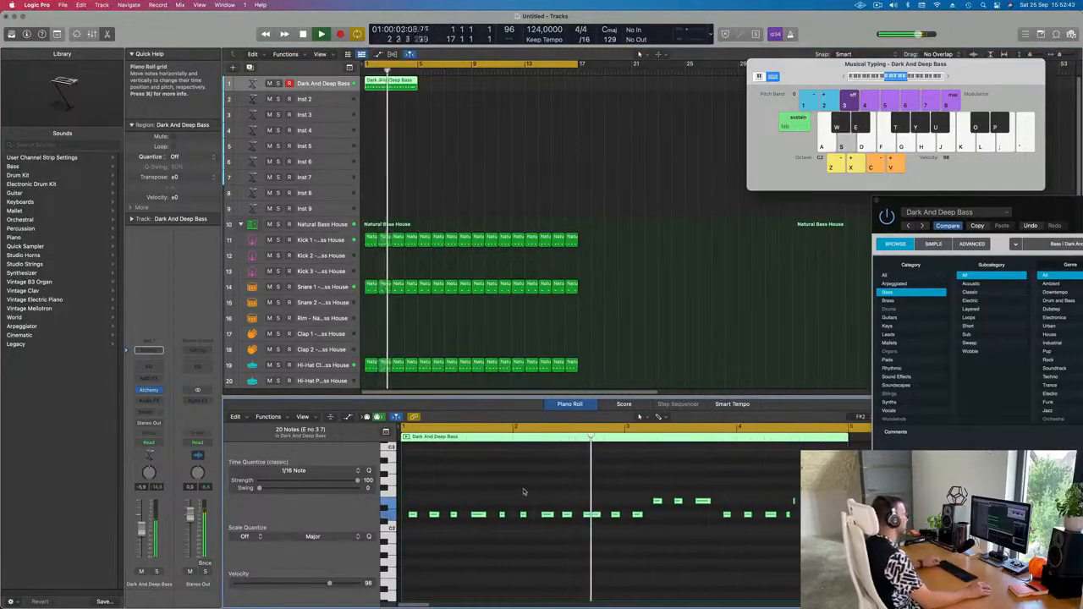
{"action": "key", "text": "super+Left"}
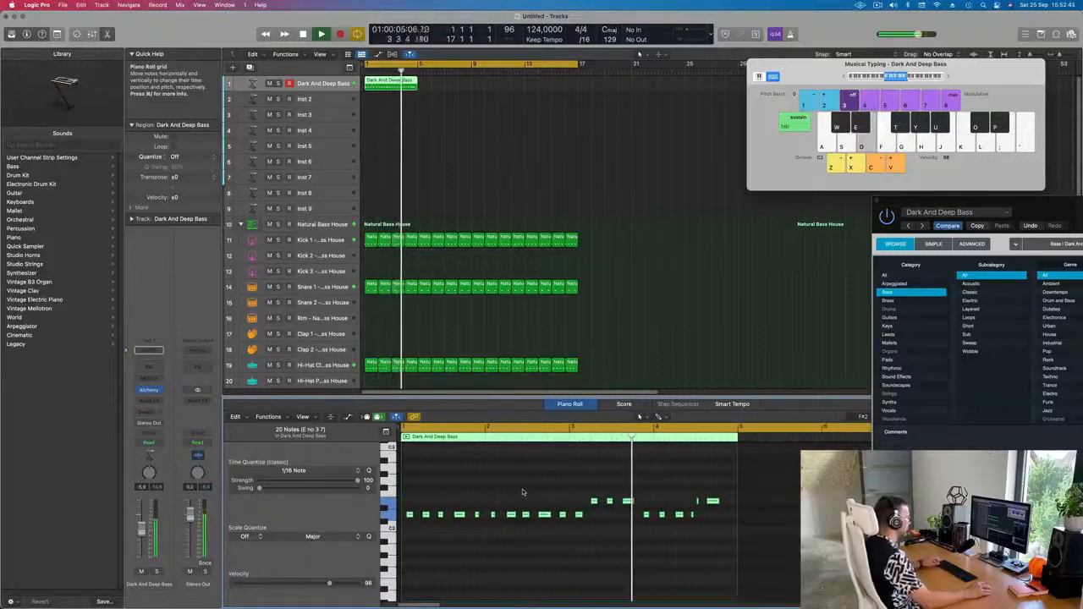
{"action": "key", "text": "super+Right"}
{"action": "key", "text": "super+Right"}
{"action": "key", "text": "space"}
Select the very short note near beat 3 of bar 4 and replay the bass line from bar 1.
{"action": "left_click", "coordinate": [602, 505]}
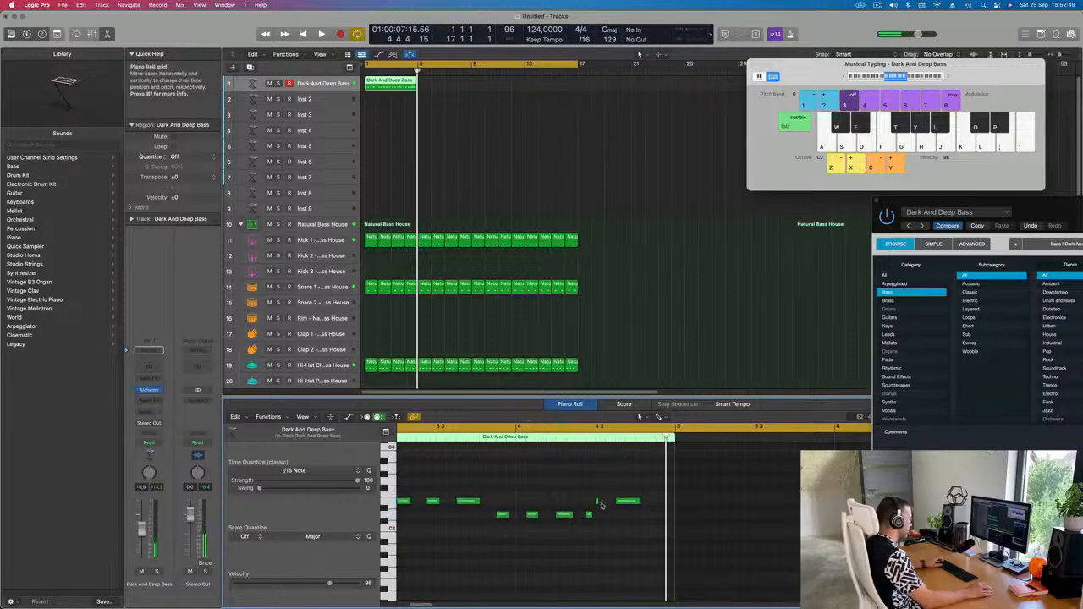
{"action": "left_click", "coordinate": [597, 502]}
{"action": "key", "text": "space"}
{"action": "key", "text": "super+Left"}
{"action": "key", "text": "Return"}
{"action": "left_click", "coordinate": [321, 83]}
{"action": "key", "text": "Return"}
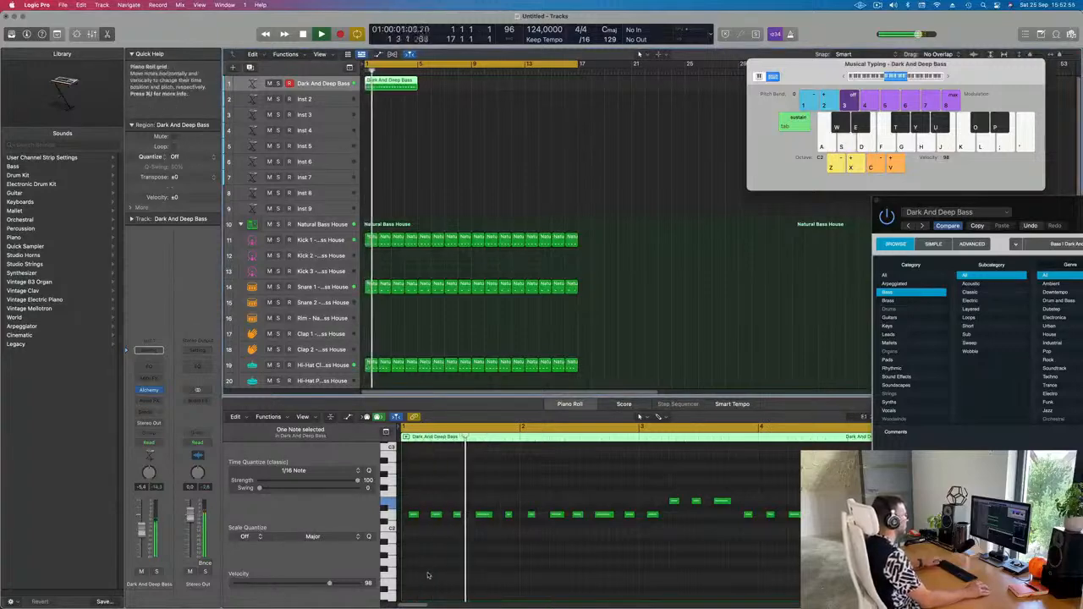
{"action": "scroll", "coordinate": [466, 566], "scroll_direction": "down", "scroll_amount": 5}
{"action": "scroll", "coordinate": [578, 569], "scroll_direction": "up", "scroll_amount": 4}
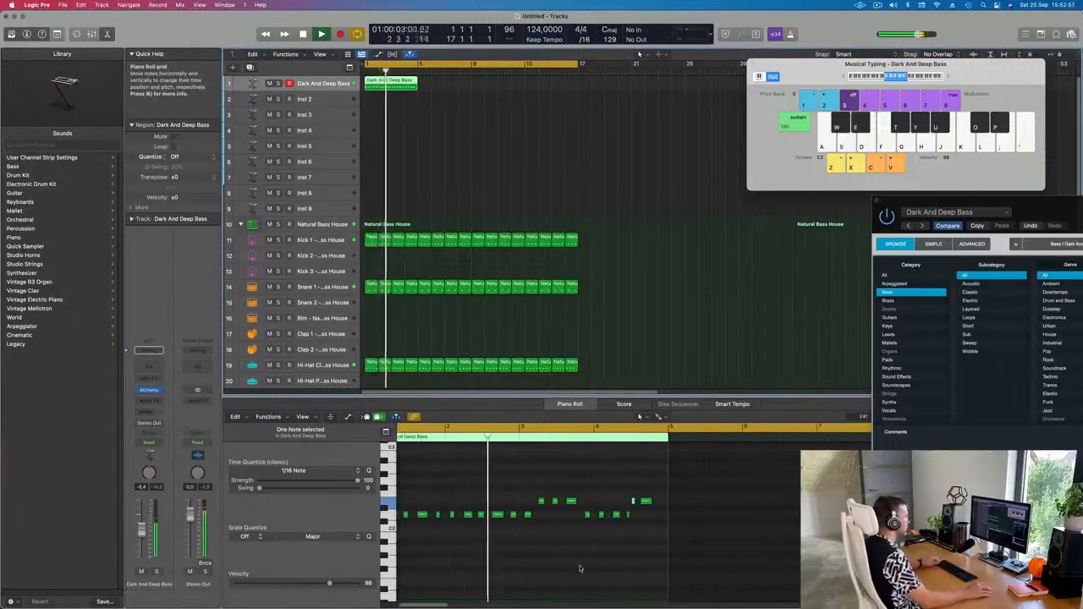
{"action": "scroll", "coordinate": [585, 568], "scroll_direction": "up", "scroll_amount": 1}
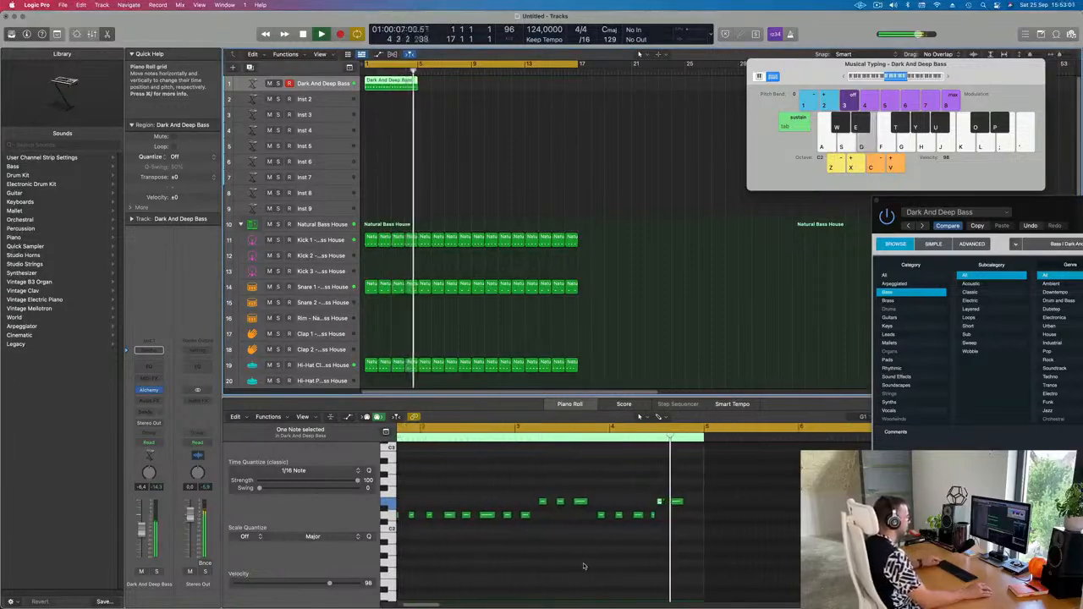
{"action": "scroll", "coordinate": [630, 529], "scroll_direction": "up", "scroll_amount": 2}
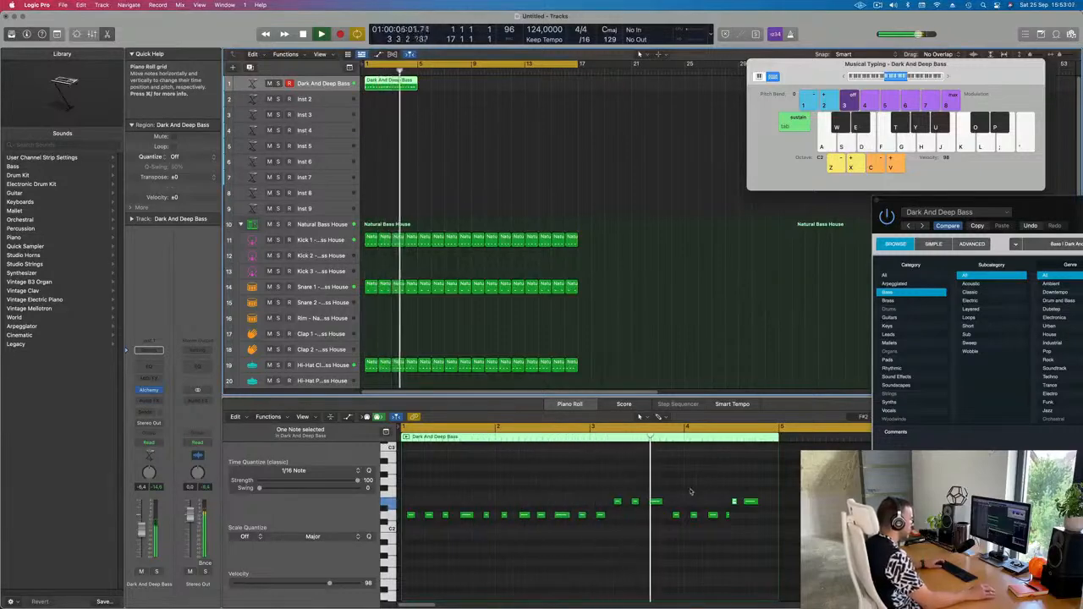
Replace the bass notes from the start of bar 4 with a copy of the five-note phrase beginning in bar 3.
{"action": "left_click_drag", "start_coordinate": [692, 489], "coordinate": [768, 529]}
{"action": "left_click_drag", "start_coordinate": [610, 493], "coordinate": [701, 539]}
{"action": "key", "text": "space"}
{"action": "left_click_drag", "start_coordinate": [600, 515], "coordinate": [694, 517]}
{"action": "key", "text": "space"}
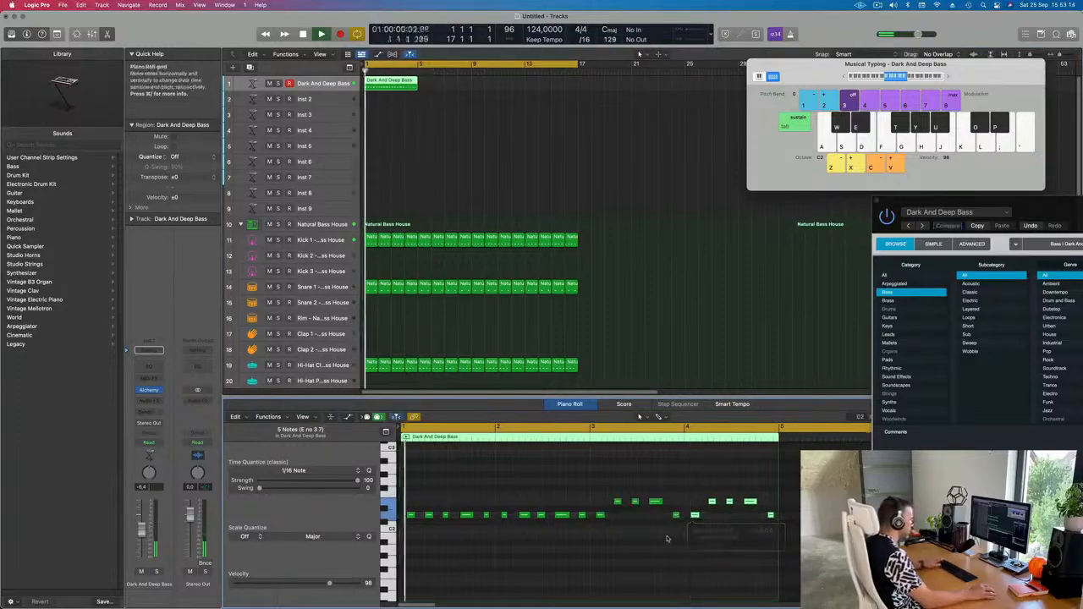
{"action": "scroll", "coordinate": [652, 537], "scroll_direction": "down", "scroll_amount": 5}
{"action": "left_click", "coordinate": [559, 557]}
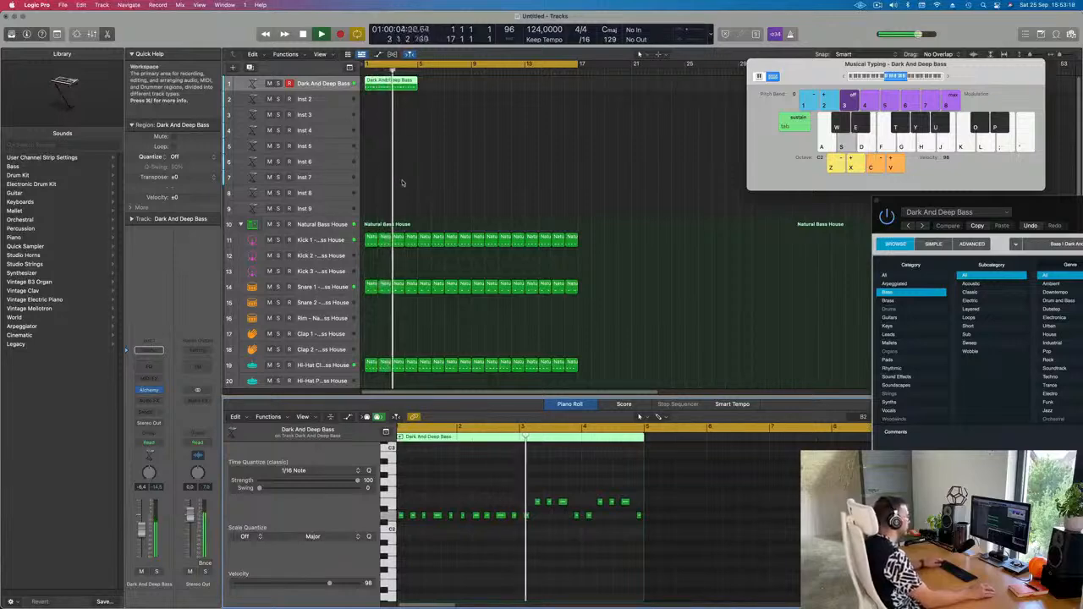
Repeat the four-bar bass region three times so the bass line fills all 16 bars.
{"action": "scroll", "coordinate": [415, 189], "scroll_direction": "right", "scroll_amount": 1}
{"action": "scroll", "coordinate": [457, 195], "scroll_direction": "up", "scroll_amount": 2}
{"action": "scroll", "coordinate": [474, 196], "scroll_direction": "right", "scroll_amount": 2}
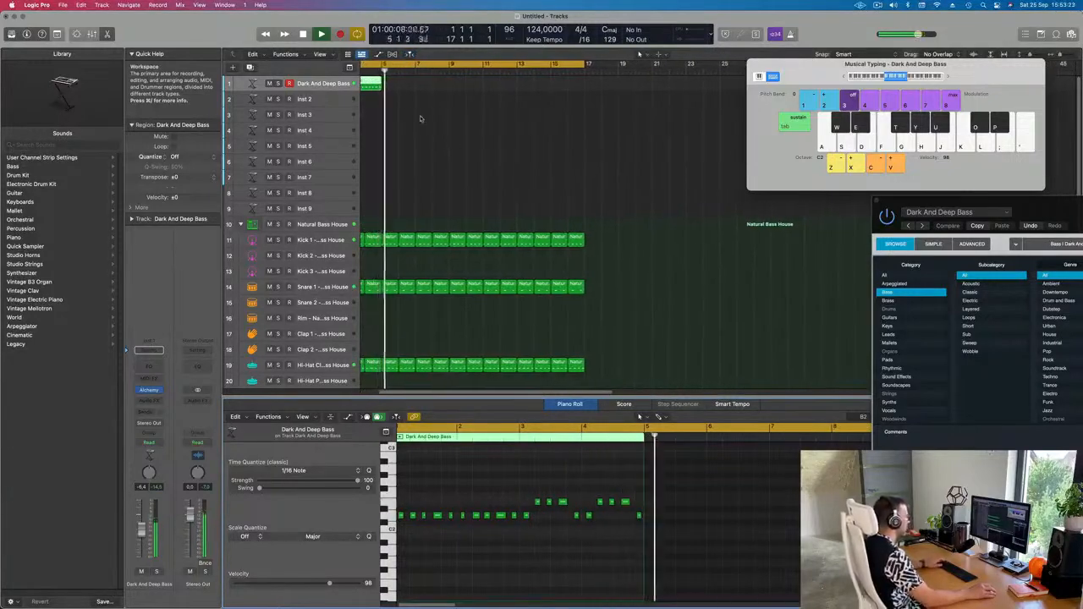
{"action": "key", "text": "Return"}
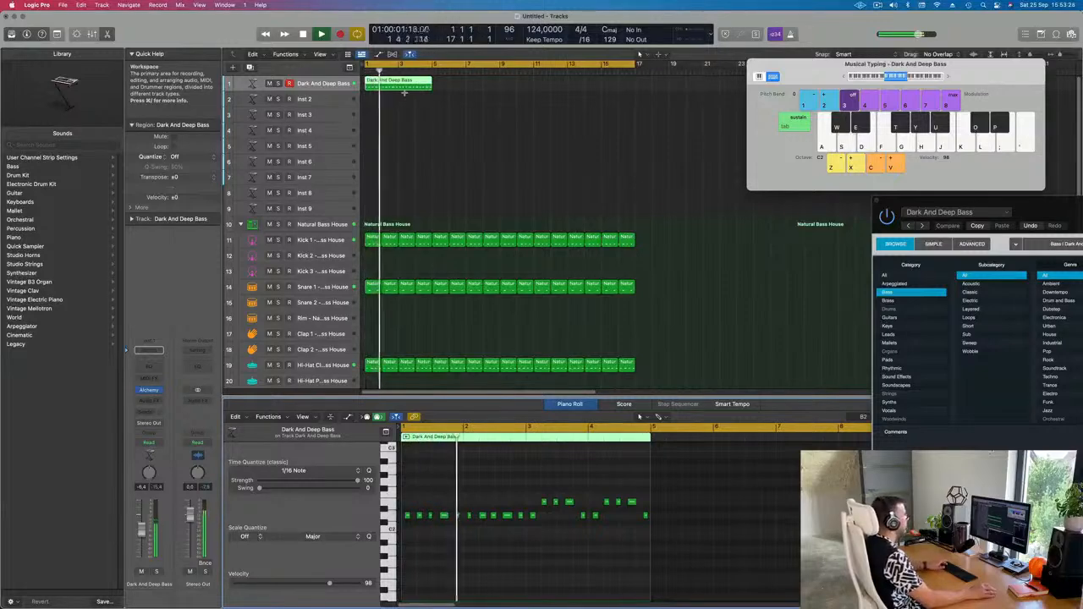
{"action": "key", "text": "super+r"}
{"action": "key", "text": "super+r"}
{"action": "key", "text": "super+r"}
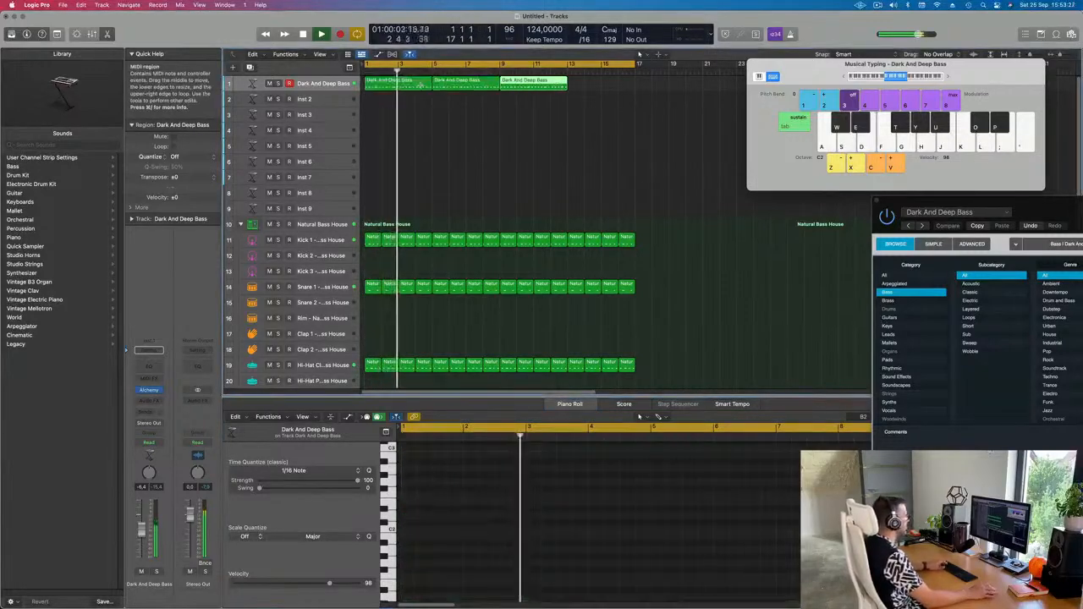
{"action": "left_click", "coordinate": [418, 124]}
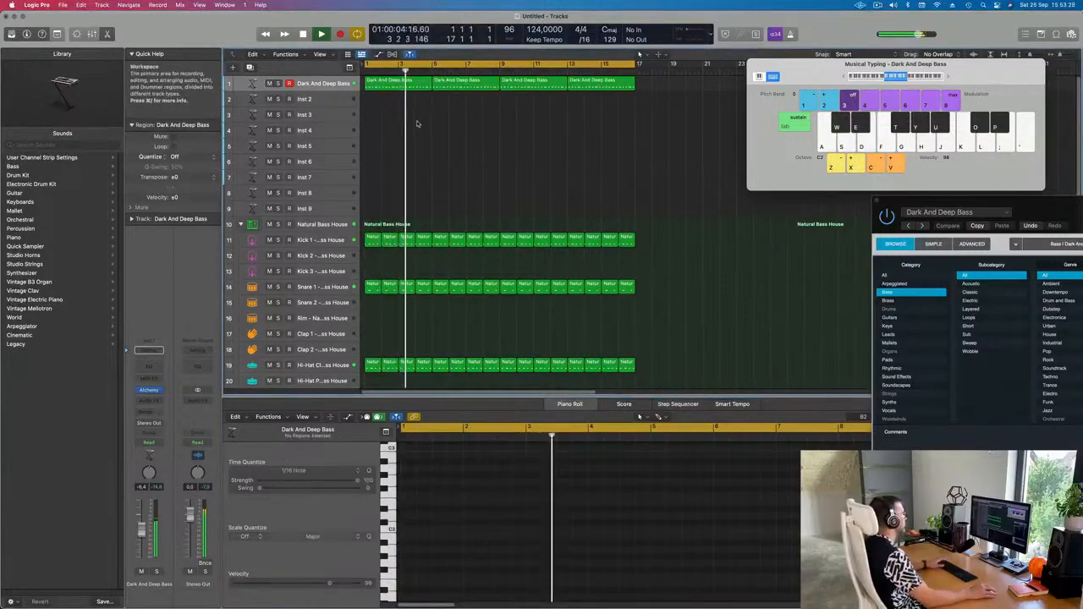
Select all four bass regions, reopen the bass track's Alchemy window and move it fully into view.
{"action": "left_click", "coordinate": [324, 90]}
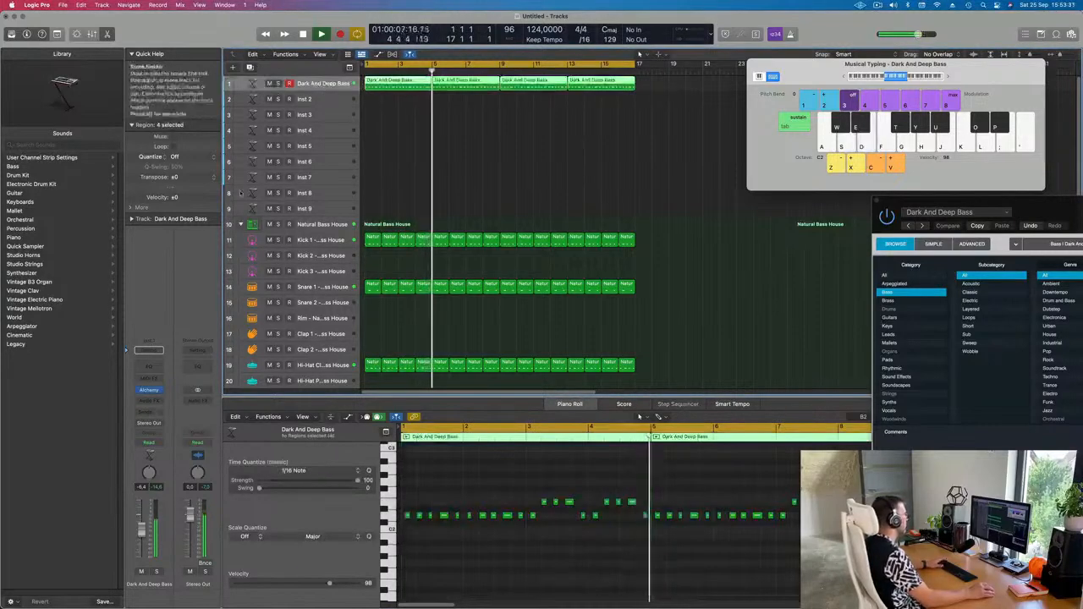
{"action": "left_click", "coordinate": [150, 391]}
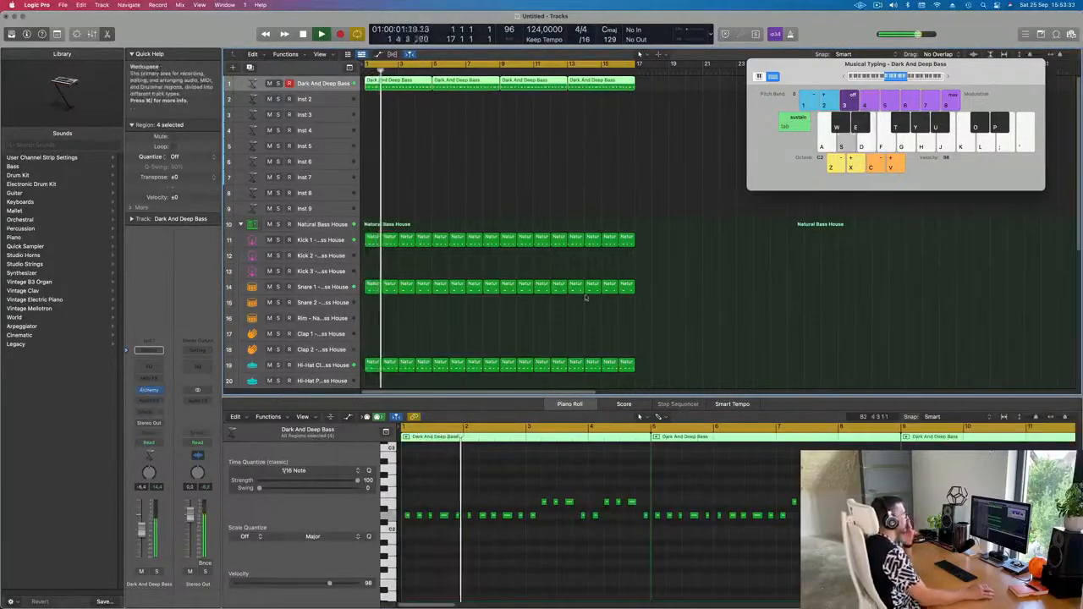
{"action": "left_click", "coordinate": [150, 391]}
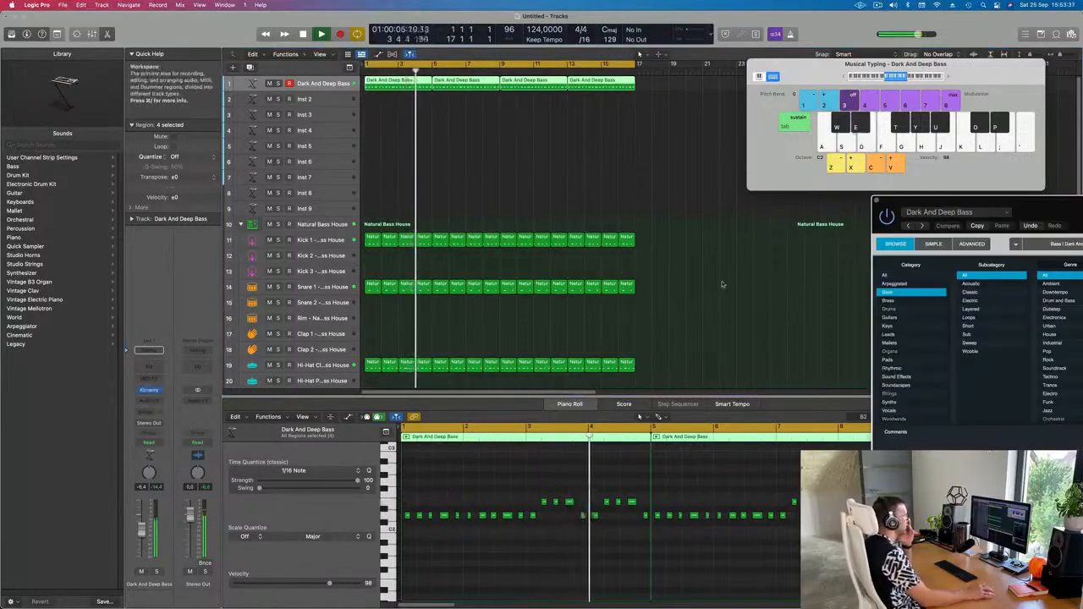
{"action": "left_click_drag", "start_coordinate": [1047, 198], "coordinate": [490, 134]}
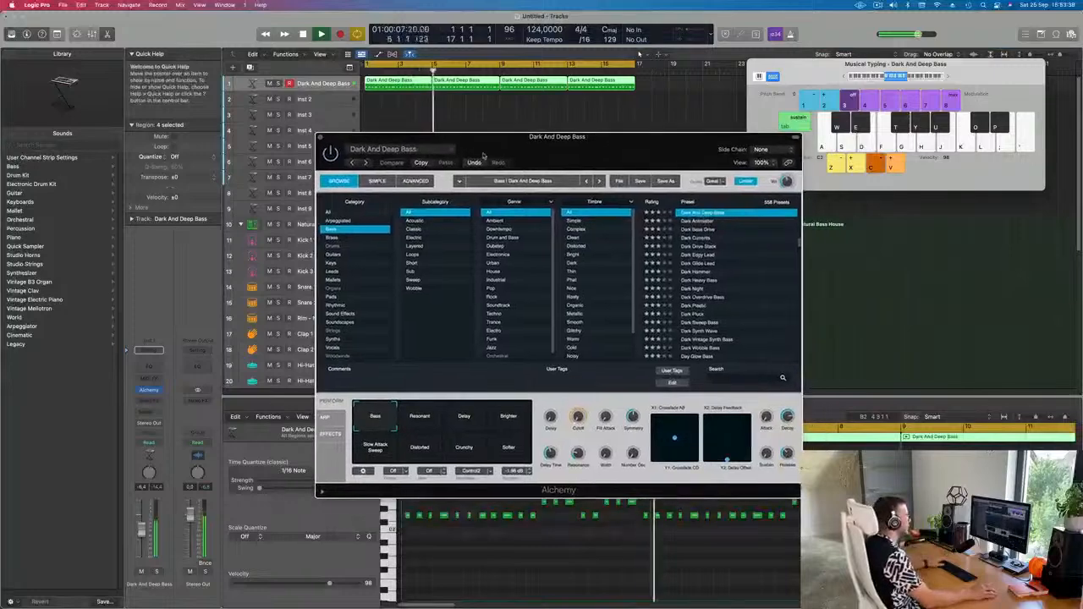
Audition Dark And Deep Bass's Resonant, Delay, Brighter, Slow Attack Sweep, Distorted, Crunchy and Softer variations over the loop.
{"action": "left_click", "coordinate": [430, 423]}
{"action": "left_click", "coordinate": [463, 423]}
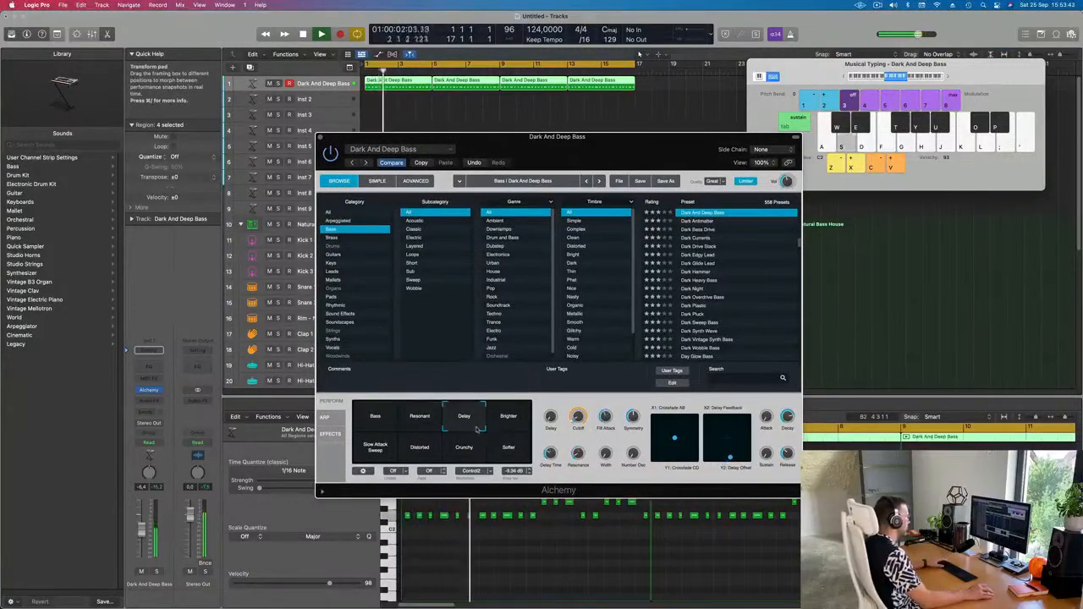
{"action": "left_click", "coordinate": [504, 420]}
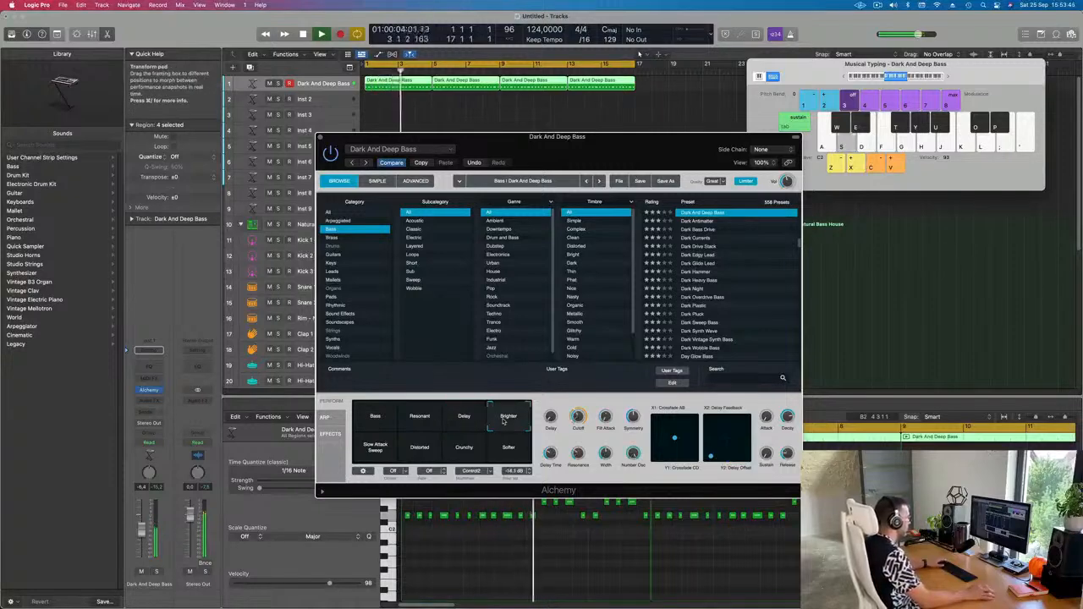
{"action": "left_click", "coordinate": [385, 449]}
{"action": "left_click", "coordinate": [420, 450]}
{"action": "left_click", "coordinate": [463, 450]}
{"action": "left_click", "coordinate": [508, 451]}
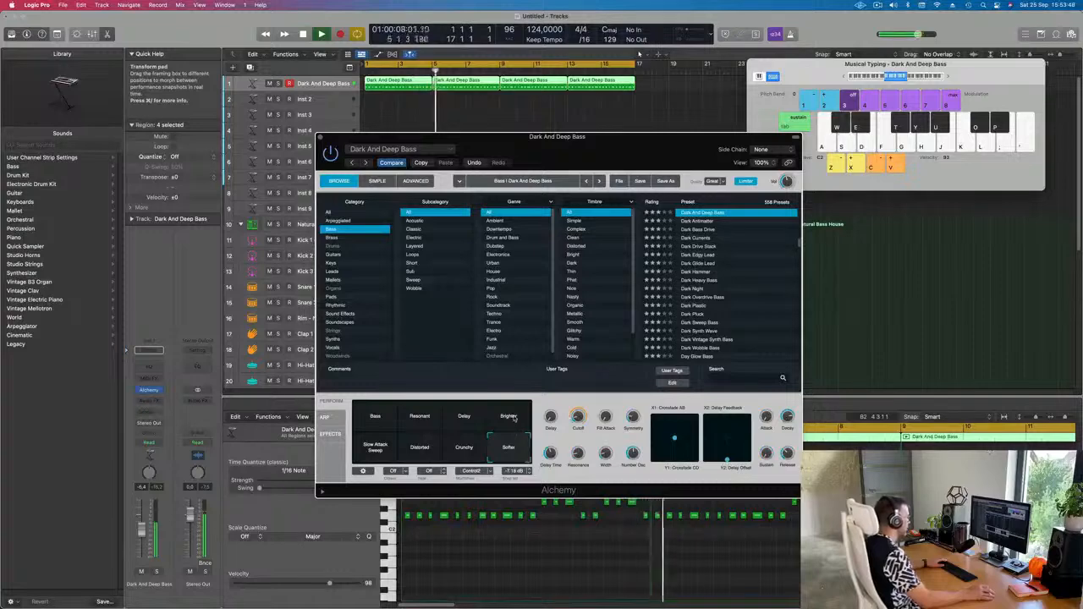
Blend Dark And Deep Bass between its Delay, Brighter, Crunchy and Softer variations and raise the bass track's volume to about -4.5 dB.
{"action": "left_click", "coordinate": [510, 417]}
{"action": "left_click", "coordinate": [463, 417]}
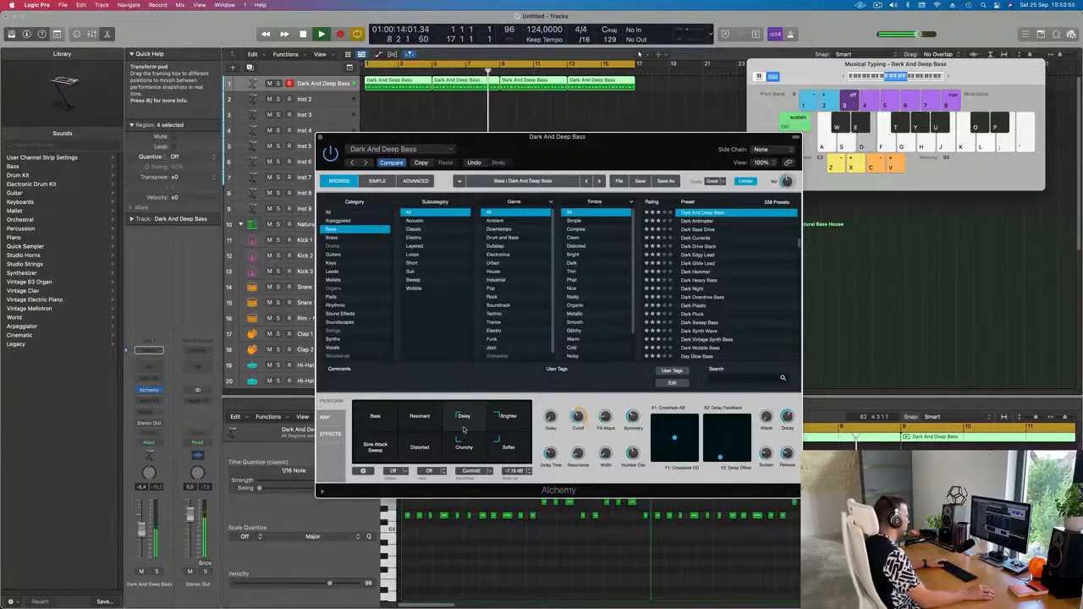
{"action": "left_click", "coordinate": [143, 530]}
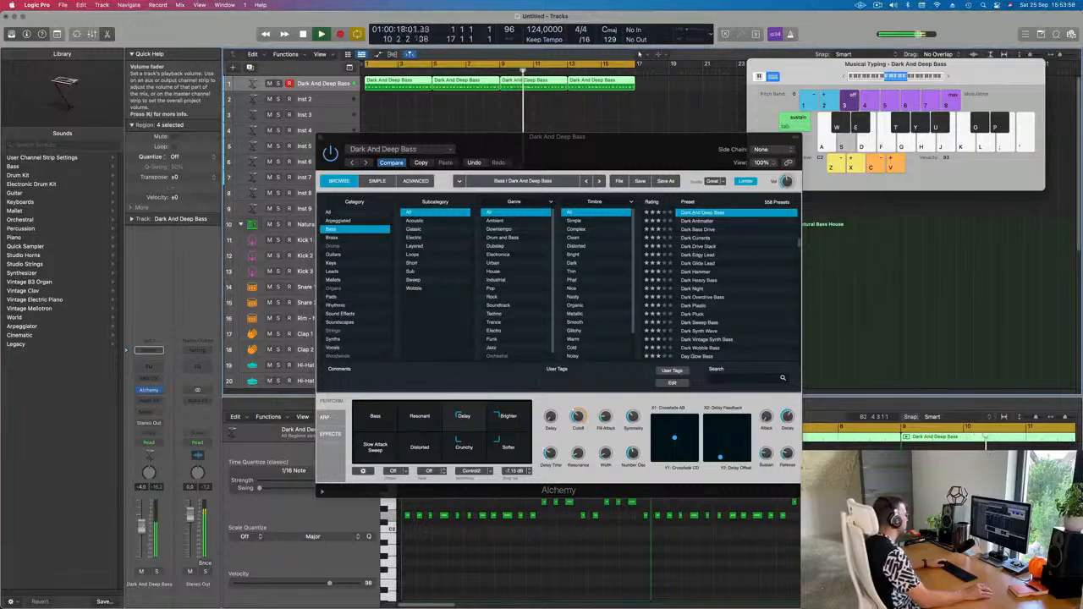
Move the bass synth window aside, open Alchemy on the Inst 2 track and browse its Organs presets.
{"action": "left_click_drag", "start_coordinate": [507, 137], "coordinate": [757, 192]}
{"action": "left_click", "coordinate": [325, 100]}
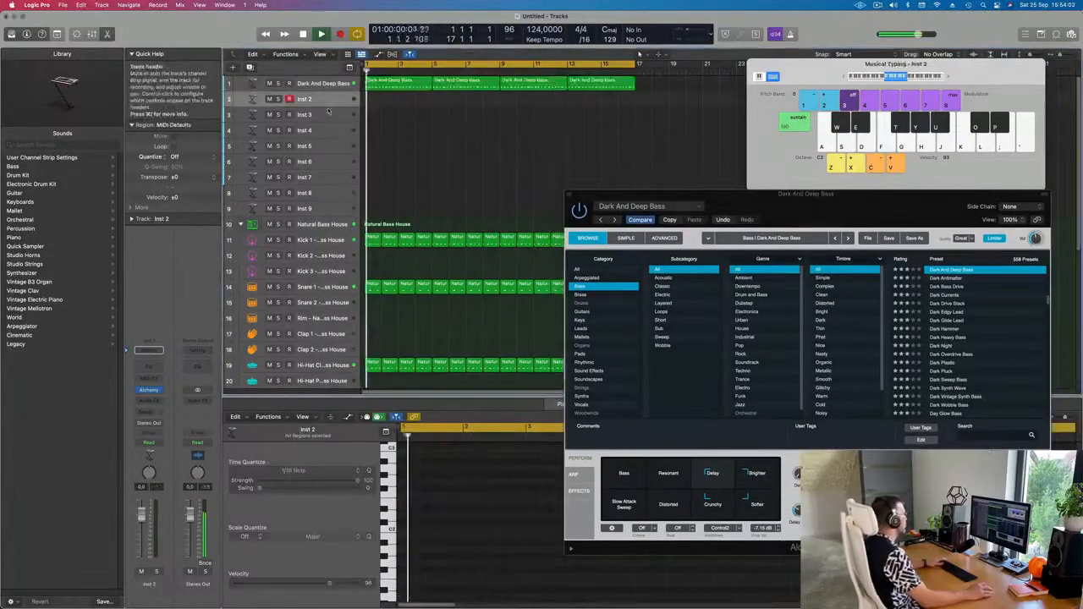
{"action": "left_click", "coordinate": [149, 391]}
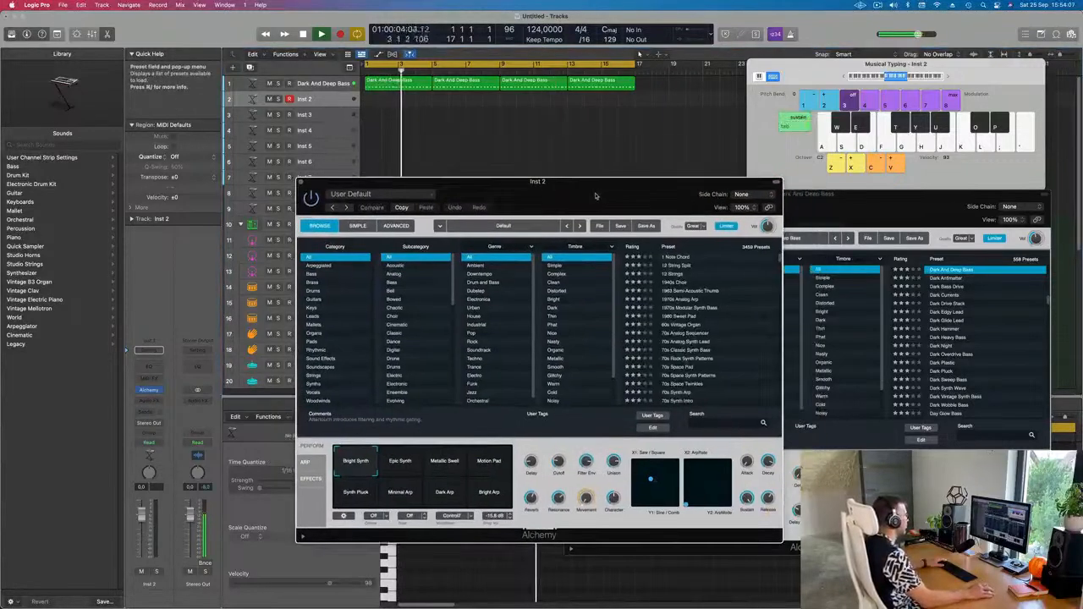
{"action": "left_click", "coordinate": [310, 311]}
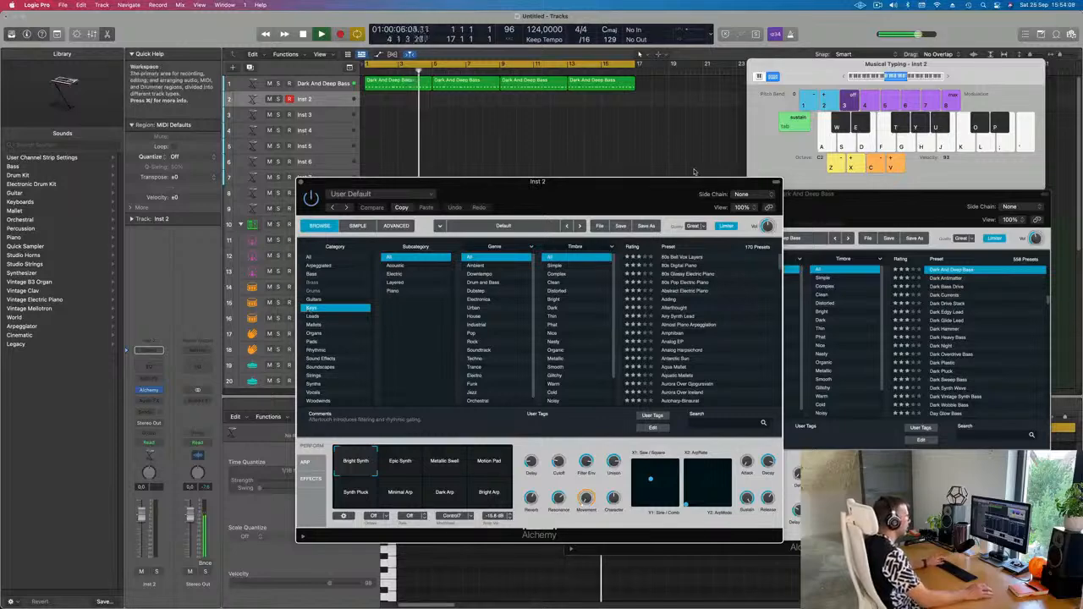
{"action": "mouse_move", "coordinate": [632, 191]}
{"action": "left_mouse_down"}
{"action": "mouse_move", "coordinate": [716, 180]}
{"action": "mouse_move", "coordinate": [614, 183]}
{"action": "left_mouse_up"}
{"action": "left_click", "coordinate": [399, 325]}
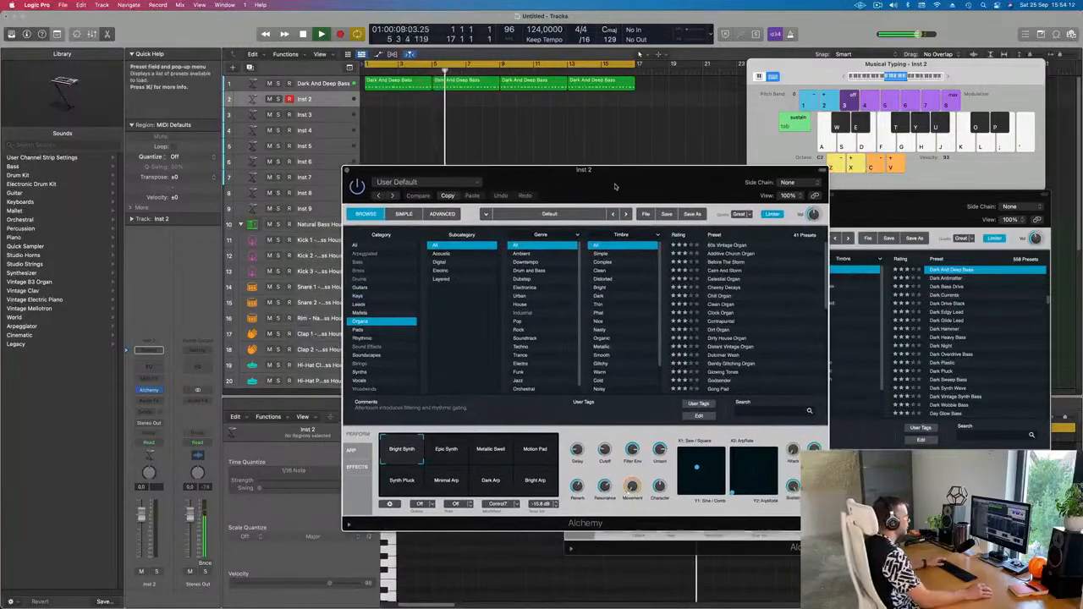
Load the 60s Vintage Organ preset and play test notes over the loop with the musical typing octave lowered to C1.
{"action": "left_click", "coordinate": [728, 244]}
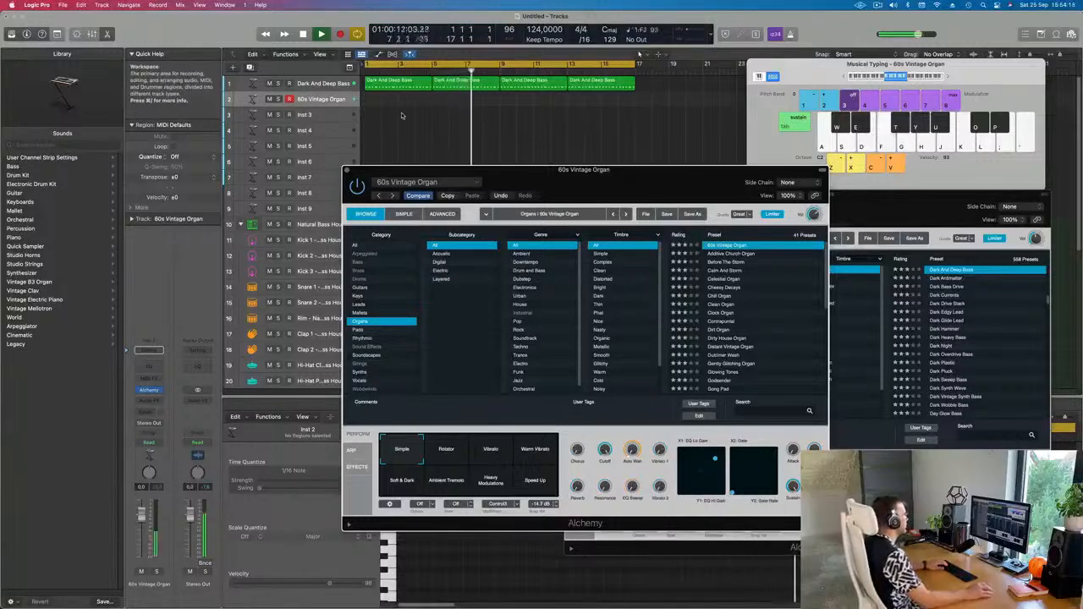
{"action": "left_click", "coordinate": [843, 78]}
{"action": "key", "text": "s"}
{"action": "key", "text": "f"}
{"action": "key", "text": "g"}
{"action": "key", "text": "g"}
{"action": "key", "text": "h"}
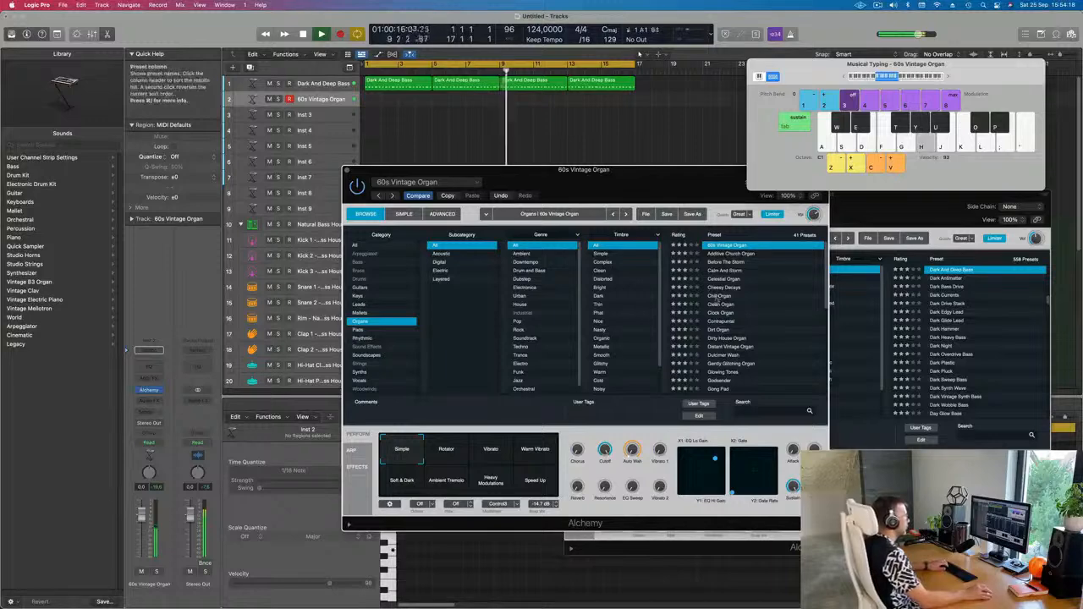
Load the Cheesy Decays preset and try it with test notes over the loop.
{"action": "left_click", "coordinate": [717, 287]}
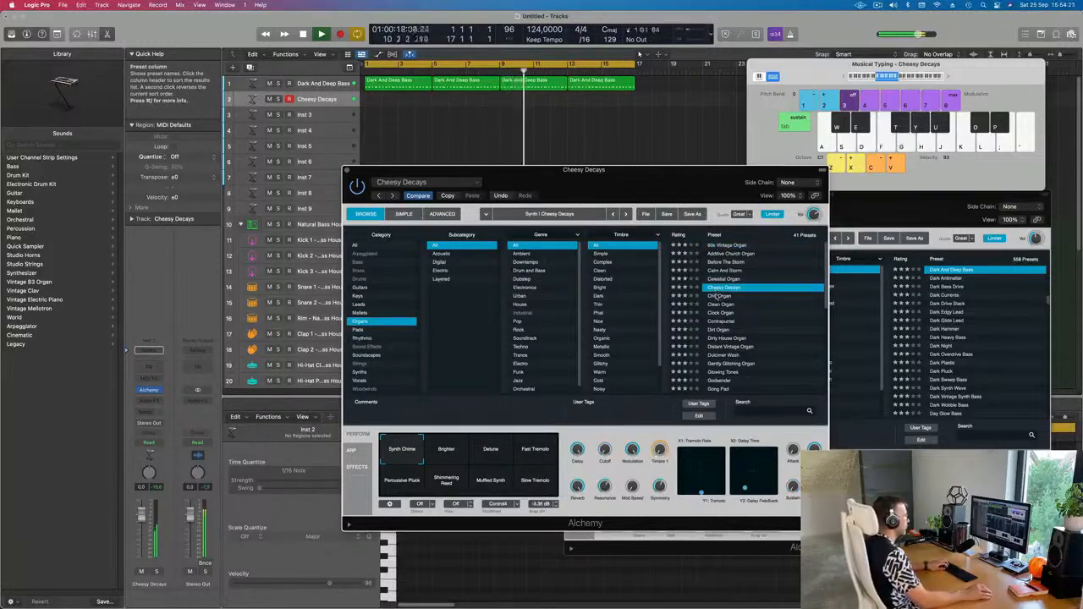
{"action": "key", "text": "f"}
{"action": "key", "text": "g"}
{"action": "key", "text": "h"}
{"action": "key", "text": "k"}
{"action": "key", "text": "f"}
{"action": "key", "text": "h"}
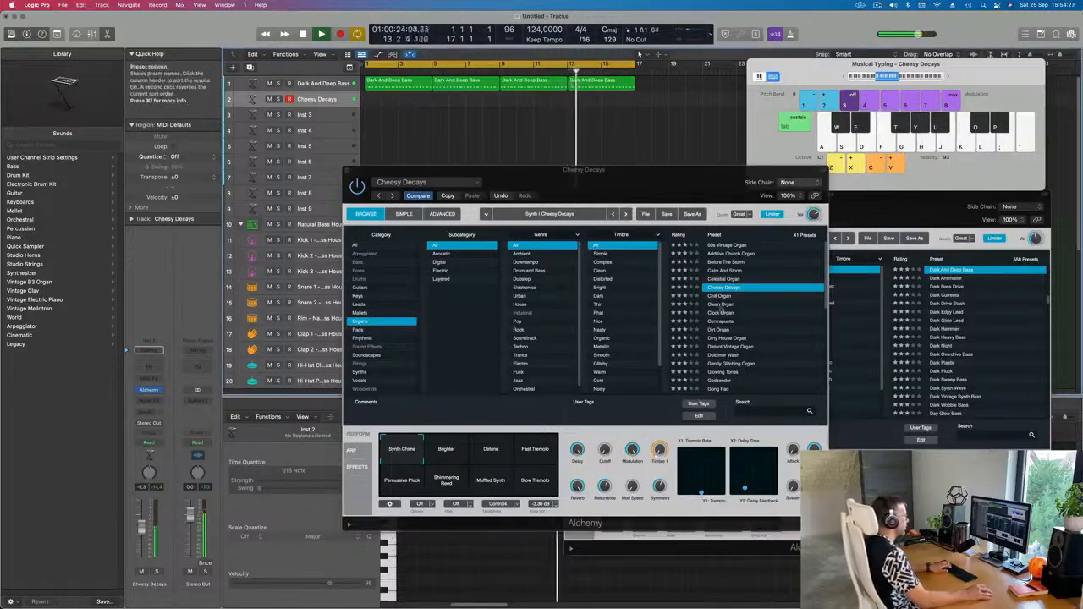
Audition further organ presets, including Chill Organ, Dirt Organ and Gently Glitching Organ, over the loop.
{"action": "left_click", "coordinate": [720, 296]}
{"action": "key", "text": "h"}
{"action": "key", "text": "f"}
{"action": "key", "text": "d"}
{"action": "left_click", "coordinate": [720, 328]}
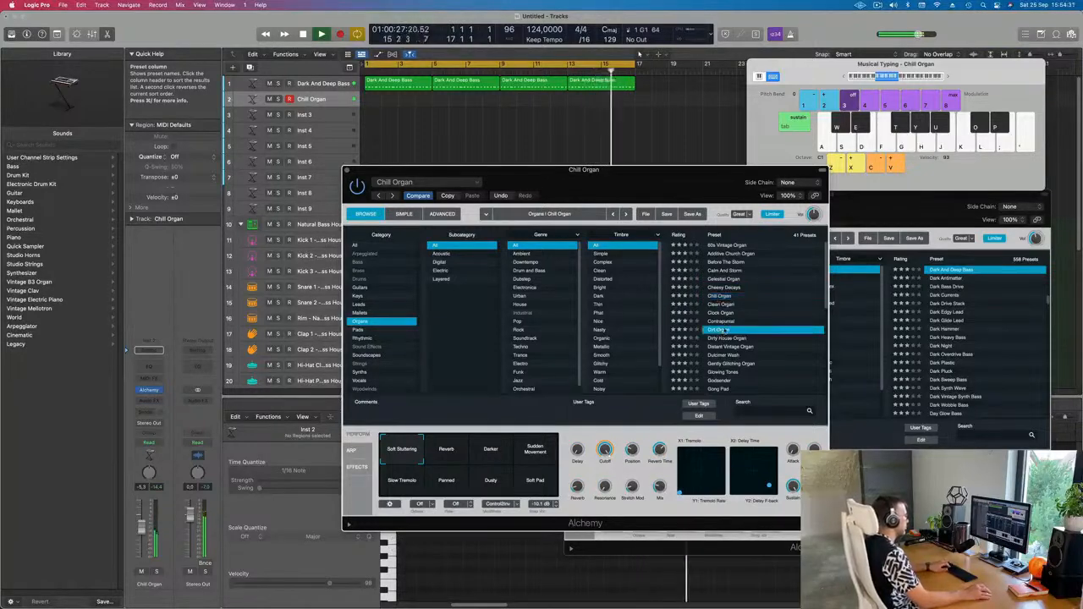
{"action": "scroll", "coordinate": [720, 313], "scroll_direction": "down", "scroll_amount": 2}
{"action": "left_click", "coordinate": [720, 303]}
{"action": "scroll", "coordinate": [723, 309], "scroll_direction": "down", "scroll_amount": 2}
{"action": "left_click", "coordinate": [725, 304]}
{"action": "scroll", "coordinate": [767, 320], "scroll_direction": "down", "scroll_amount": 2}
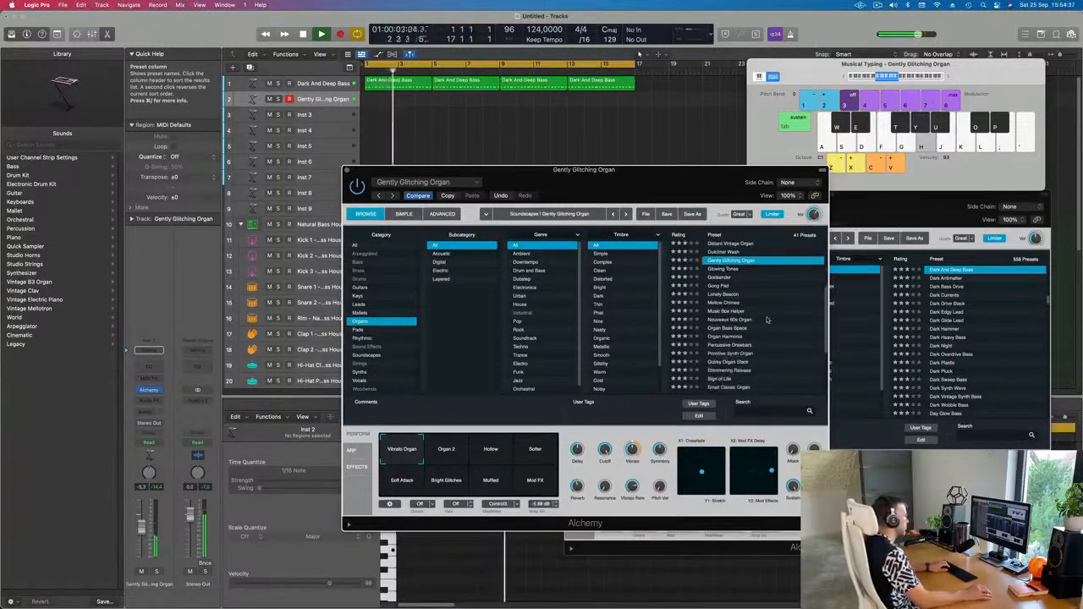
Load the Godsender organ preset and raise its track volume to about -4.1 dB.
{"action": "left_click", "coordinate": [720, 277]}
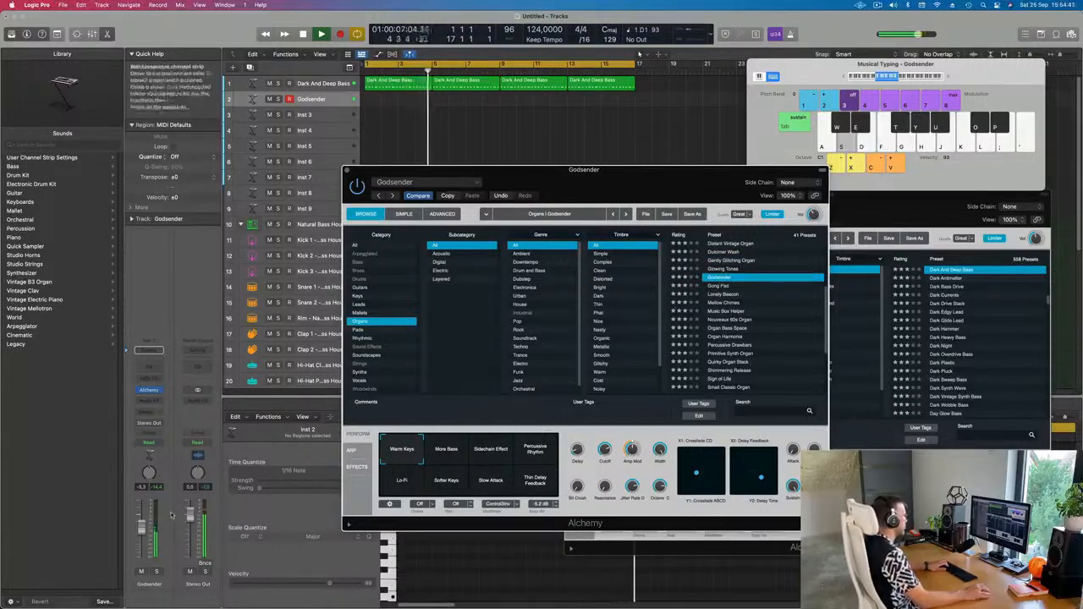
{"action": "left_click", "coordinate": [142, 526]}
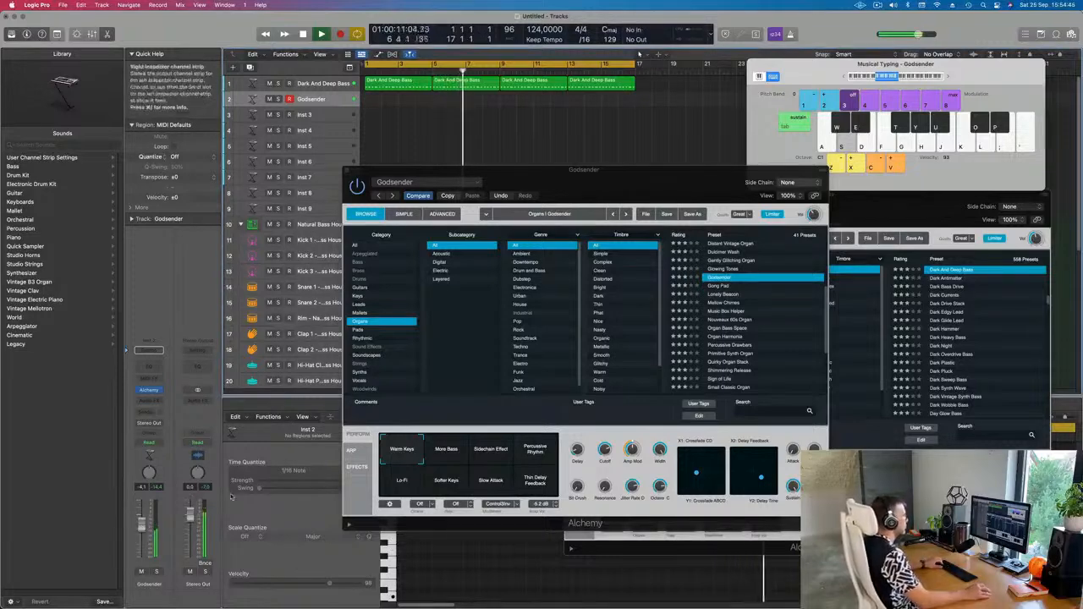
Compare Godsender at octaves C0 and C1, then rehearse a low note pattern at C1 over the loop.
{"action": "left_click", "coordinate": [844, 77]}
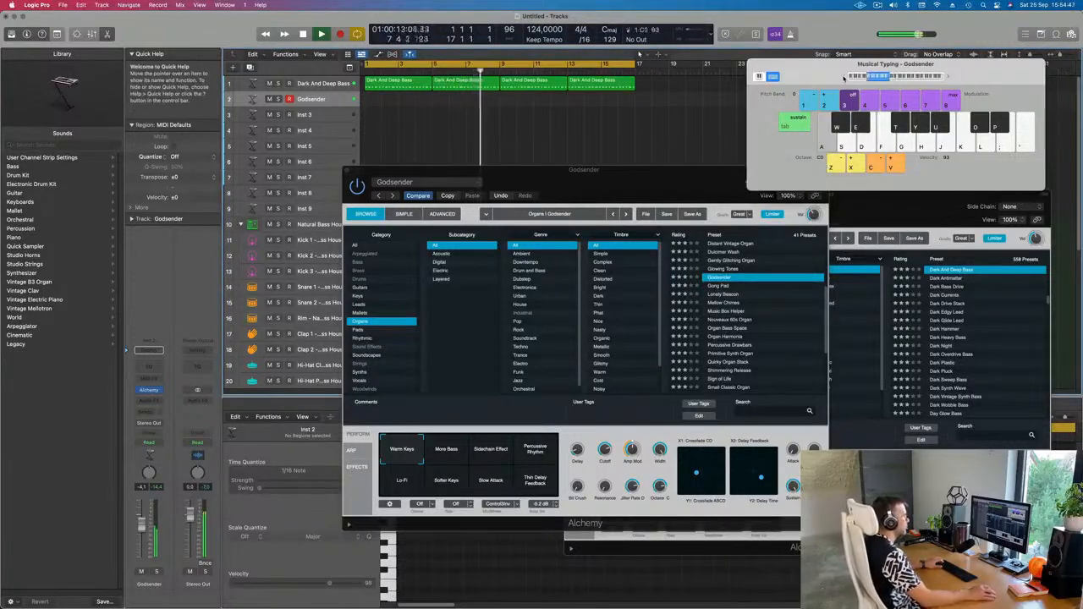
{"action": "key", "text": "s"}
{"action": "left_click", "coordinate": [948, 77]}
{"action": "key", "text": "s"}
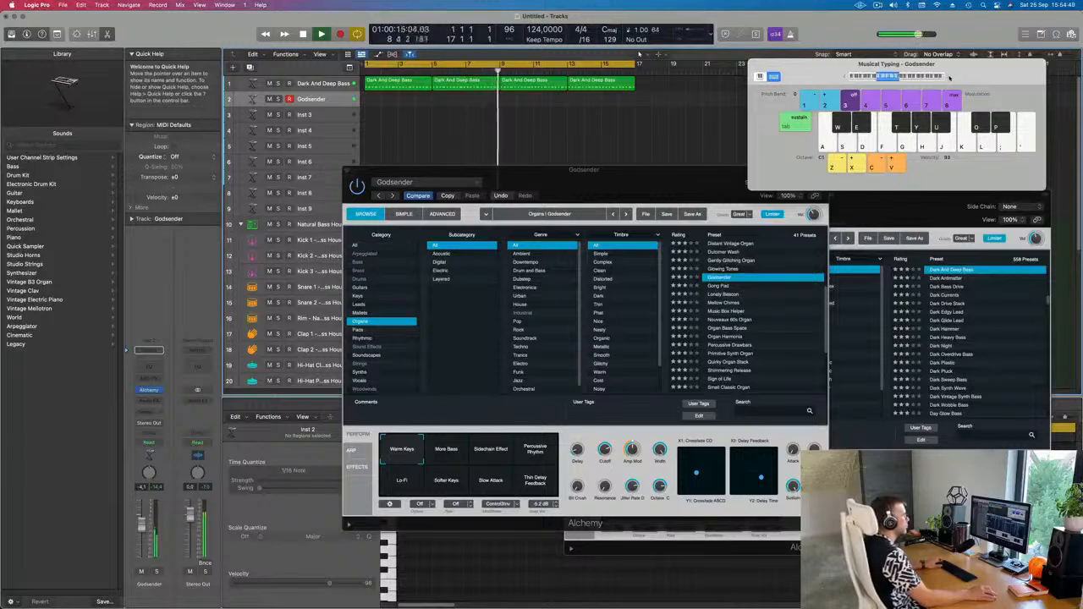
{"action": "key", "text": "s"}
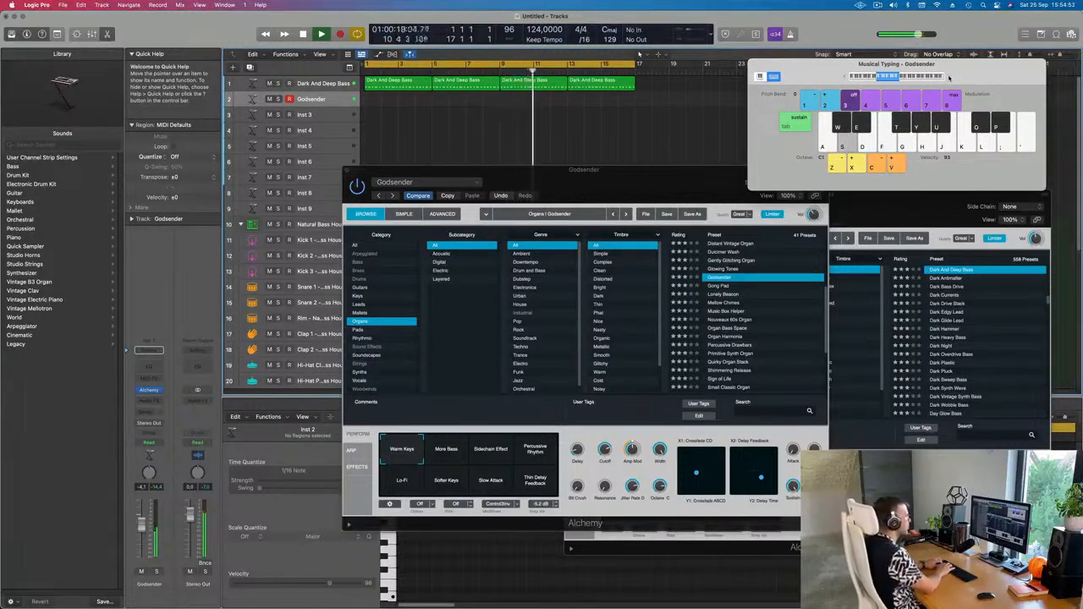
{"action": "key", "text": "s"}
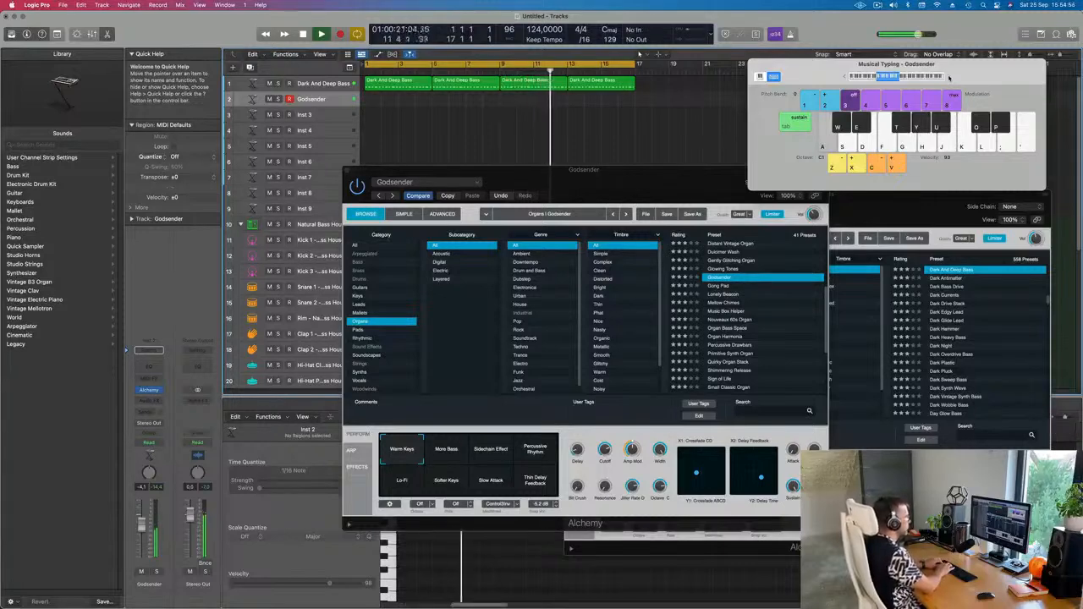
{"action": "key", "text": "s"}
{"action": "key", "text": "a"}
{"action": "key", "text": "s"}
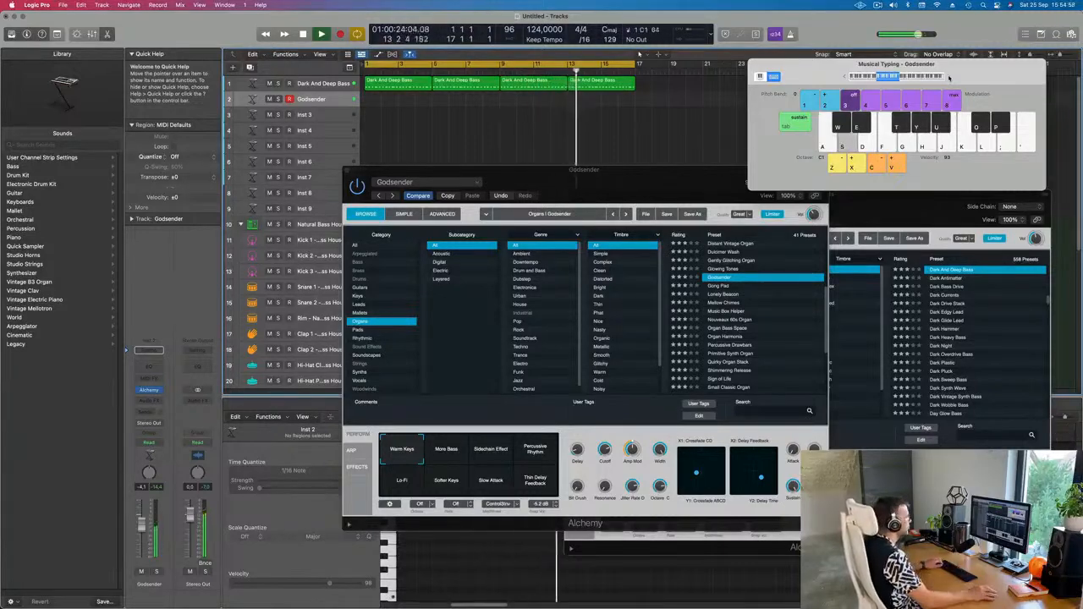
Audition Godsender's More Bass, Sidechain Effect, Percussive Rhythm, Lo-Fi and Slow Attack variations and settle on Softer Keys.
{"action": "left_click", "coordinate": [448, 450]}
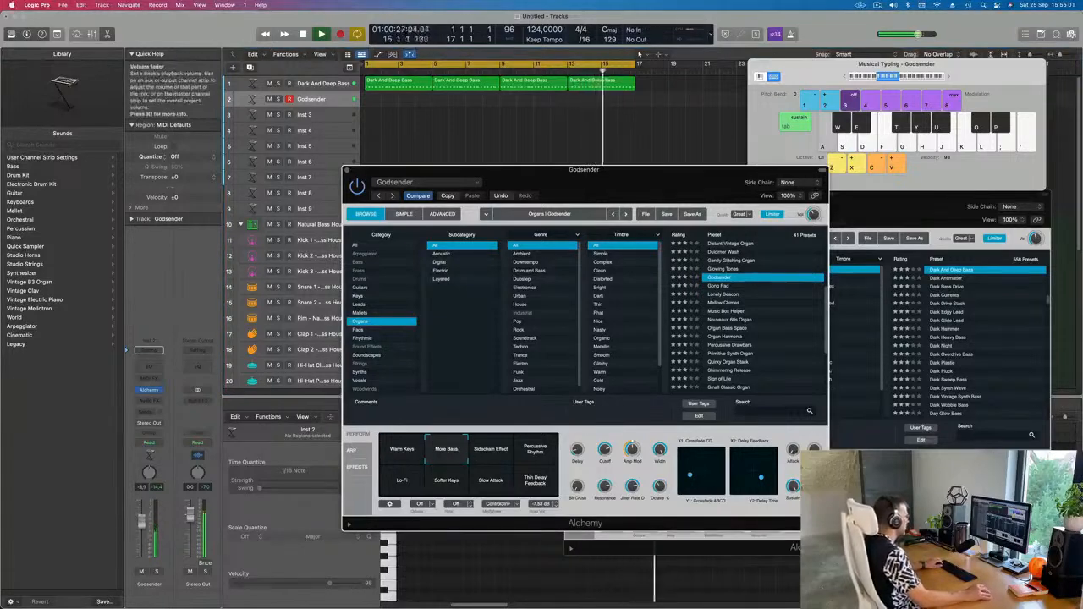
{"action": "key", "text": "s"}
{"action": "left_click", "coordinate": [490, 454]}
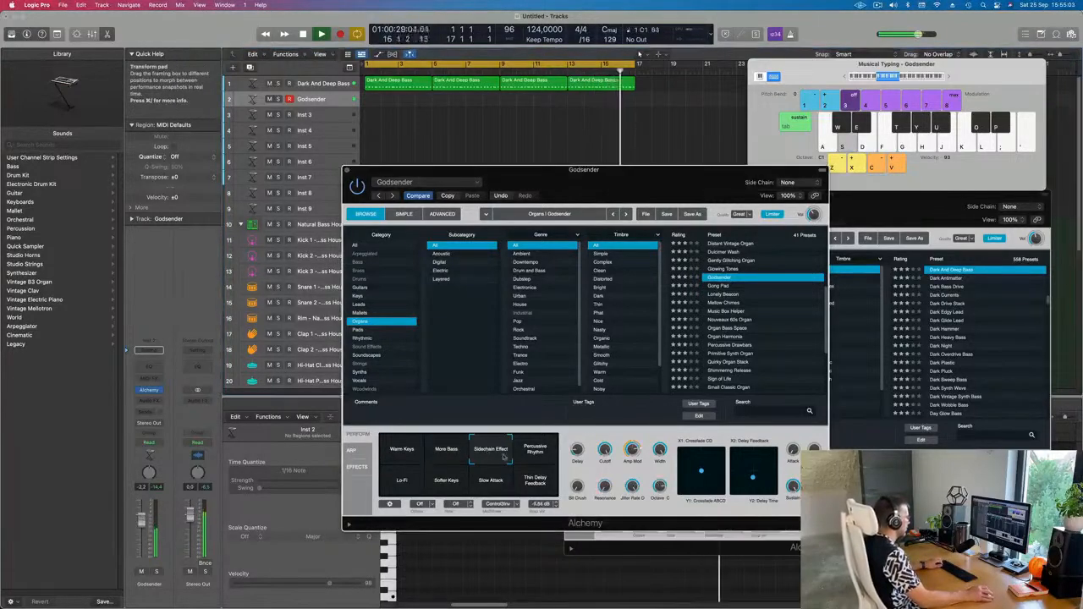
{"action": "left_click", "coordinate": [534, 451]}
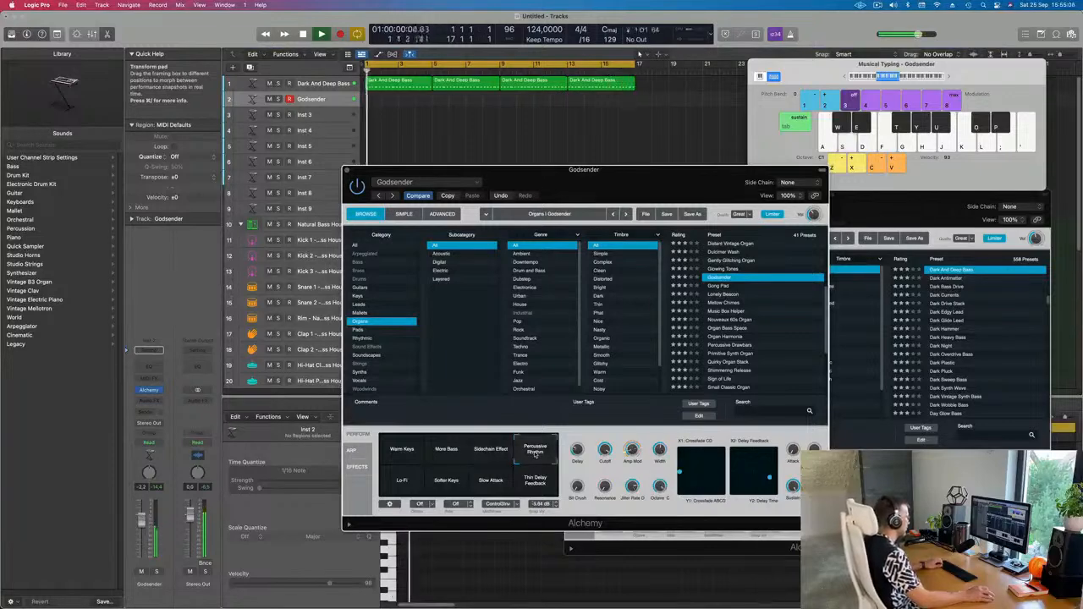
{"action": "left_click", "coordinate": [403, 482]}
{"action": "key", "text": "a"}
{"action": "left_click", "coordinate": [446, 483]}
{"action": "key", "text": "a"}
{"action": "left_click", "coordinate": [492, 482]}
{"action": "key", "text": "a"}
{"action": "left_click", "coordinate": [446, 481]}
{"action": "key", "text": "a"}
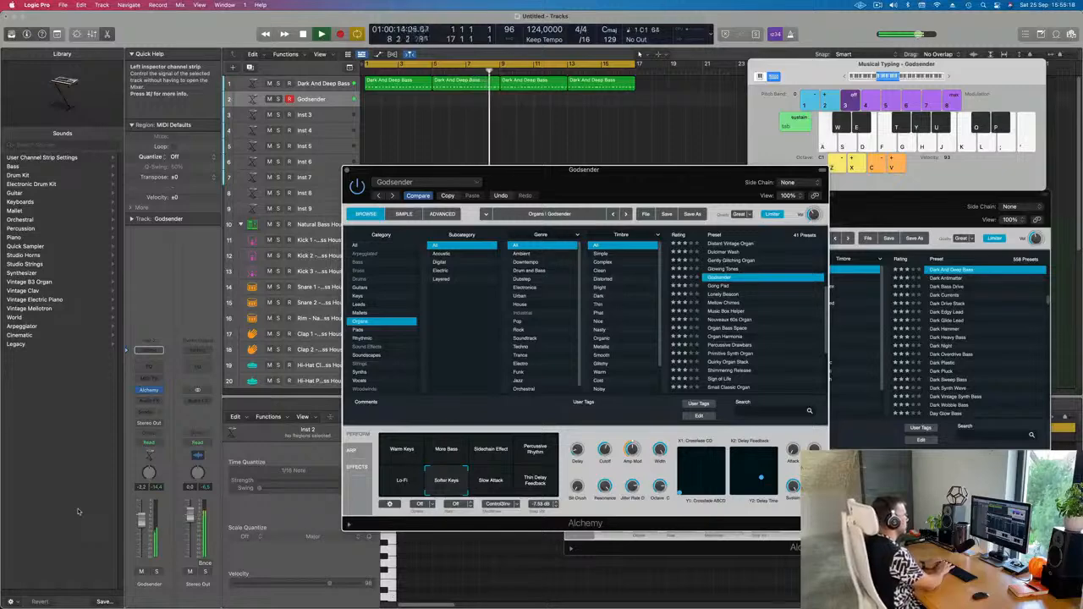
Record two long low notes on the Godsender track from bar 9 and move the recorded region to bar 1.
{"action": "key", "text": "r"}
{"action": "key", "text": "a"}
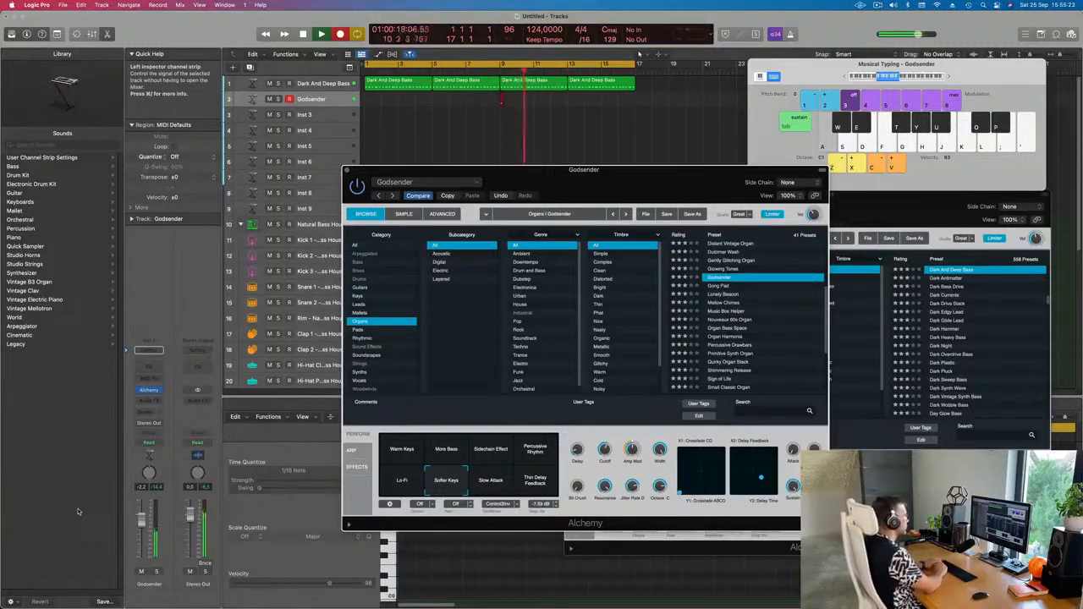
{"action": "key", "text": "s"}
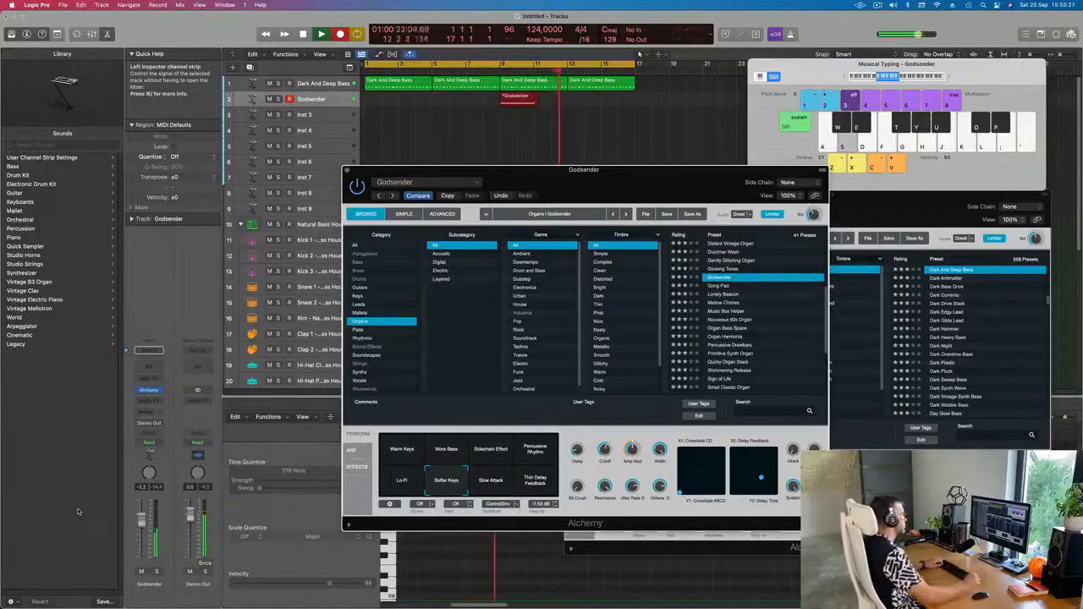
{"action": "key", "text": "space"}
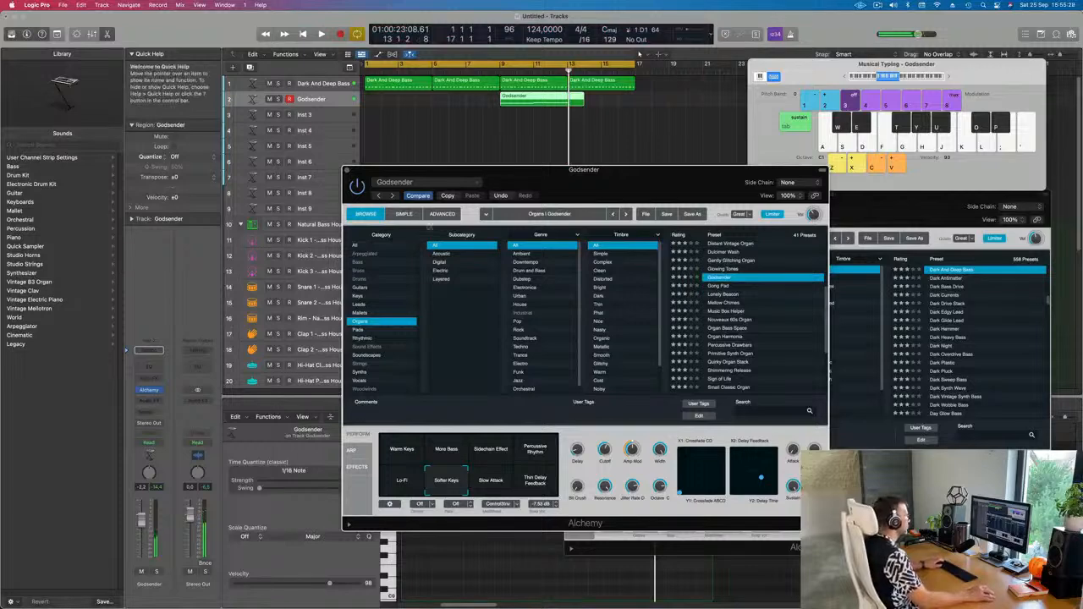
{"action": "left_click_drag", "start_coordinate": [552, 98], "coordinate": [415, 98]}
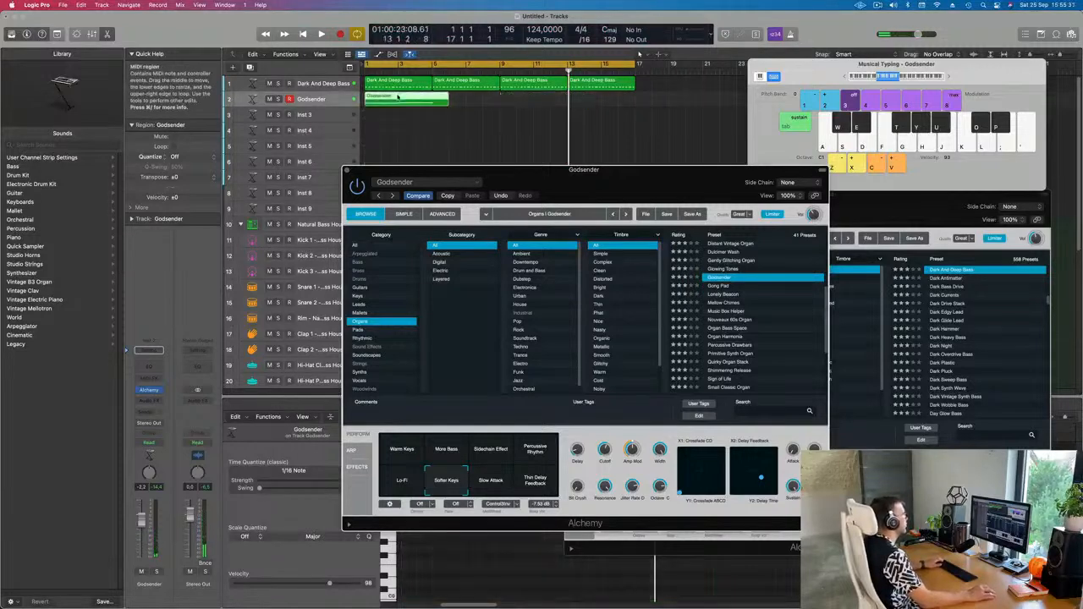
Open the Godsender region in the Piano Roll with the Alchemy window out of the way and align its first note with bar 1.
{"action": "key", "text": "e"}
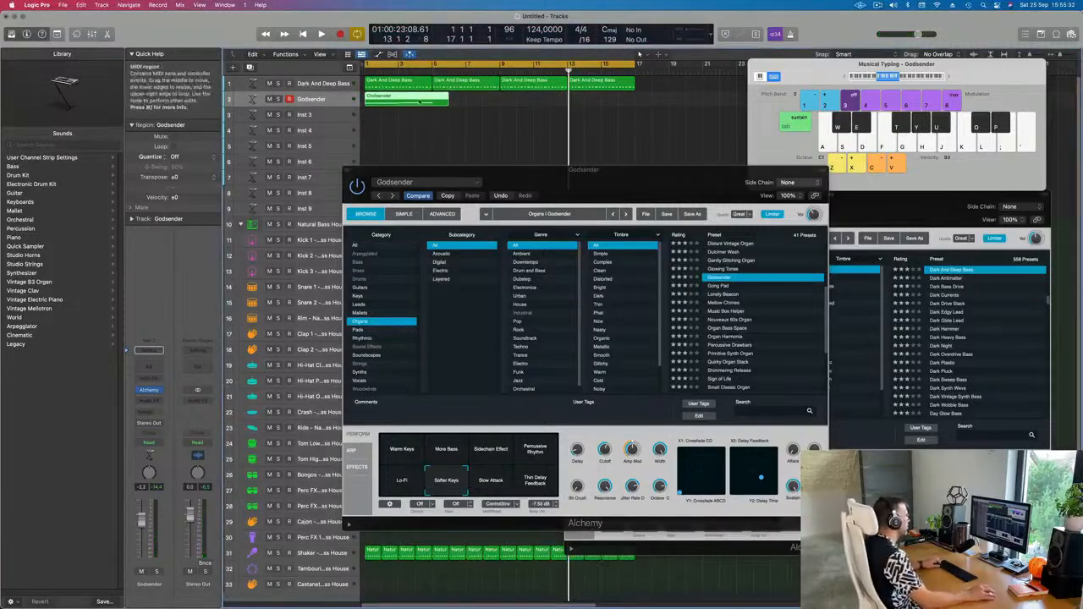
{"action": "double_click", "coordinate": [419, 101]}
{"action": "double_click", "coordinate": [421, 101]}
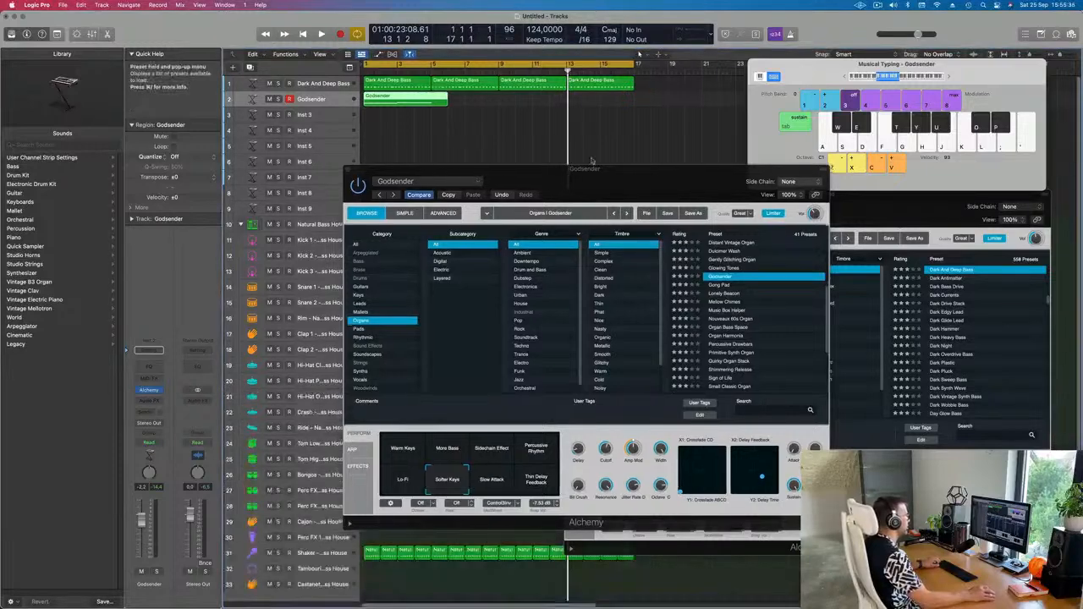
{"action": "left_click_drag", "start_coordinate": [430, 171], "coordinate": [676, 16]}
{"action": "double_click", "coordinate": [443, 101]}
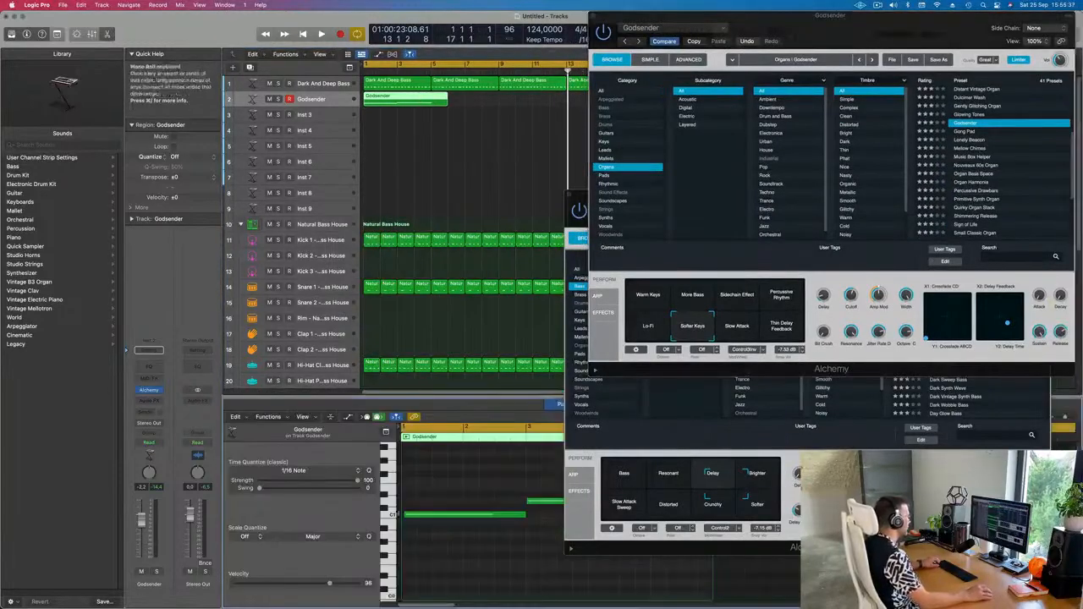
{"action": "key", "text": "super+a"}
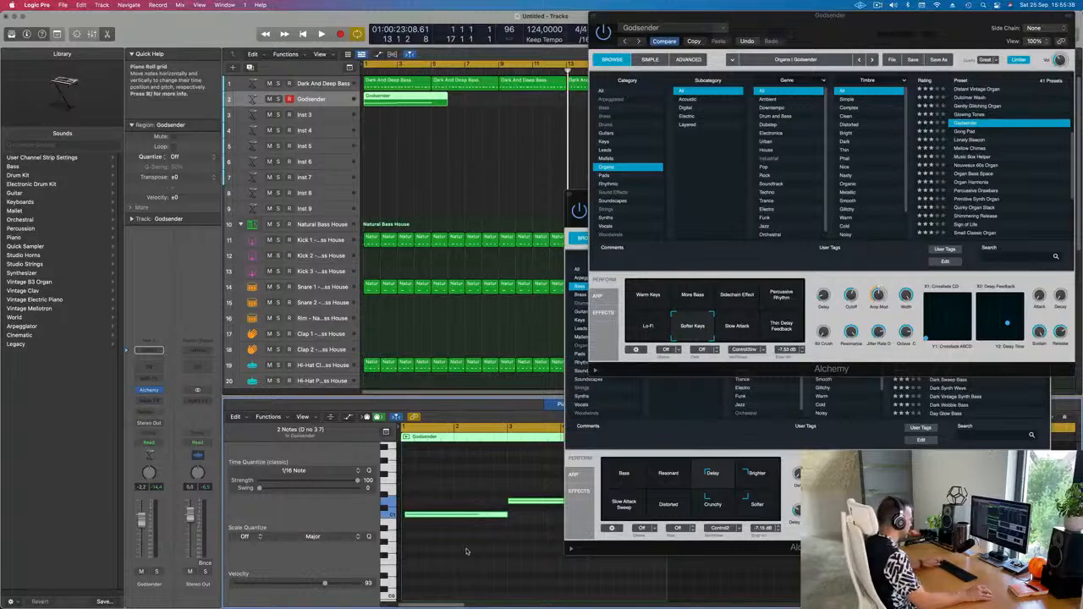
{"action": "left_click", "coordinate": [457, 514]}
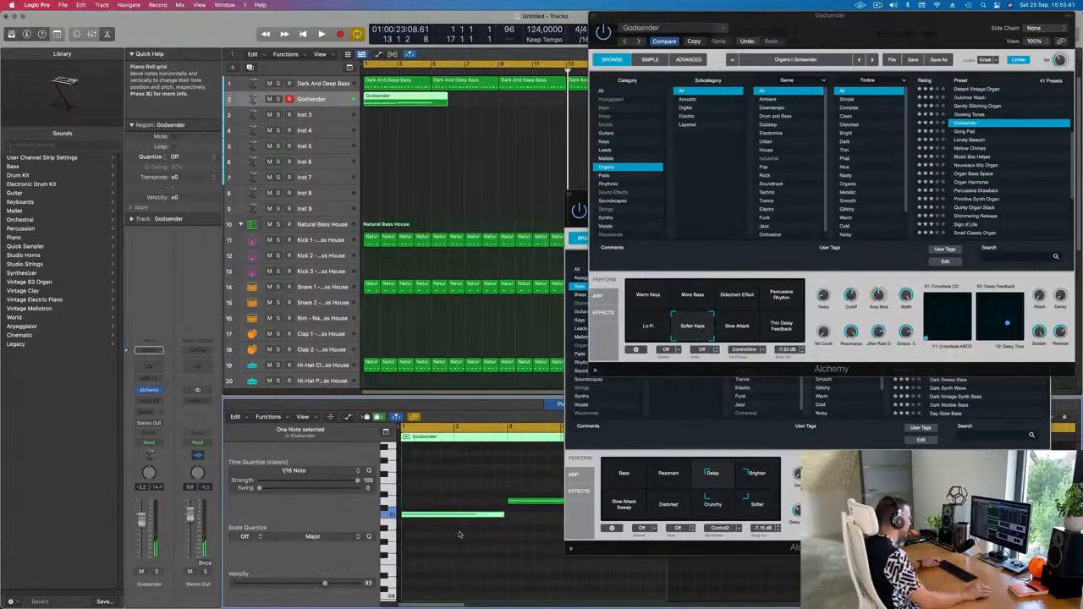
Divide the Godsender region at the start of bar 5.
{"action": "scroll", "coordinate": [459, 535], "scroll_direction": "right", "scroll_amount": 5}
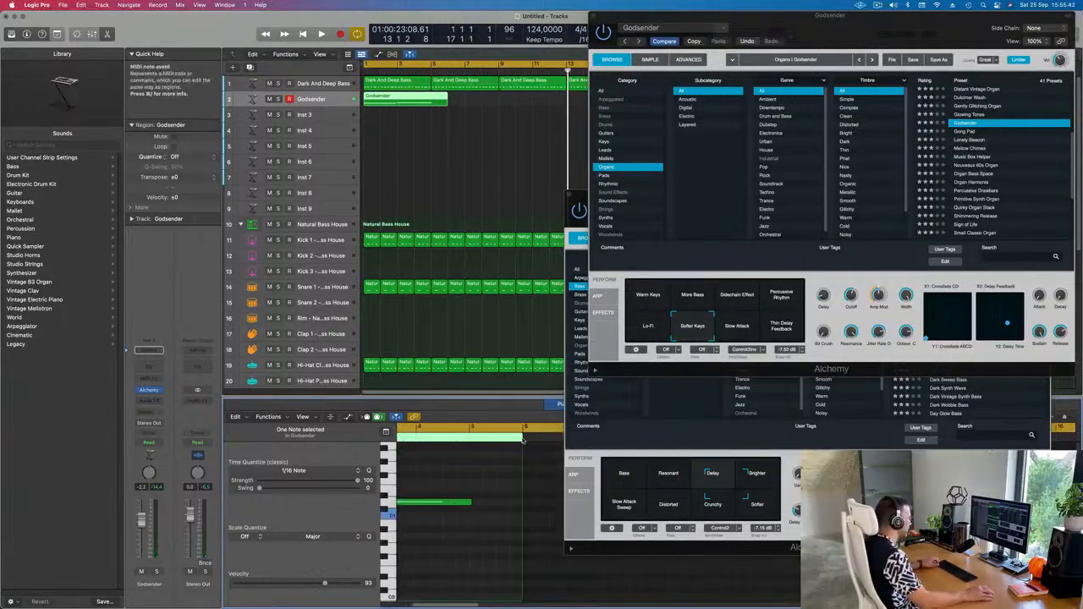
{"action": "left_click", "coordinate": [429, 99]}
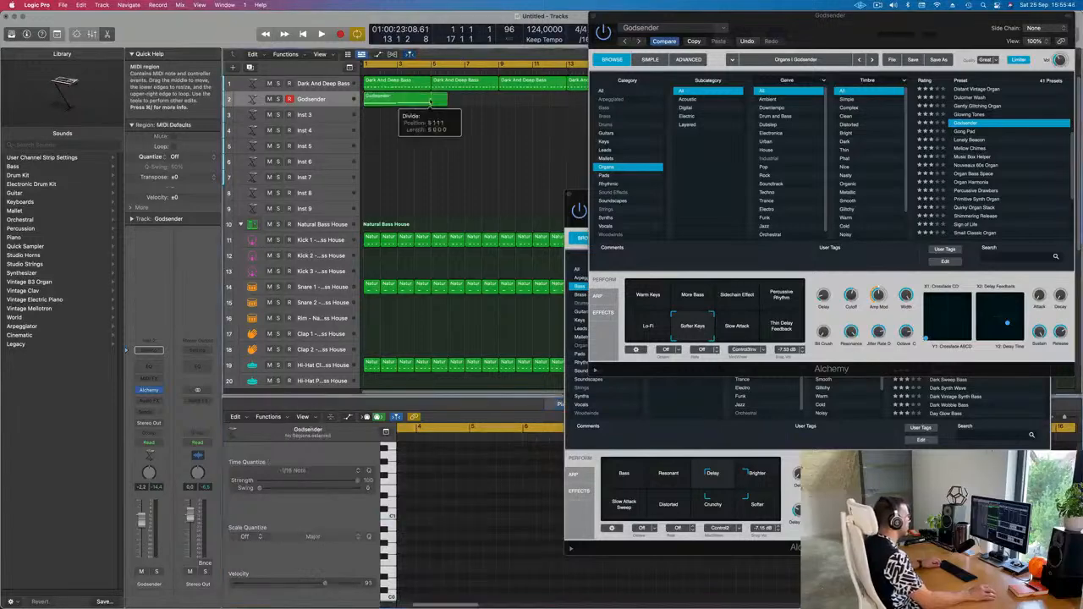
{"action": "key", "text": "Return"}
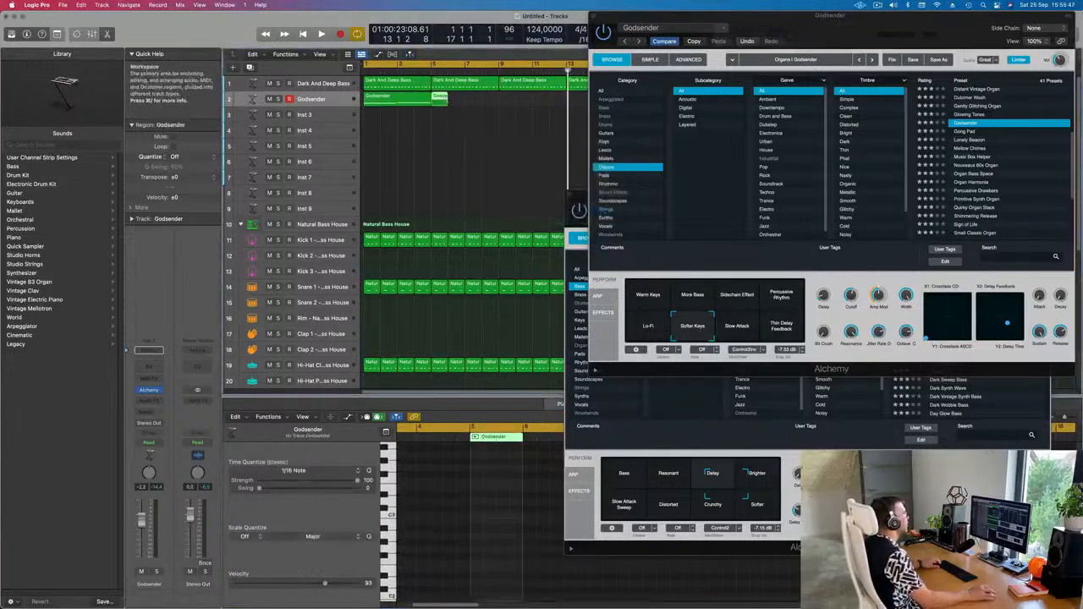
Remove the Godsender remainder after bar 5 and repeat the four-bar region three times to fill bars 1 to 17.
{"action": "key", "text": "space"}
{"action": "key", "text": "super+Left"}
{"action": "key", "text": "super+Left"}
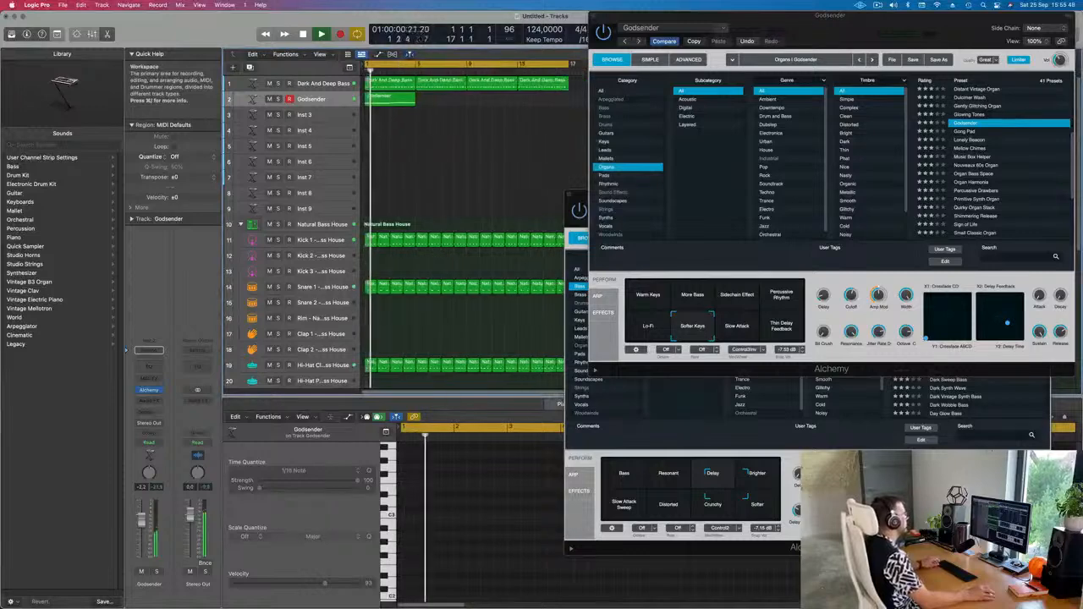
{"action": "left_click_drag", "start_coordinate": [829, 34], "coordinate": [573, 195]}
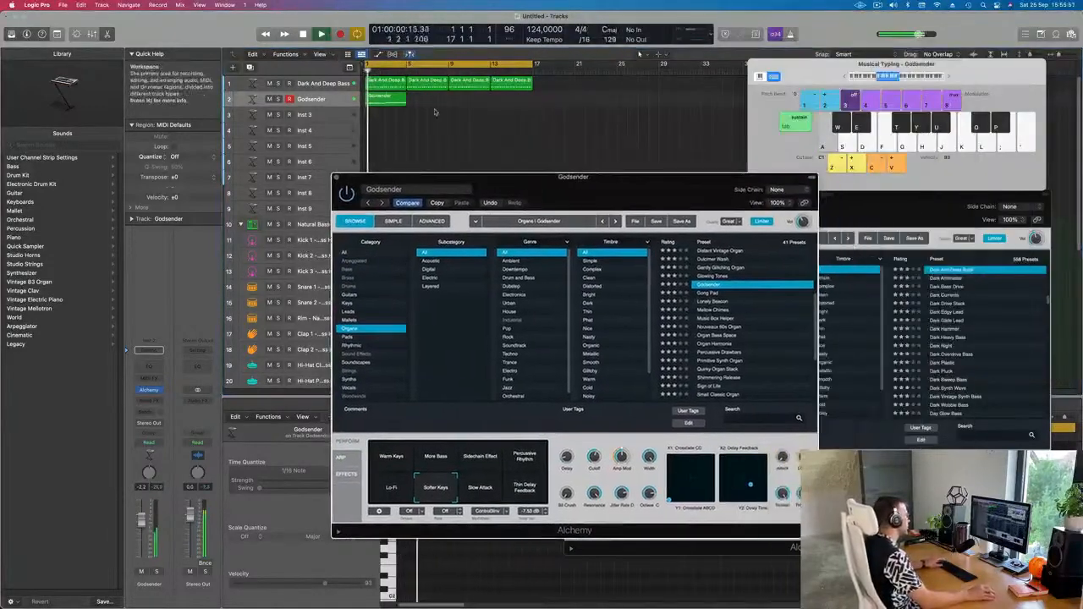
{"action": "key", "text": "super+r"}
{"action": "key", "text": "super+r"}
{"action": "key", "text": "super+r"}
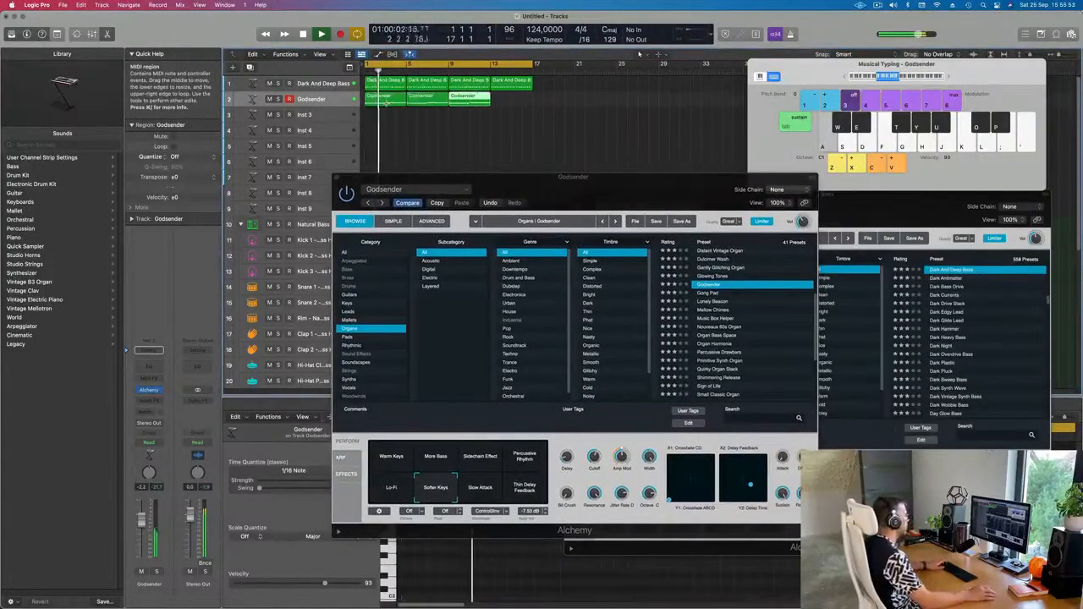
Audition Godsender's Thin Delay Feedback, Percussive Rhythm and Sidechain Effect variations during playback and settle on Warm Keys.
{"action": "left_click_drag", "start_coordinate": [554, 193], "coordinate": [480, 159]}
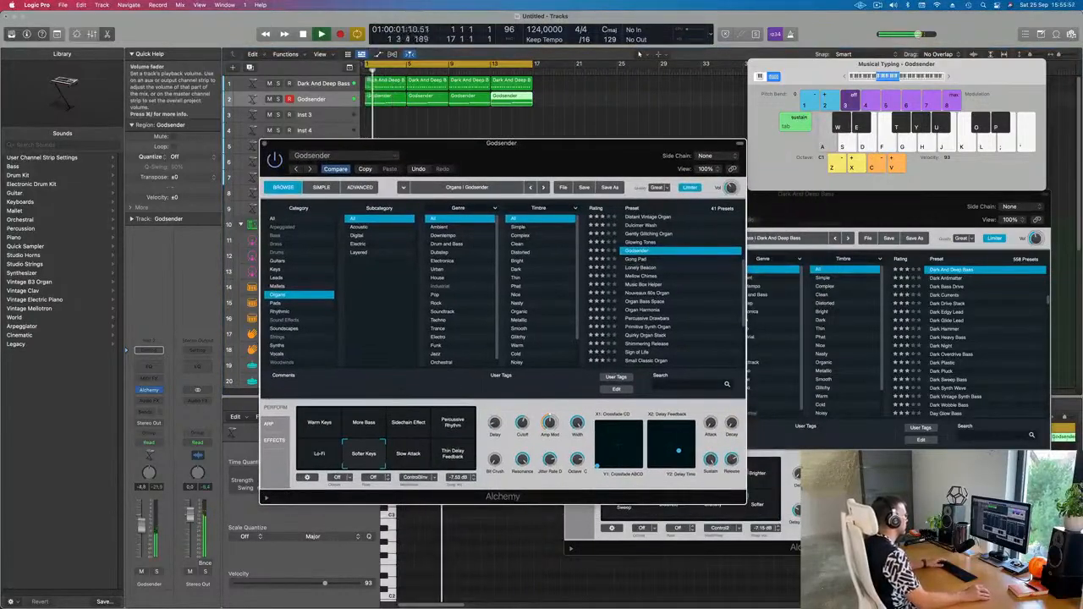
{"action": "left_click", "coordinate": [451, 454]}
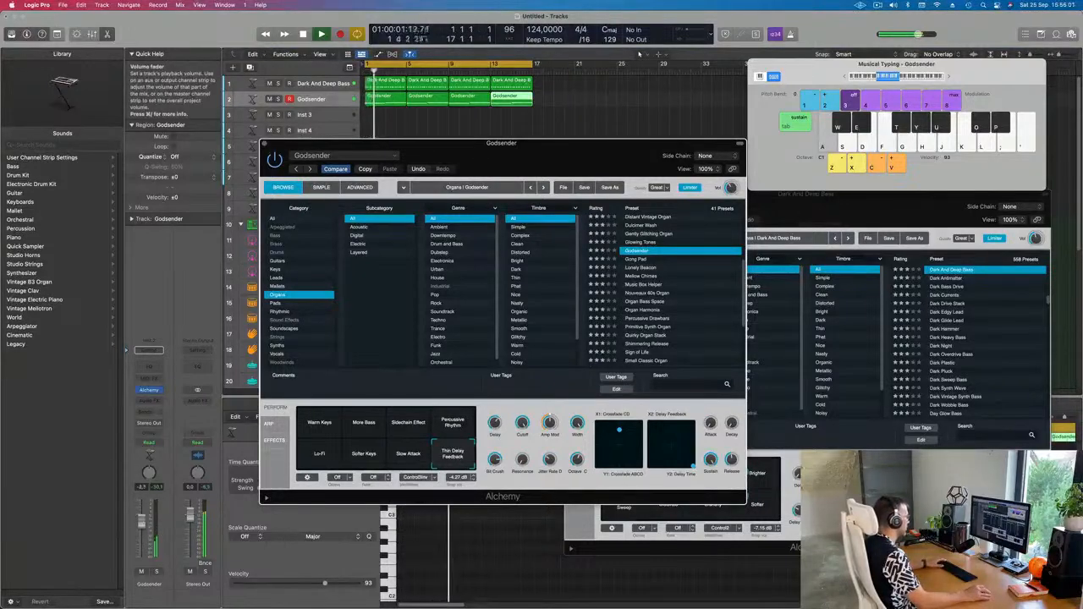
{"action": "left_click", "coordinate": [451, 425]}
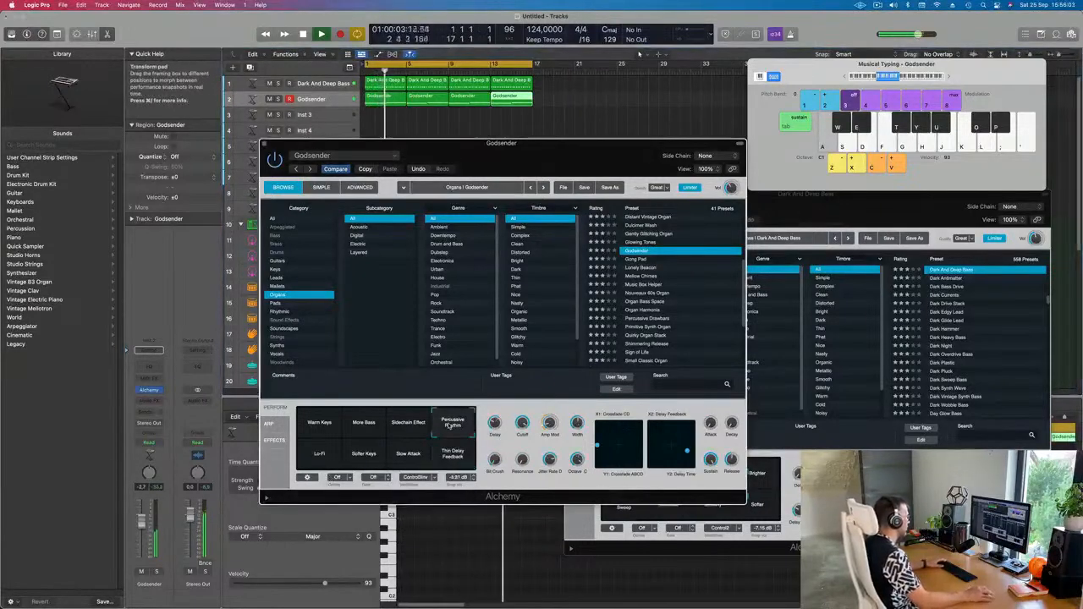
{"action": "left_click_drag", "start_coordinate": [142, 520], "coordinate": [142, 517]}
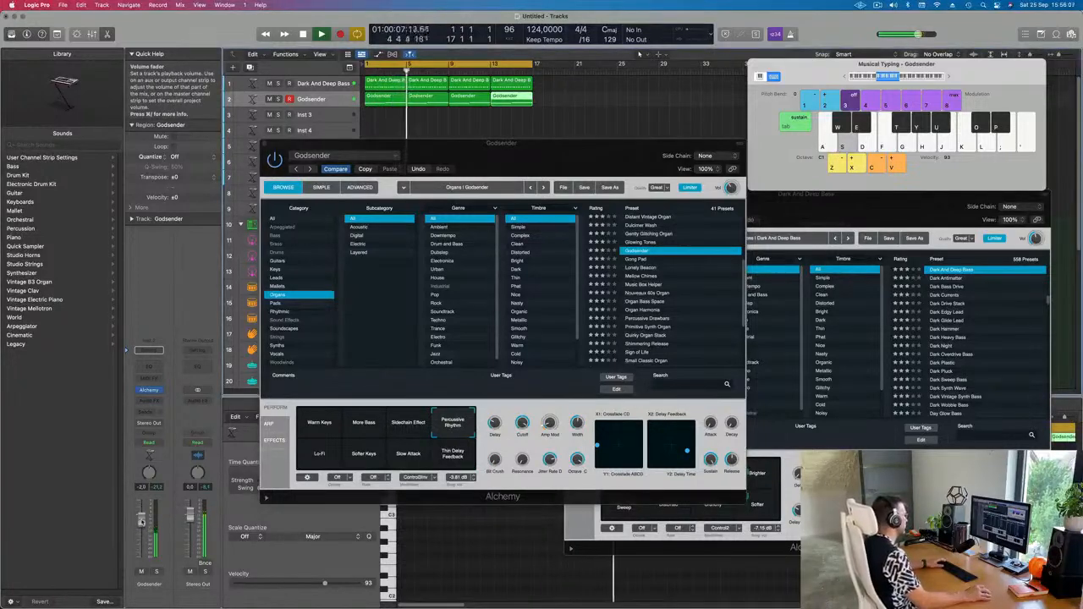
{"action": "left_click", "coordinate": [394, 438]}
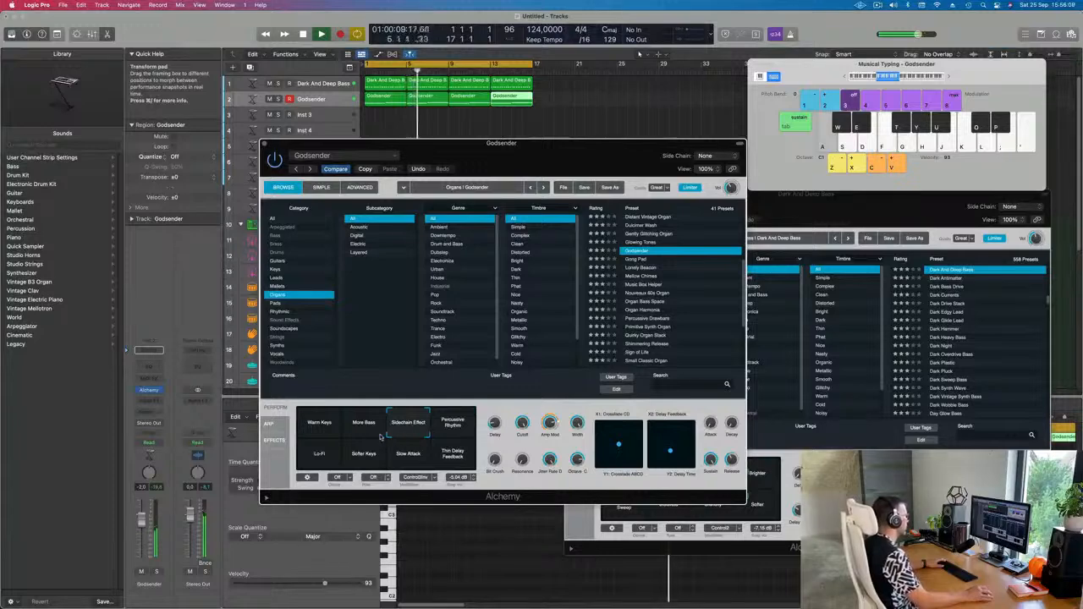
{"action": "left_click", "coordinate": [319, 426]}
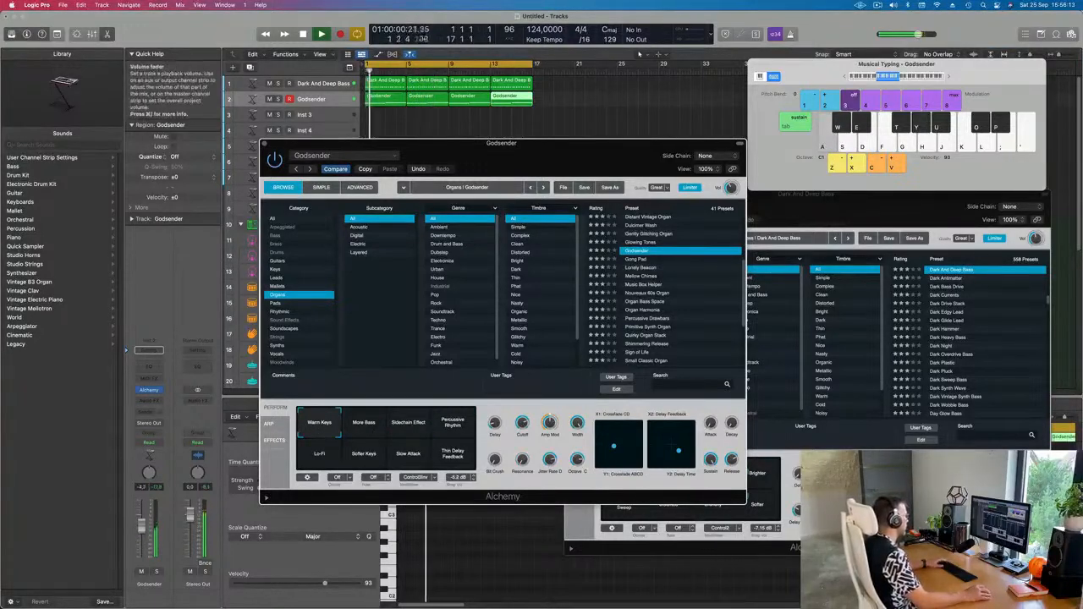
Try Godsender's Cutoff and Amp Mod controls and lower the track's volume to about -7.6 dB.
{"action": "left_click_drag", "start_coordinate": [142, 524], "coordinate": [142, 526]}
{"action": "mouse_move", "coordinate": [523, 422]}
{"action": "left_mouse_down"}
{"action": "mouse_move", "coordinate": [526, 408]}
{"action": "mouse_move", "coordinate": [525, 440]}
{"action": "left_mouse_up"}
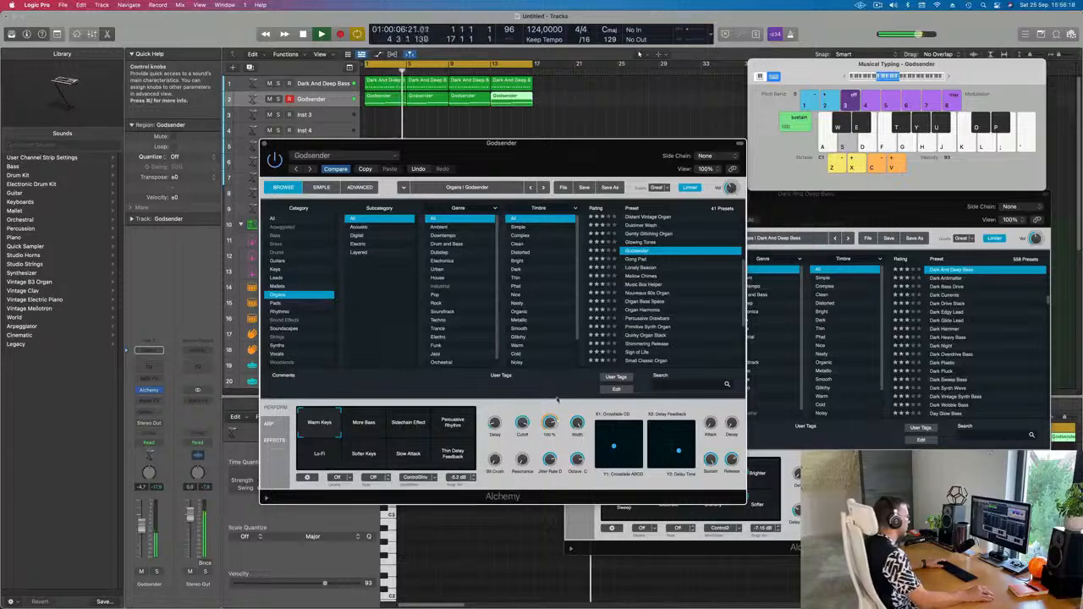
{"action": "left_click_drag", "start_coordinate": [555, 438], "coordinate": [555, 421]}
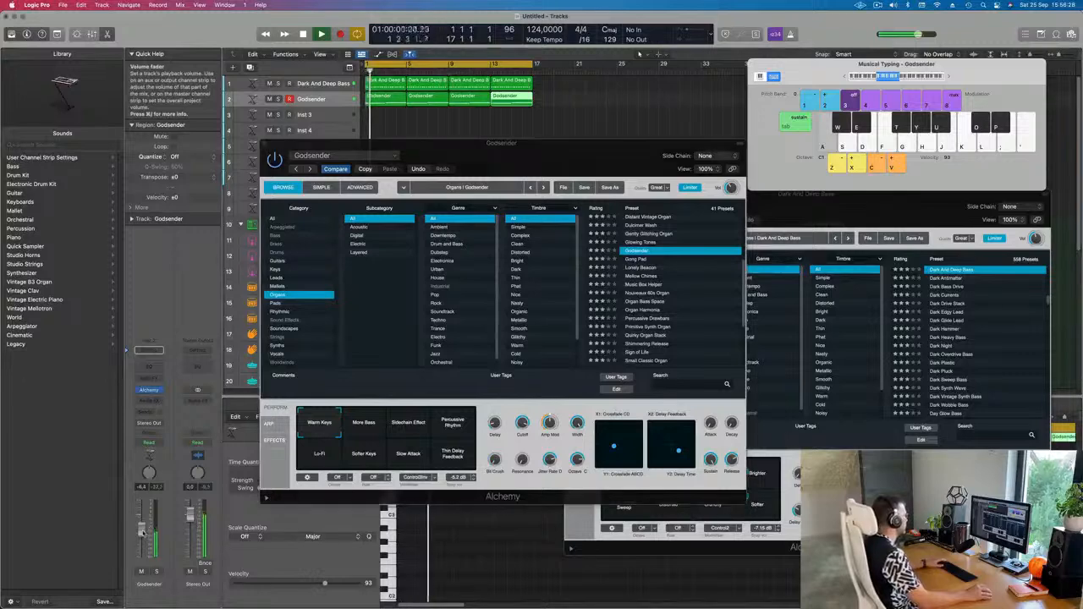
Close the Godsender Alchemy window, select the Inst 3 track and enlarge its track height.
{"action": "left_click_drag", "start_coordinate": [292, 143], "coordinate": [269, 184]}
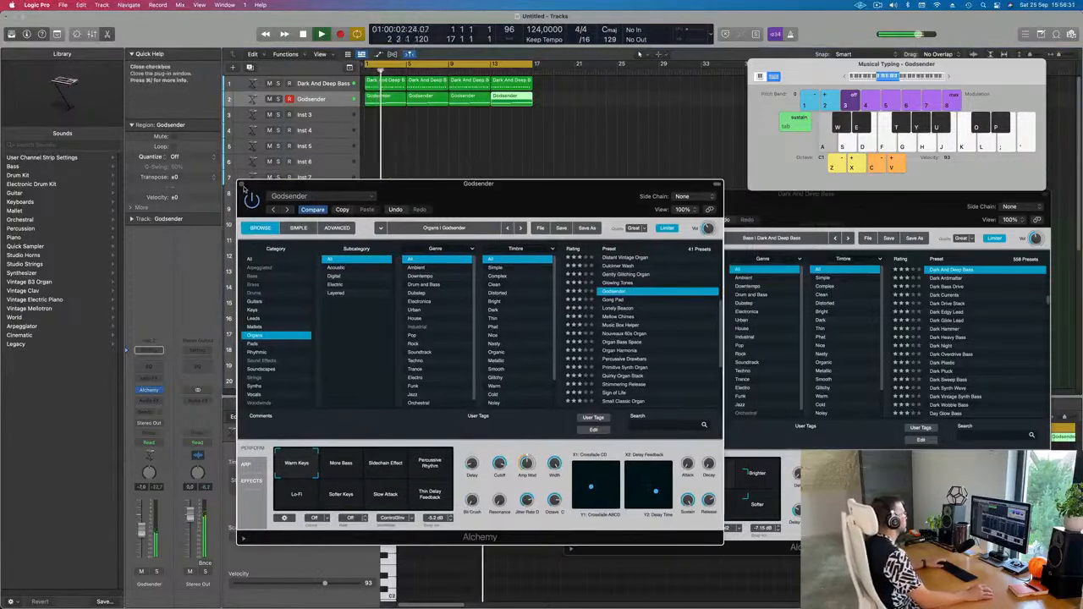
{"action": "left_click", "coordinate": [243, 183]}
{"action": "left_click", "coordinate": [327, 118]}
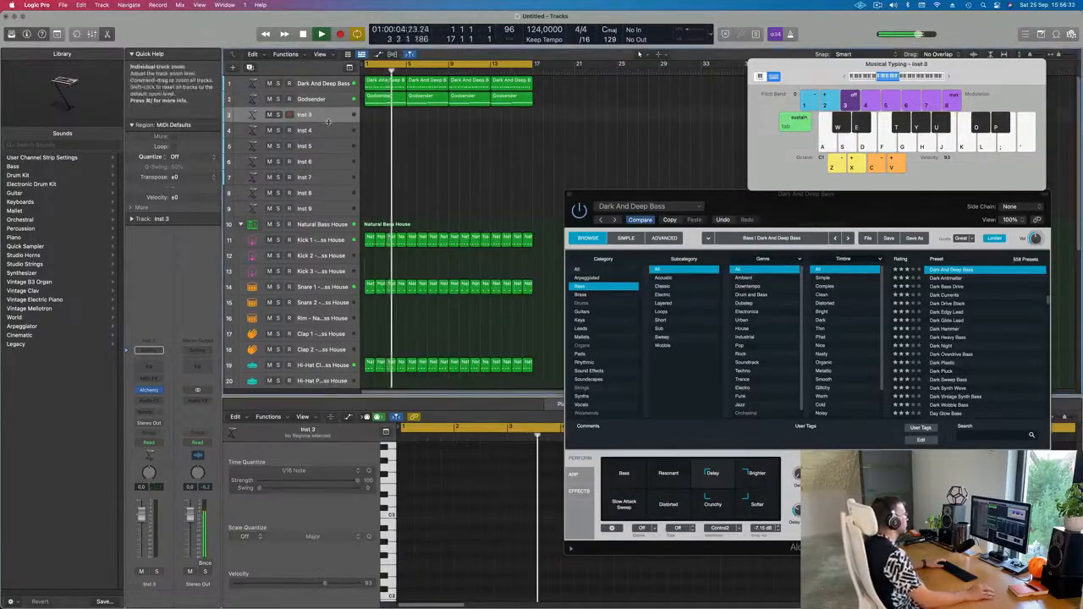
{"action": "left_click_drag", "start_coordinate": [261, 122], "coordinate": [262, 163]}
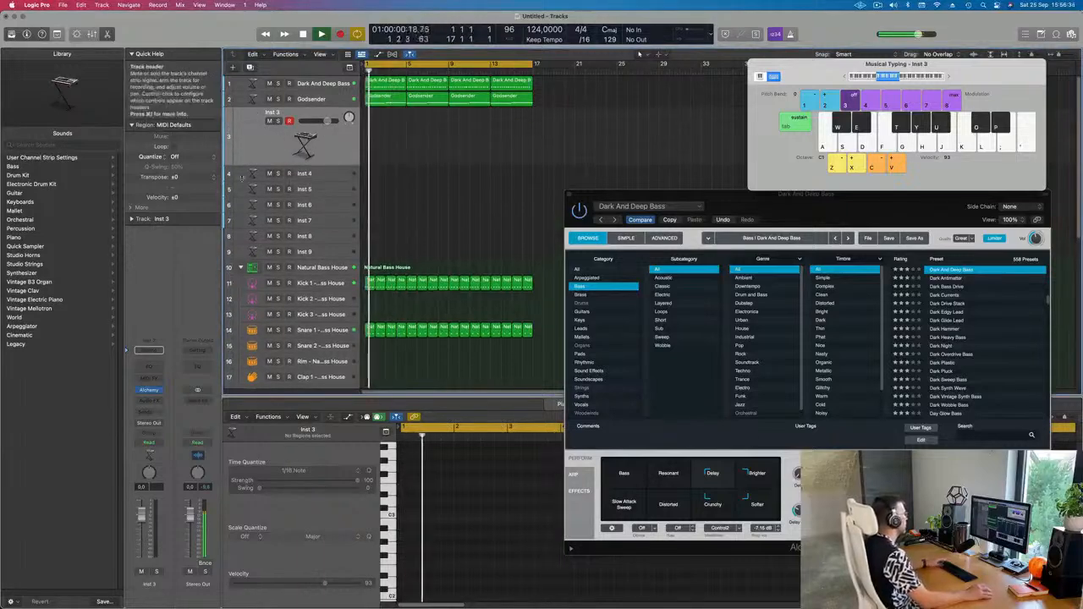
Repeat all regions once from bar 17 and extend the cycle range to bar 33.
{"action": "key", "text": "super+a"}
{"action": "key", "text": "super+r"}
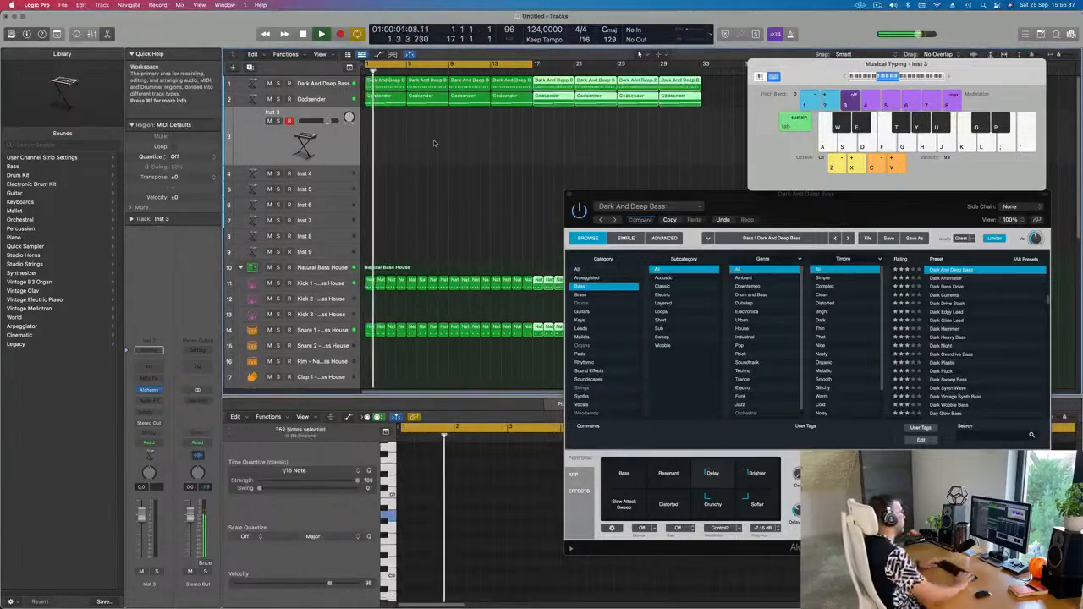
{"action": "key", "text": "super+Left"}
{"action": "left_click_drag", "start_coordinate": [512, 64], "coordinate": [675, 63]}
Open the Alchemy instrument of Inst 3 and add a send to Bus 4 on its channel strip.
{"action": "left_click_drag", "start_coordinate": [726, 233], "coordinate": [531, 224]}
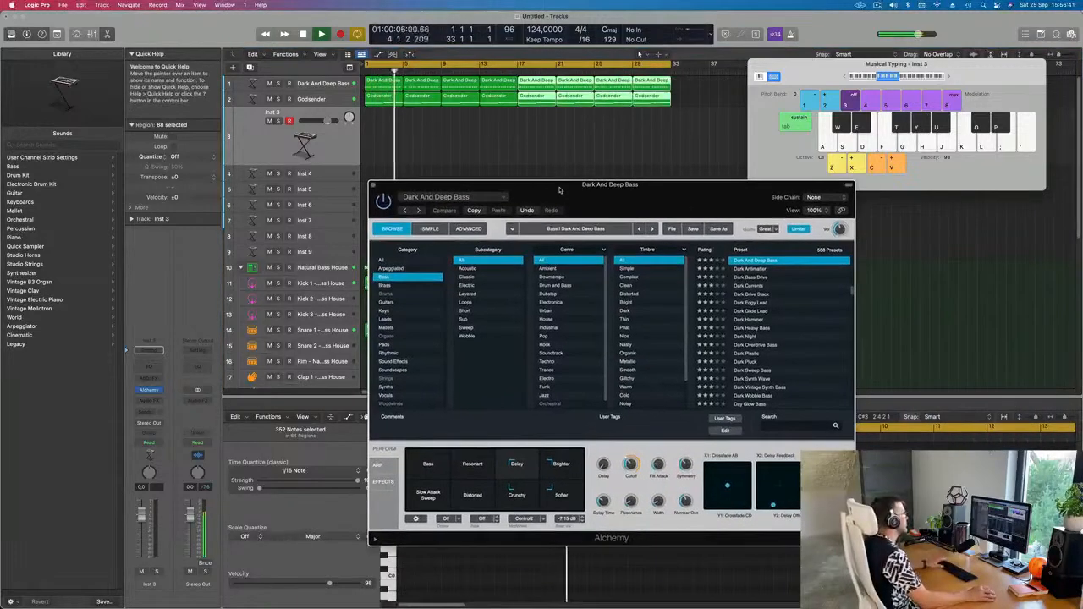
{"action": "left_click", "coordinate": [149, 390]}
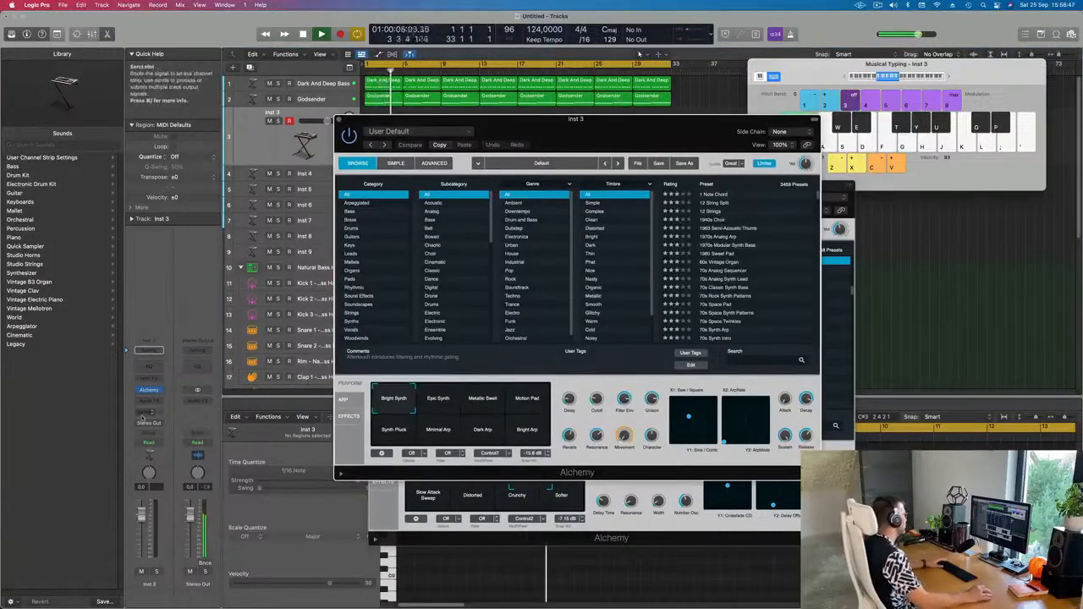
{"action": "left_click", "coordinate": [149, 349]}
{"action": "mouse_move", "coordinate": [197, 428]}
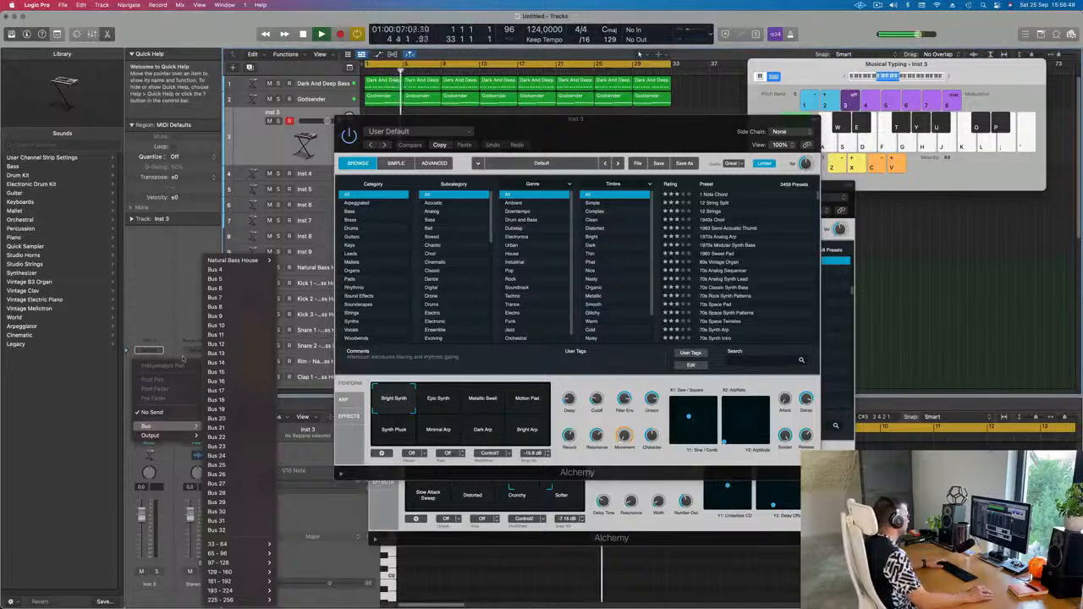
{"action": "left_click", "coordinate": [147, 412]}
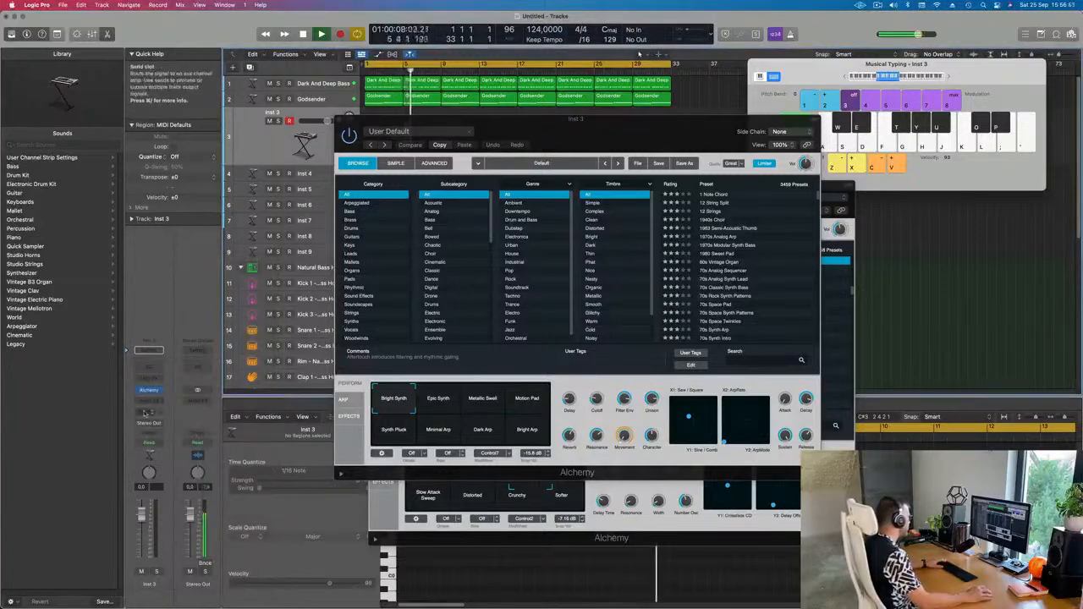
{"action": "left_click", "coordinate": [149, 349]}
{"action": "mouse_move", "coordinate": [197, 426]}
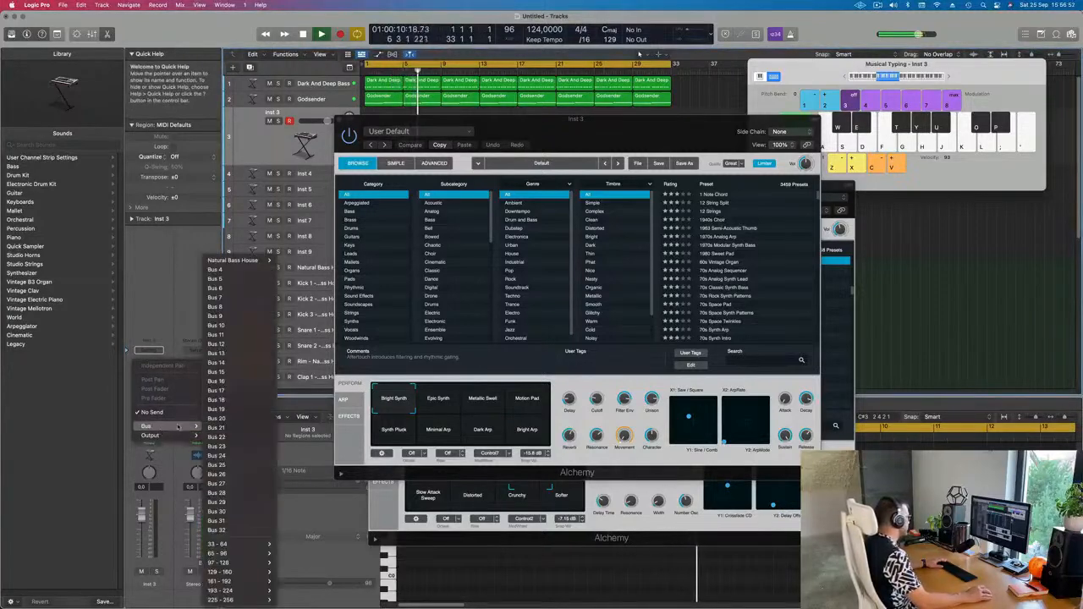
{"action": "left_click", "coordinate": [217, 269]}
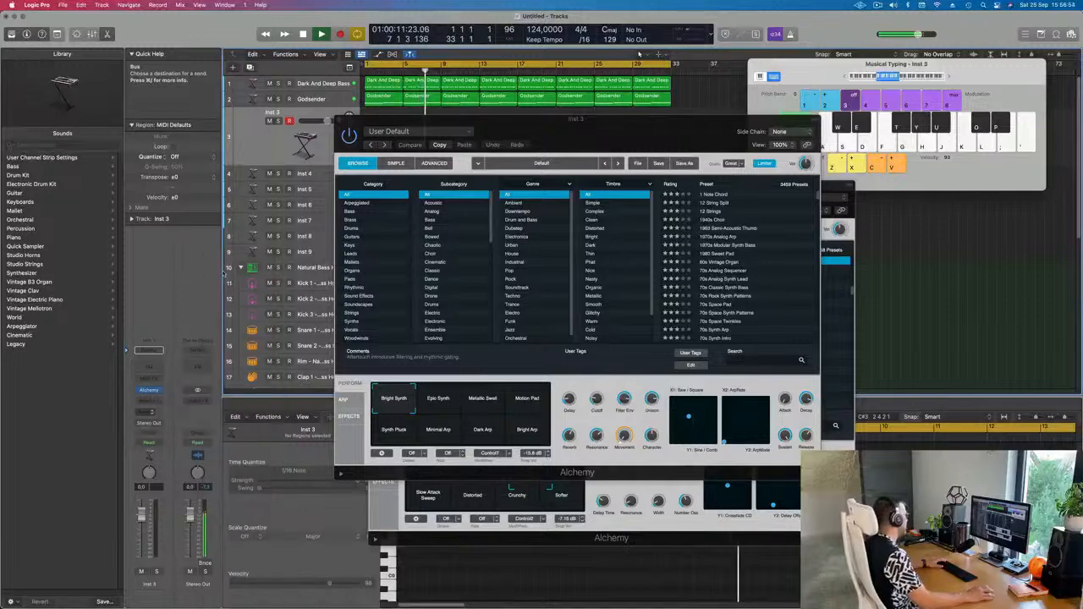
Insert a Channel EQ followed by a stereo SilverVerb on the Aux 4 channel.
{"action": "left_click", "coordinate": [199, 360]}
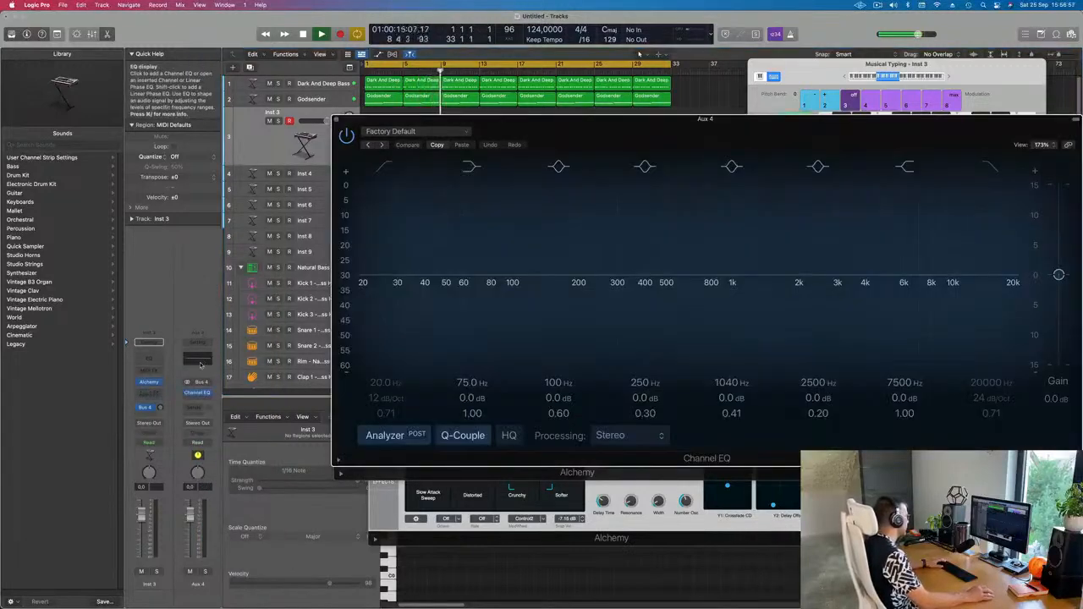
{"action": "left_click", "coordinate": [203, 400]}
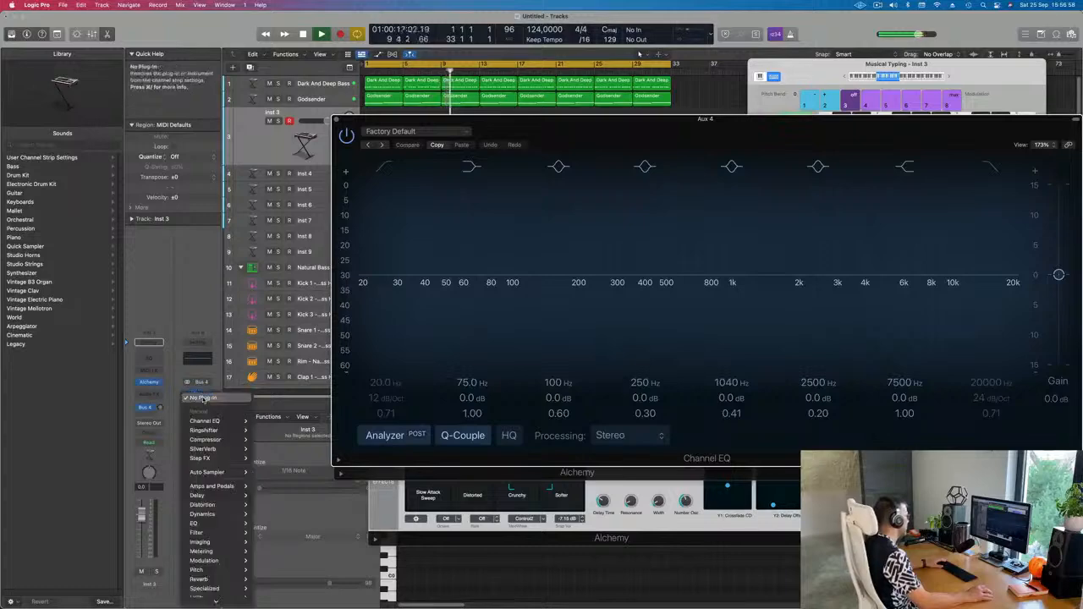
{"action": "mouse_move", "coordinate": [223, 514]}
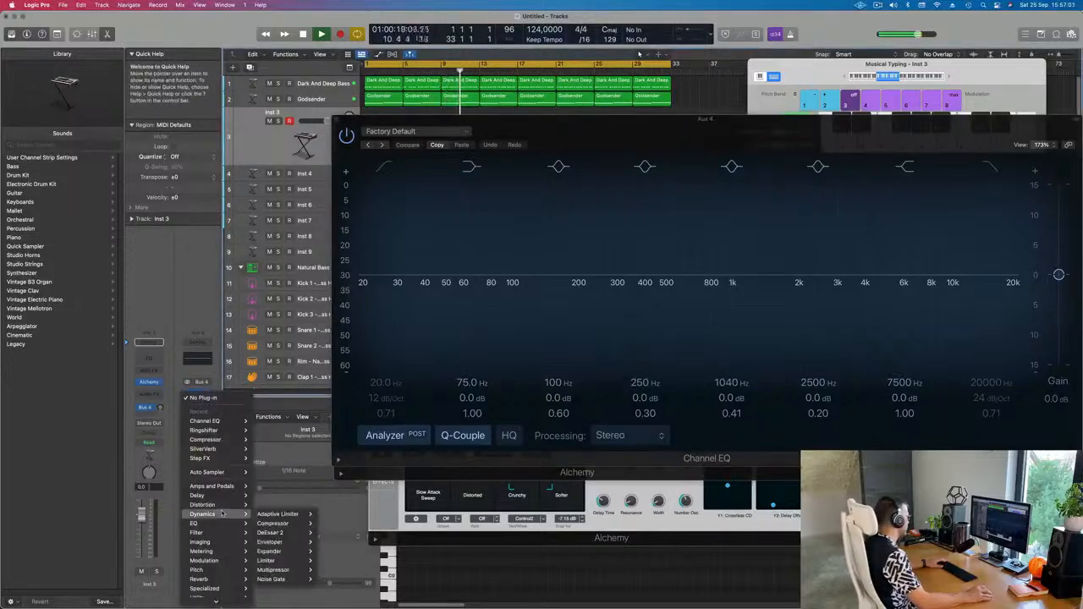
{"action": "mouse_move", "coordinate": [217, 580]}
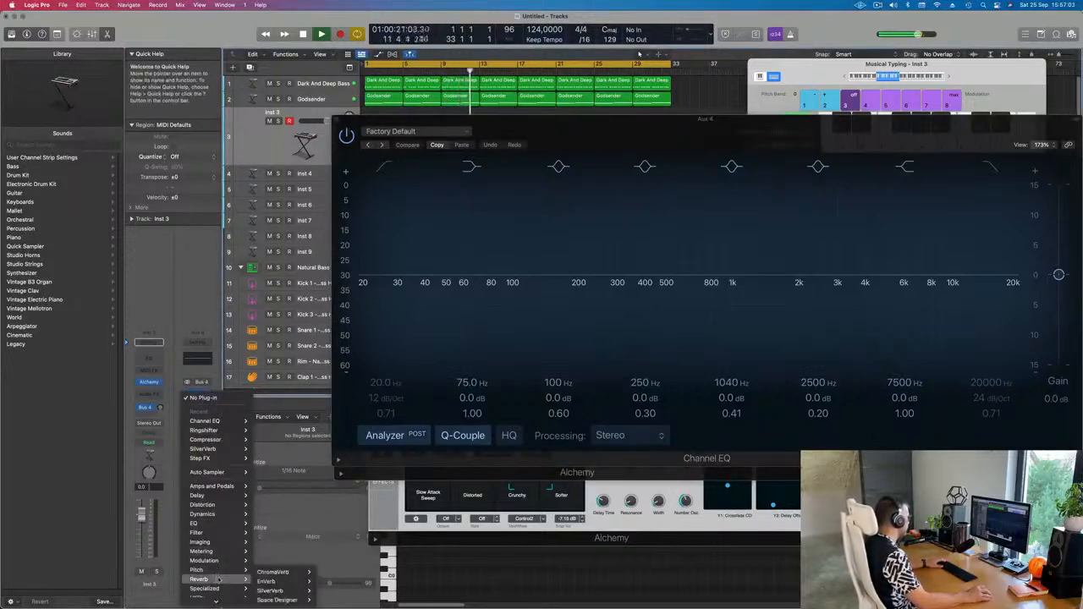
{"action": "mouse_move", "coordinate": [288, 590]}
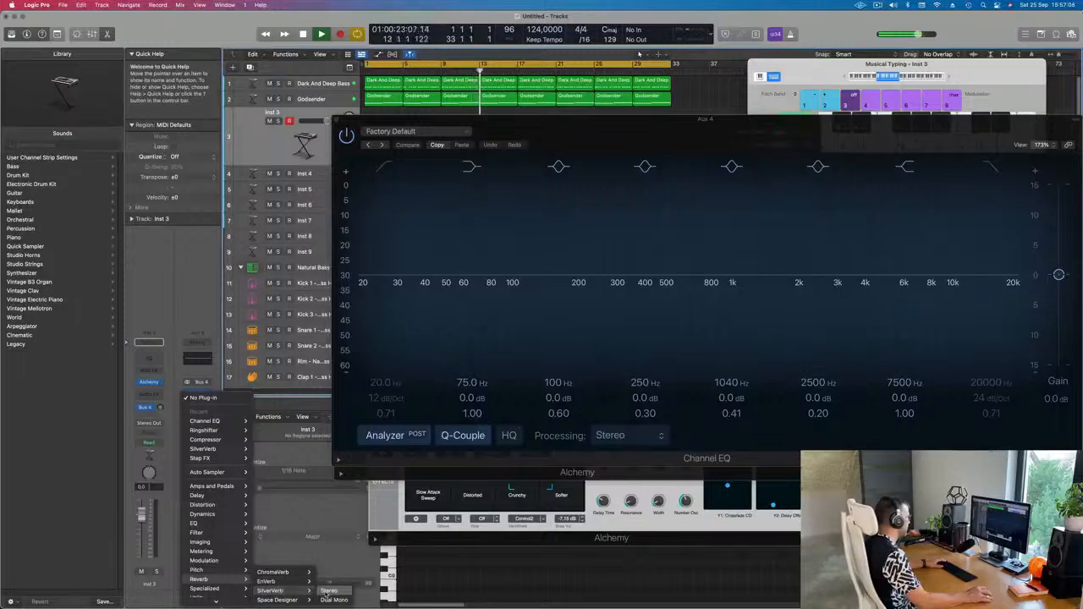
{"action": "left_click", "coordinate": [328, 591]}
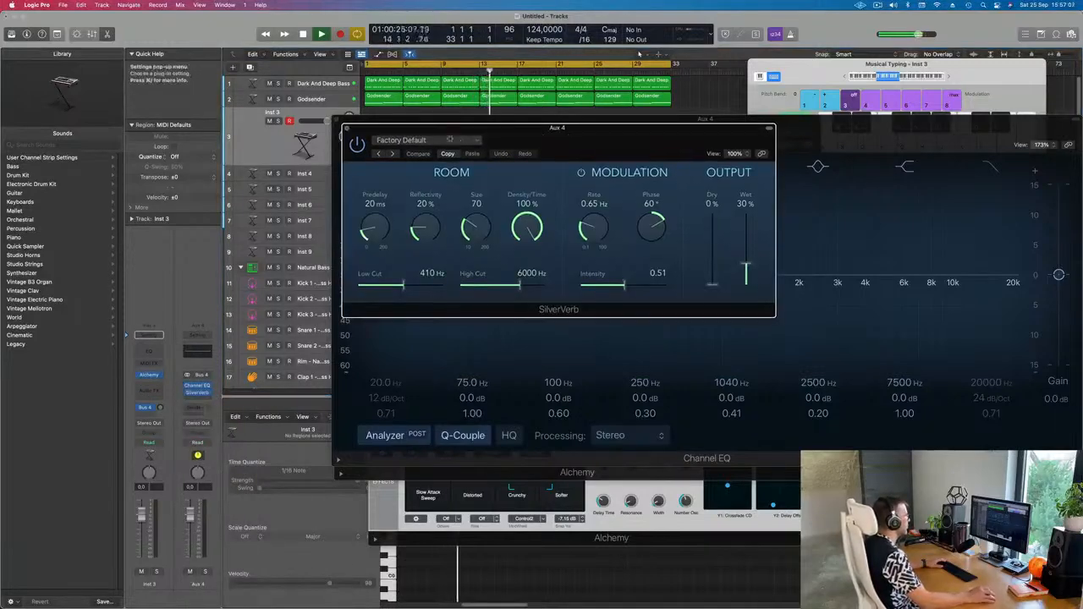
Load the grandiose preset in SilverVerb and clear the plug-in windows away from Inst 3's Alchemy.
{"action": "left_click", "coordinate": [457, 139]}
{"action": "left_click", "coordinate": [406, 311]}
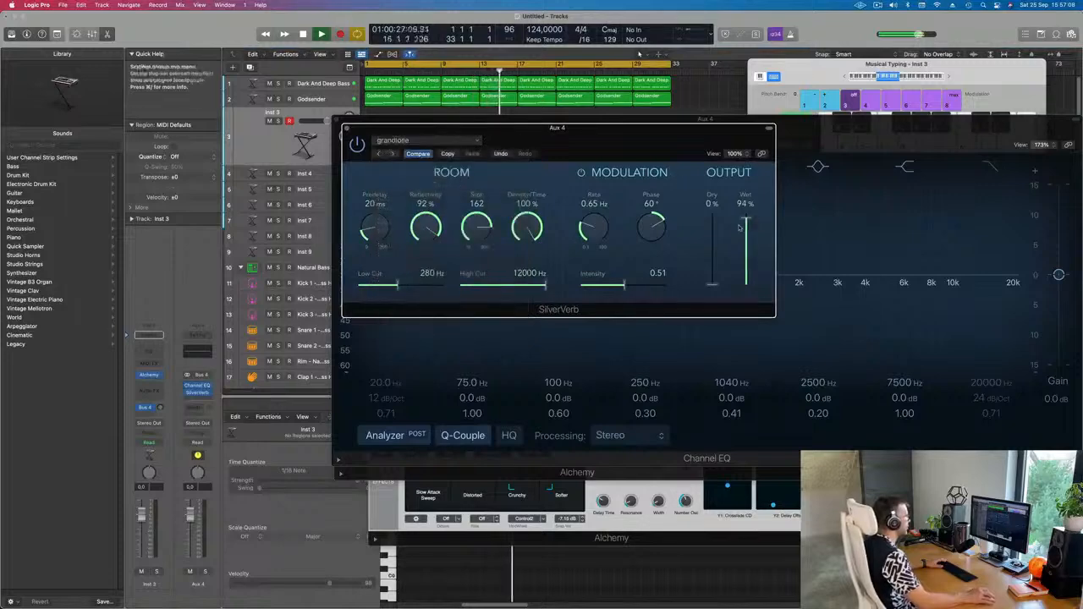
{"action": "left_click", "coordinate": [420, 125]}
{"action": "left_click_drag", "start_coordinate": [421, 125], "coordinate": [558, 276]}
{"action": "left_click_drag", "start_coordinate": [485, 125], "coordinate": [447, 151]}
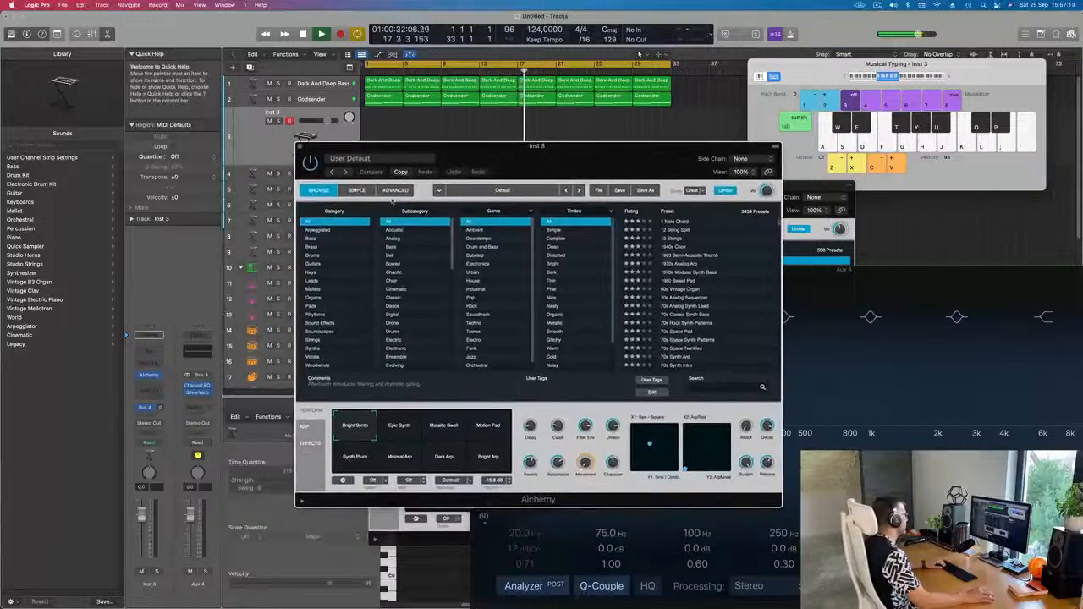
Raise Inst 3's Bus 4 send to about -6 dB and bring its Alchemy window back up.
{"action": "left_click", "coordinate": [149, 379]}
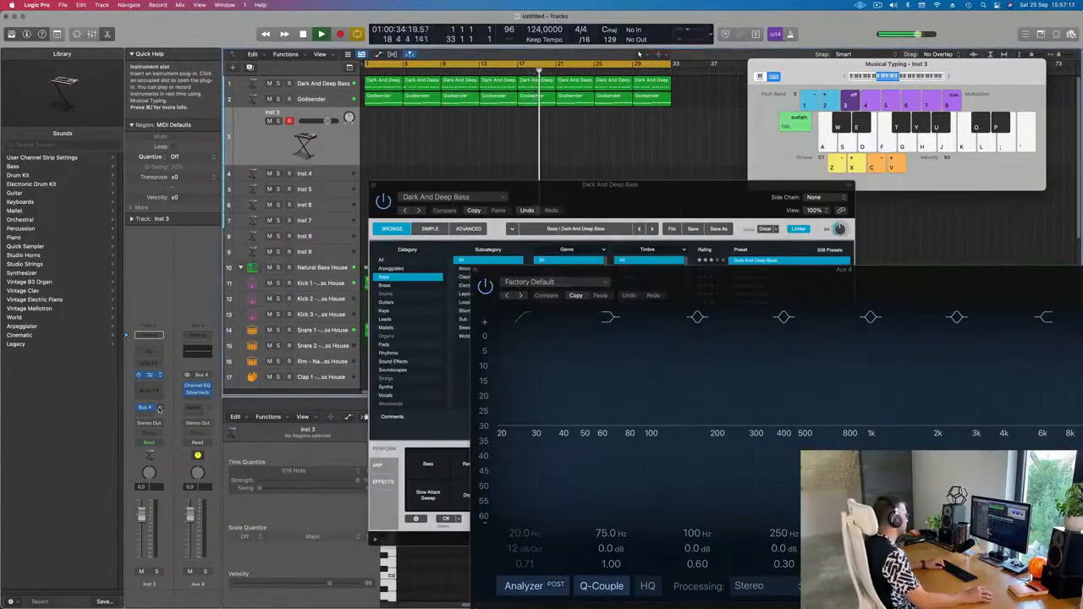
{"action": "left_click", "coordinate": [161, 376]}
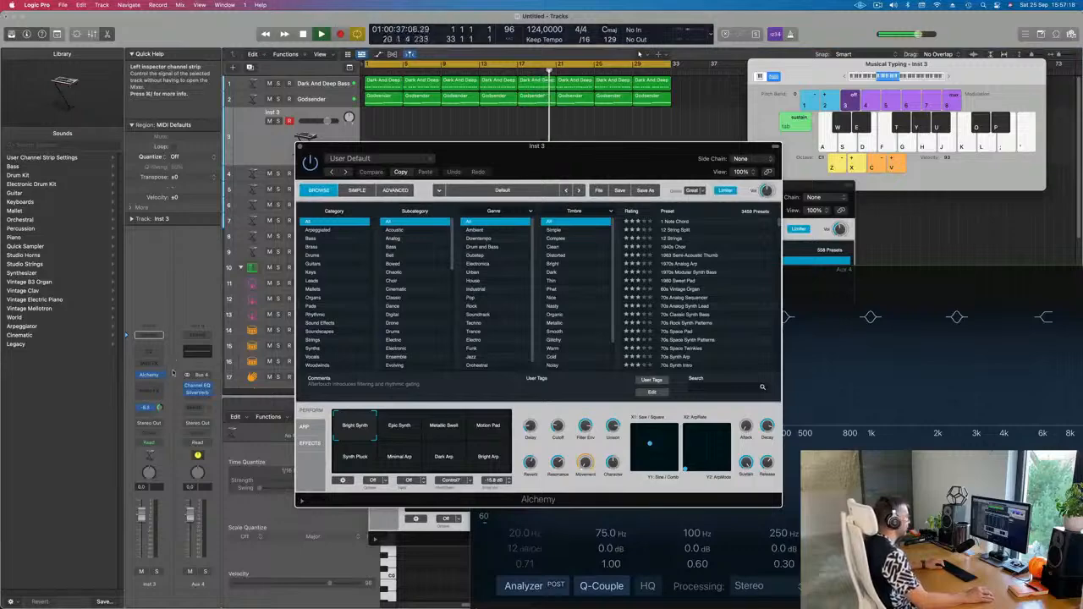
{"action": "left_click_drag", "start_coordinate": [581, 146], "coordinate": [556, 168]}
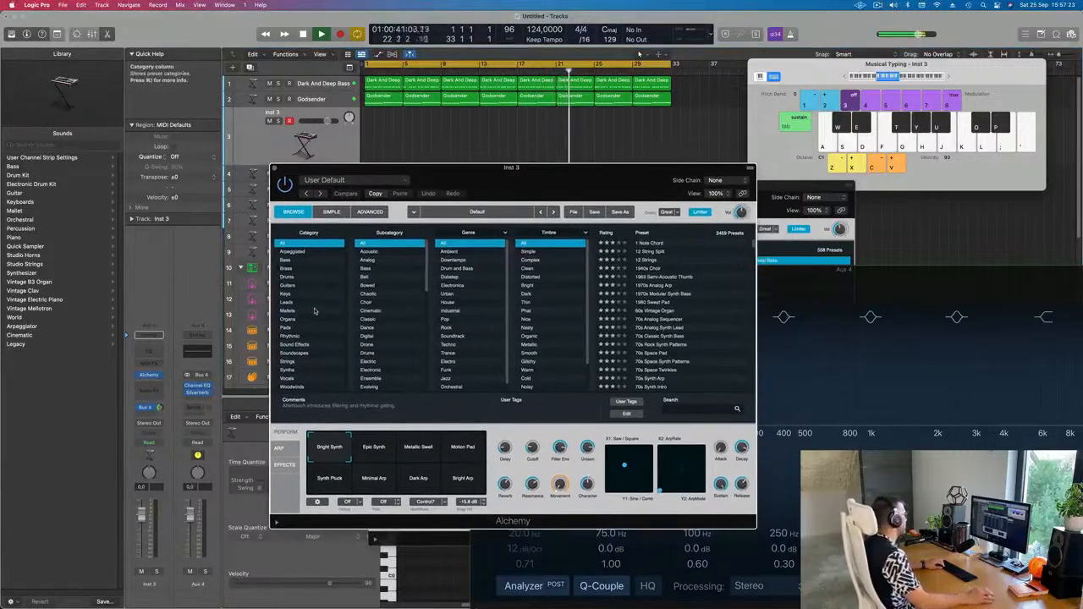
Load the Brass preset 80s Slow Pop Sweep on Inst 3 and lower the track's volume.
{"action": "left_click", "coordinate": [288, 269]}
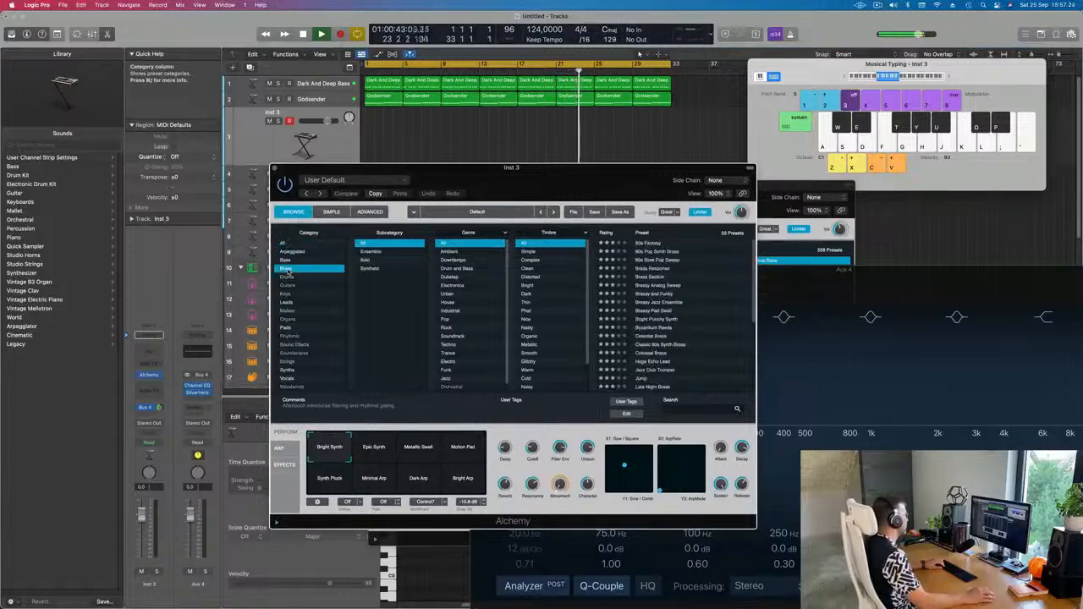
{"action": "left_click_drag", "start_coordinate": [588, 182], "coordinate": [737, 159]}
{"action": "left_click", "coordinate": [741, 259]}
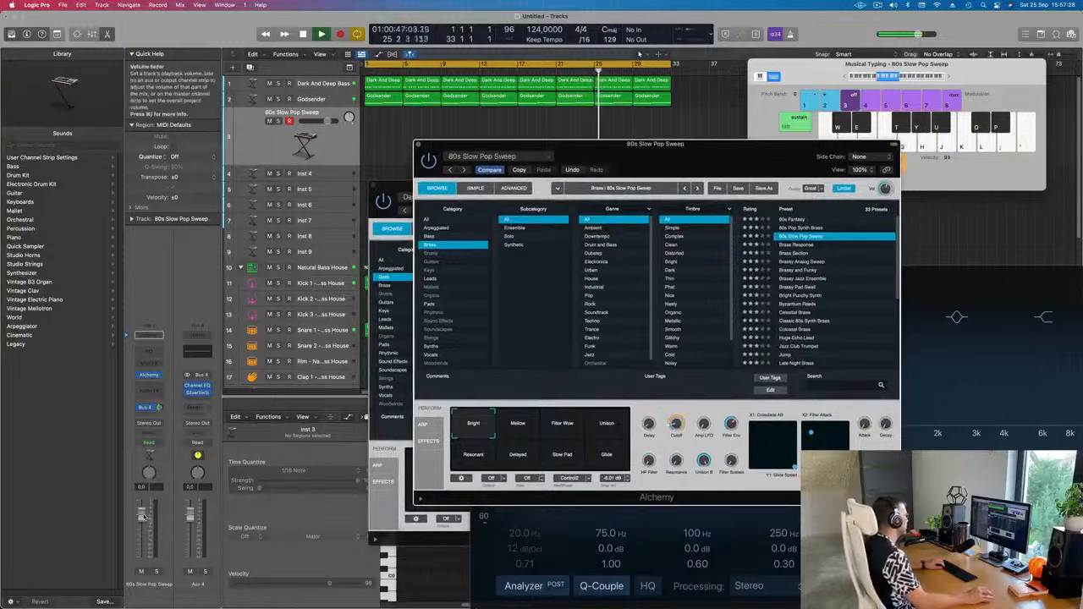
{"action": "left_click_drag", "start_coordinate": [142, 514], "coordinate": [142, 531]}
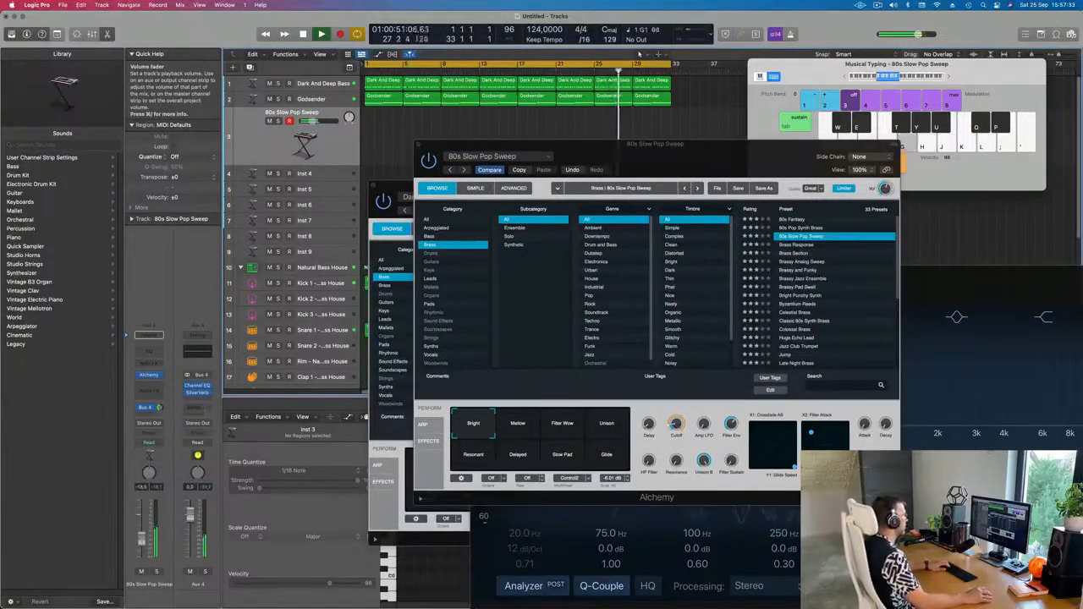
Raise the Musical Typing range to octave C3 and audition notes on the 80s Slow Pop Sweep track.
{"action": "left_click", "coordinate": [948, 77]}
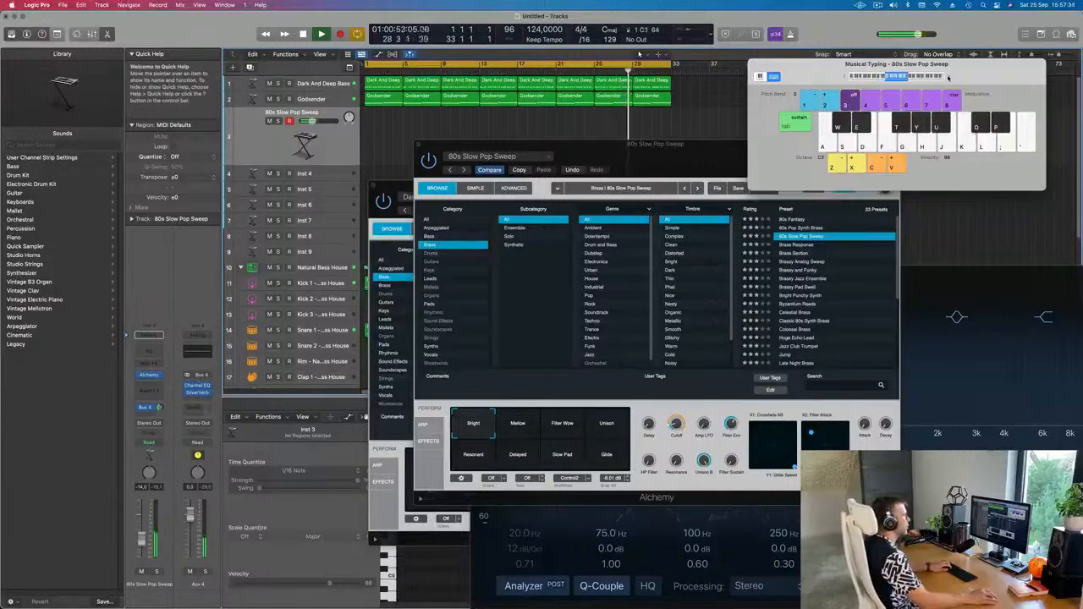
{"action": "key", "text": "h"}
{"action": "key", "text": "f"}
{"action": "key", "text": "h"}
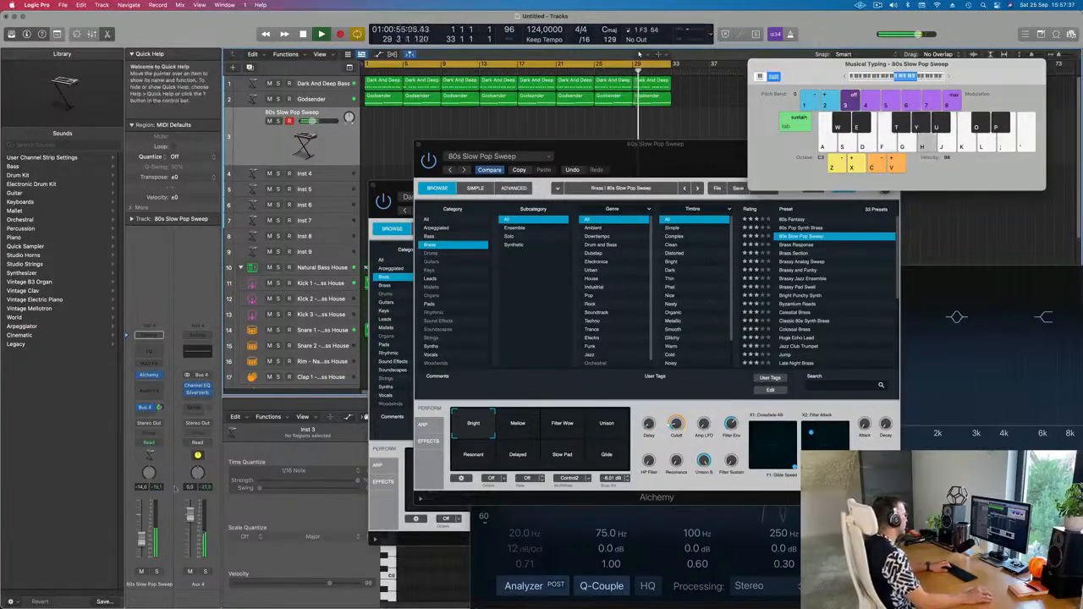
{"action": "key", "text": "f"}
{"action": "key", "text": "h"}
Audition Alchemy's Mellow and Filter Wow variations and raise the 80s Slow Pop Sweep track's volume to about -4.6 dB.
{"action": "left_click", "coordinate": [508, 436]}
{"action": "left_click", "coordinate": [559, 432]}
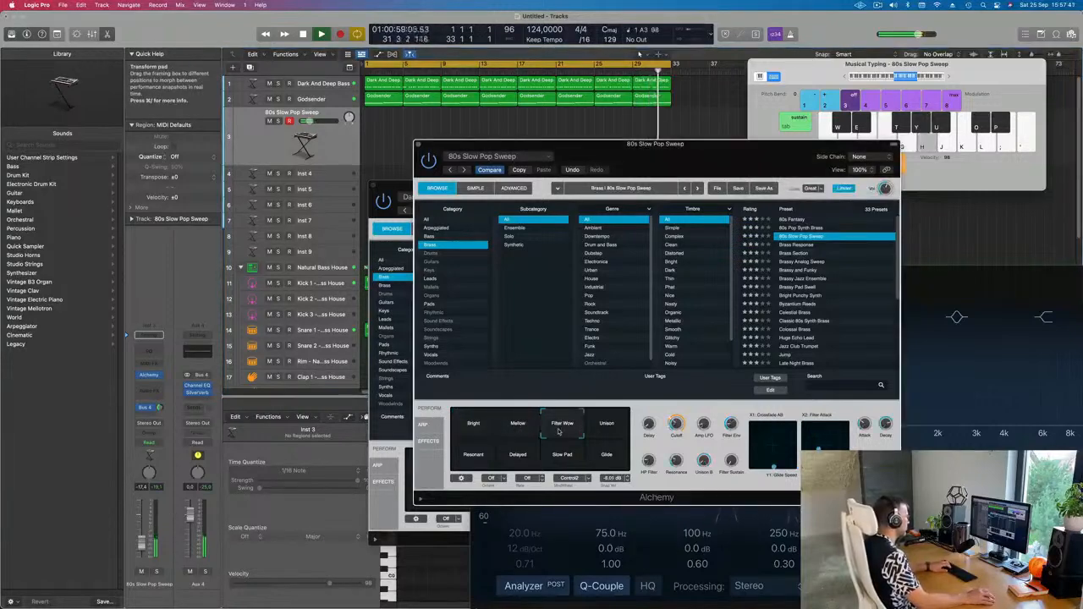
{"action": "key", "text": "j"}
{"action": "key", "text": "k"}
{"action": "left_click_drag", "start_coordinate": [143, 544], "coordinate": [143, 535]}
{"action": "key", "text": "h"}
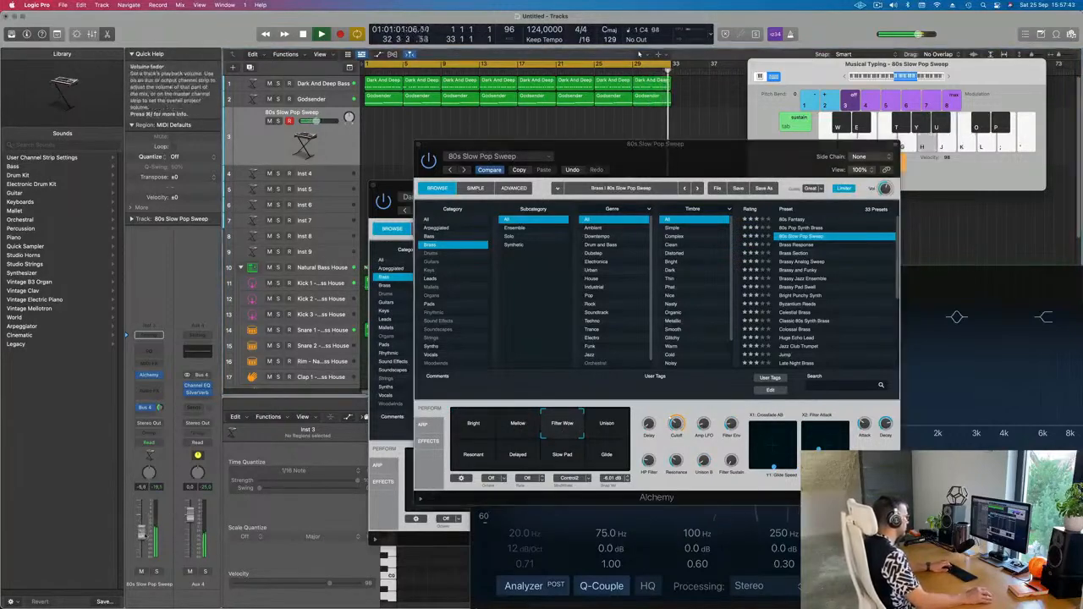
Audition the Unison, Glide, Slow Pad and Delayed variations, and settle on Mellow.
{"action": "left_click", "coordinate": [607, 426]}
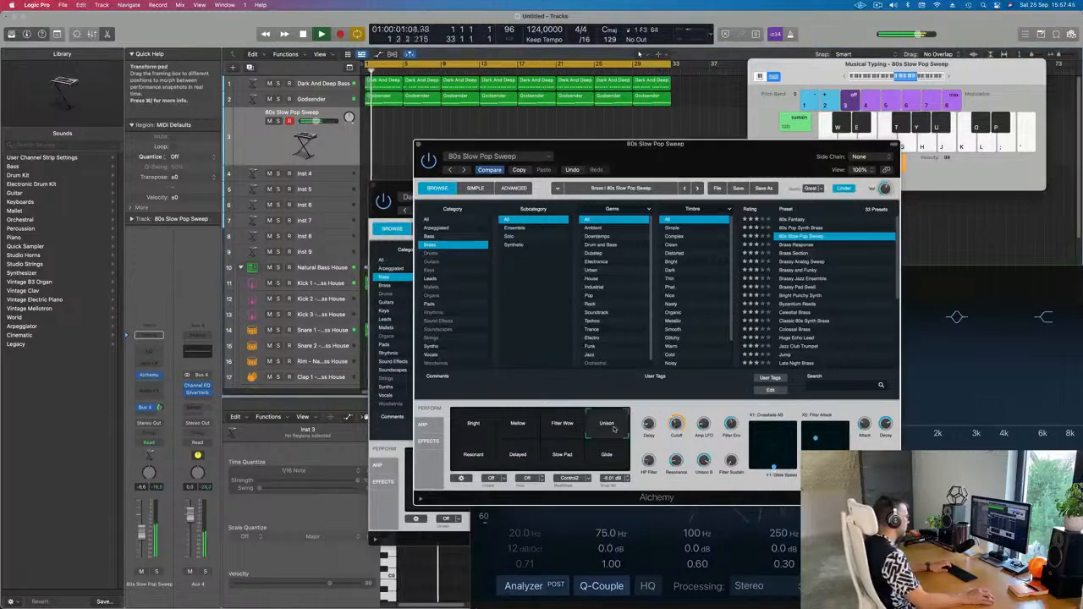
{"action": "left_click", "coordinate": [607, 454]}
{"action": "left_click", "coordinate": [562, 454]}
{"action": "left_click", "coordinate": [517, 455]}
{"action": "left_click", "coordinate": [518, 425]}
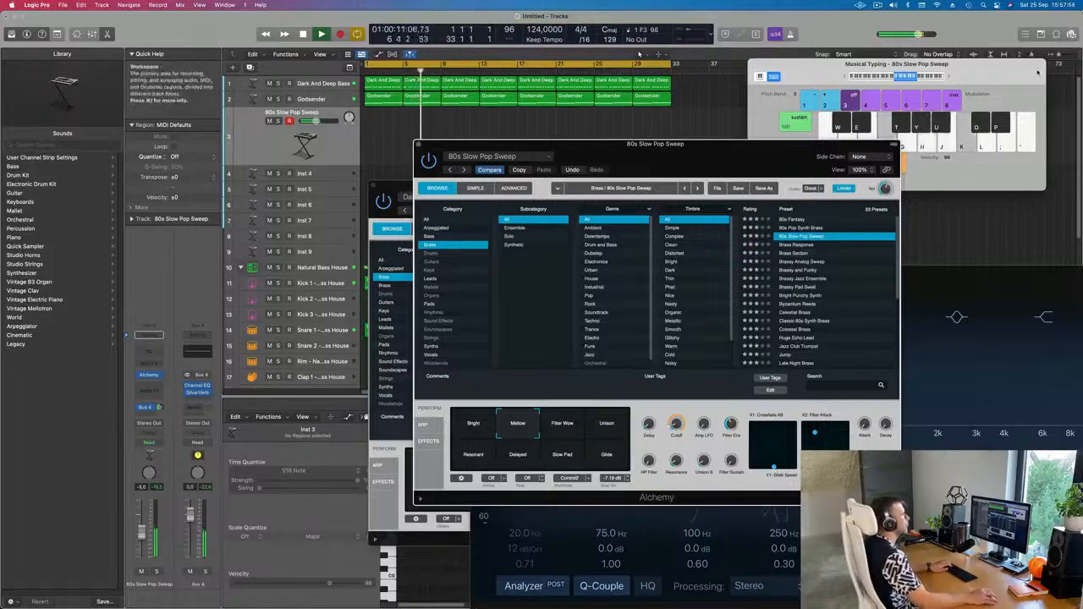
Raise the Musical Typing range to octave C4 and rehearse a brass melody over the looping groove.
{"action": "left_click", "coordinate": [948, 77]}
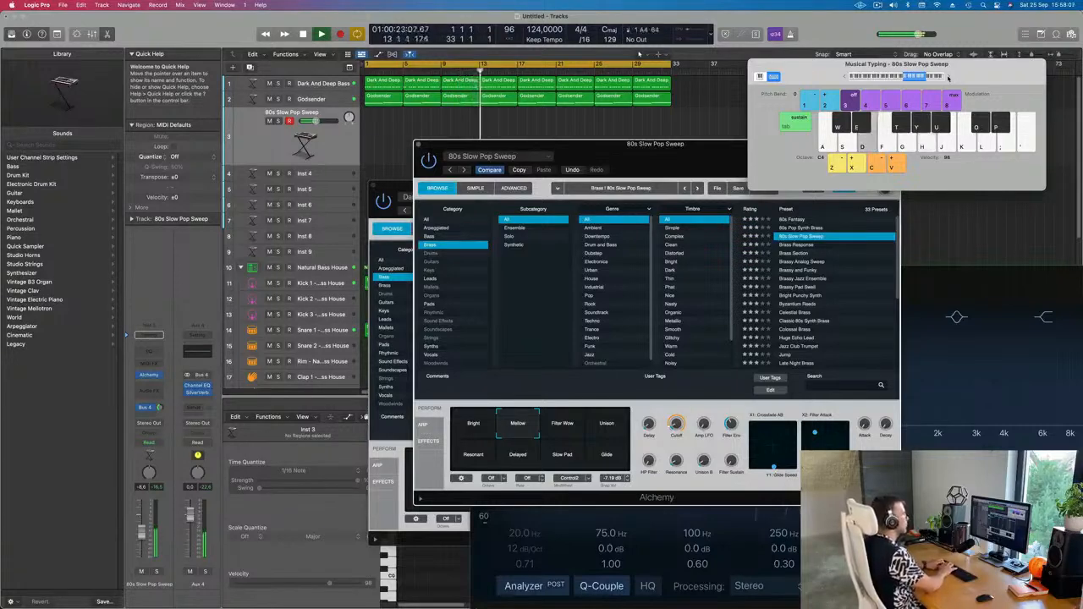
{"action": "key", "text": "f"}
{"action": "key", "text": "s"}
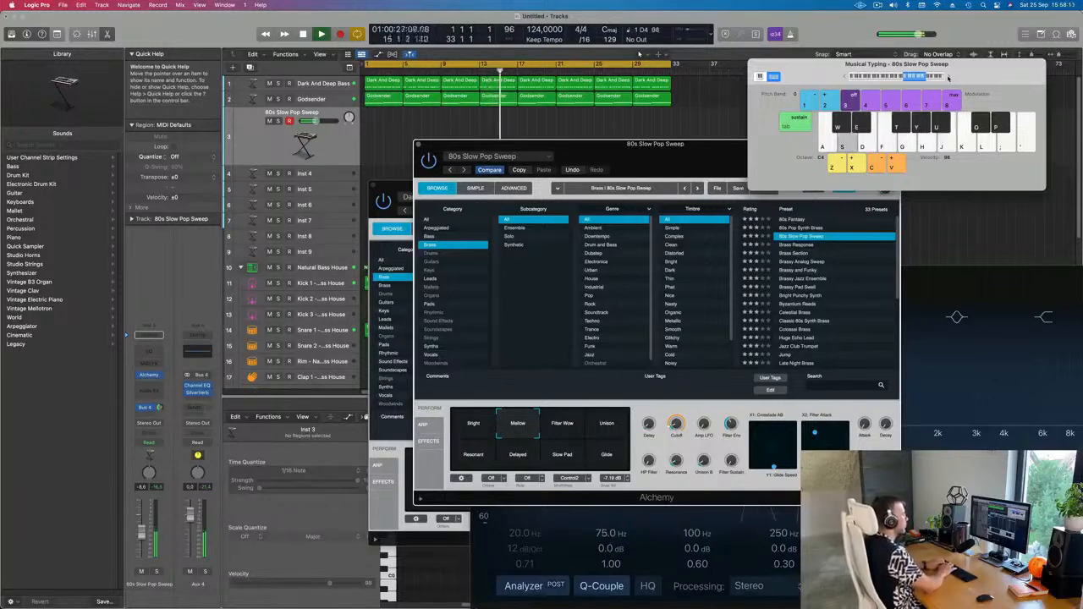
{"action": "key", "text": "k"}
{"action": "key", "text": "h"}
{"action": "key", "text": "f"}
{"action": "key", "text": "s"}
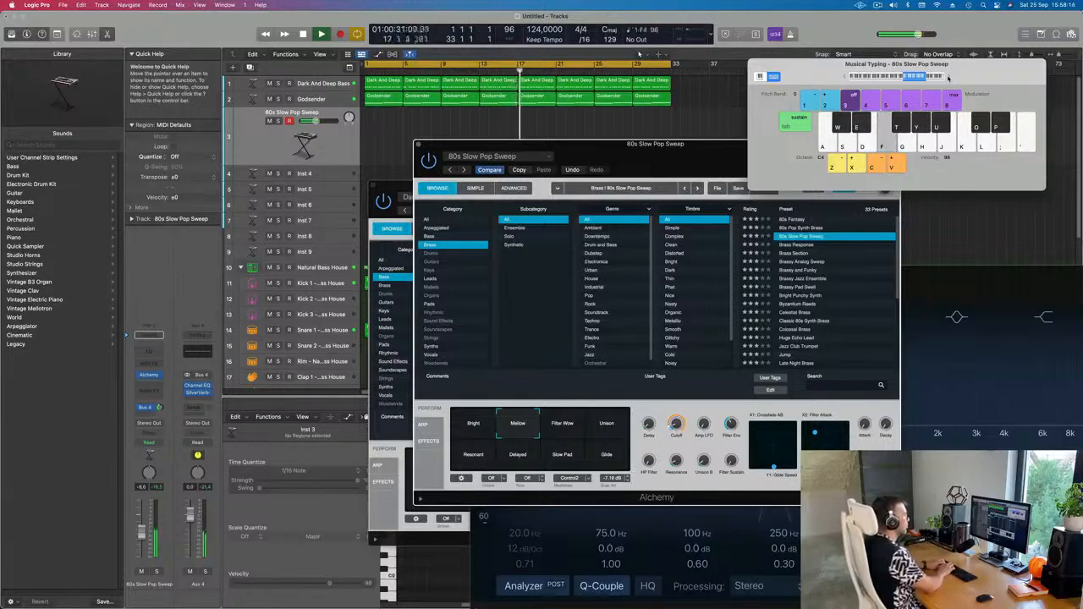
{"action": "key", "text": "s"}
{"action": "key", "text": "s"}
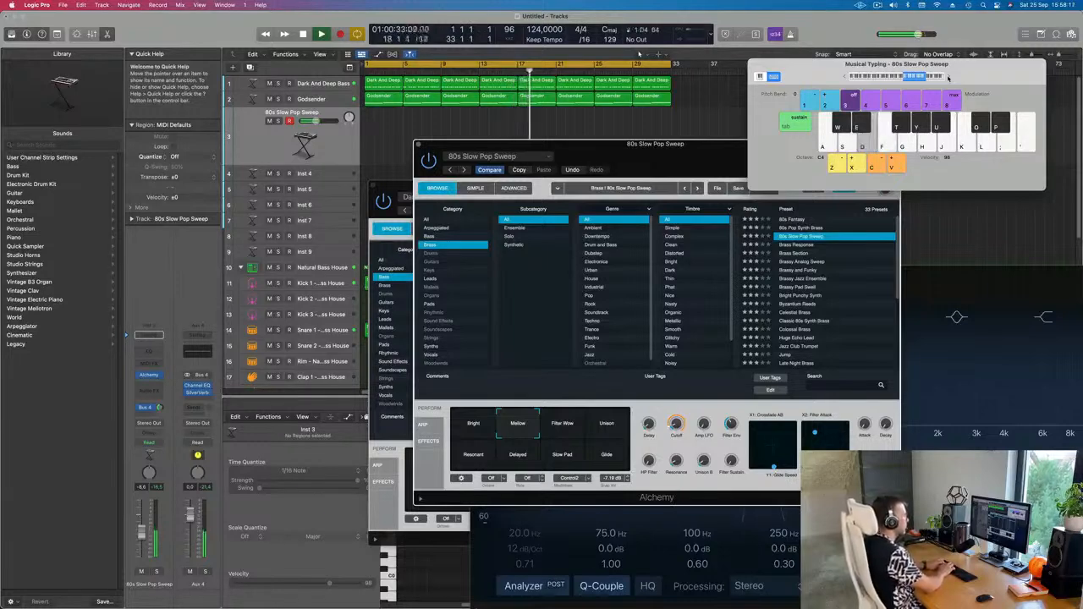
{"action": "key", "text": "k"}
{"action": "key", "text": "k"}
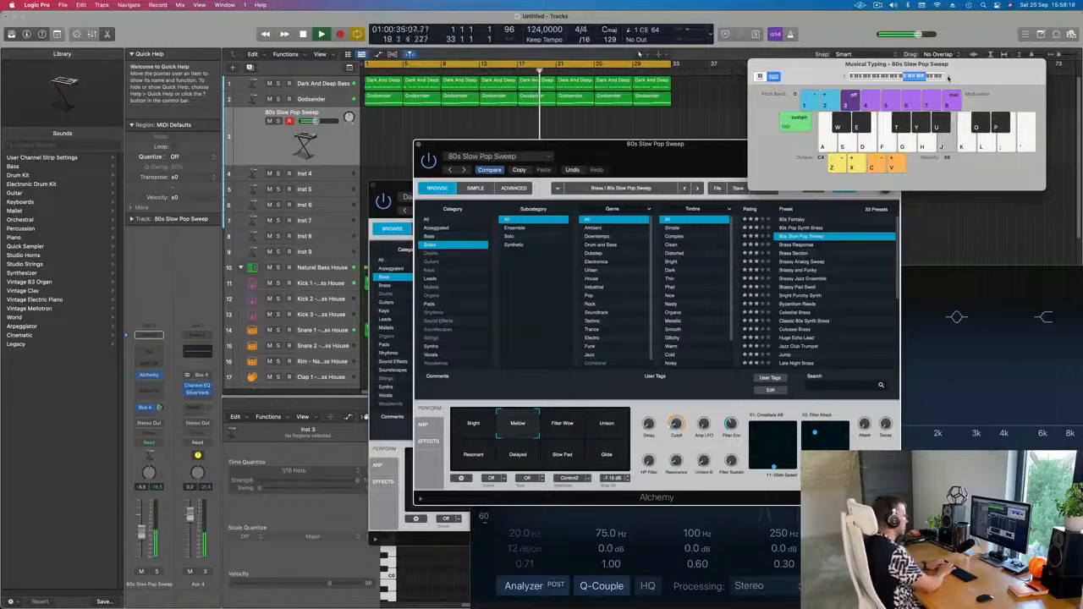
Record the brass melody on the 80s Slow Pop Sweep track from about bar 19 until about bar 28.
{"action": "key", "text": "r"}
{"action": "key", "text": "j"}
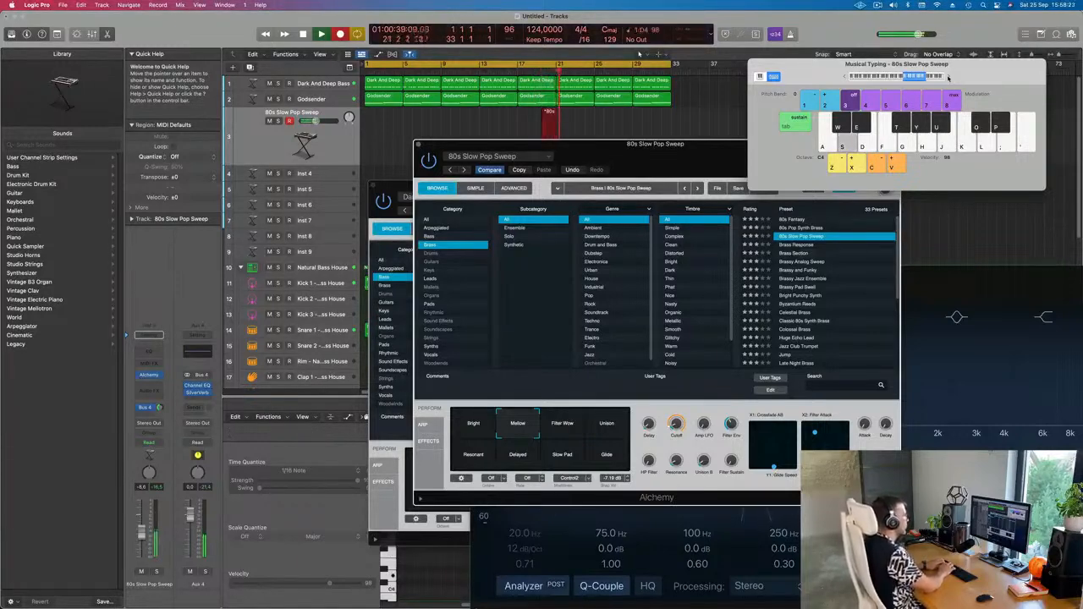
{"action": "key", "text": "f"}
{"action": "key", "text": "j"}
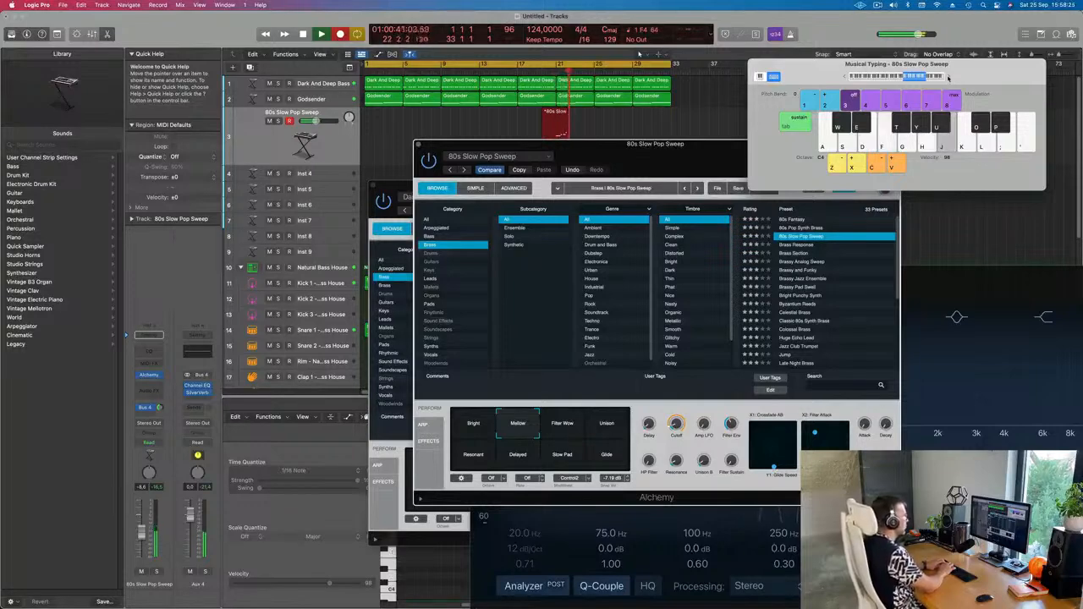
{"action": "key", "text": "k"}
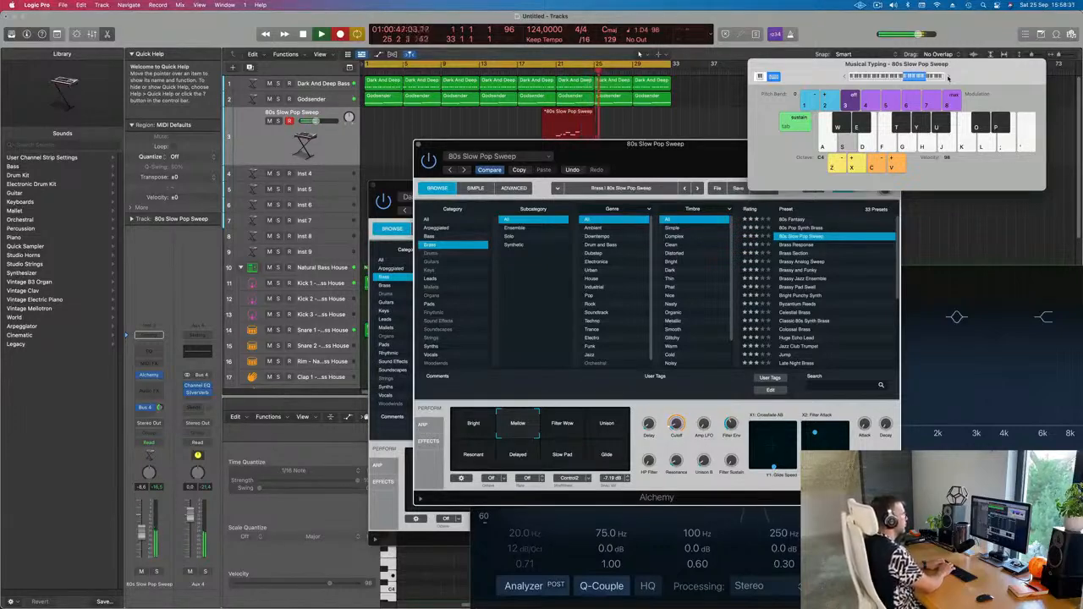
{"action": "key", "text": "h"}
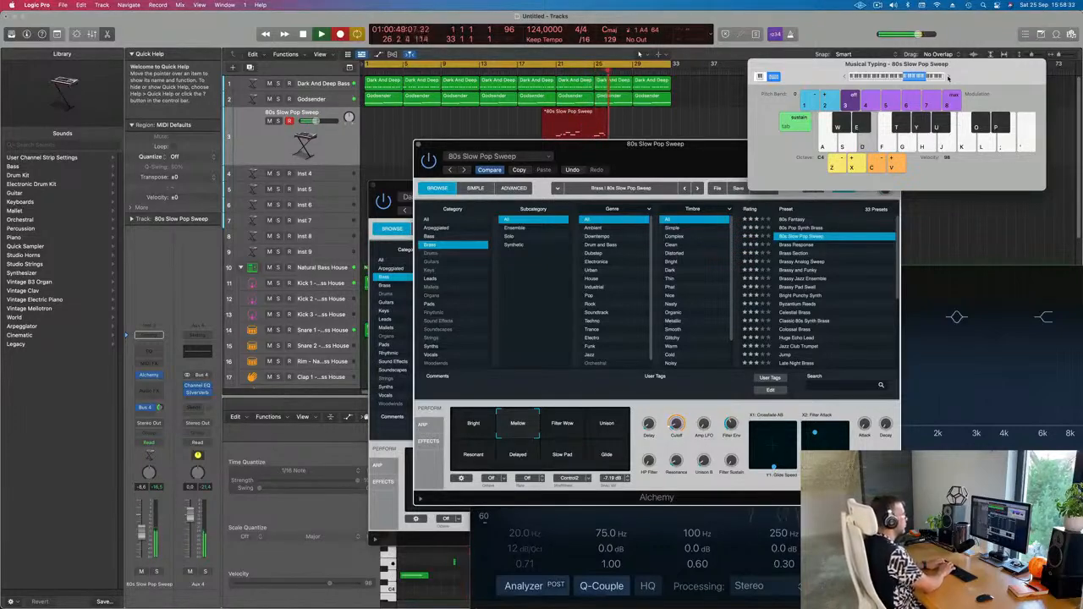
{"action": "key", "text": "d"}
{"action": "key", "text": "f"}
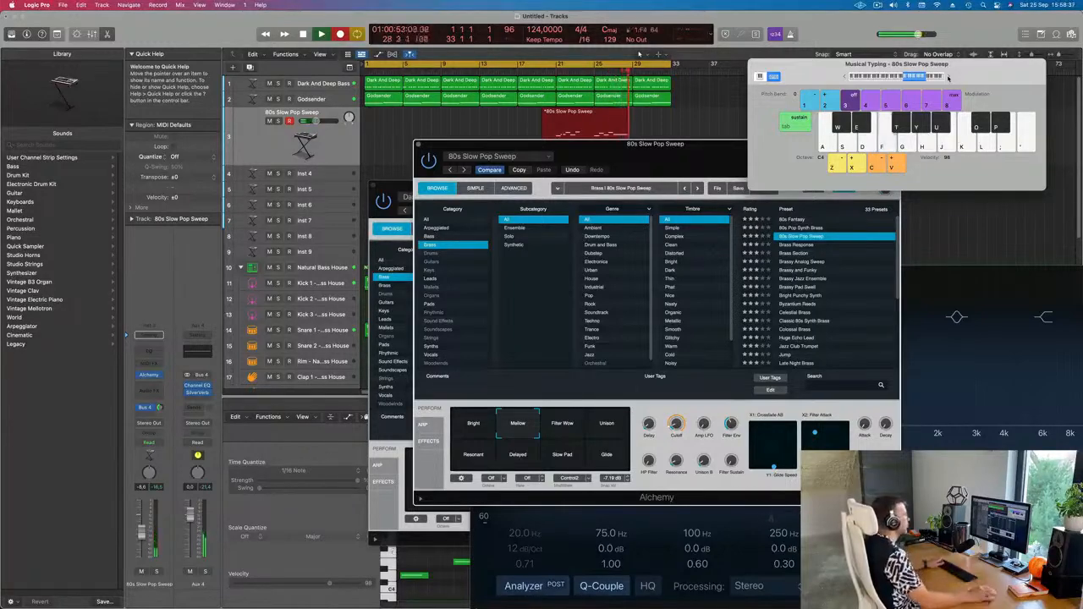
{"action": "key", "text": "space"}
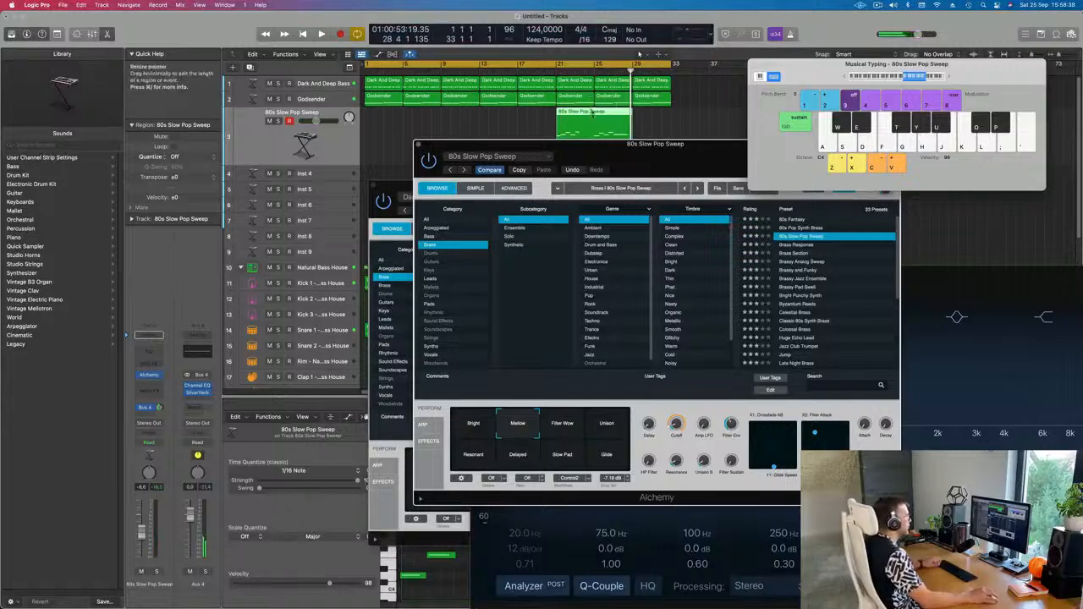
Cut the recorded brass region at bar 25 with crossing notes split, and keep only the second piece, moved to bar 1.
{"action": "double_click", "coordinate": [593, 116], "text": "super"}
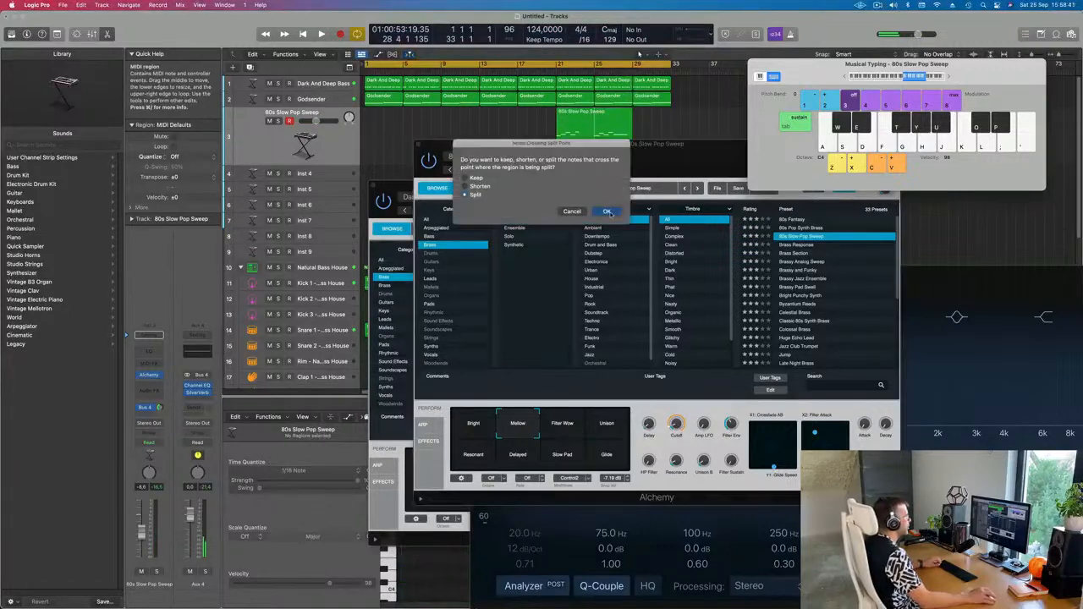
{"action": "left_click", "coordinate": [608, 211]}
{"action": "key", "text": "Delete"}
{"action": "left_click_drag", "start_coordinate": [611, 121], "coordinate": [382, 125]}
Preview the repositioned brass region and move its Alchemy window clear of the arrangement.
{"action": "key", "text": "space"}
{"action": "left_click_drag", "start_coordinate": [520, 150], "coordinate": [631, 117]}
{"action": "key", "text": "space"}
Open the brass region in the Piano Roll and select all its notes, moving both Alchemy windows out of the way.
{"action": "double_click", "coordinate": [381, 111]}
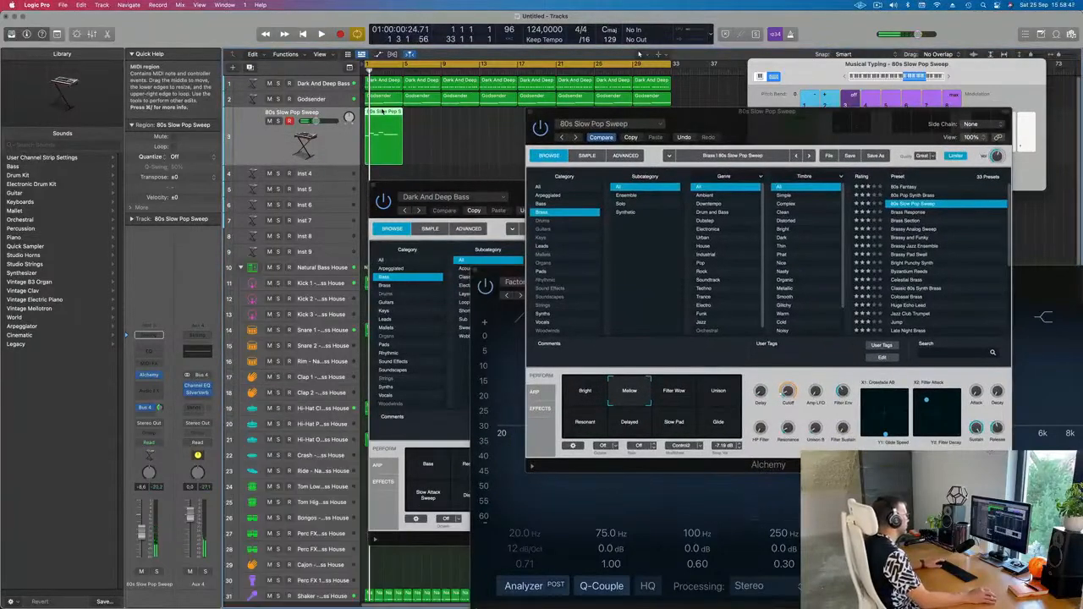
{"action": "double_click", "coordinate": [381, 110]}
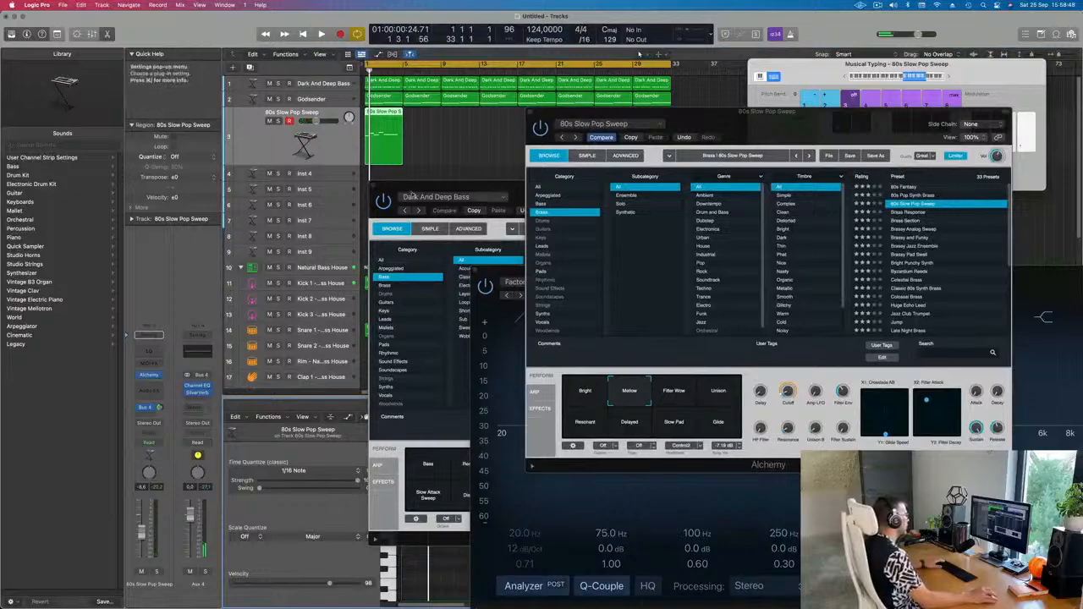
{"action": "left_click_drag", "start_coordinate": [415, 187], "coordinate": [762, 124]}
{"action": "left_click", "coordinate": [418, 497]}
{"action": "key", "text": "super+a"}
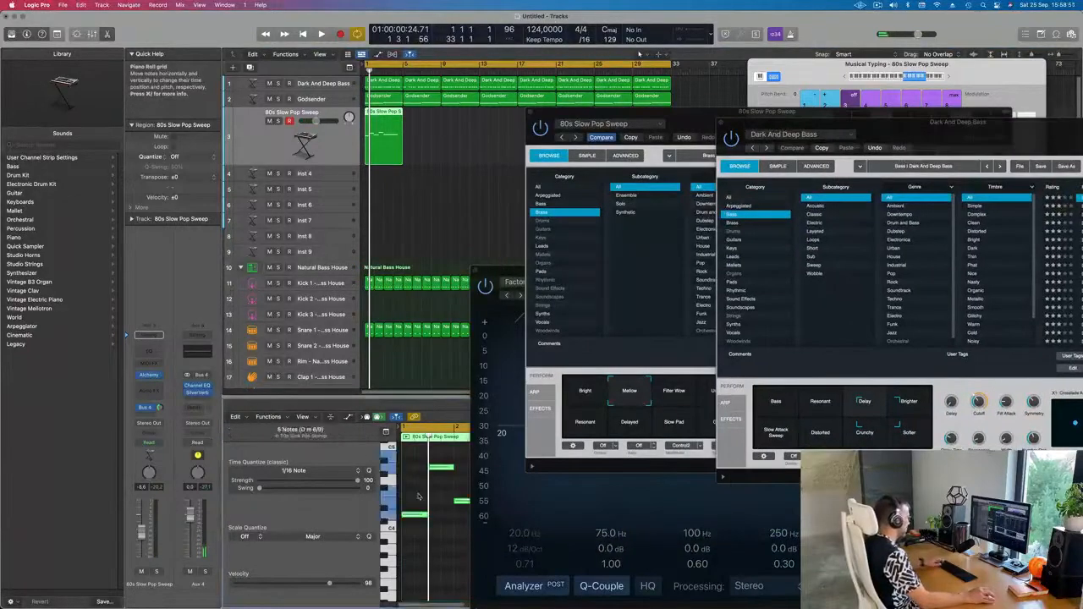
{"action": "left_click_drag", "start_coordinate": [883, 135], "coordinate": [870, 266]}
{"action": "left_click_drag", "start_coordinate": [790, 126], "coordinate": [789, 182]}
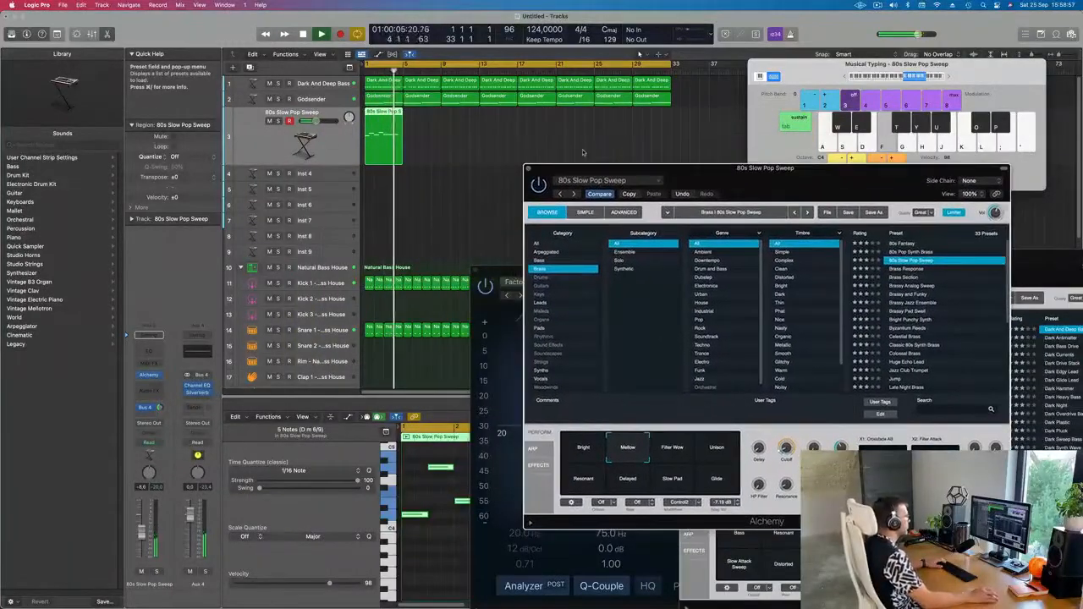
Open Alchemy on Inst 4, load the Keys preset 80s Pop Electric Piano and lower the track's volume to about -10 dB.
{"action": "left_click", "coordinate": [316, 173]}
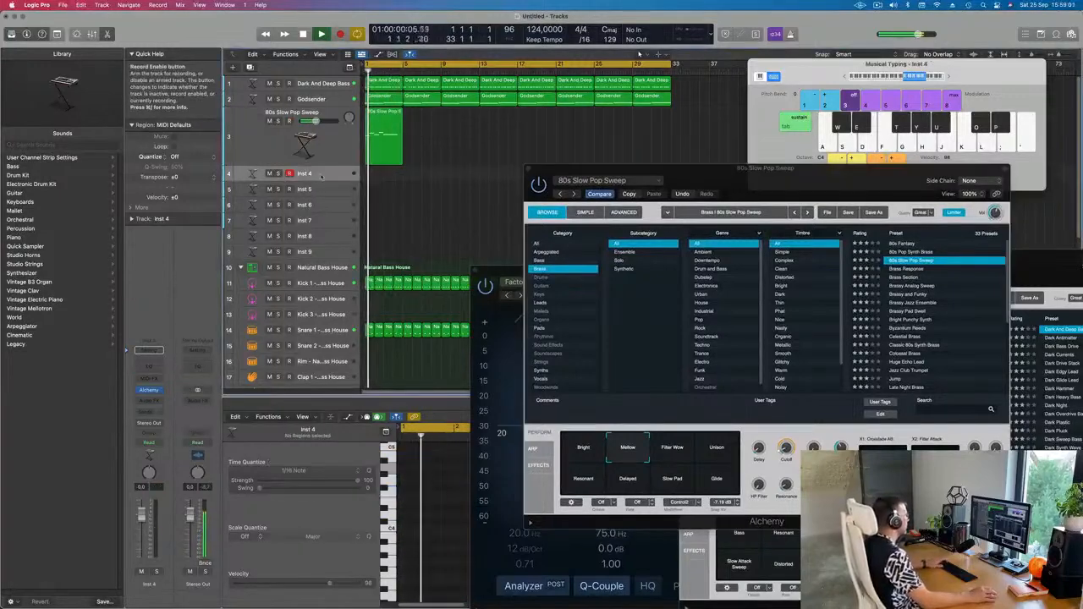
{"action": "left_click", "coordinate": [149, 391]}
{"action": "left_click_drag", "start_coordinate": [416, 120], "coordinate": [544, 146]}
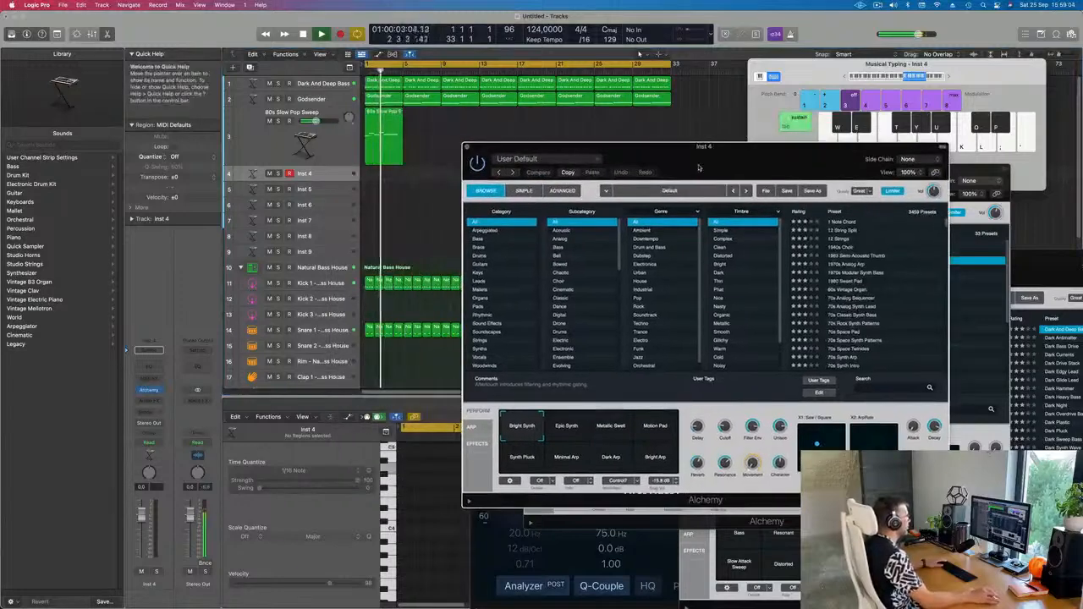
{"action": "left_click", "coordinate": [522, 274]}
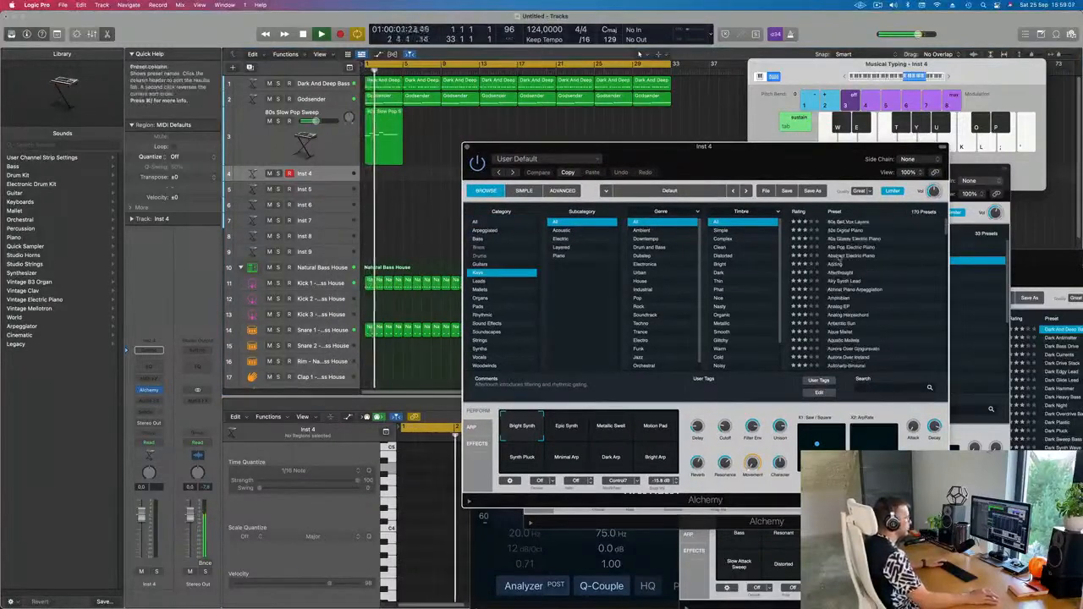
{"action": "left_click", "coordinate": [846, 248]}
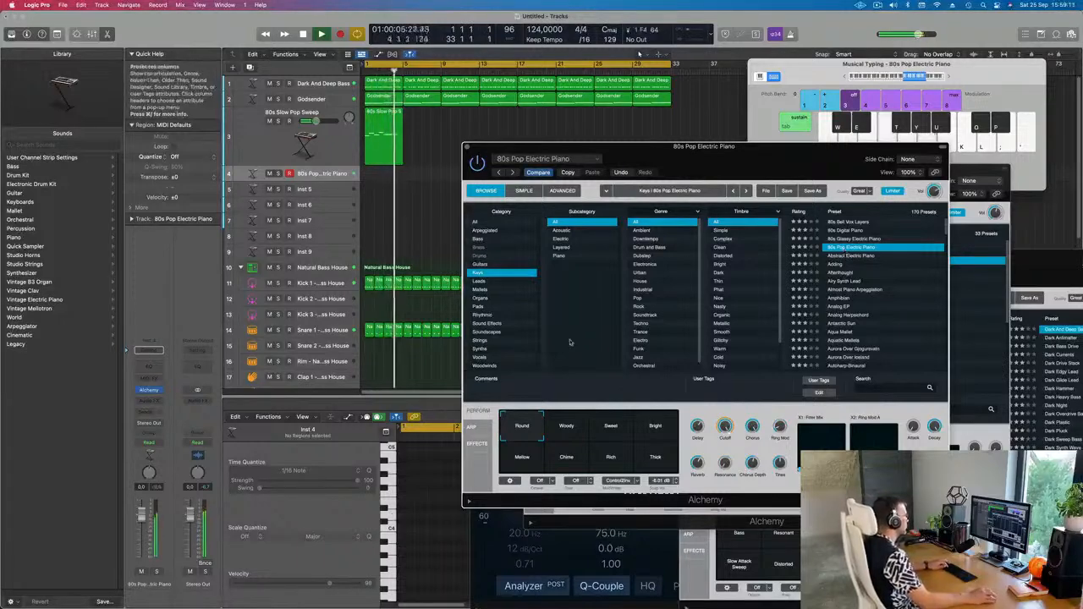
{"action": "left_click_drag", "start_coordinate": [141, 510], "coordinate": [141, 538]}
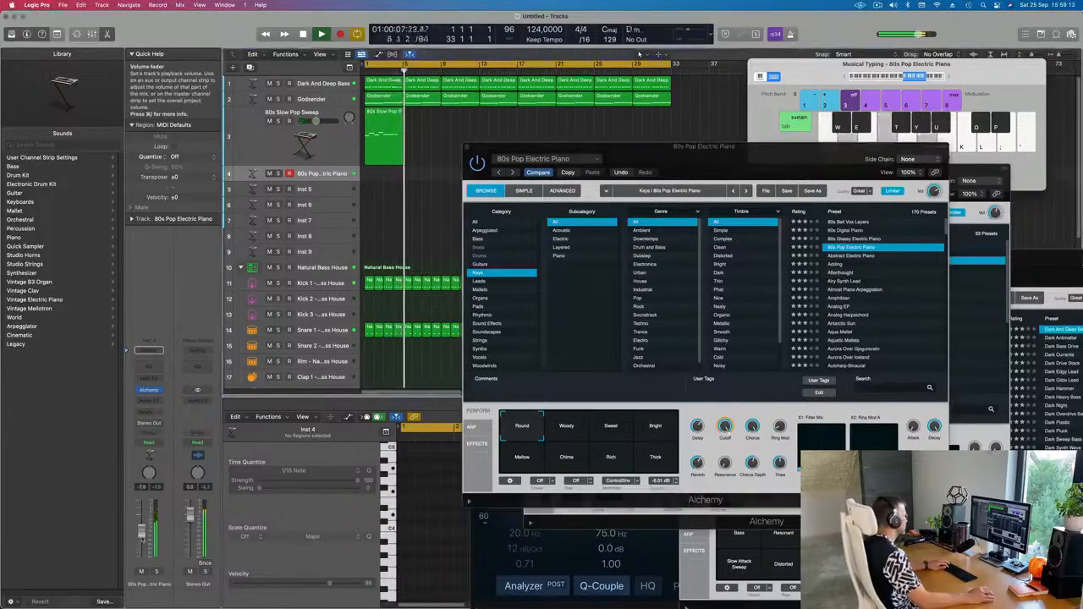
Try the 80s Glassy Electric Piano and Afterthought presets on Inst 4, and settle on Airy Synth Lead.
{"action": "left_click", "coordinate": [855, 239]}
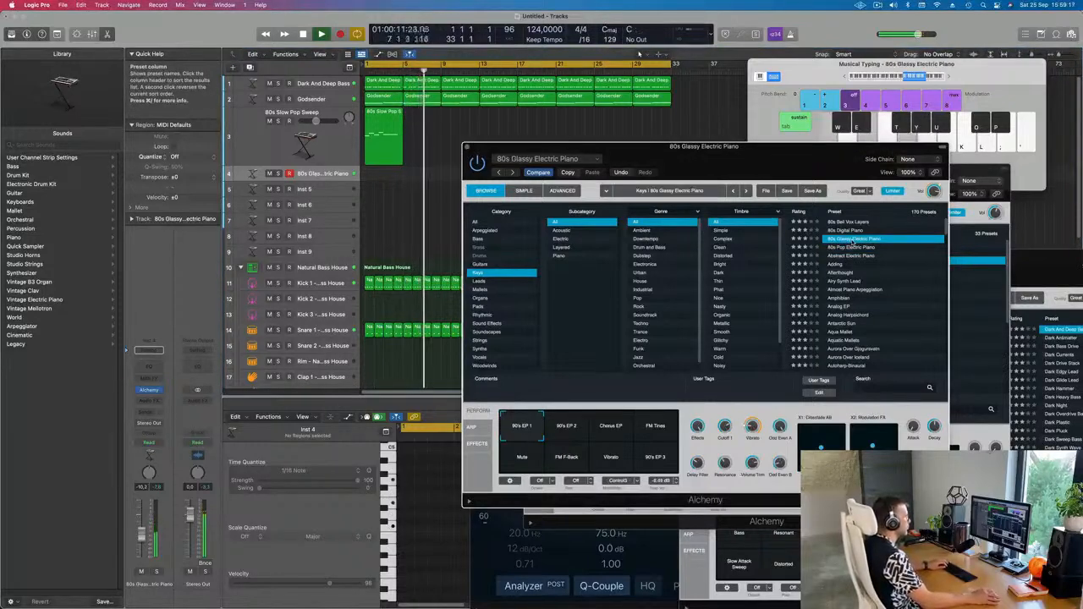
{"action": "left_click", "coordinate": [842, 273]}
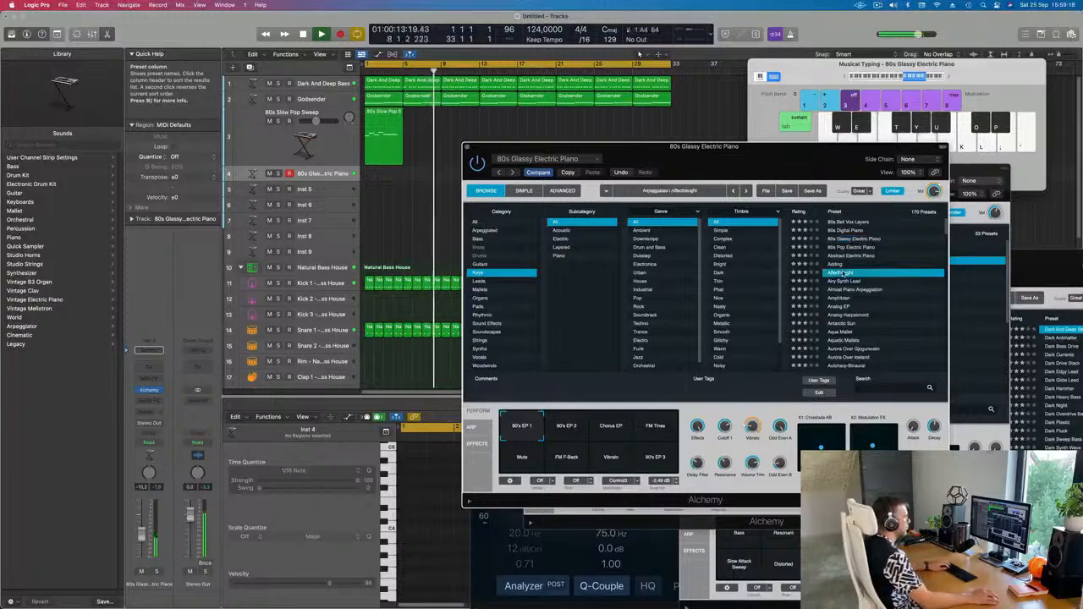
{"action": "left_click", "coordinate": [843, 281]}
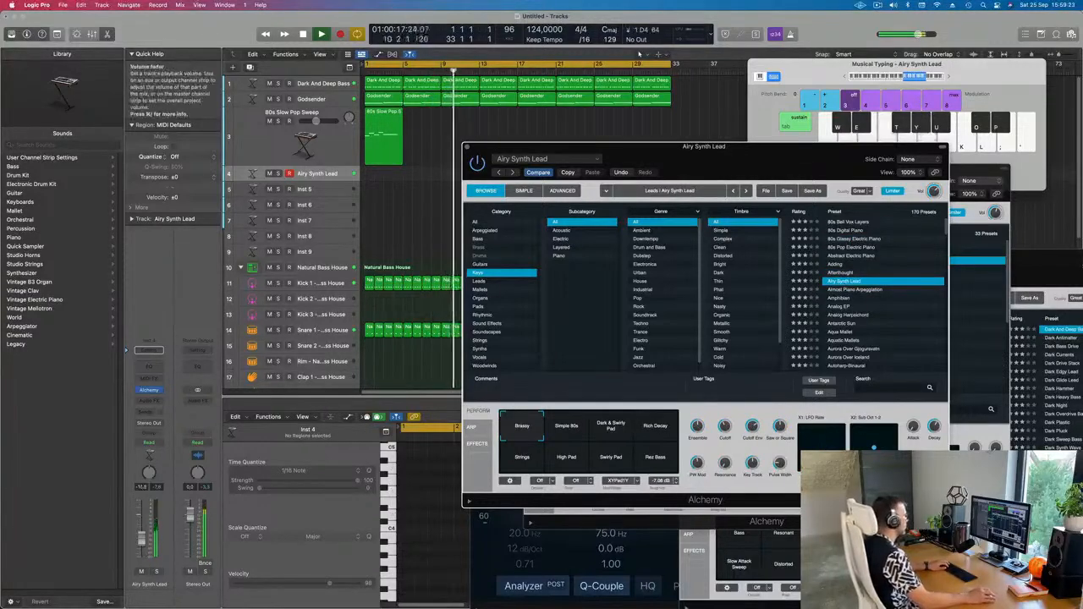
Lower the Musical Typing octave range and audition a phrase with Airy Synth Lead.
{"action": "left_click", "coordinate": [867, 22]}
{"action": "left_click", "coordinate": [846, 77]}
{"action": "left_click", "coordinate": [846, 78]}
{"action": "key", "text": "f"}
{"action": "key", "text": "f"}
{"action": "key", "text": "h"}
{"action": "key", "text": "s"}
{"action": "key", "text": "f"}
{"action": "key", "text": "h"}
Move the Musical Typing window slightly aside and play another test phrase with Airy Synth Lead.
{"action": "left_click", "coordinate": [846, 78]}
{"action": "left_click_drag", "start_coordinate": [823, 76], "coordinate": [846, 83]}
{"action": "key", "text": "s"}
{"action": "key", "text": "f"}
{"action": "key", "text": "h"}
{"action": "key", "text": "f"}
{"action": "left_click", "coordinate": [652, 156]}
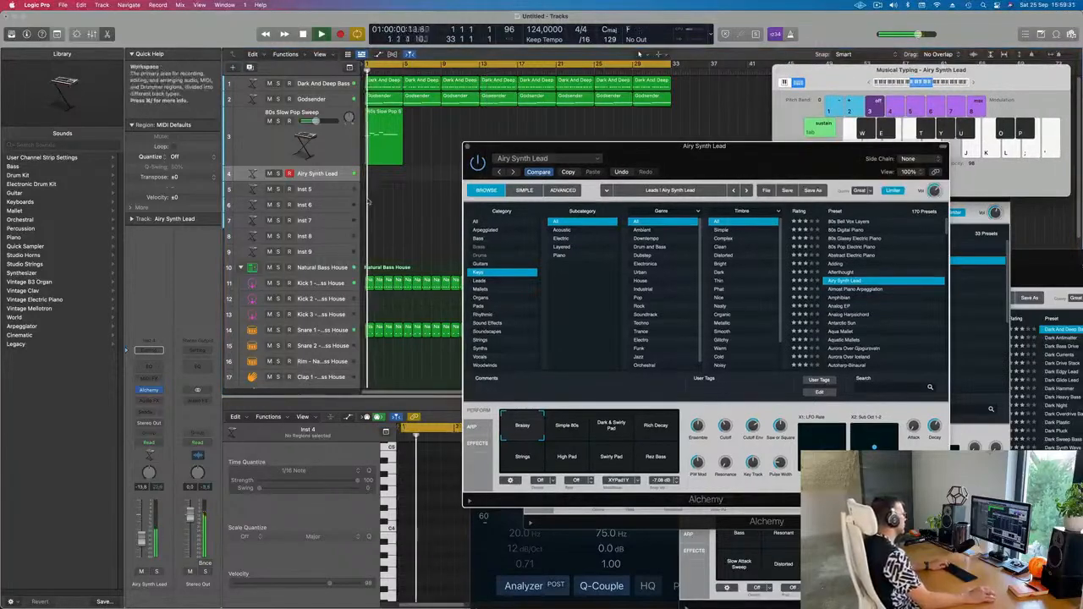
Add a send on the Airy Synth Lead track, trying Bus 3 Reverb first and switching it to Bus 4 (Aux 4).
{"action": "left_click", "coordinate": [144, 412]}
{"action": "mouse_move", "coordinate": [169, 425]}
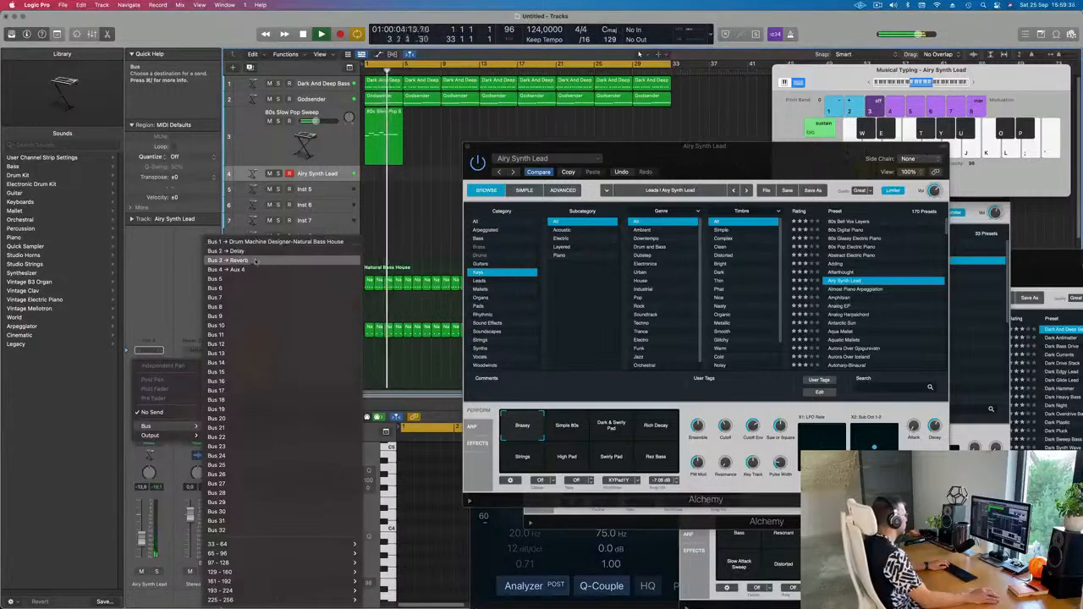
{"action": "left_click", "coordinate": [229, 260]}
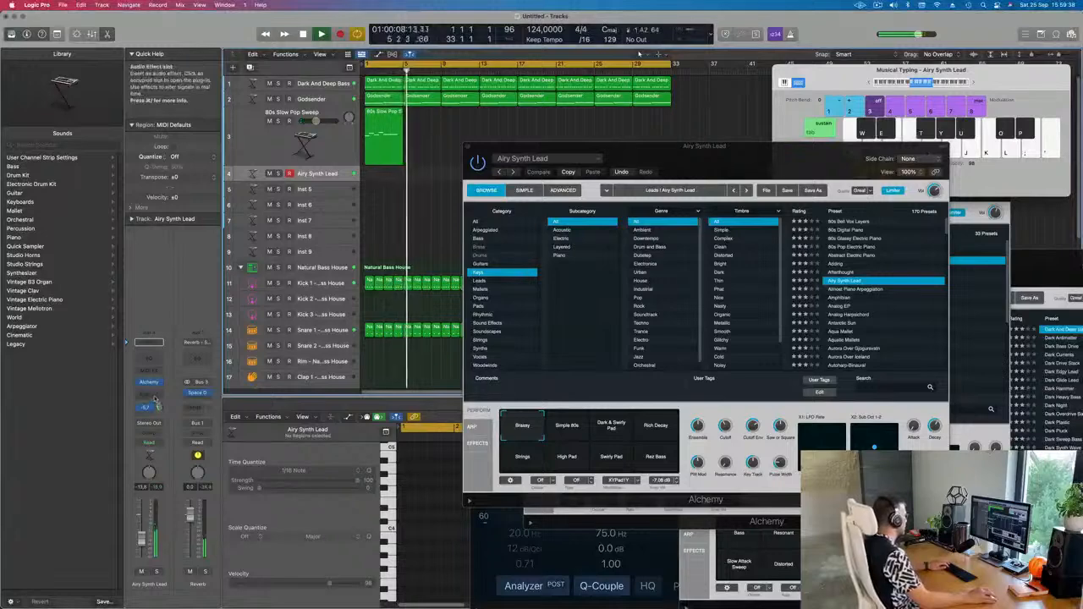
{"action": "left_click", "coordinate": [151, 407]}
{"action": "mouse_move", "coordinate": [173, 483]}
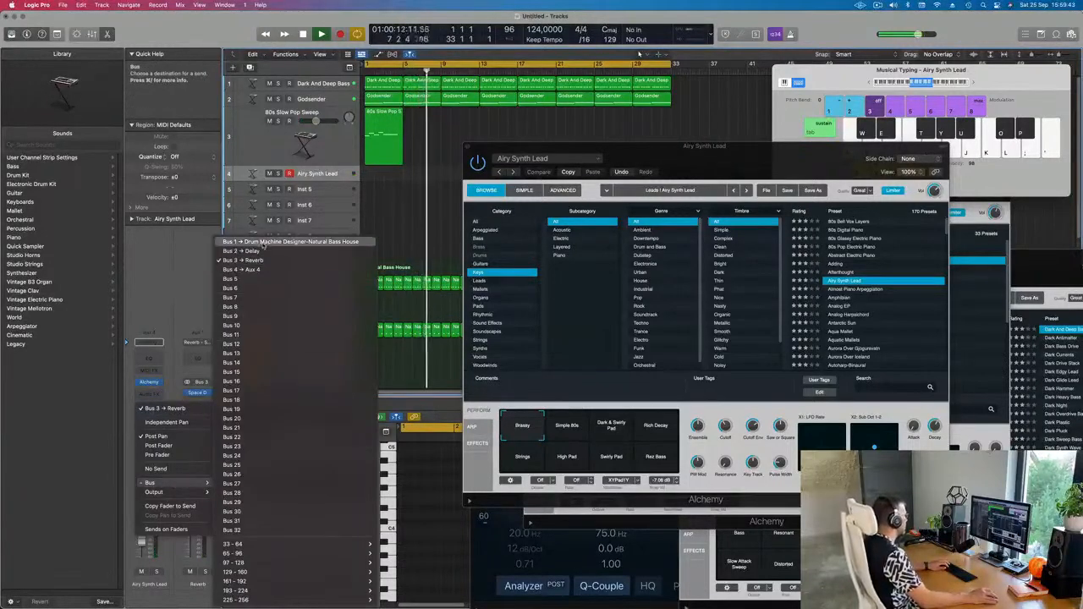
{"action": "left_click", "coordinate": [245, 270]}
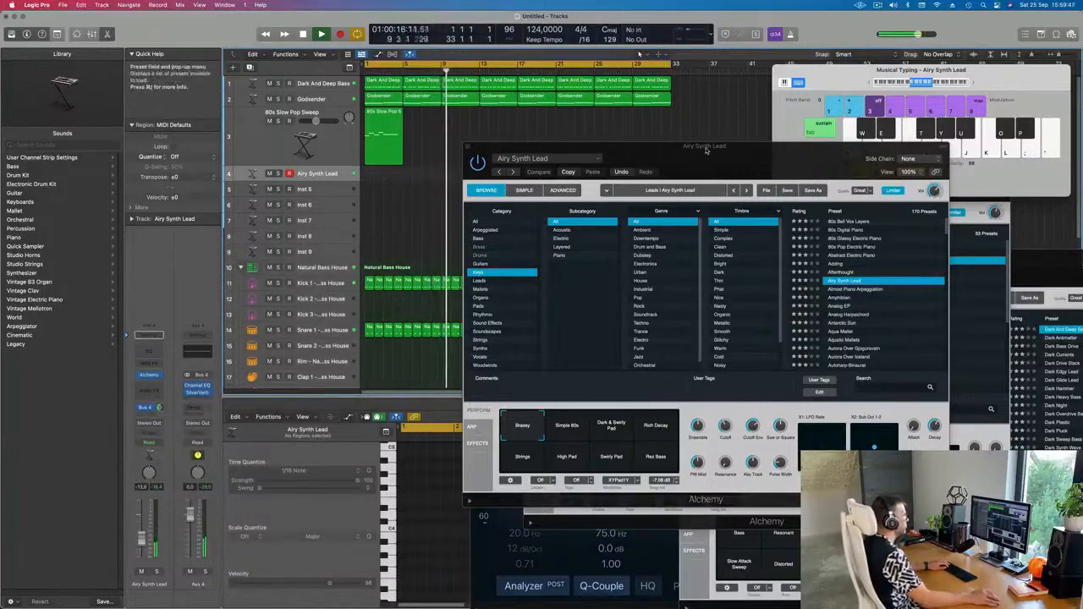
Move the Alchemy window aside, restart playback from the beginning and open the short Airy Synth Lead region for note editing.
{"action": "left_click_drag", "start_coordinate": [707, 153], "coordinate": [754, 164]}
{"action": "key", "text": "Return"}
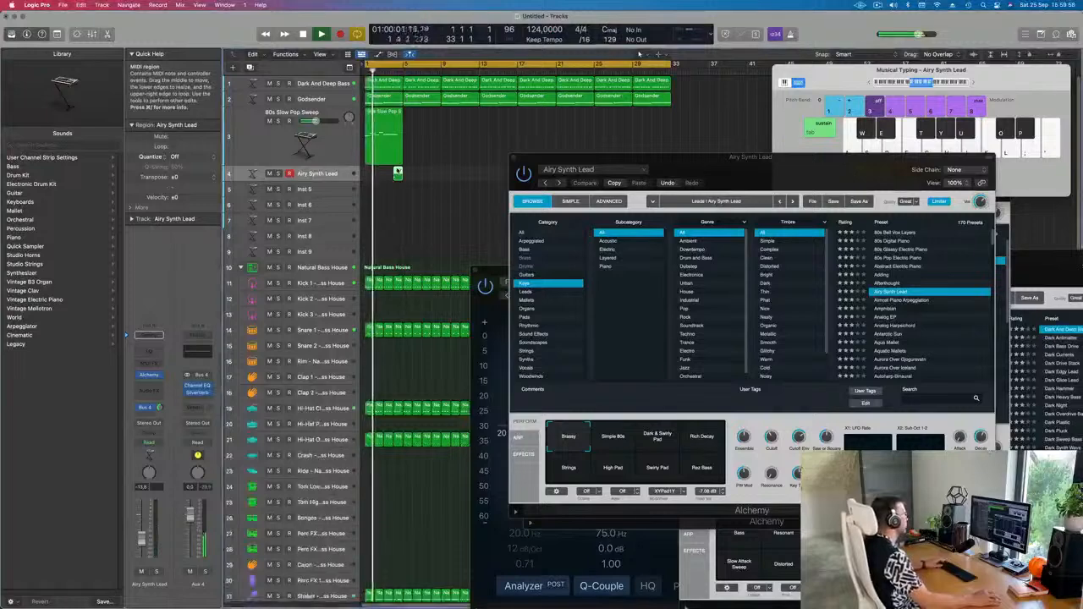
{"action": "double_click", "coordinate": [398, 173]}
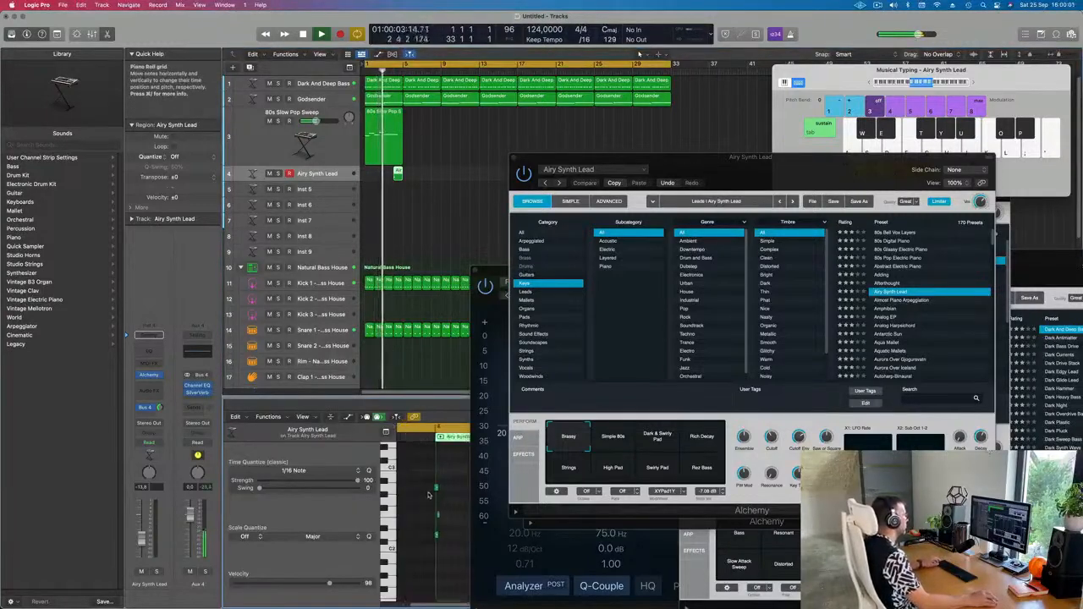
Select the three chord notes in the Airy Synth Lead region and nudge the middle note slightly in time.
{"action": "left_click_drag", "start_coordinate": [422, 489], "coordinate": [460, 559]}
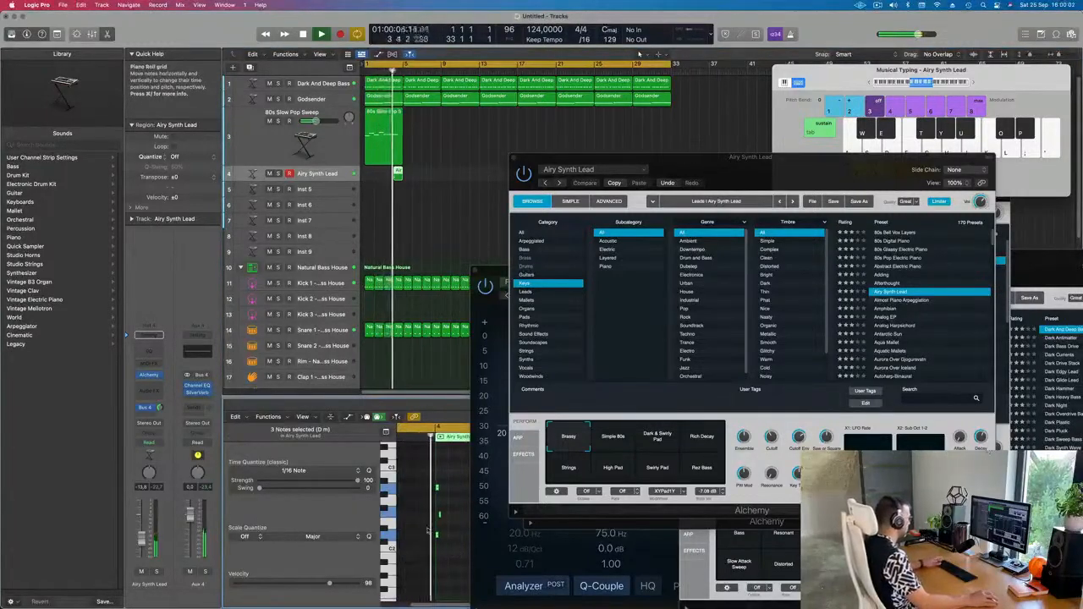
{"action": "left_click", "coordinate": [428, 518]}
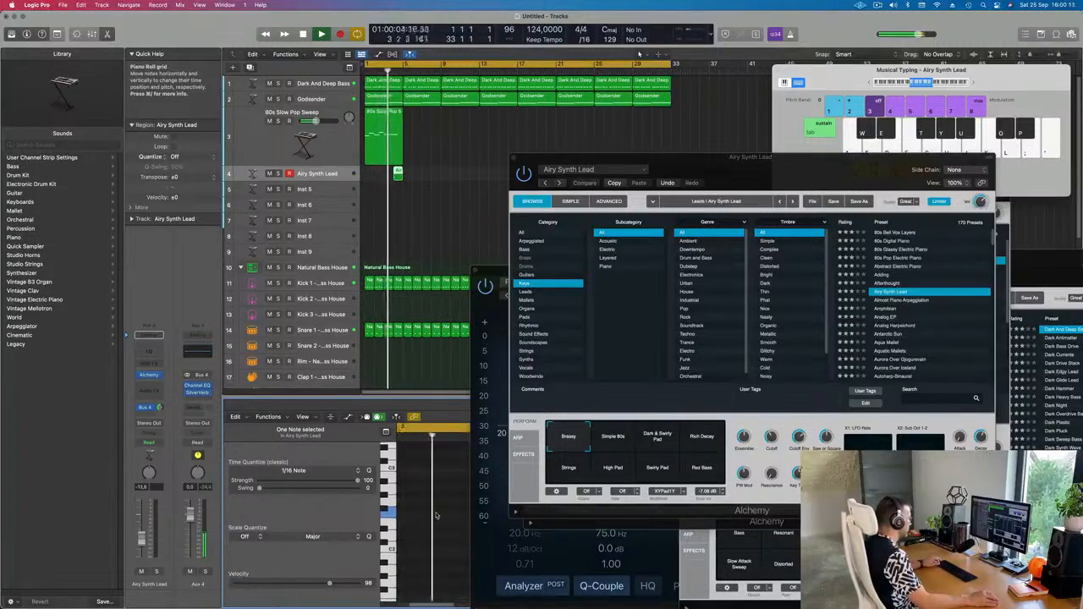
{"action": "left_click_drag", "start_coordinate": [428, 516], "coordinate": [433, 518]}
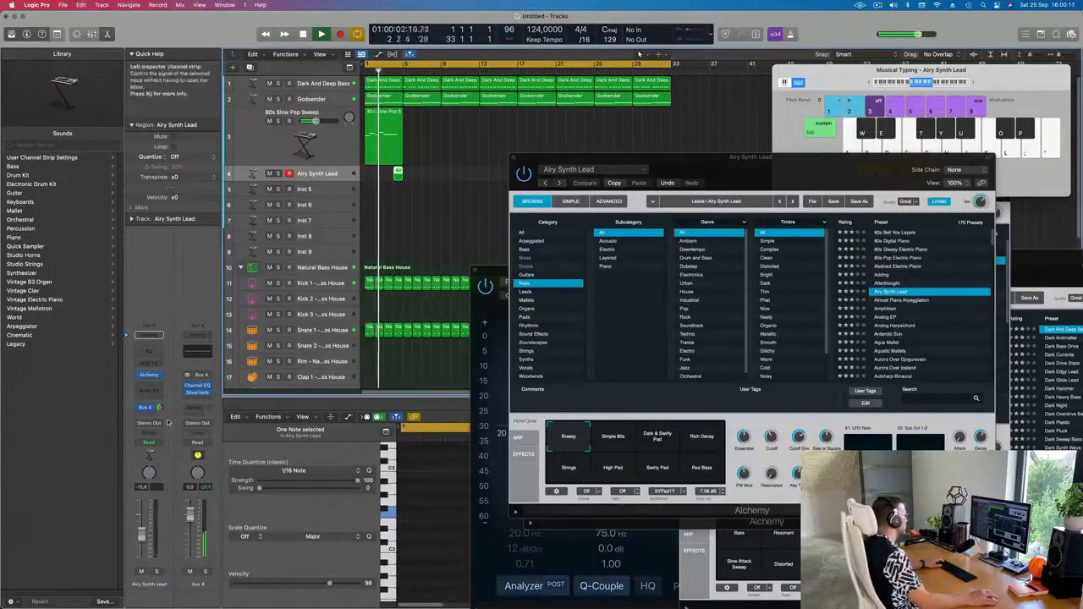
Move the Alchemy window up and switch Airy Synth Lead to the Rich Decay performance snapshot.
{"action": "left_click_drag", "start_coordinate": [787, 157], "coordinate": [793, 127]}
{"action": "left_click", "coordinate": [692, 394]}
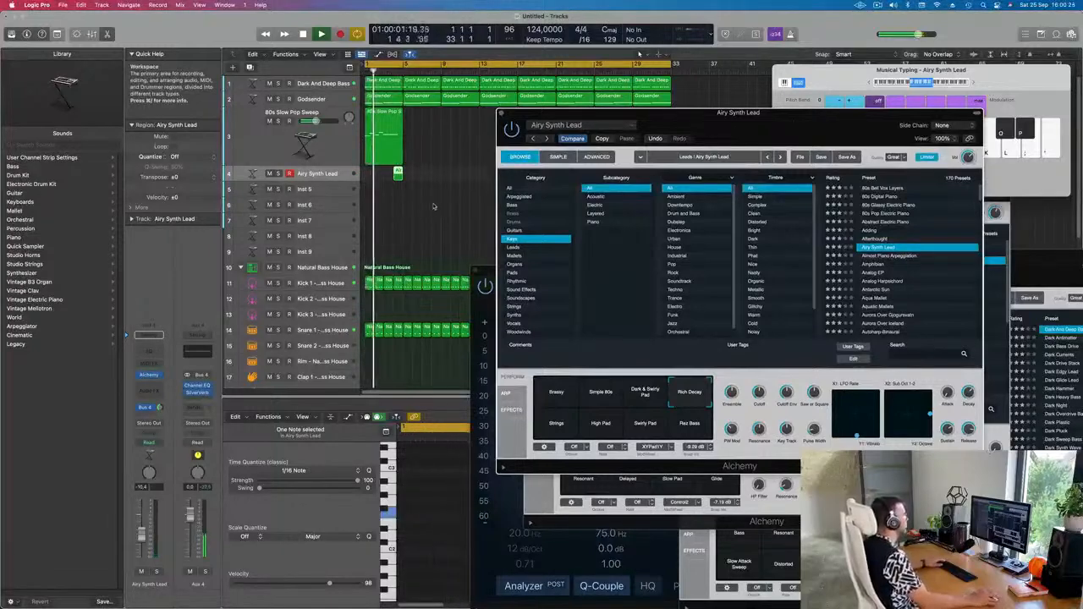
Repeat the 80s Slow Pop Sweep and Airy Synth Lead regions together until they fill the arrangement up to bar 33.
{"action": "left_click_drag", "start_coordinate": [742, 123], "coordinate": [746, 175]}
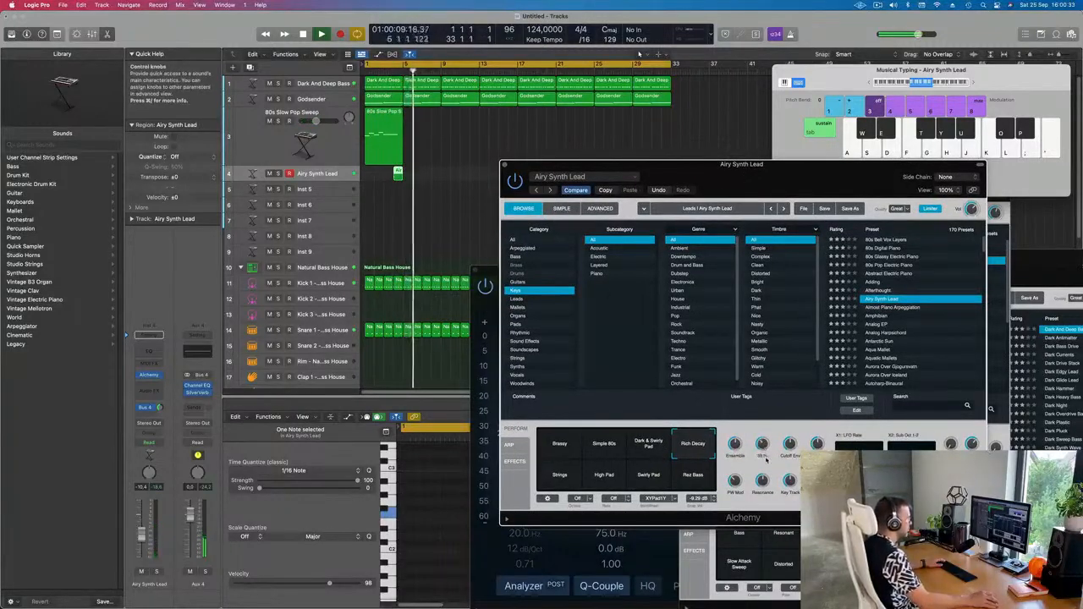
{"action": "key", "text": "Return"}
{"action": "left_click_drag", "start_coordinate": [426, 140], "coordinate": [380, 189]}
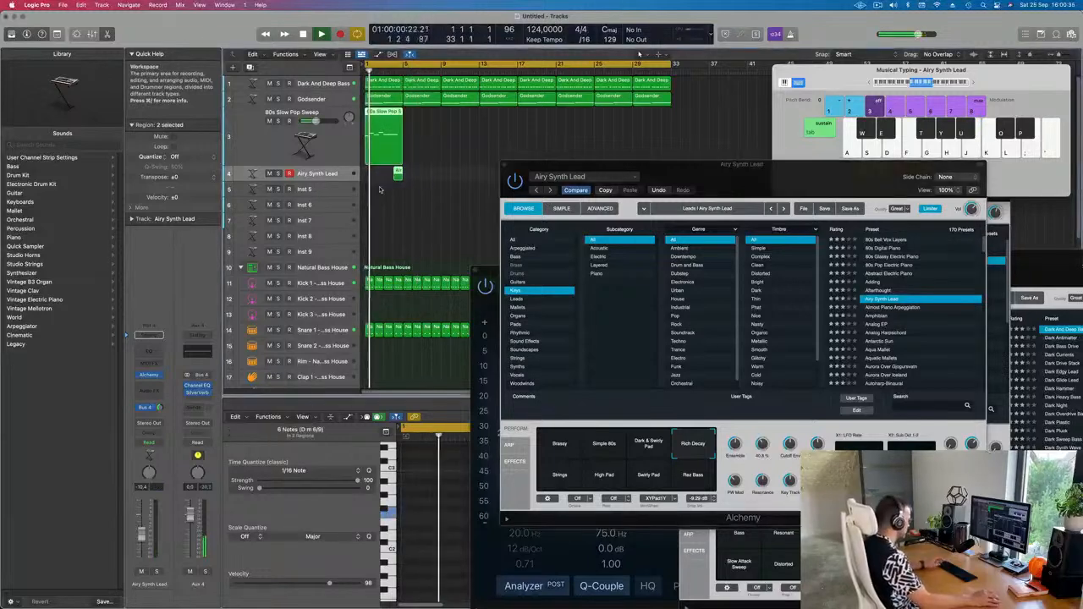
{"action": "key", "text": "super+r"}
{"action": "key", "text": "super+r"}
{"action": "key", "text": "super+r"}
{"action": "key", "text": "super+r"}
{"action": "key", "text": "super+r"}
{"action": "key", "text": "super+r"}
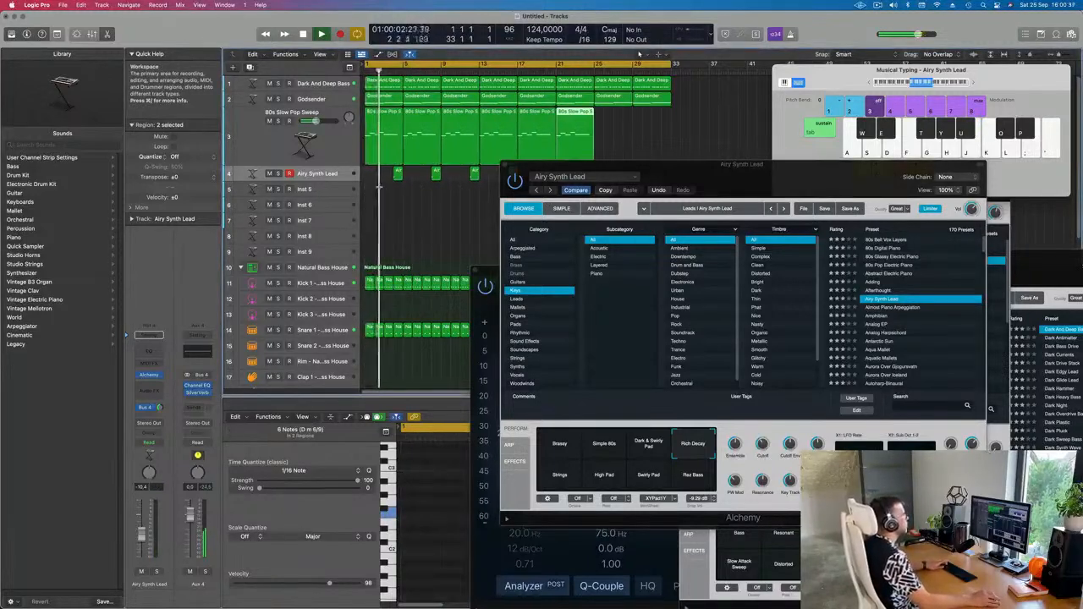
Audition the Brassy and Strings transform-pad snapshots of the Airy Synth Lead during playback and settle on Brassy.
{"action": "left_click_drag", "start_coordinate": [594, 165], "coordinate": [541, 181]}
{"action": "mouse_move", "coordinate": [677, 175]}
{"action": "left_mouse_down"}
{"action": "mouse_move", "coordinate": [720, 182]}
{"action": "mouse_move", "coordinate": [664, 184]}
{"action": "mouse_move", "coordinate": [695, 173]}
{"action": "left_mouse_up"}
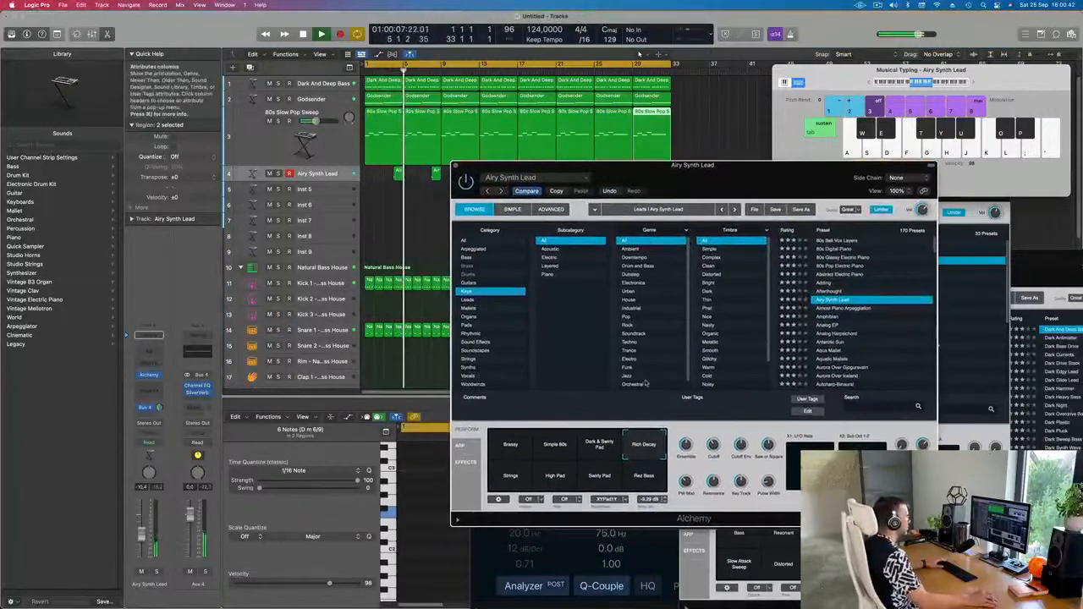
{"action": "left_click", "coordinate": [508, 456]}
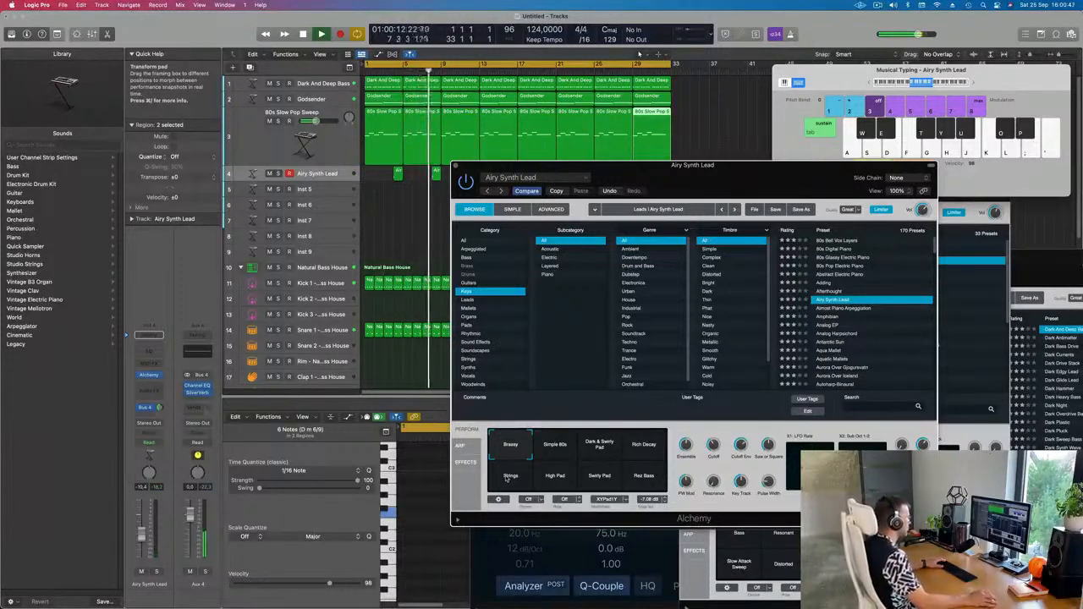
{"action": "left_click", "coordinate": [508, 479]}
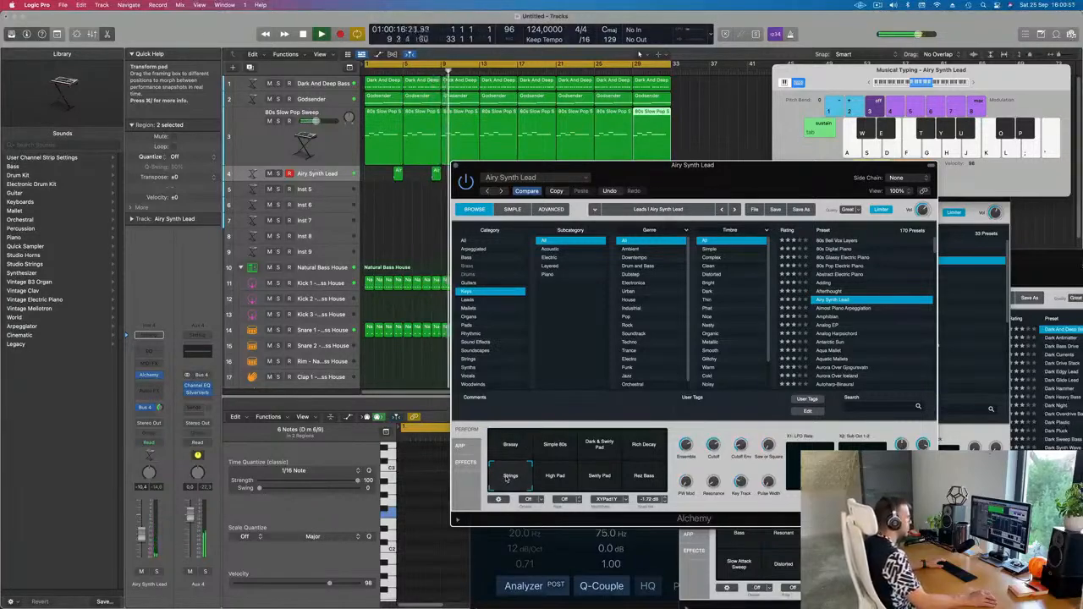
{"action": "left_click_drag", "start_coordinate": [762, 172], "coordinate": [771, 225]}
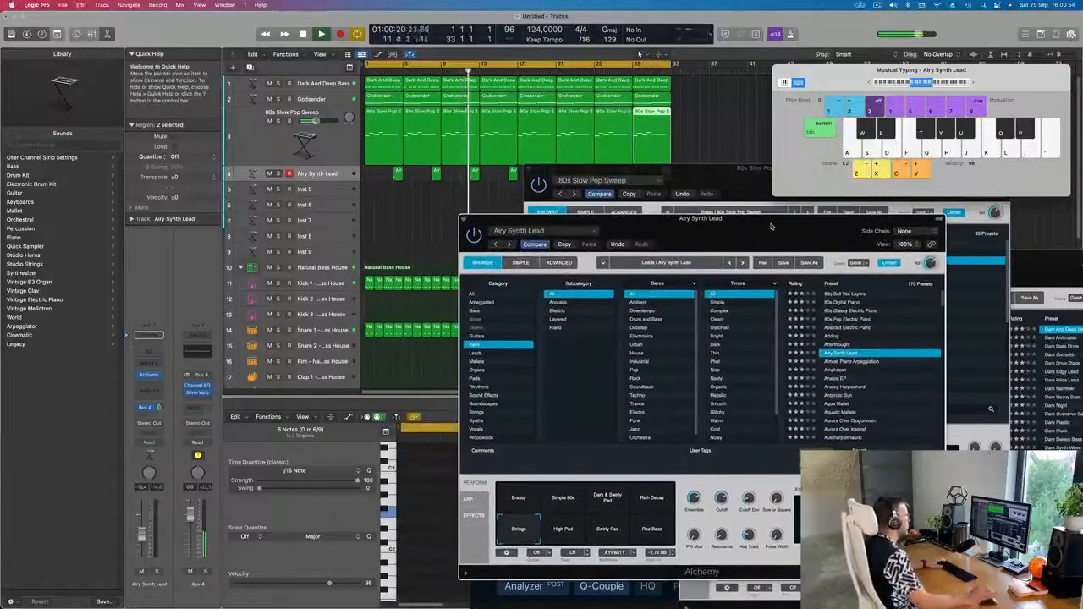
{"action": "left_click", "coordinate": [519, 499]}
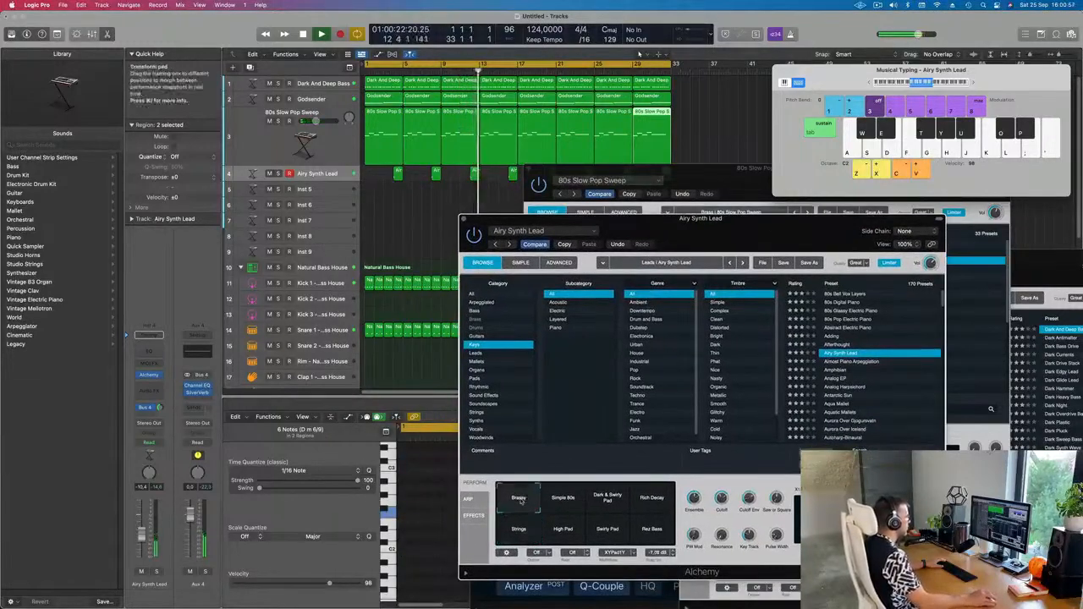
{"action": "key", "text": "space"}
{"action": "key", "text": "space"}
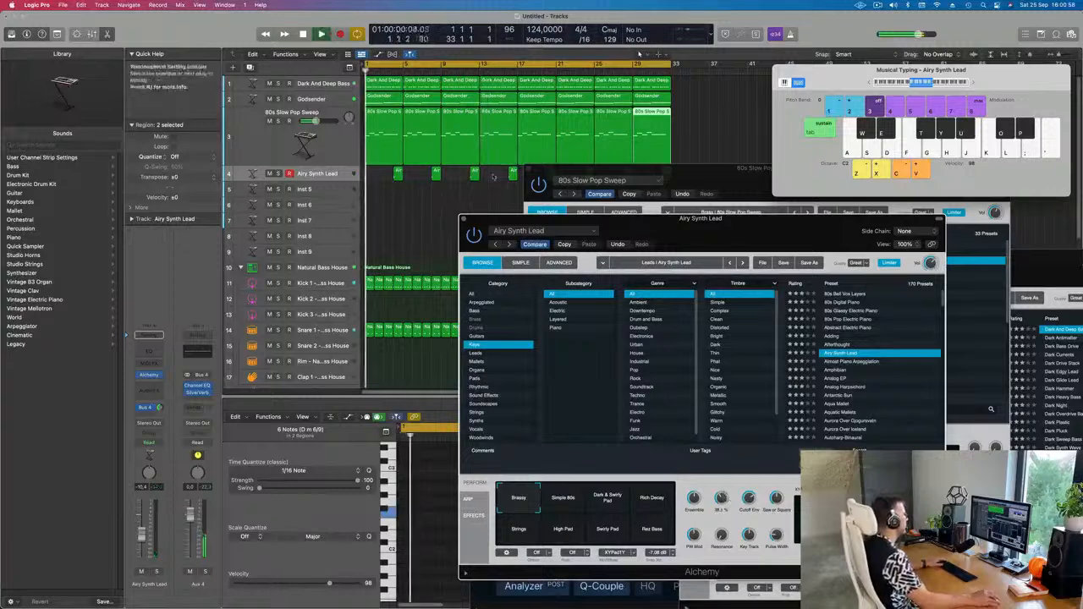
Select the 80s Slow Pop Sweep track and open its Alchemy instrument beside the track list.
{"action": "left_click", "coordinate": [269, 142]}
{"action": "key", "text": "space"}
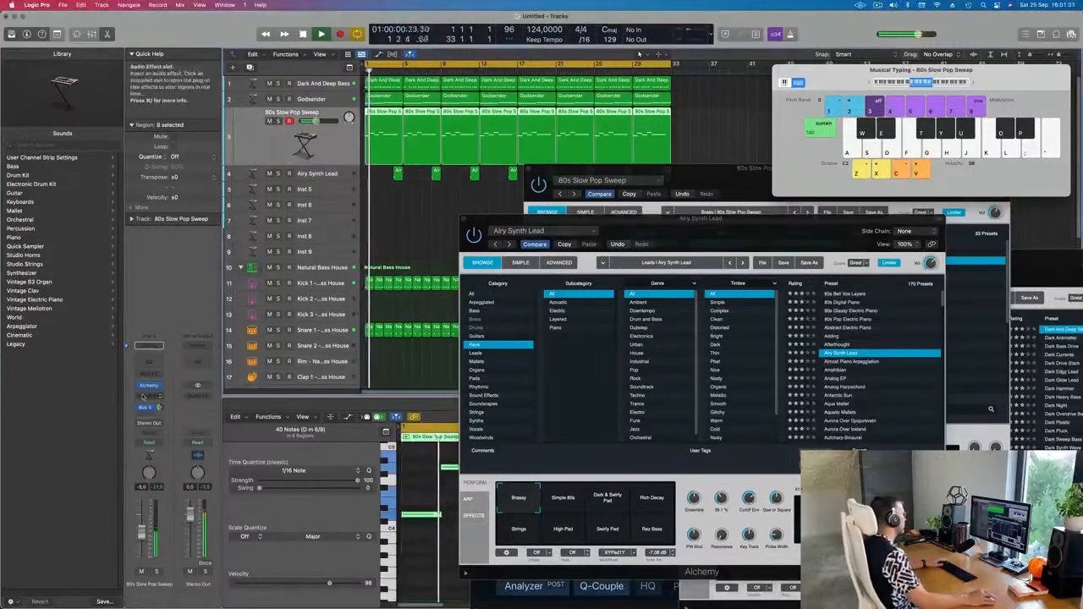
{"action": "left_click", "coordinate": [149, 386]}
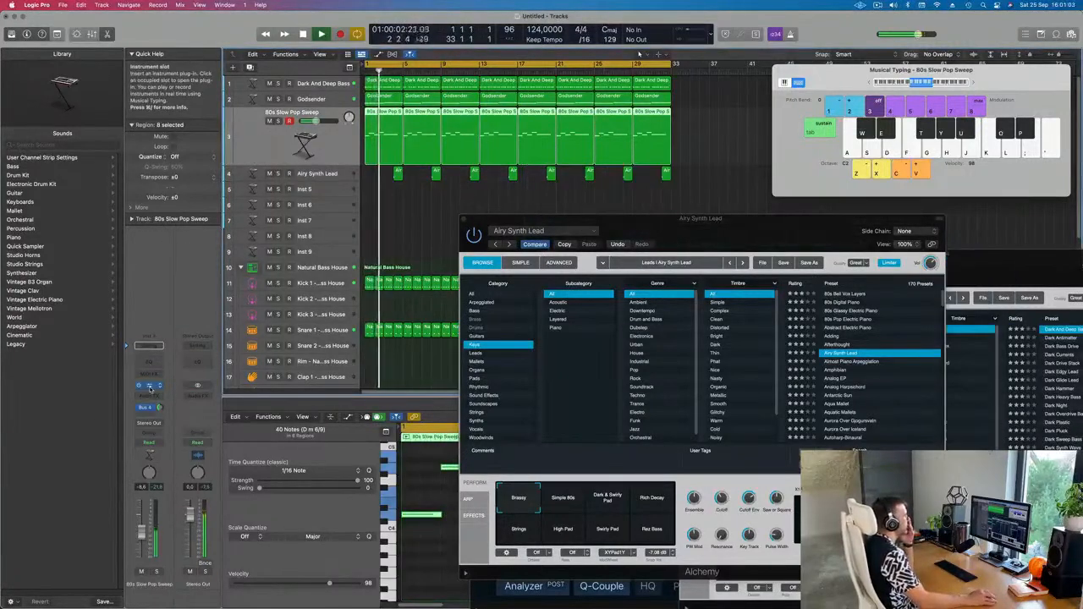
{"action": "left_click", "coordinate": [149, 386]}
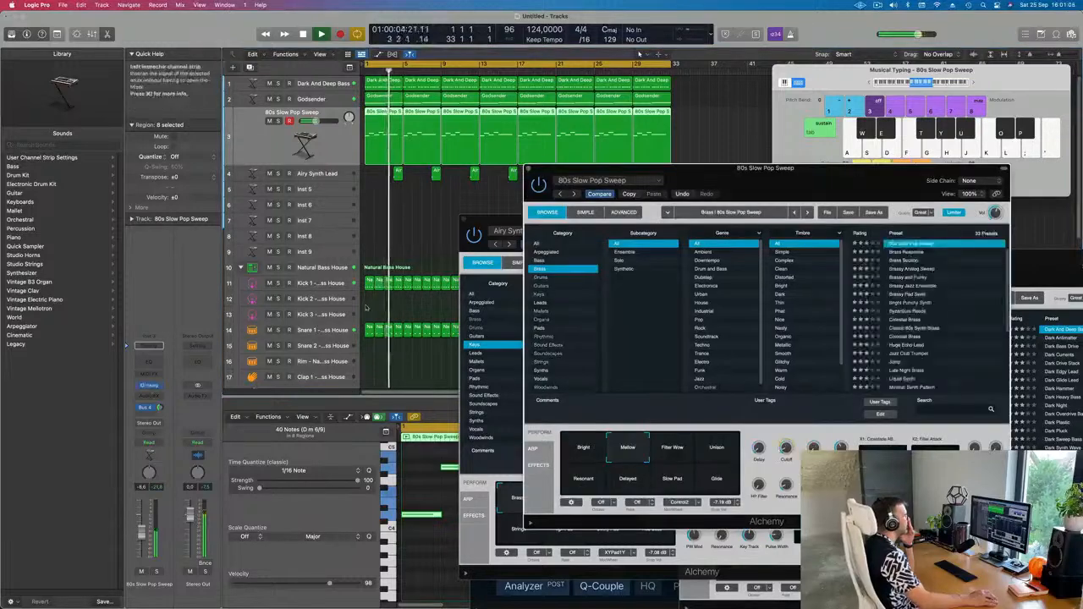
{"action": "left_click_drag", "start_coordinate": [753, 189], "coordinate": [643, 188]}
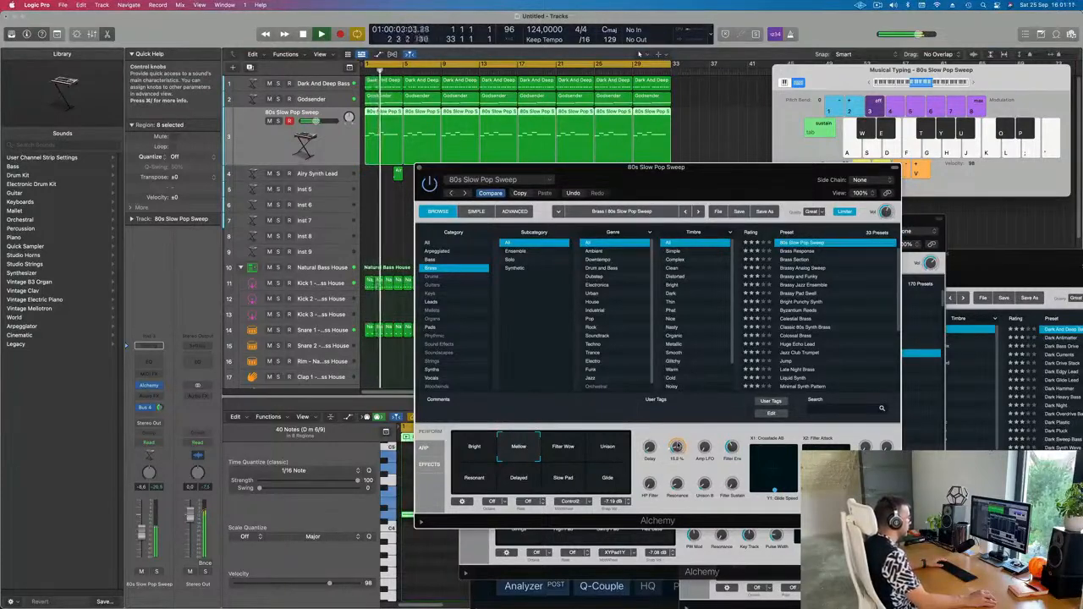
Audition the other transform-pad snapshots of the 80s Slow Pop Sweep during playback and return to Mellow.
{"action": "left_click", "coordinate": [613, 450]}
{"action": "key", "text": "space"}
{"action": "key", "text": "space"}
{"action": "left_click", "coordinate": [571, 448]}
{"action": "key", "text": "space"}
{"action": "left_click", "coordinate": [518, 447]}
{"action": "left_click", "coordinate": [474, 450]}
{"action": "left_click", "coordinate": [474, 479]}
{"action": "key", "text": "space"}
{"action": "left_click", "coordinate": [518, 479]}
{"action": "left_click", "coordinate": [563, 480]}
{"action": "left_click", "coordinate": [607, 479]}
{"action": "left_click", "coordinate": [517, 448]}
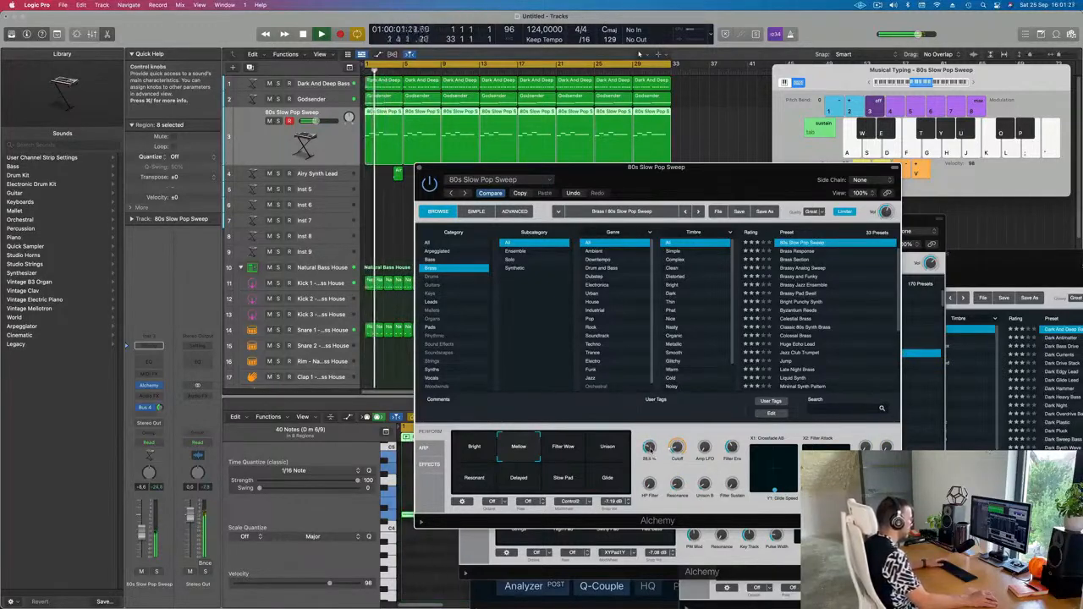
Adjust the Delay, HP Filter and Amp LFO amounts of the 80s Slow Pop Sweep patch while replaying the opening bars.
{"action": "left_click_drag", "start_coordinate": [654, 399], "coordinate": [655, 390]}
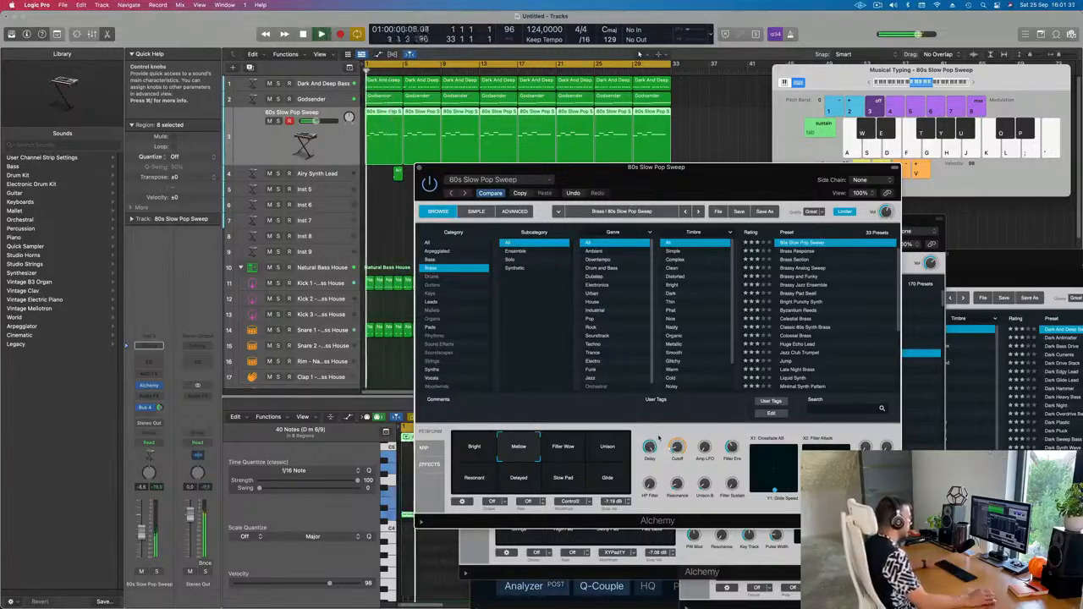
{"action": "key", "text": "space"}
{"action": "key", "text": "space"}
{"action": "left_click_drag", "start_coordinate": [649, 493], "coordinate": [650, 446]}
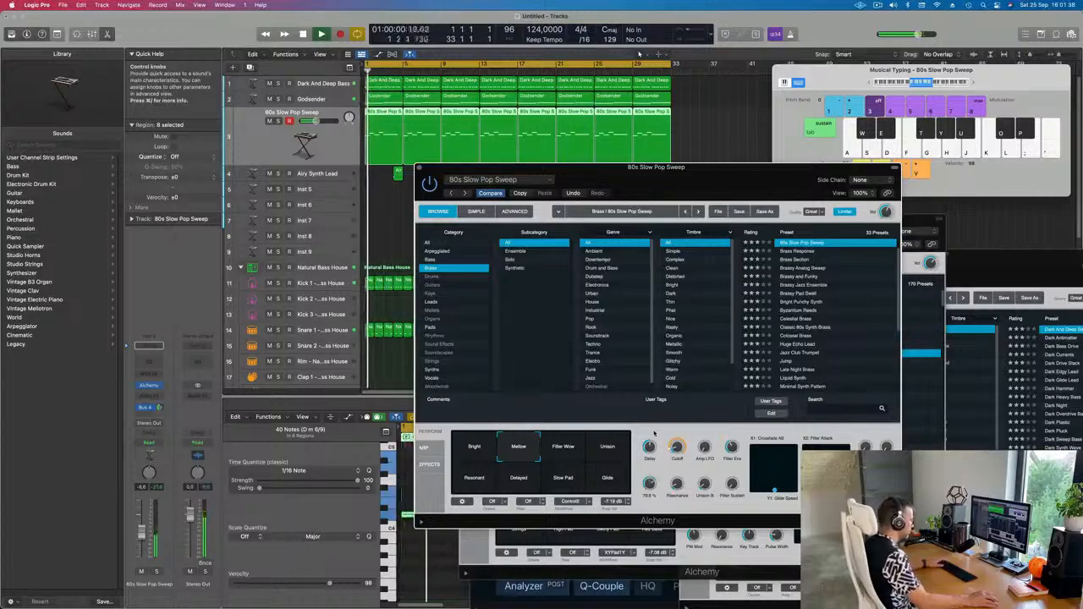
{"action": "key", "text": "space"}
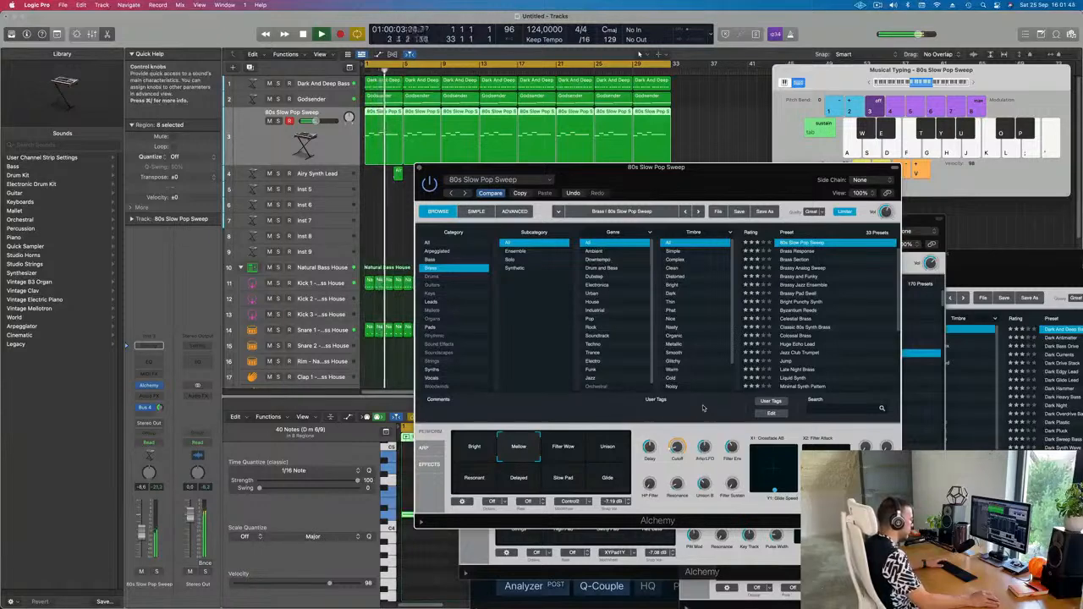
{"action": "key", "text": "space"}
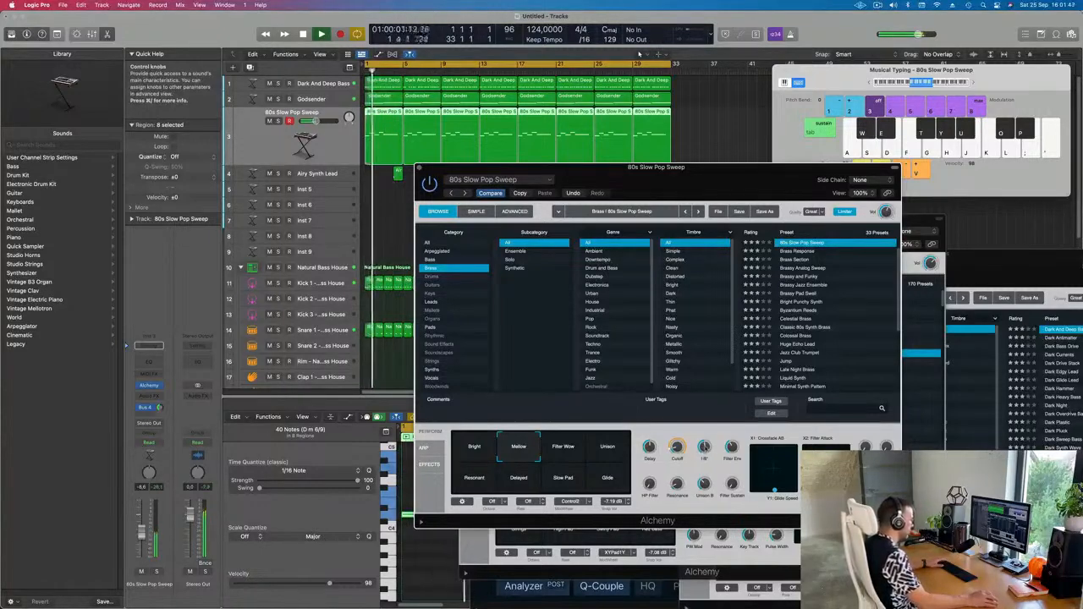
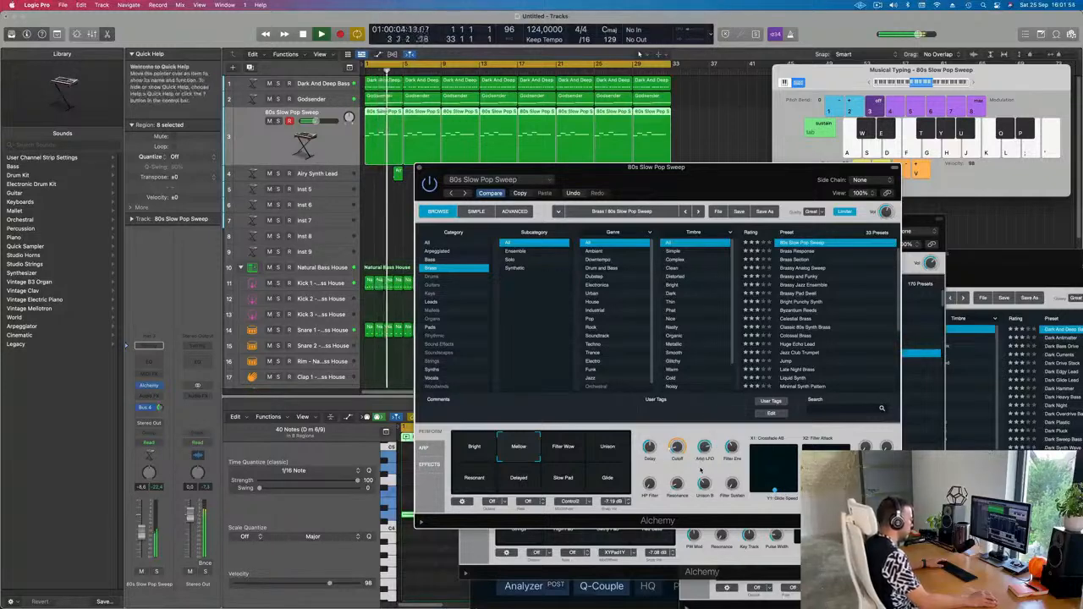
Adjust the Unison B and Filter Sustain amounts of the 80s Slow Pop Sweep patch while replaying from the start.
{"action": "key", "text": "Return"}
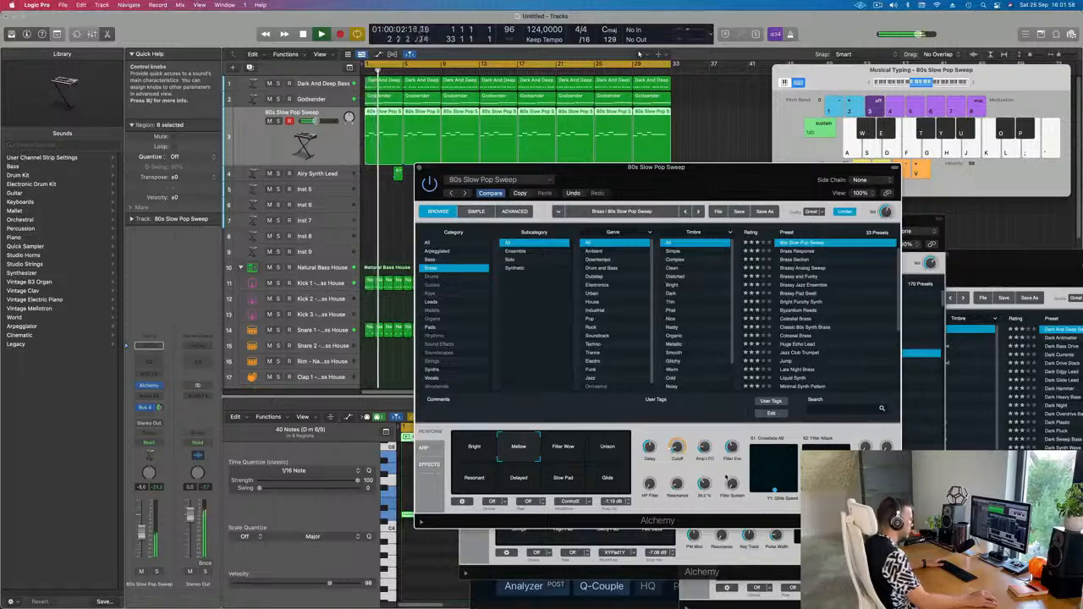
{"action": "key", "text": "Return"}
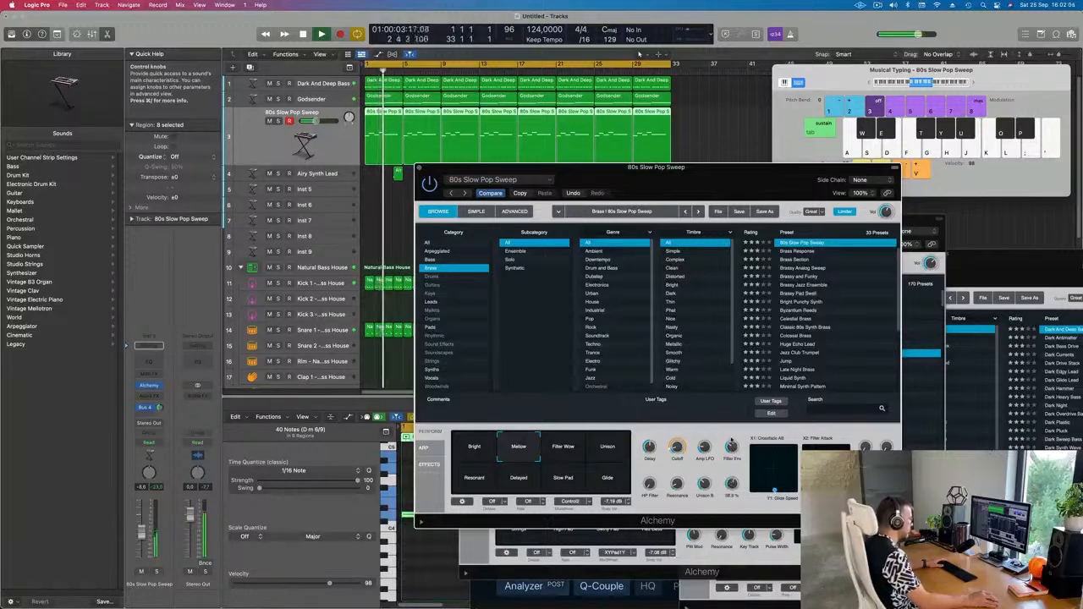
{"action": "key", "text": "Return"}
{"action": "key", "text": "space"}
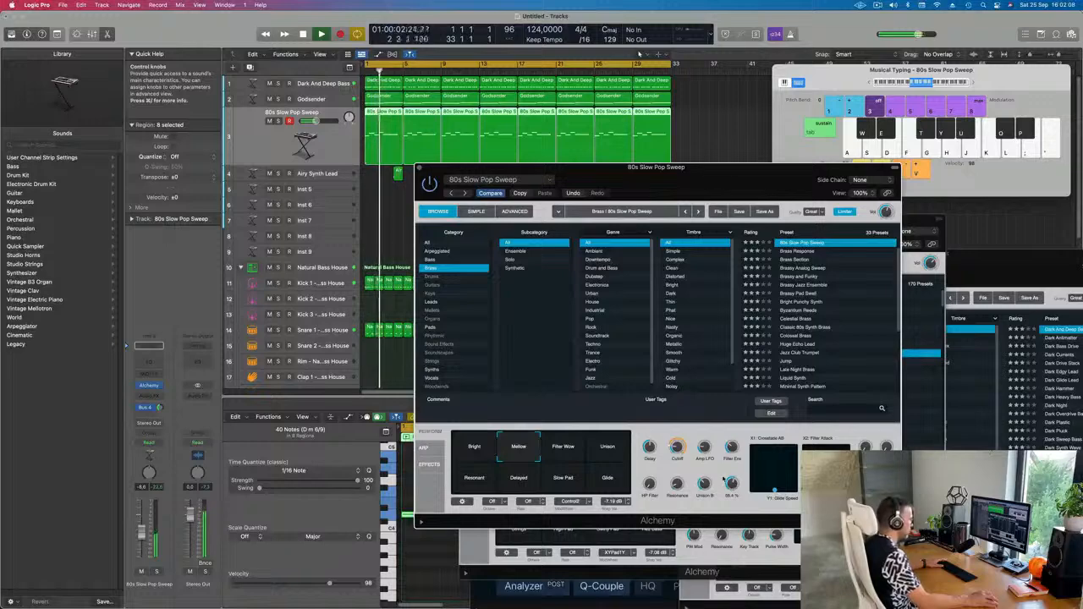
Fine-tune the patch's Filter Env, Amp LFO and Delay, and slightly raise the 80s Slow Pop Sweep track's volume.
{"action": "left_click_drag", "start_coordinate": [700, 169], "coordinate": [767, 125]}
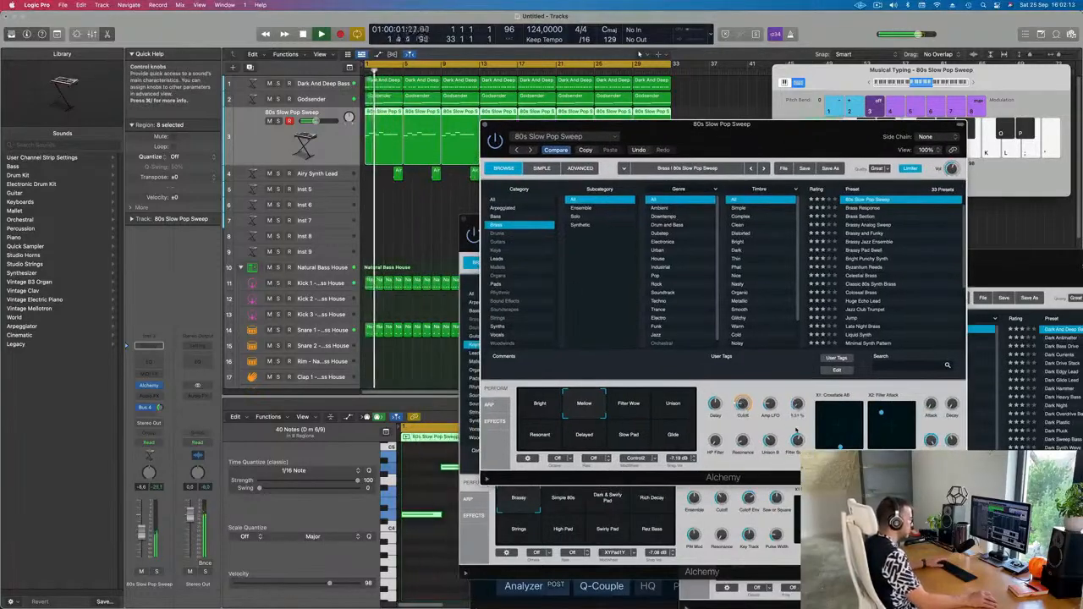
{"action": "key", "text": "Return"}
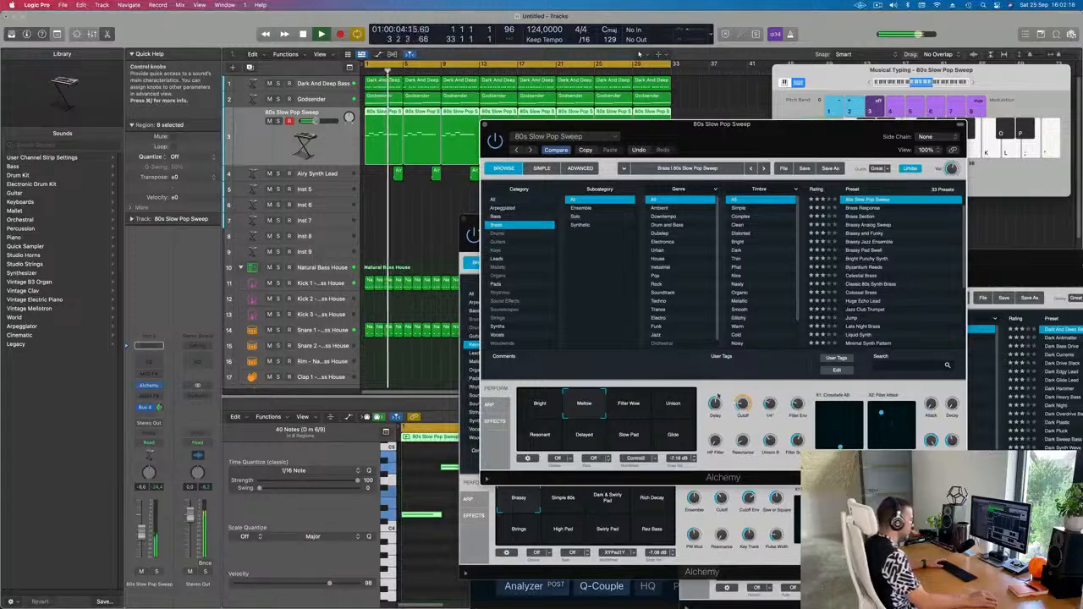
{"action": "key", "text": "Return"}
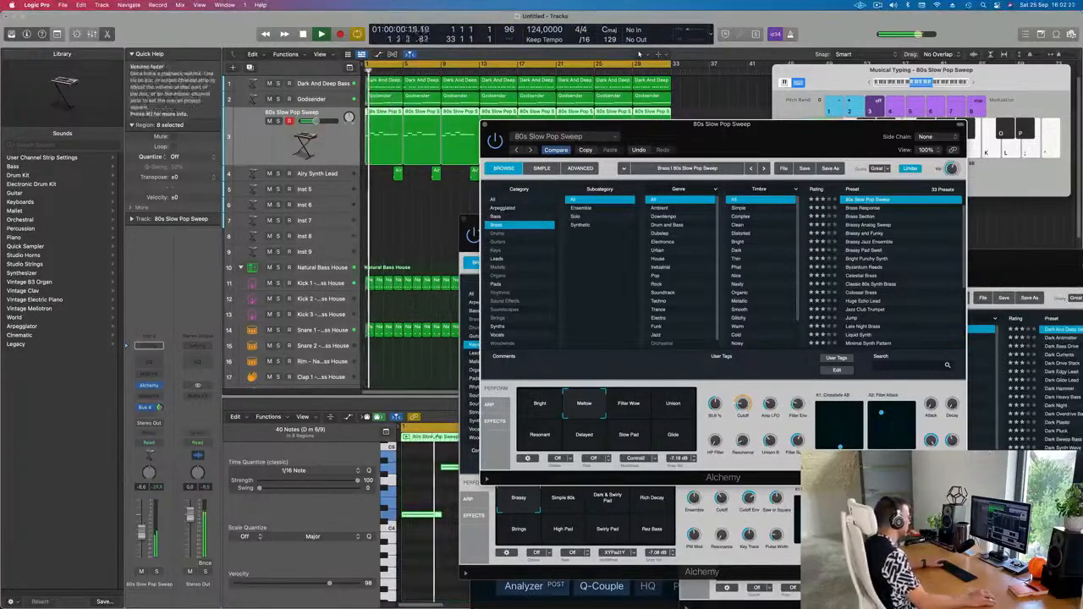
{"action": "left_click_drag", "start_coordinate": [141, 532], "coordinate": [142, 526]}
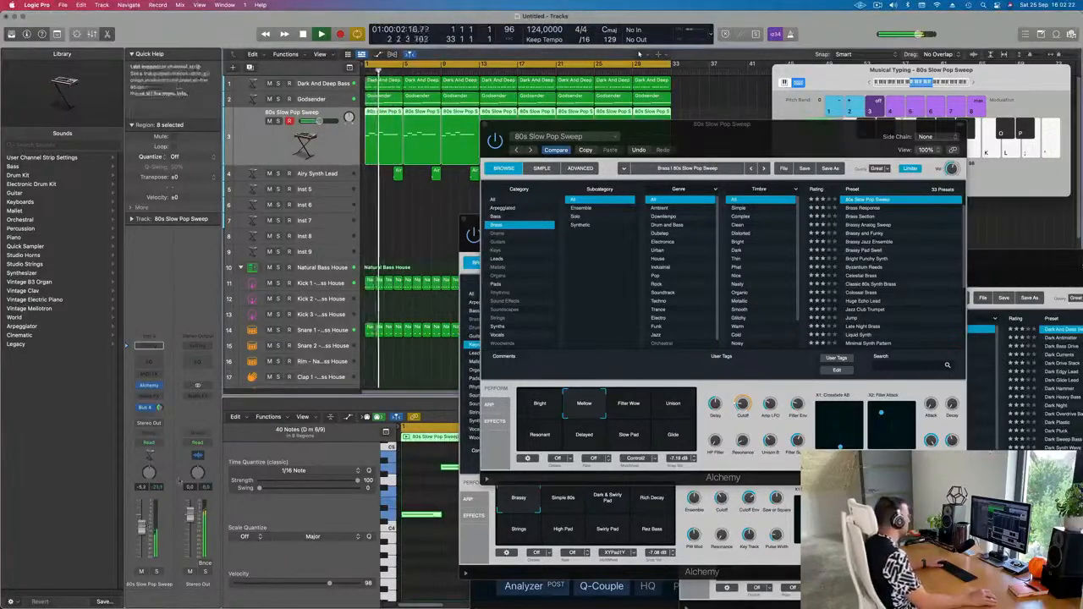
Insert a Compressor from the Dynamics effects on the 80s Slow Pop Sweep track.
{"action": "left_click", "coordinate": [149, 395]}
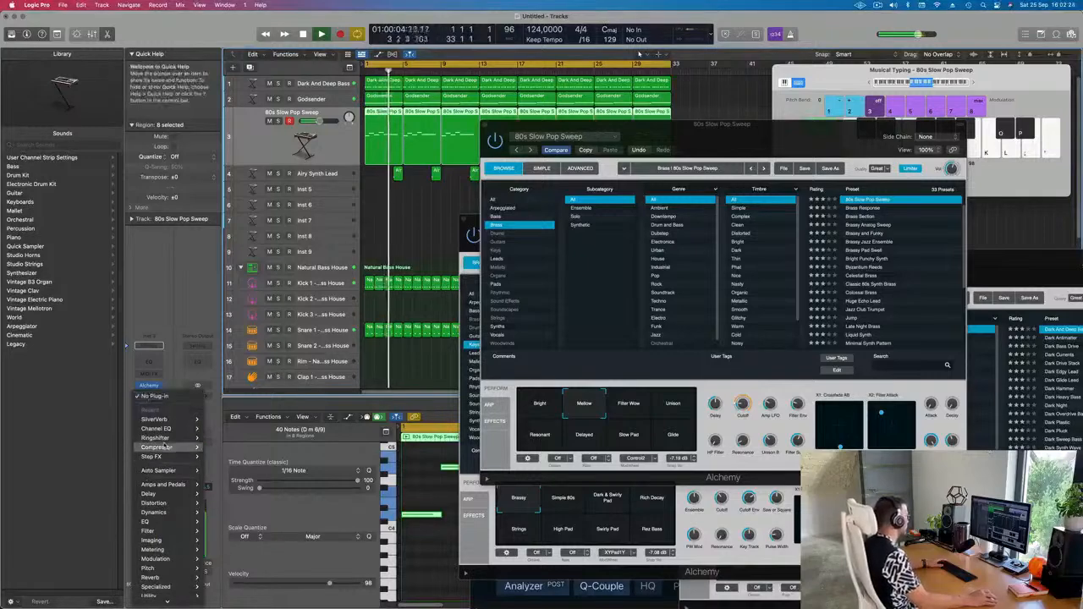
{"action": "mouse_move", "coordinate": [165, 532]}
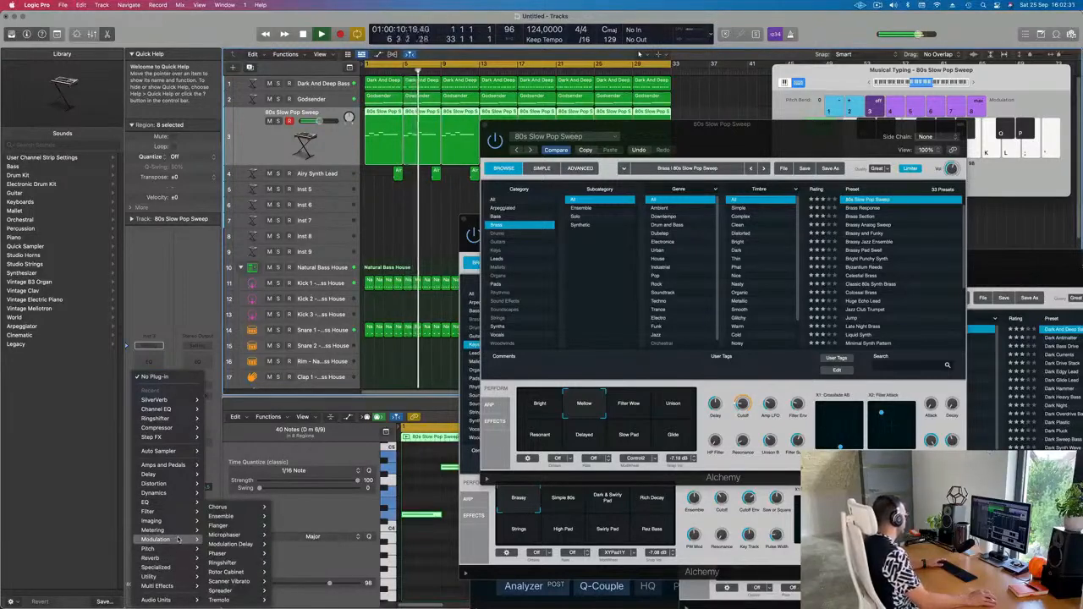
{"action": "mouse_move", "coordinate": [161, 492]}
{"action": "mouse_move", "coordinate": [222, 494]}
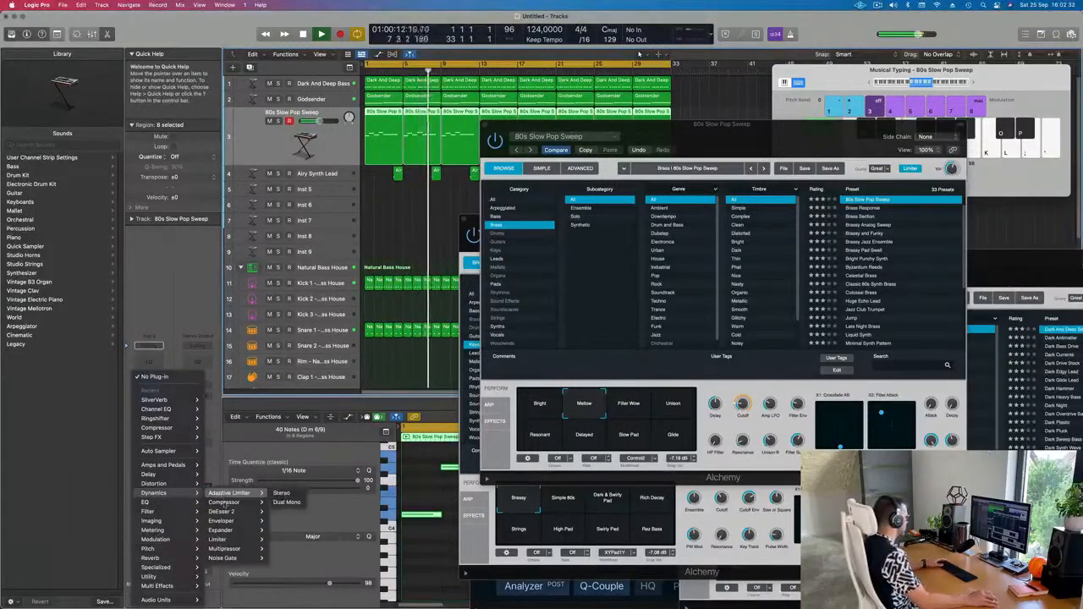
{"action": "left_click", "coordinate": [283, 503]}
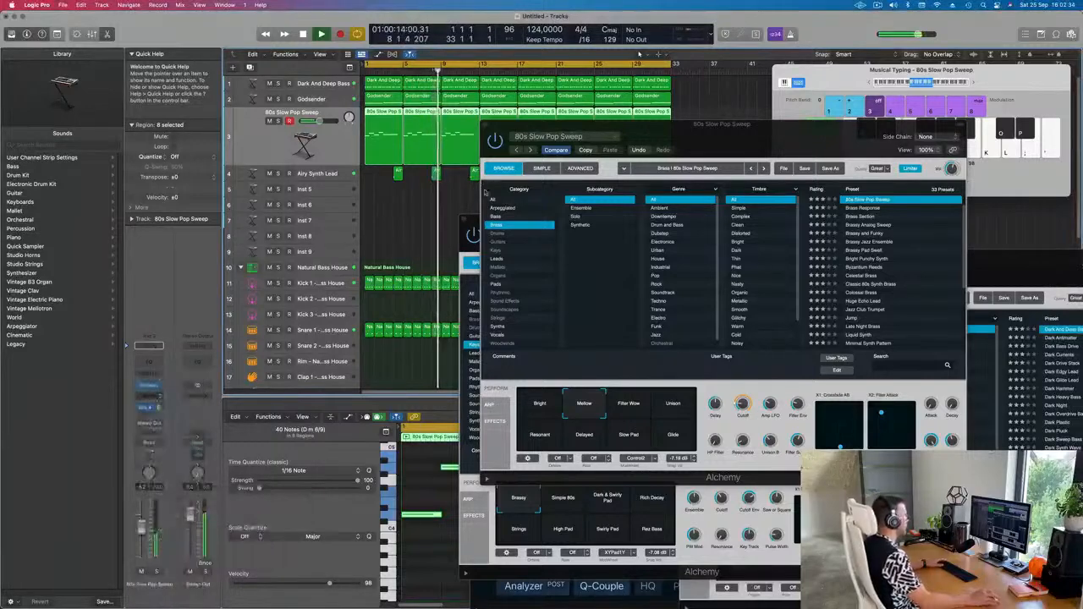
Set the compressor's side chain source to Inst 10.
{"action": "left_click_drag", "start_coordinate": [650, 137], "coordinate": [631, 133]}
{"action": "key", "text": "space"}
{"action": "key", "text": "space"}
{"action": "left_click", "coordinate": [791, 131]}
{"action": "mouse_move", "coordinate": [802, 166]}
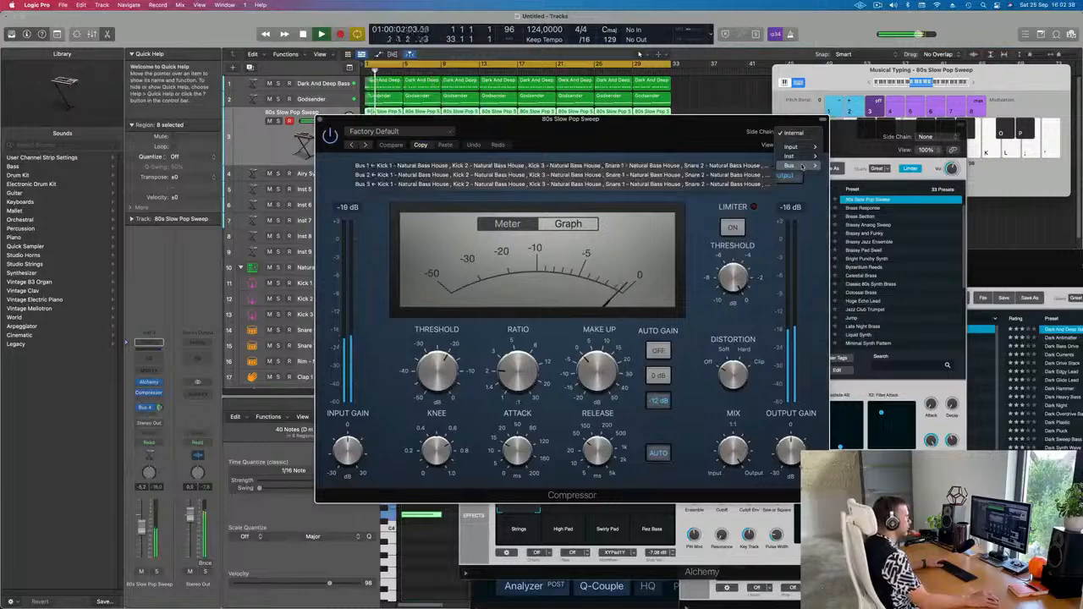
{"action": "left_click", "coordinate": [734, 165]}
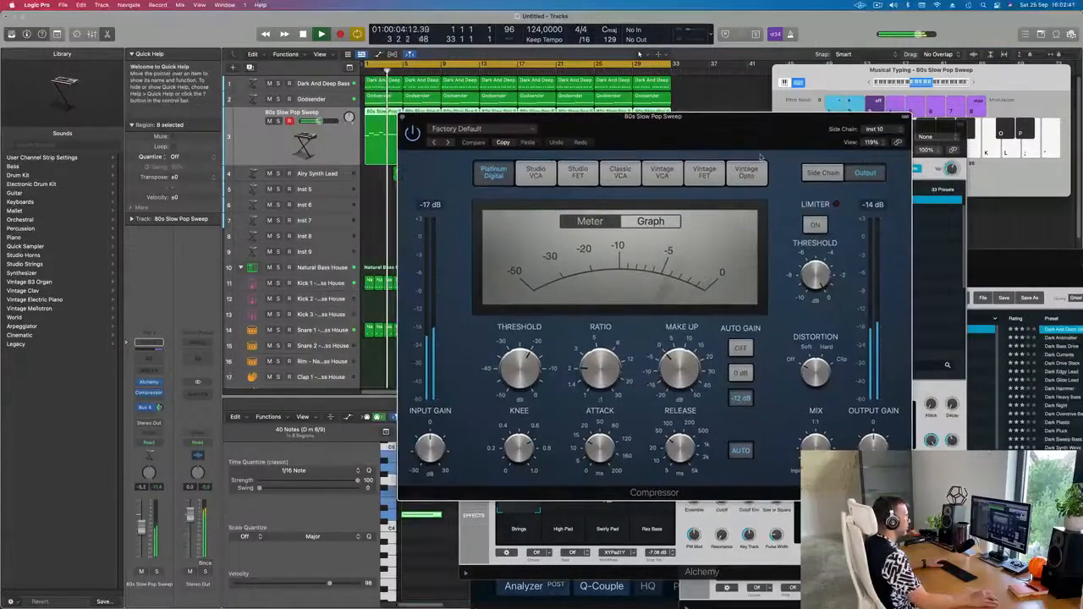
Set the compressor's attack to about 12.5 ms and fine-tune its ratio and threshold while replaying from the start.
{"action": "key", "text": "space"}
{"action": "key", "text": "space"}
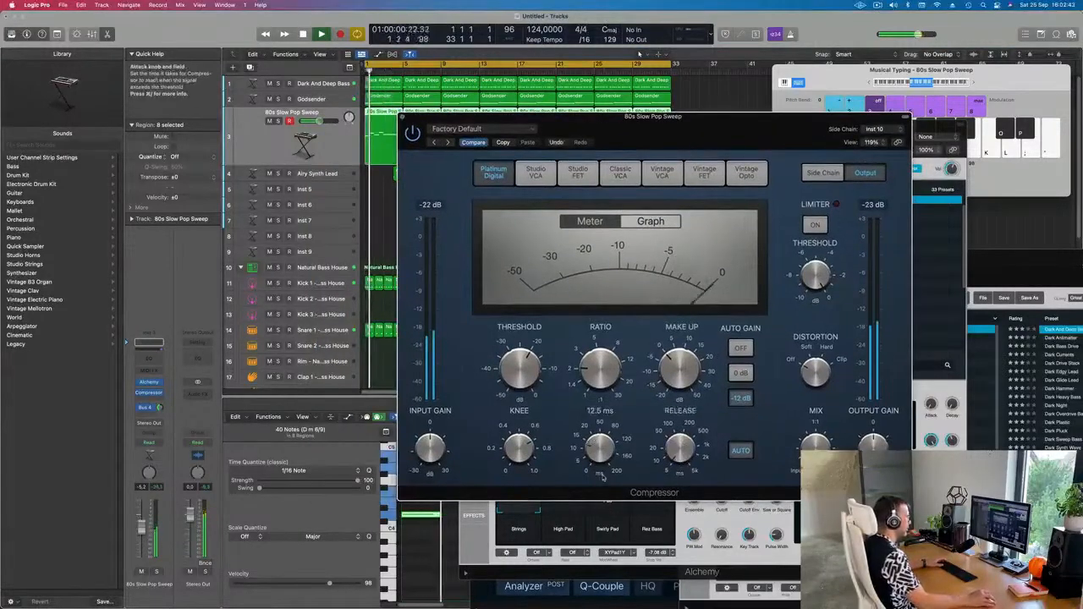
{"action": "left_click_drag", "start_coordinate": [595, 348], "coordinate": [596, 345]}
{"action": "left_click_drag", "start_coordinate": [522, 361], "coordinate": [522, 364]}
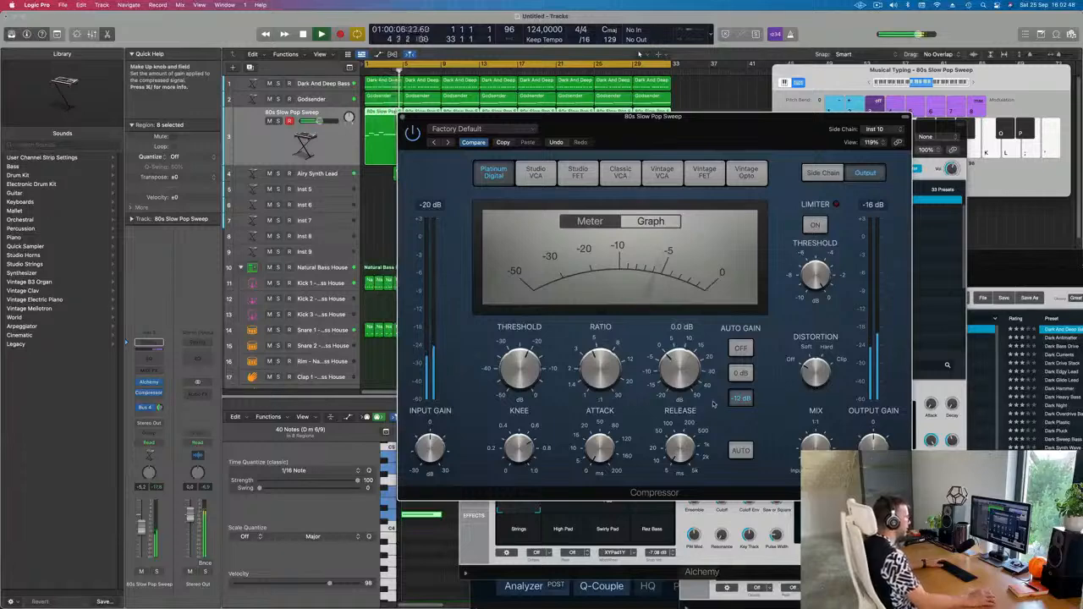
{"action": "left_click_drag", "start_coordinate": [711, 135], "coordinate": [756, 119]}
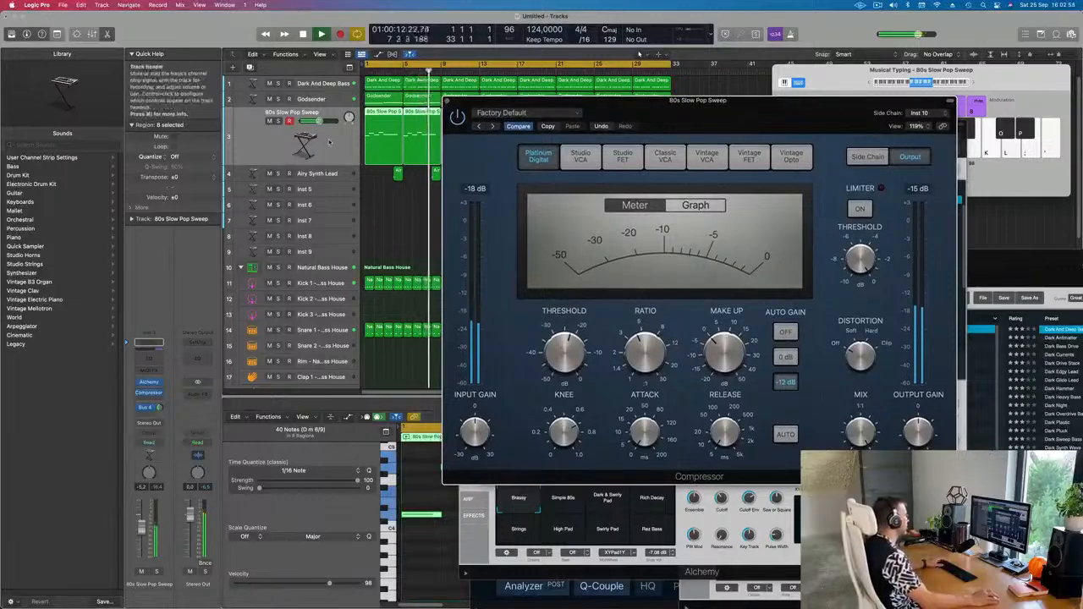
Select the Dark And Deep Bass track, close Musical Typing and the plug-in windows in the way, and show the mixer.
{"action": "left_click", "coordinate": [347, 83]}
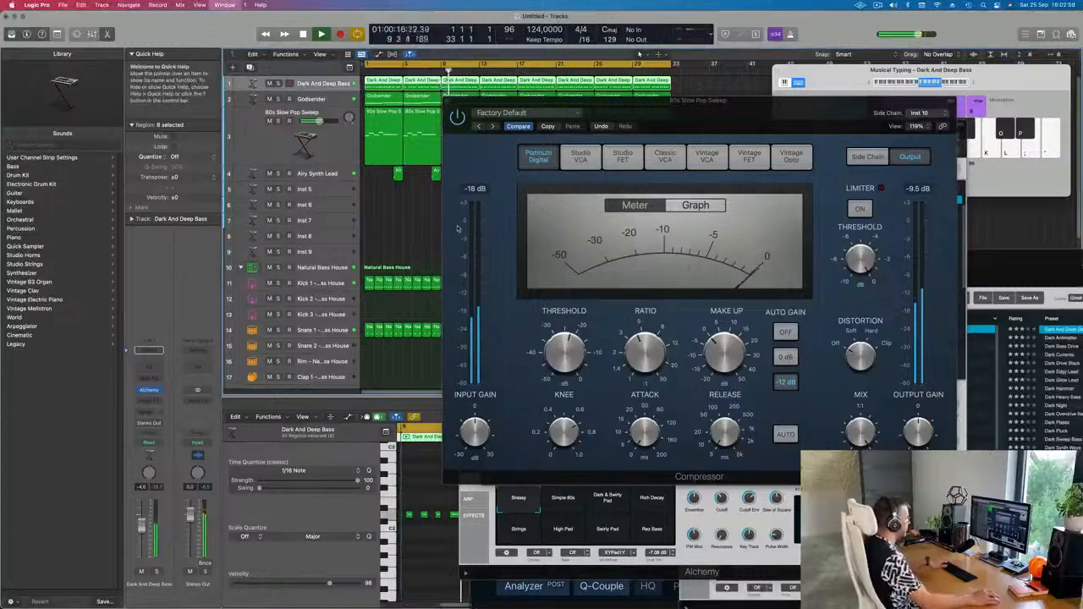
{"action": "key", "text": "super+k"}
{"action": "left_click", "coordinate": [447, 102]}
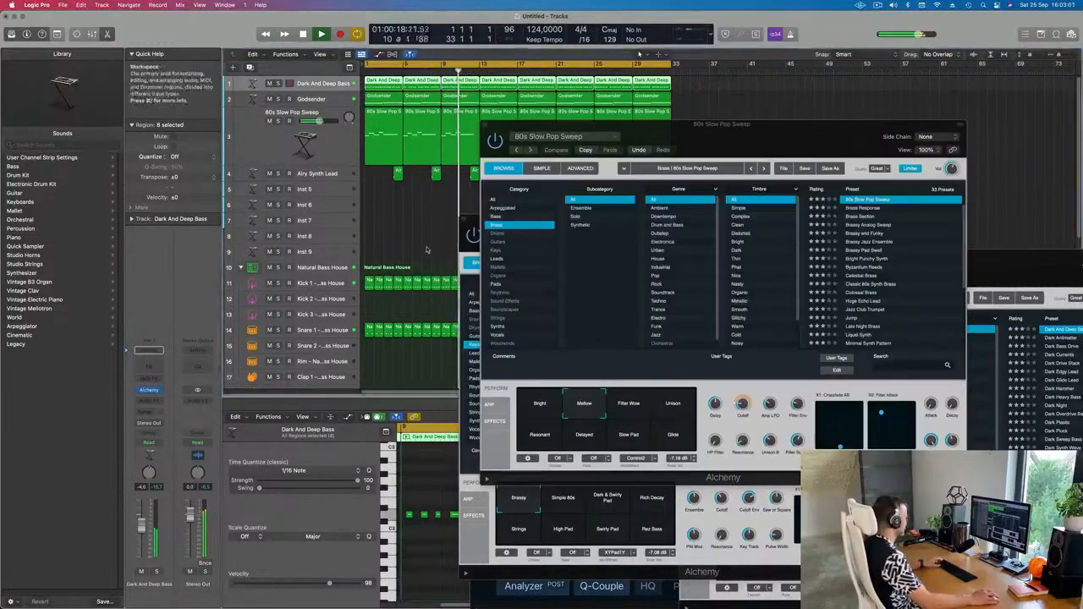
{"action": "key", "text": "x"}
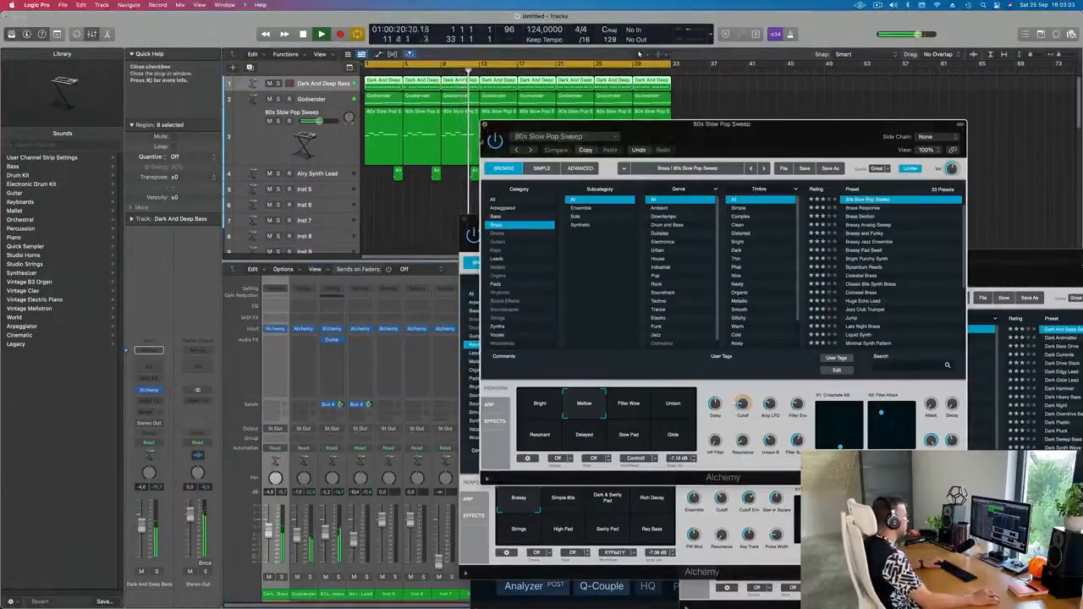
{"action": "left_click", "coordinate": [486, 129]}
{"action": "left_click", "coordinate": [462, 218]}
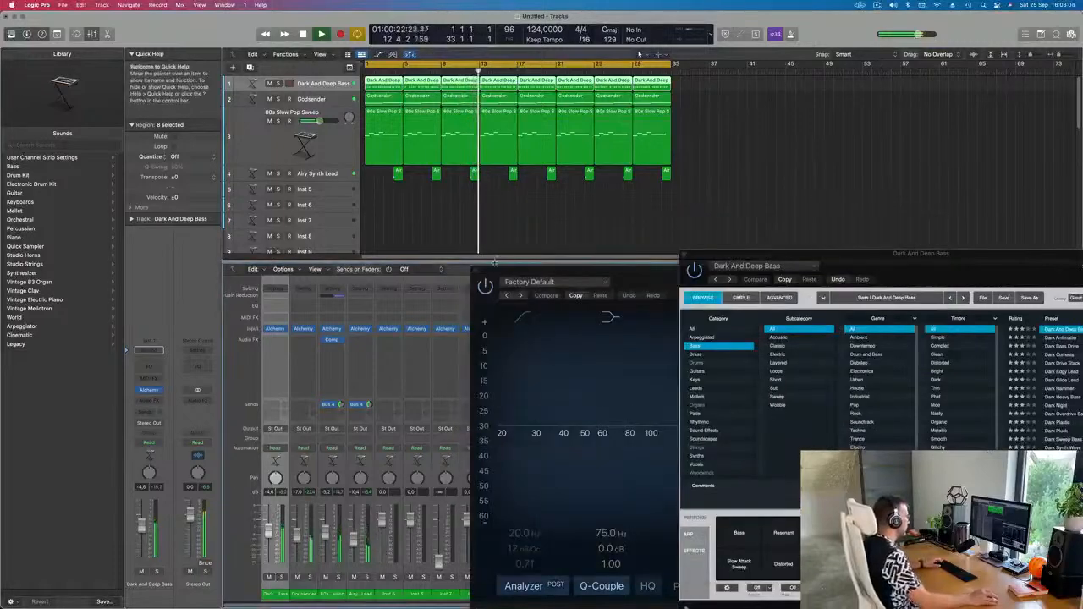
{"action": "left_click", "coordinate": [479, 274]}
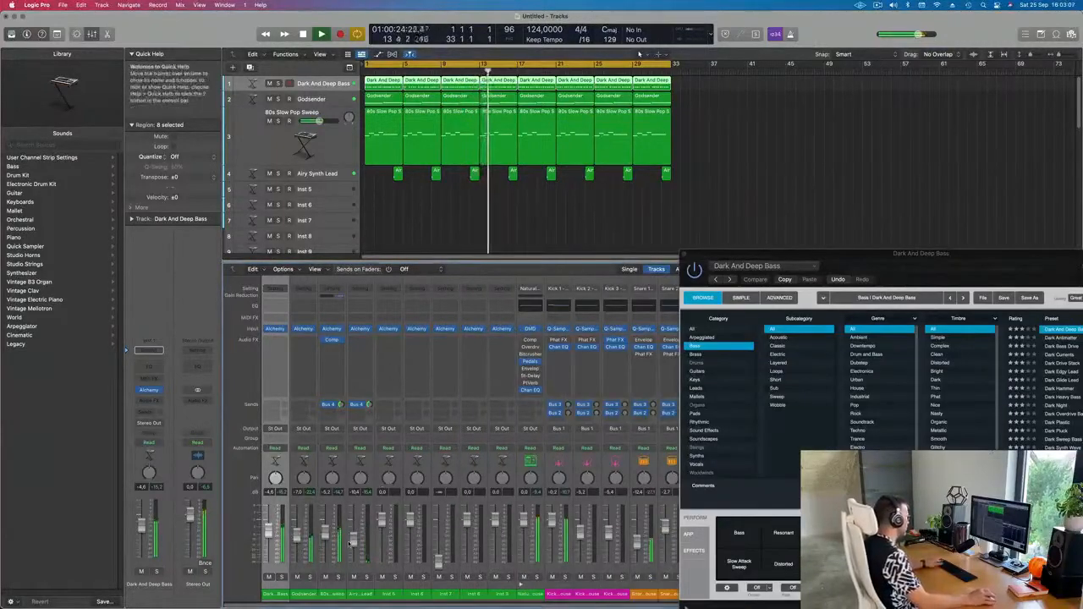
Copy the 80s Slow Pop Sweep's compressor onto the Dark And Deep Bass channel and open the copy while replaying from the start.
{"action": "key", "text": "Return"}
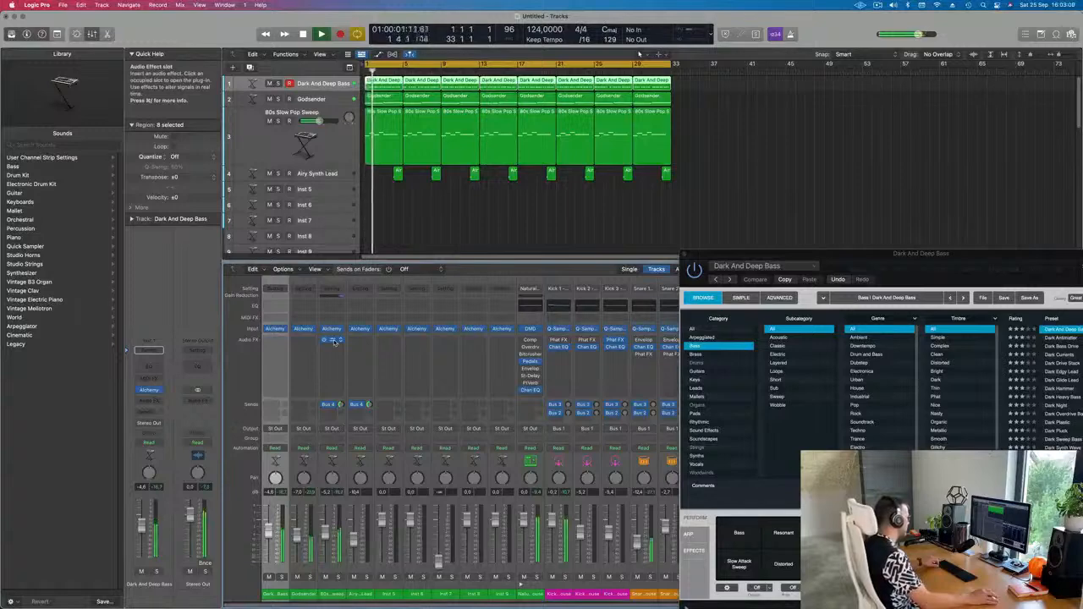
{"action": "left_click_drag", "start_coordinate": [334, 340], "coordinate": [283, 342]}
{"action": "key", "text": "Return"}
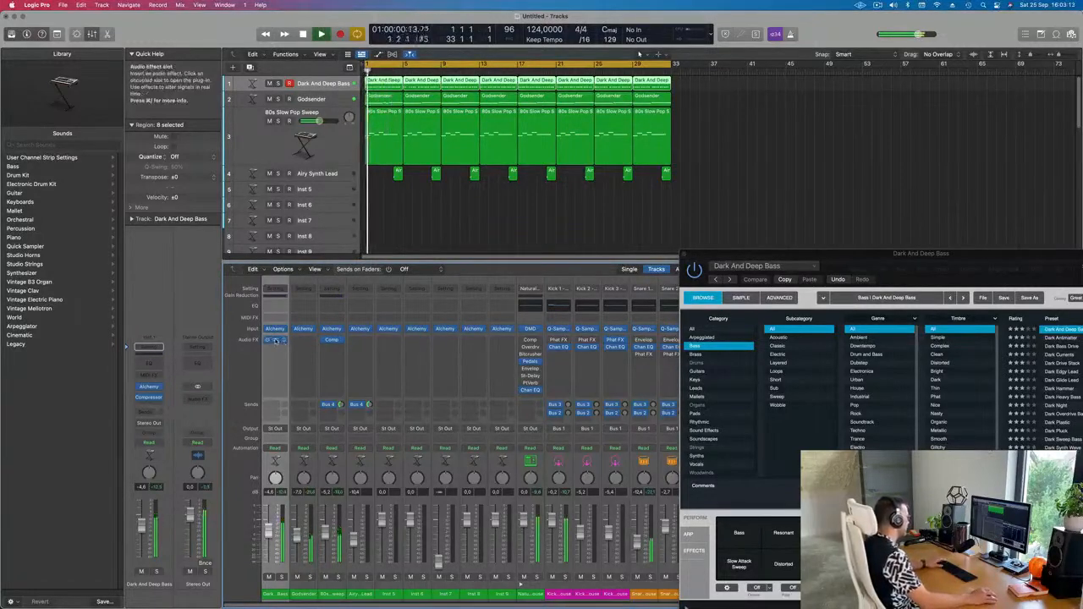
{"action": "left_click", "coordinate": [275, 340]}
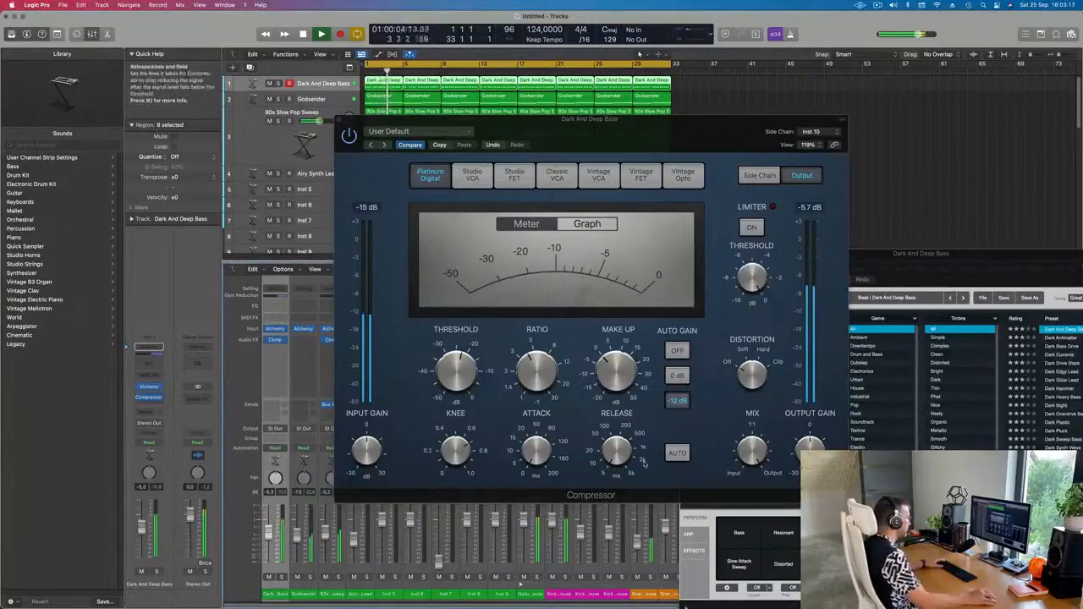
Try the bass compressor's auto release on and off, lower the Dark And Deep Bass volume slightly, and close the compressor.
{"action": "left_click", "coordinate": [679, 455]}
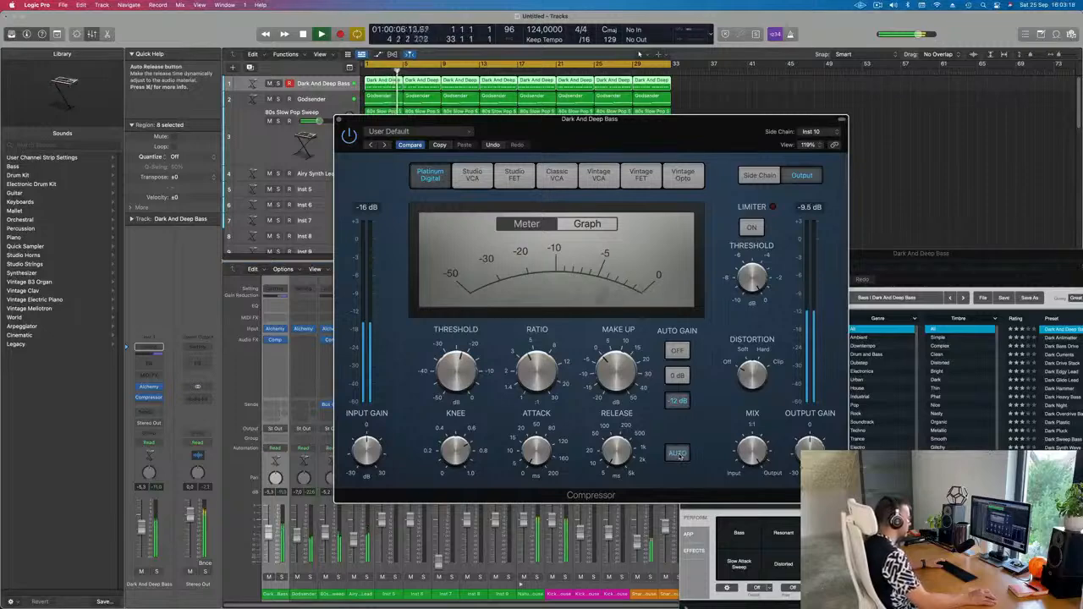
{"action": "left_click", "coordinate": [679, 456]}
{"action": "left_click_drag", "start_coordinate": [269, 534], "coordinate": [268, 537]}
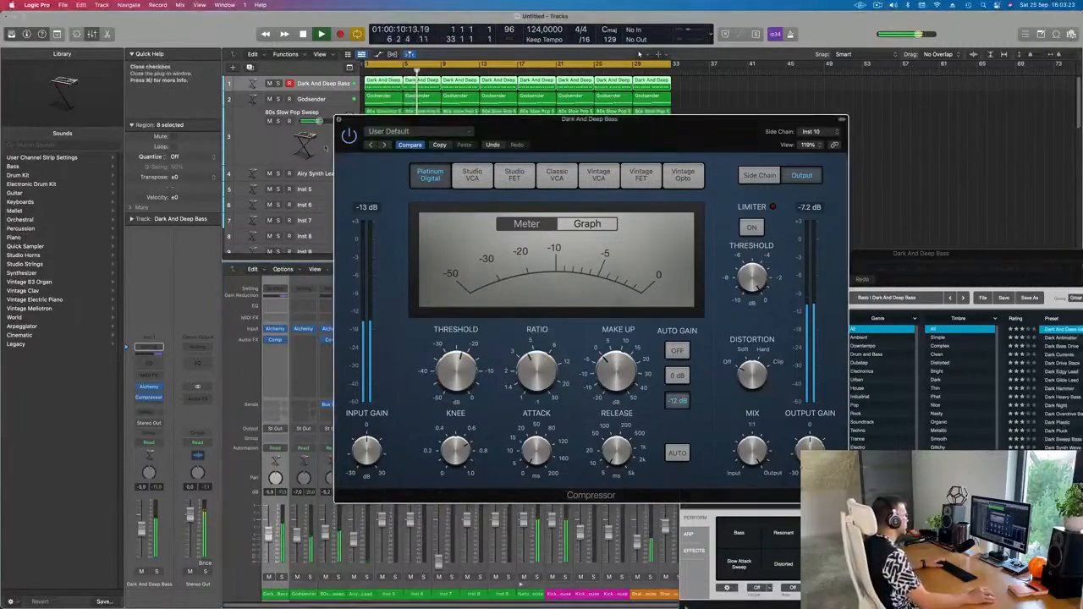
{"action": "left_click", "coordinate": [340, 120]}
Lower the Cutoff slightly in the Dark And Deep Bass Alchemy patch and raise the track's volume a little while replaying.
{"action": "key", "text": "space"}
{"action": "key", "text": "space"}
{"action": "left_click", "coordinate": [276, 329]}
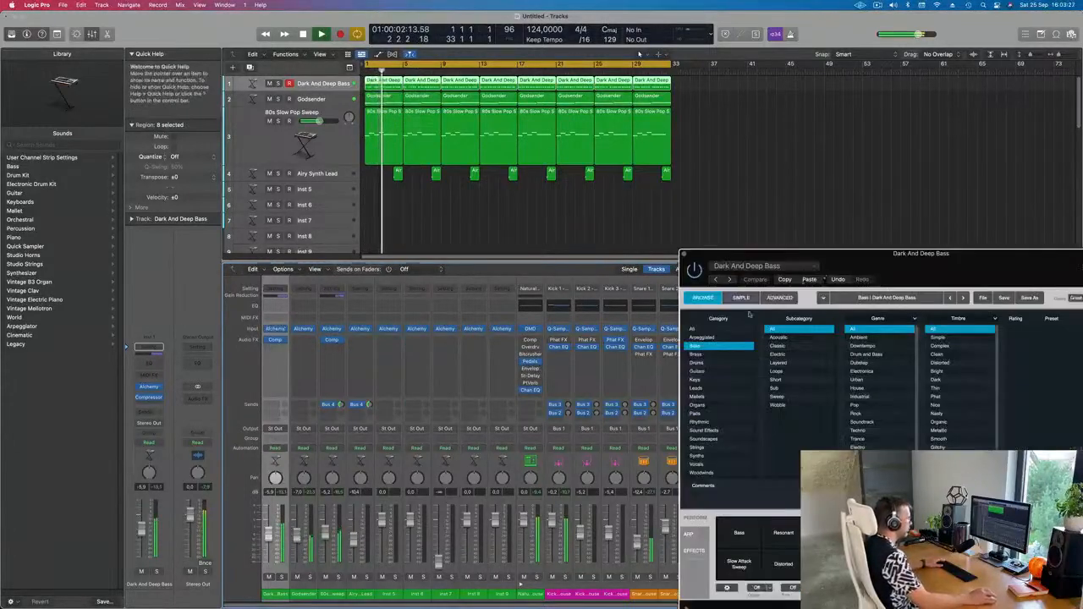
{"action": "left_click_drag", "start_coordinate": [939, 254], "coordinate": [632, 144]}
{"action": "left_click_drag", "start_coordinate": [632, 423], "coordinate": [630, 432]}
{"action": "key", "text": "Return"}
{"action": "left_click_drag", "start_coordinate": [268, 537], "coordinate": [268, 533]}
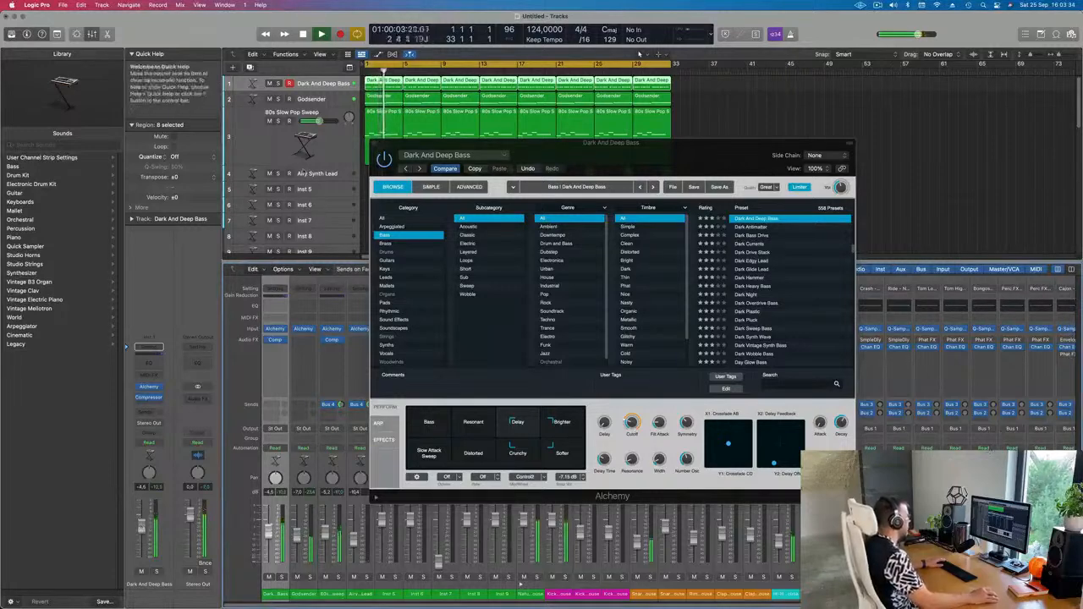
{"action": "left_click", "coordinate": [375, 143]}
Select the Inst 5 track and open its Alchemy instrument while replaying from the start.
{"action": "scroll", "coordinate": [391, 207], "scroll_direction": "down", "scroll_amount": 2}
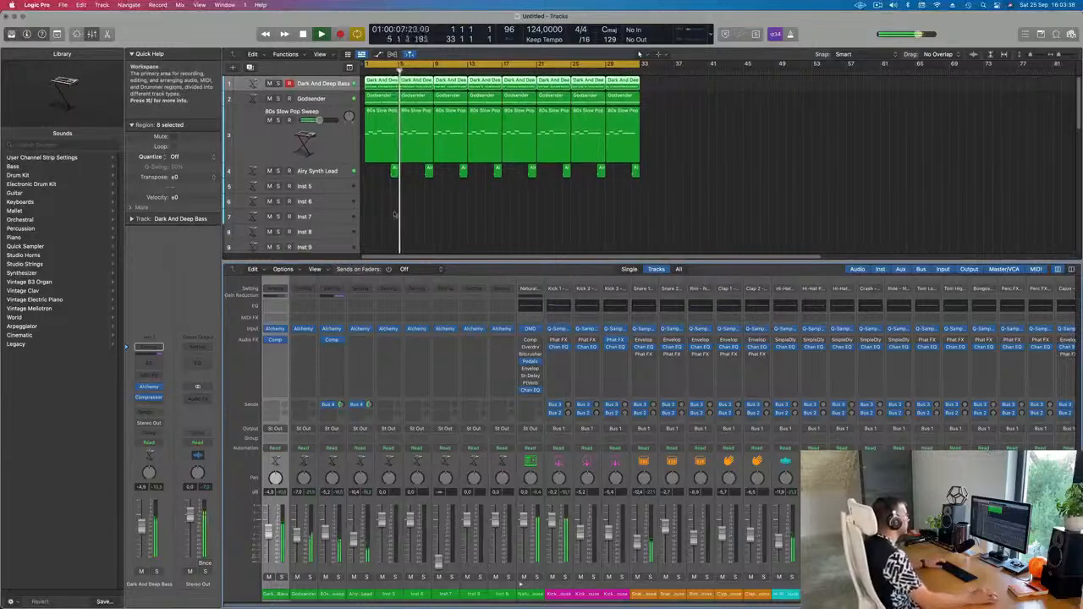
{"action": "left_click", "coordinate": [320, 193]}
{"action": "key", "text": "Return"}
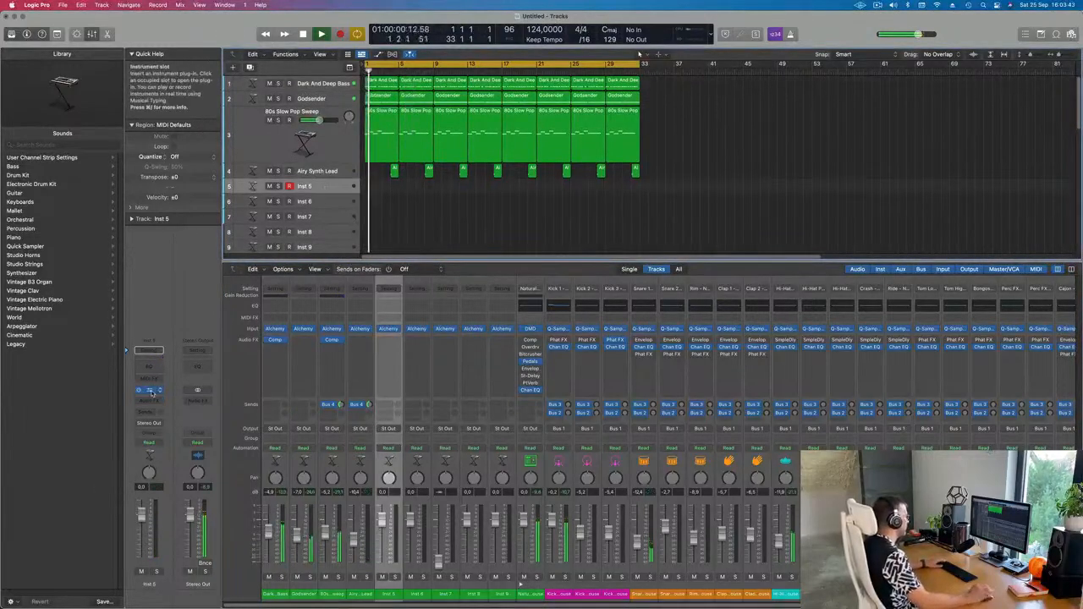
{"action": "left_click", "coordinate": [149, 390]}
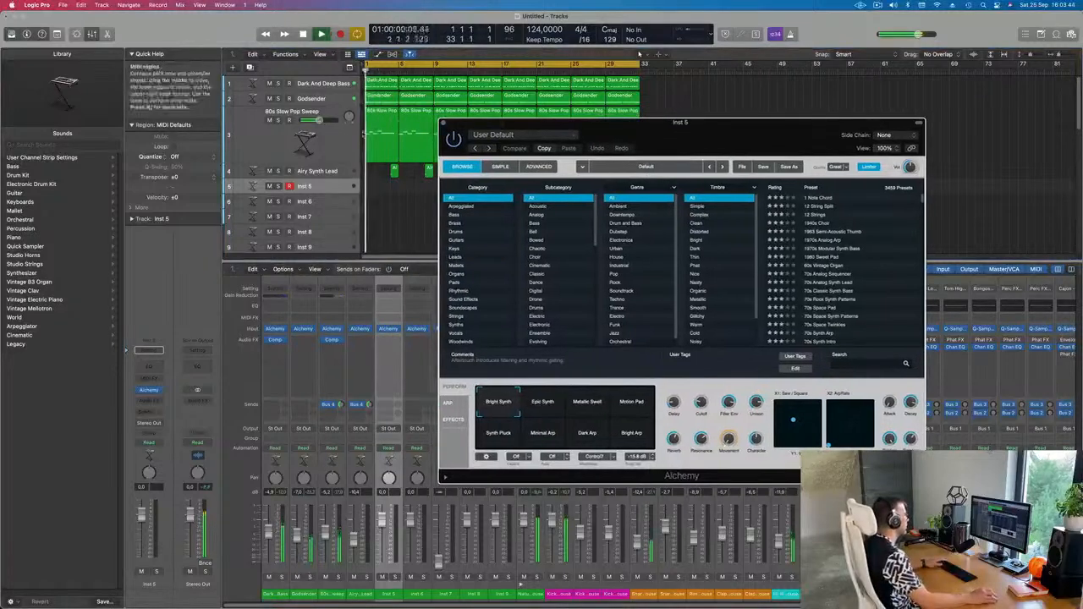
Check the 80s Slow Pop Sweep track's Alchemy patch and close its window.
{"action": "left_click", "coordinate": [329, 142]}
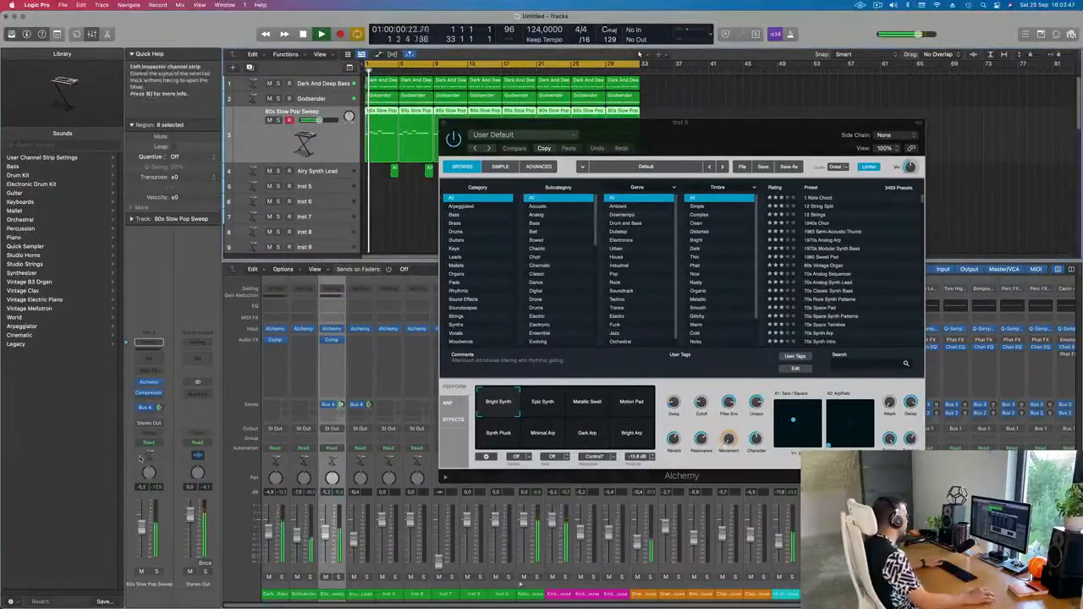
{"action": "left_click", "coordinate": [150, 385]}
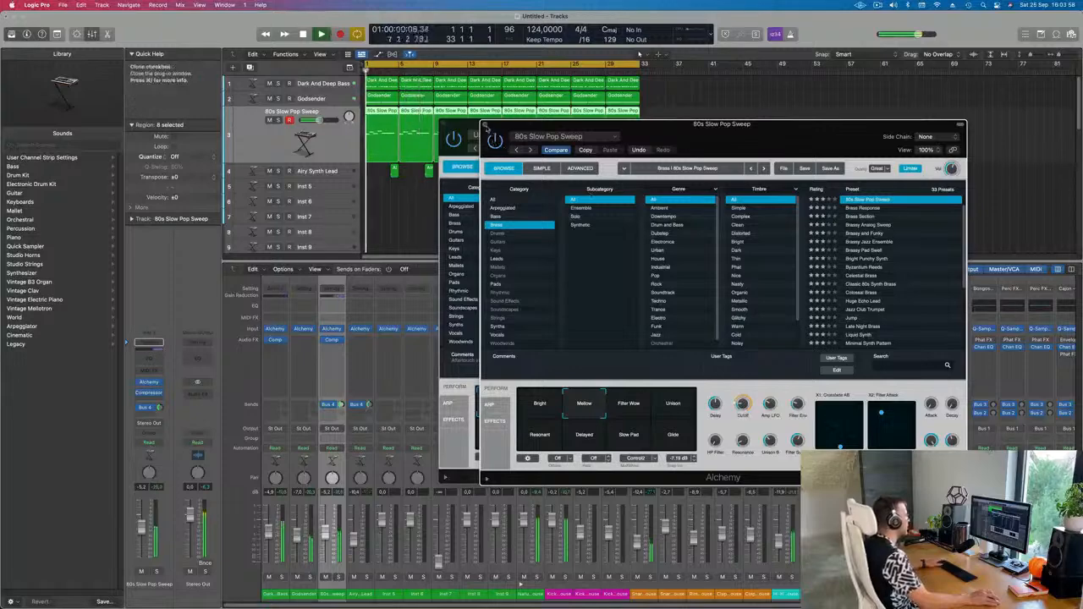
{"action": "left_click", "coordinate": [487, 125]}
Load the 70s Space Pad preset from the Pads category into Inst 5's Alchemy.
{"action": "left_click_drag", "start_coordinate": [611, 130], "coordinate": [543, 129]}
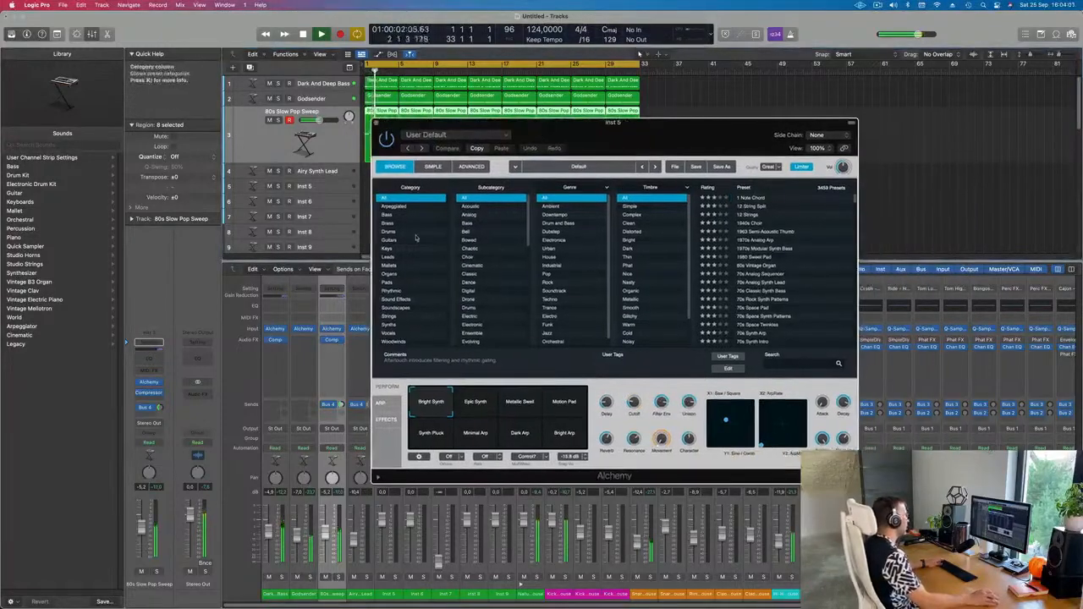
{"action": "left_click", "coordinate": [389, 284]}
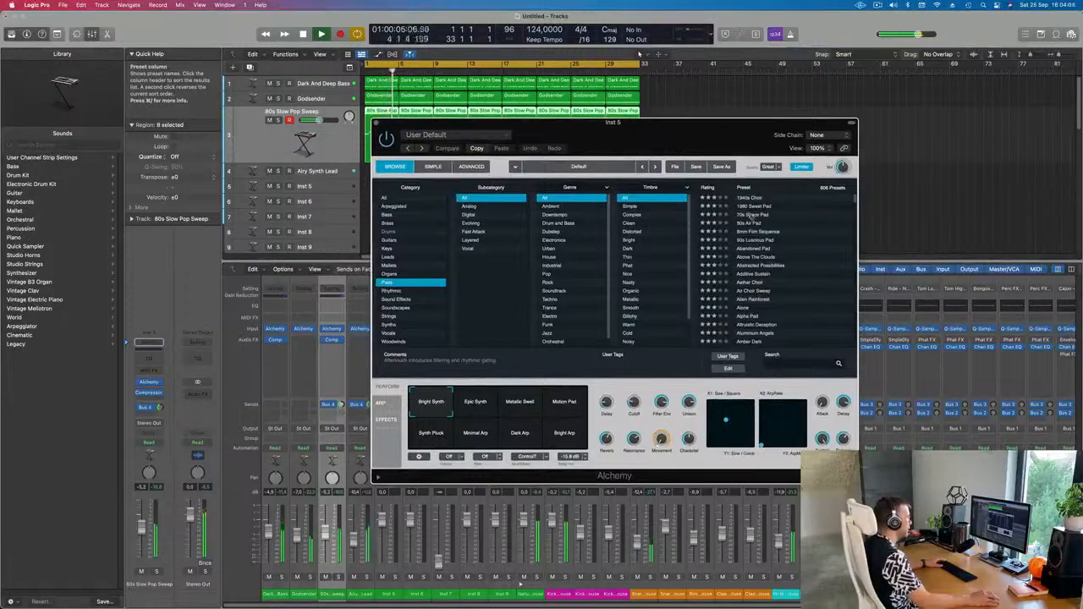
{"action": "left_click", "coordinate": [746, 217]}
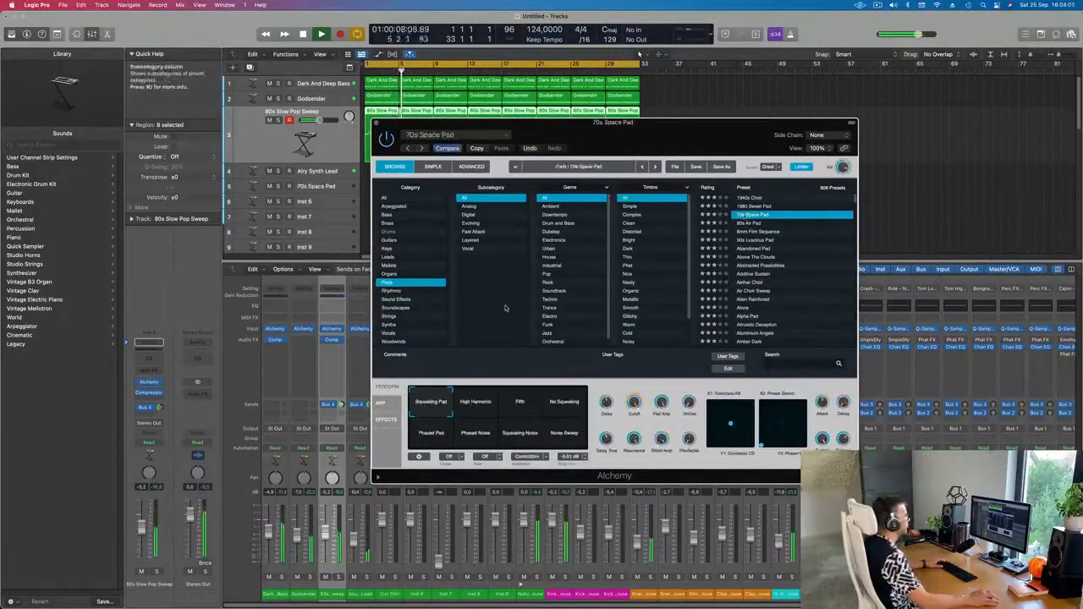
{"action": "left_click_drag", "start_coordinate": [716, 136], "coordinate": [713, 136]}
Show Musical Typing and select the 70s Space Pad track as its target, rearranging the Alchemy window for access.
{"action": "key", "text": "super+k"}
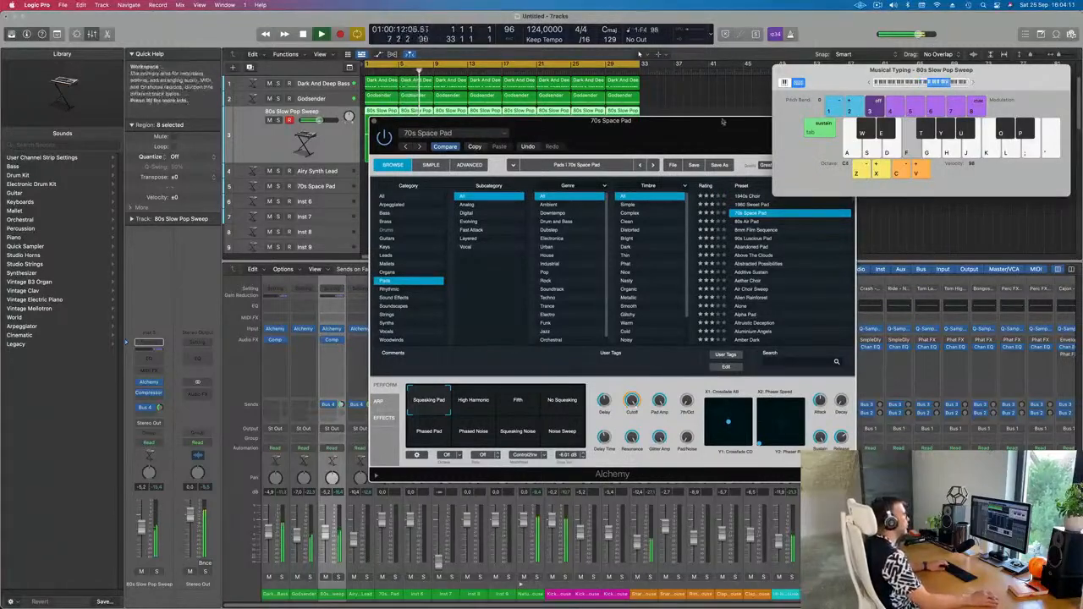
{"action": "left_click_drag", "start_coordinate": [699, 132], "coordinate": [662, 152]}
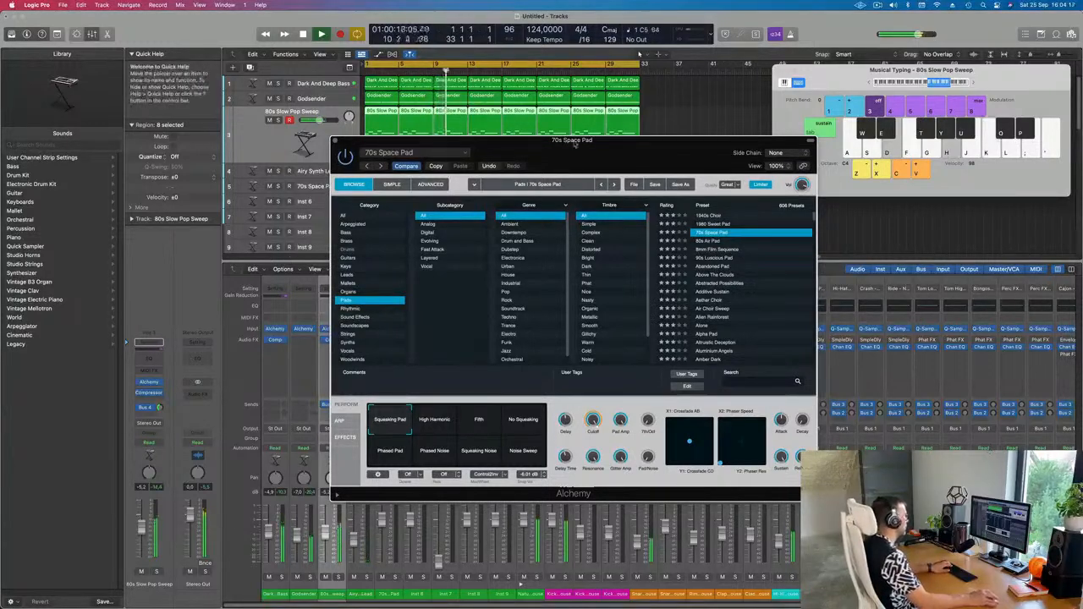
{"action": "left_click_drag", "start_coordinate": [572, 163], "coordinate": [731, 242]}
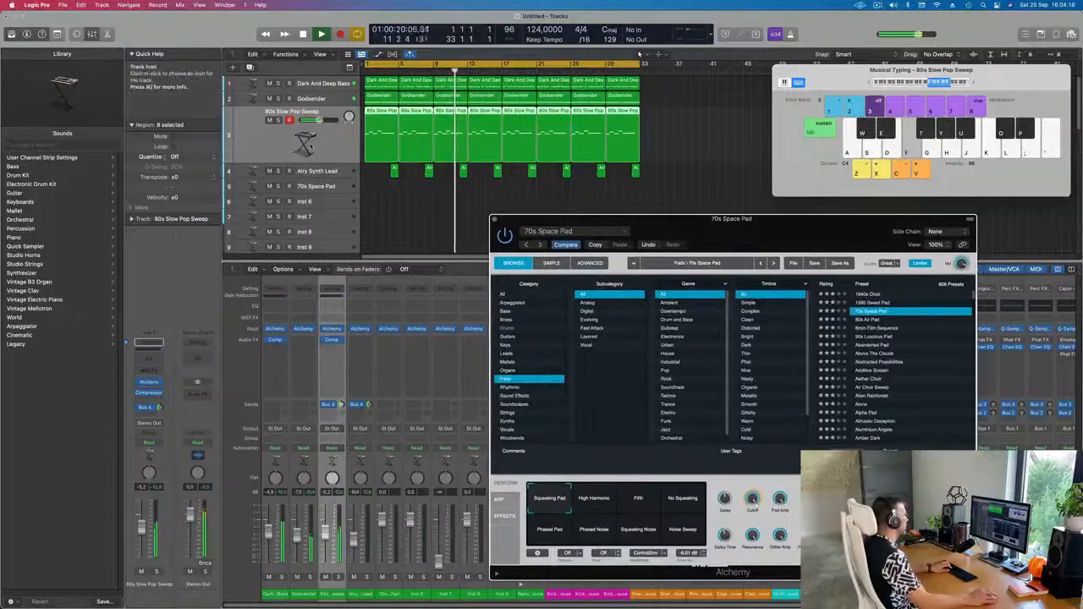
{"action": "left_click", "coordinate": [330, 192]}
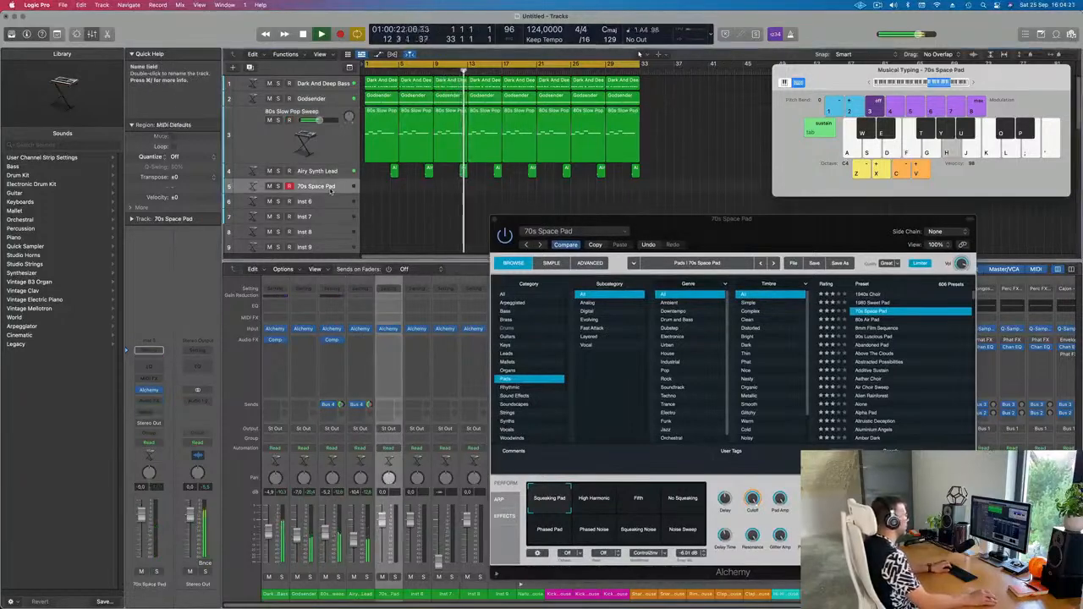
{"action": "left_click_drag", "start_coordinate": [745, 224], "coordinate": [582, 158]}
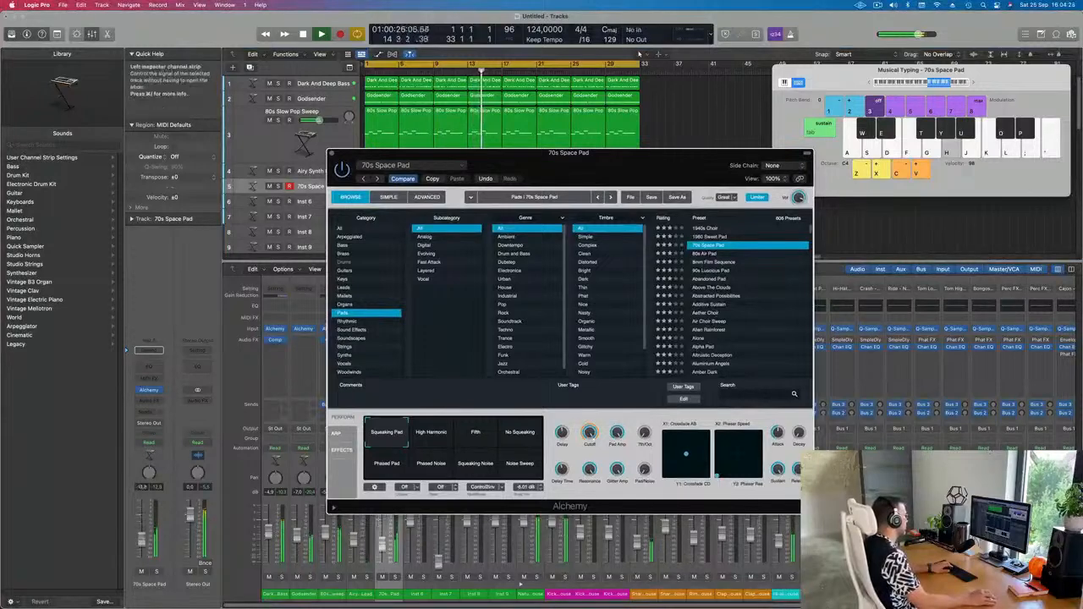
Add a send to Bus 3 (Reverb) on the 70s Space Pad track.
{"action": "left_click", "coordinate": [149, 351]}
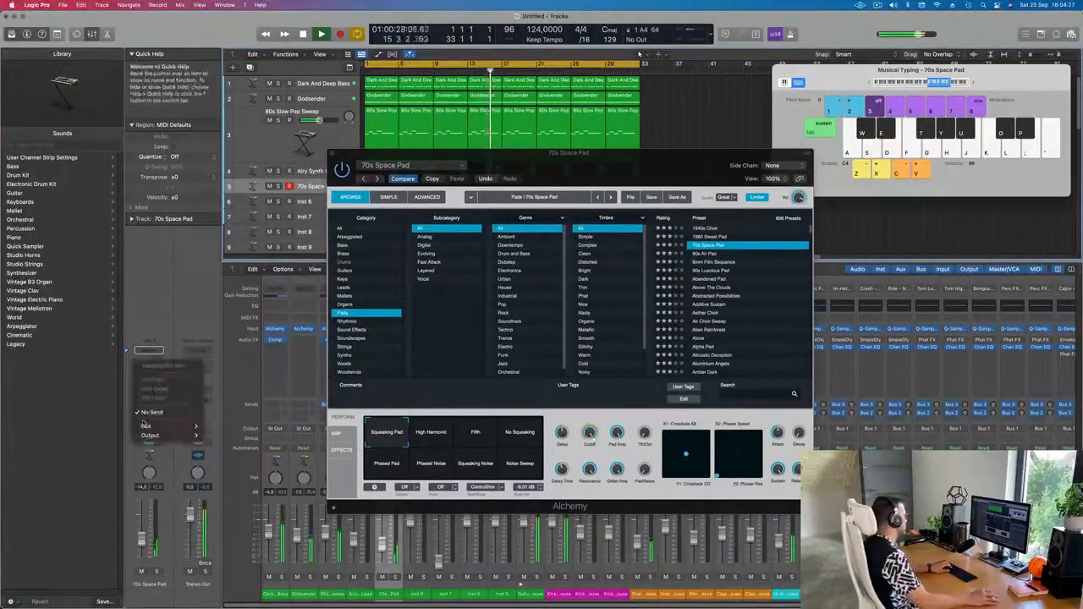
{"action": "mouse_move", "coordinate": [150, 426]}
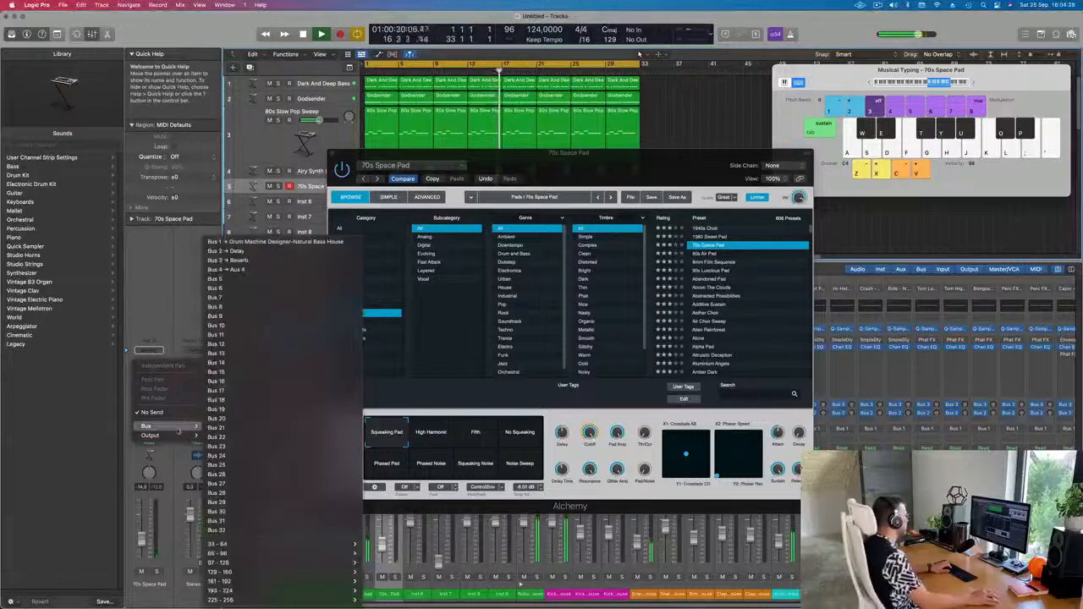
{"action": "left_click", "coordinate": [220, 260]}
Switch the 70s Space Pad track's send to Bus 4 (Aux 4) and raise its send level.
{"action": "left_click", "coordinate": [152, 409]}
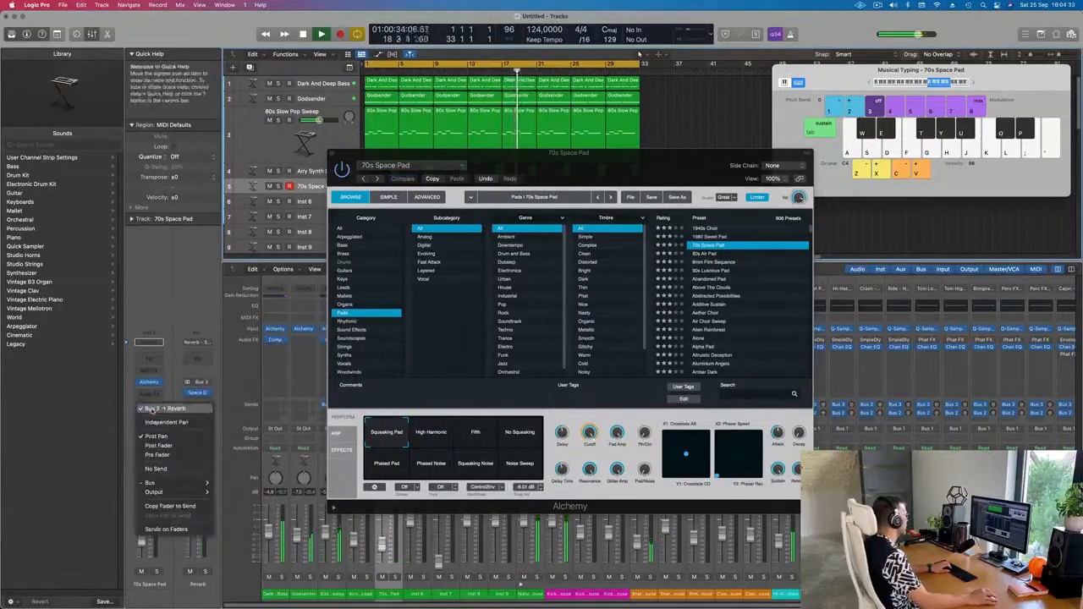
{"action": "mouse_move", "coordinate": [182, 485]}
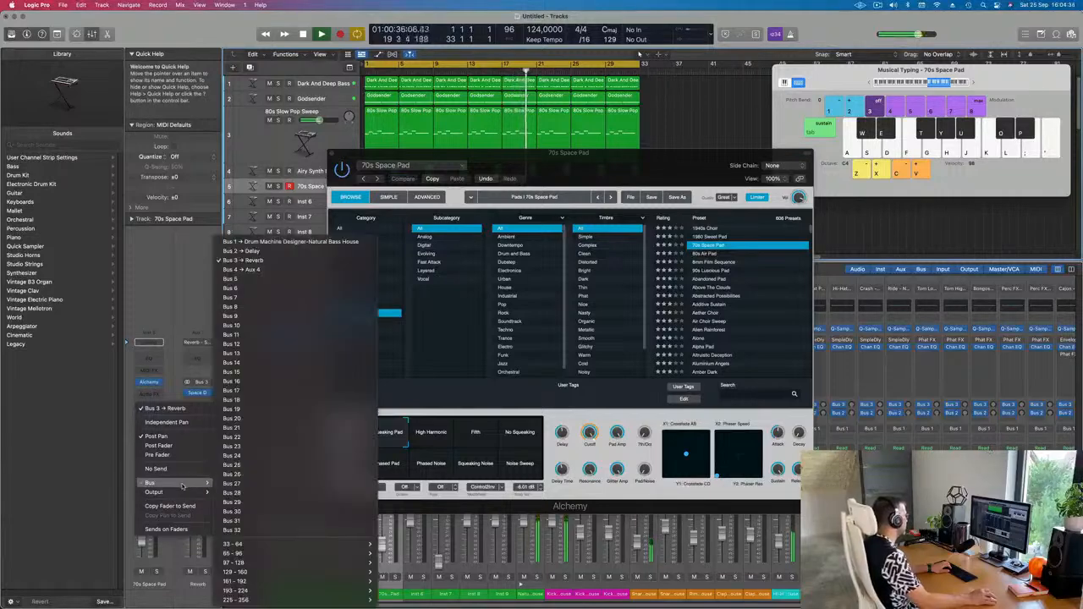
{"action": "left_click", "coordinate": [237, 260]}
{"action": "left_click_drag", "start_coordinate": [161, 411], "coordinate": [160, 406]}
Audition the 70s Space Pad with its No Squeaking variation by playing single notes.
{"action": "key", "text": "h"}
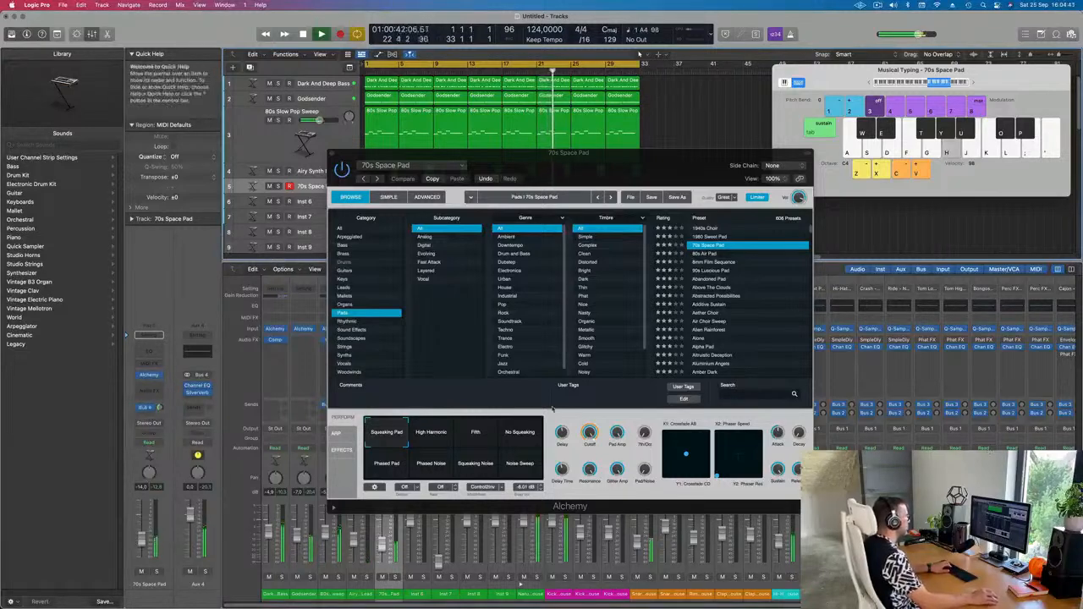
{"action": "left_click", "coordinate": [520, 431]}
{"action": "key", "text": "h"}
Load the 80s Air Pad preset in Alchemy and play a run of test notes over the track.
{"action": "left_click", "coordinate": [706, 254]}
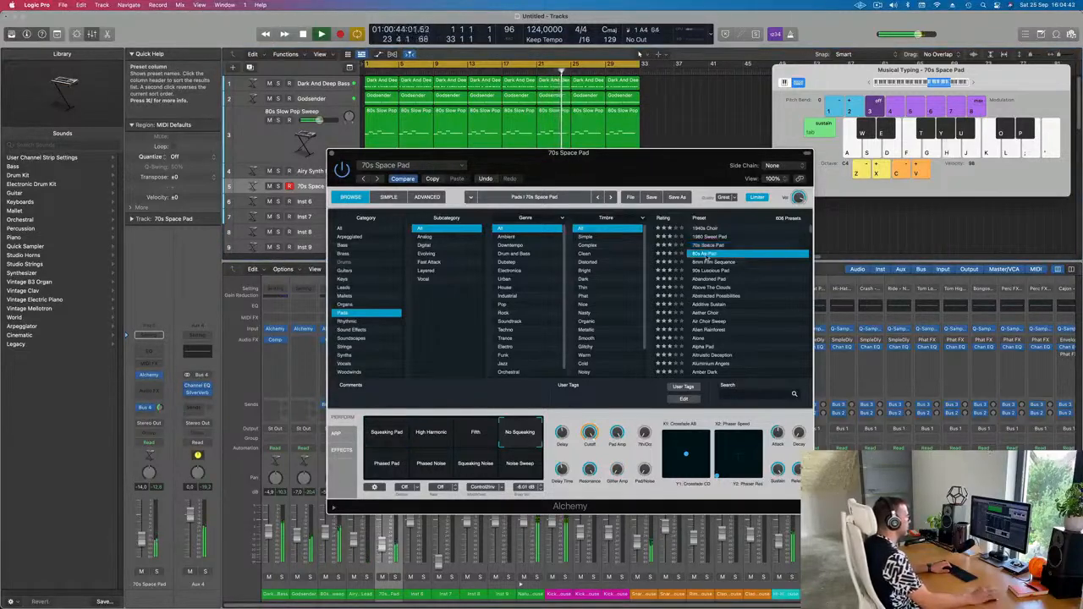
{"action": "key", "text": "k"}
{"action": "key", "text": "g"}
{"action": "key", "text": "f"}
{"action": "key", "text": "d"}
{"action": "key", "text": "s"}
{"action": "key", "text": "d"}
{"action": "key", "text": "s"}
{"action": "key", "text": "d"}
{"action": "key", "text": "a"}
Lower the Musical Typing octave to C3 and play the 80s Air Pad in the lower range.
{"action": "left_click", "coordinate": [871, 83]}
{"action": "key", "text": "a"}
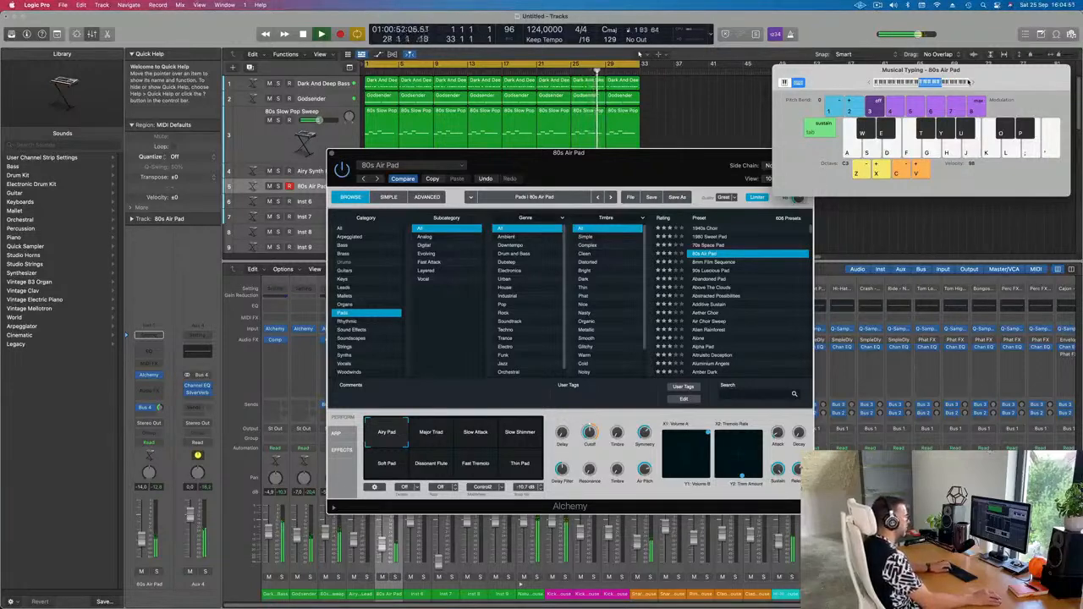
{"action": "key", "text": "k"}
{"action": "key", "text": "h"}
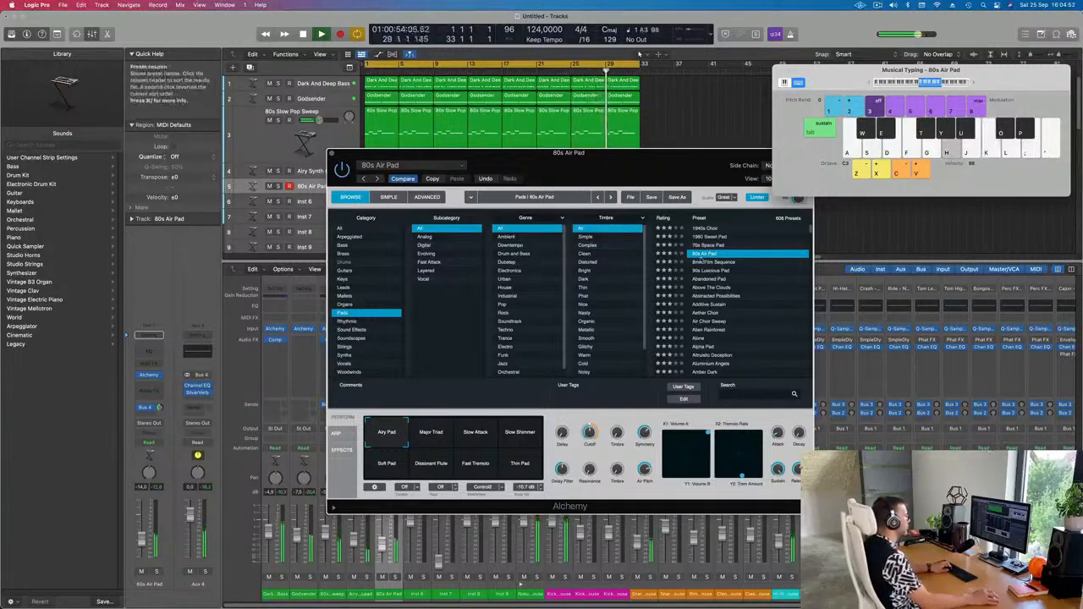
{"action": "key", "text": "j"}
Choose the 80s Air Pad's Slow Attack variation, test it with a note, and raise the track's volume.
{"action": "left_click", "coordinate": [475, 433]}
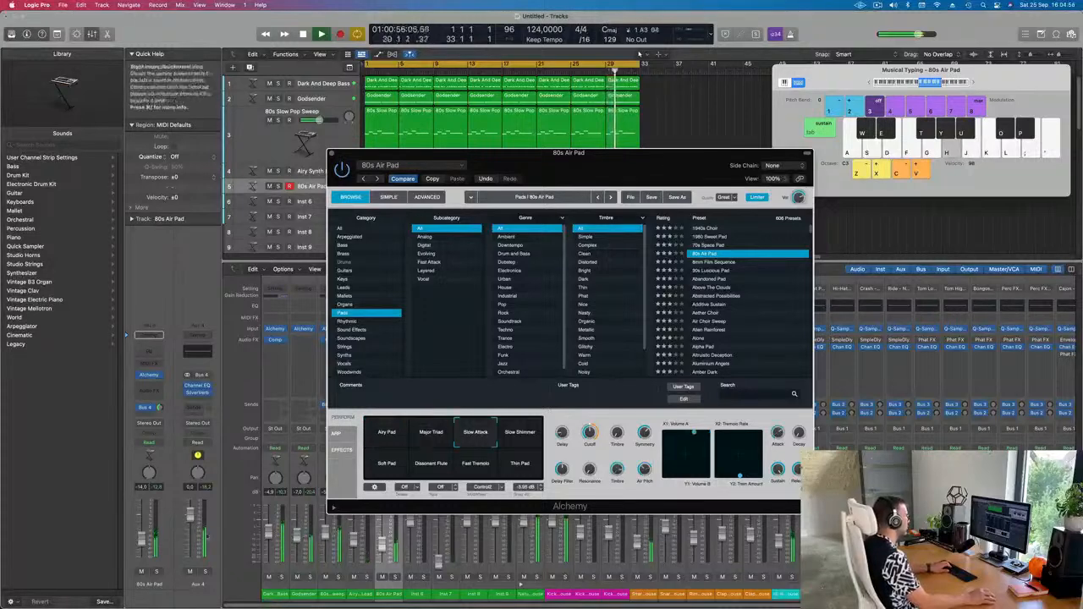
{"action": "key", "text": "j"}
{"action": "left_click_drag", "start_coordinate": [382, 535], "coordinate": [382, 534]}
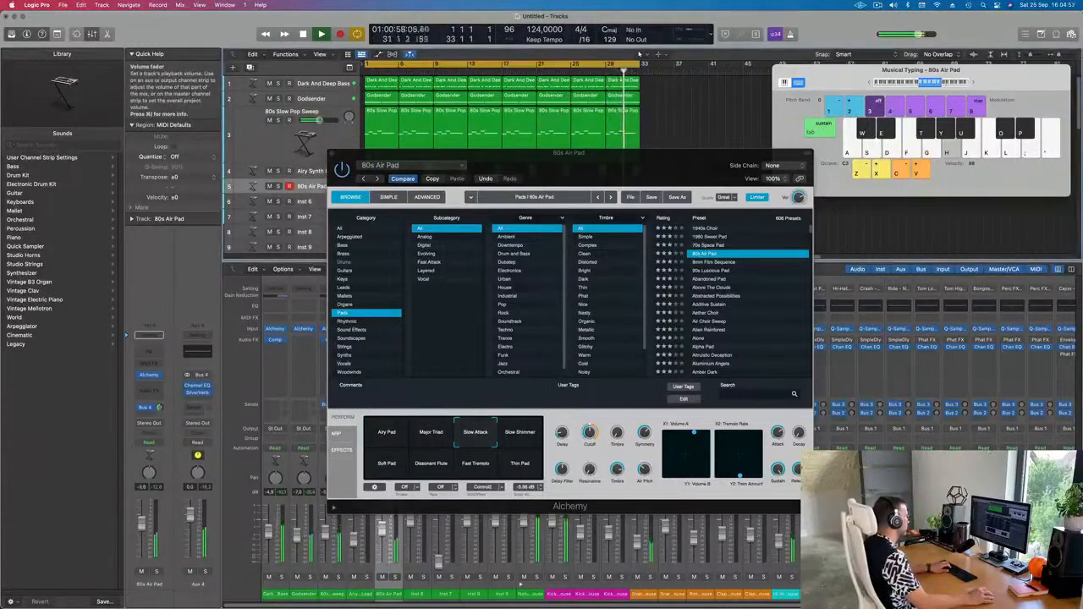
Audition the 80s Air Pad's Slow Shimmer variation by playing several single notes over the track.
{"action": "key", "text": "j"}
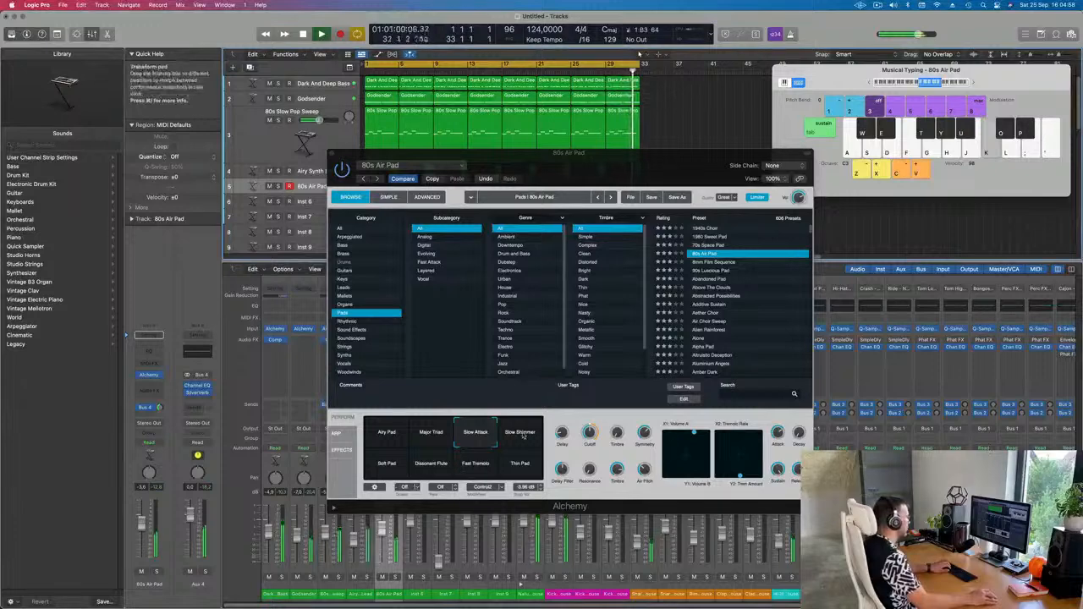
{"action": "left_click", "coordinate": [514, 449]}
{"action": "key", "text": "h"}
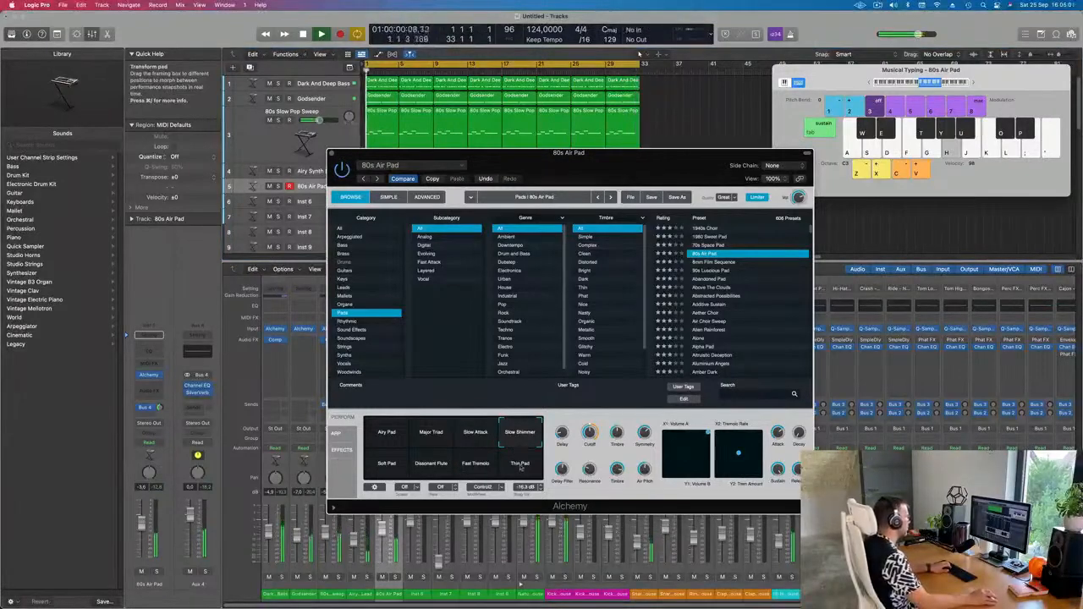
{"action": "key", "text": "h"}
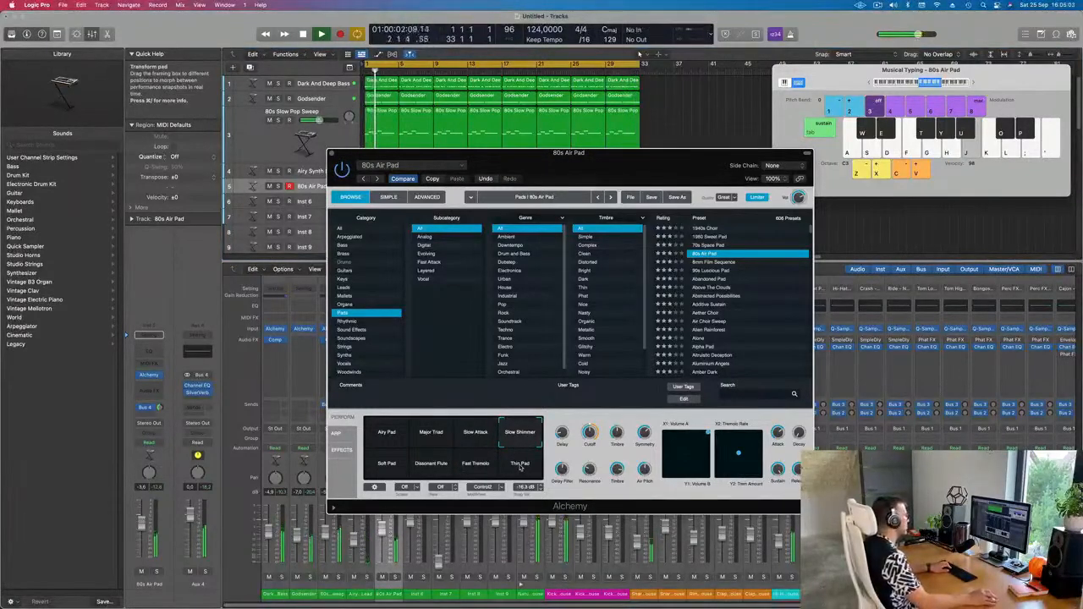
{"action": "key", "text": "j"}
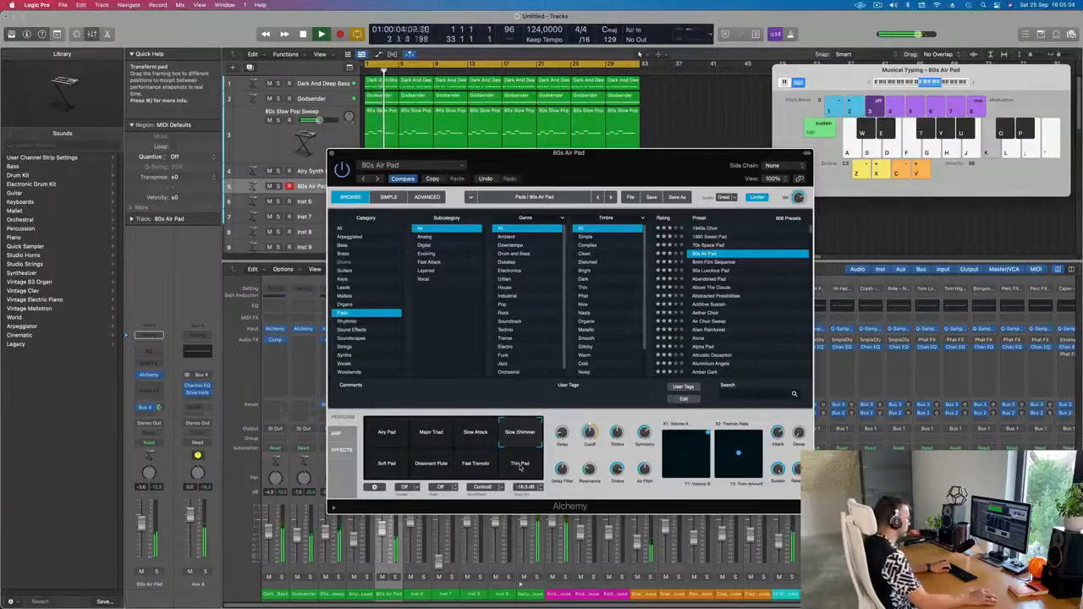
{"action": "key", "text": "k"}
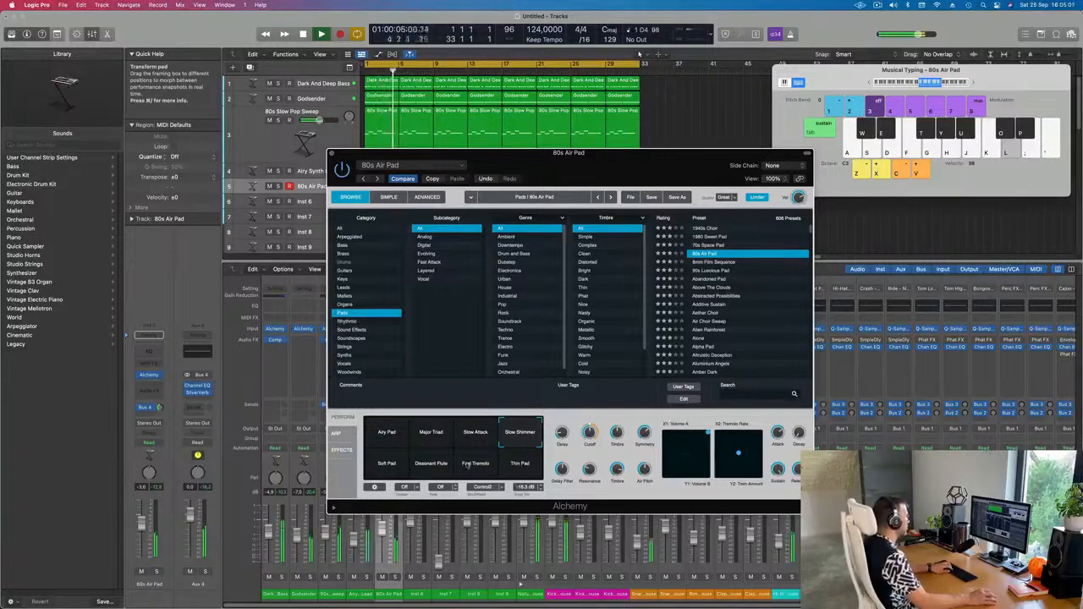
Audition the 80s Air Pad's Soft Pad, Dissonant Flute, Fast Tremolo and Thin Pad variations with test notes.
{"action": "left_click", "coordinate": [385, 466]}
{"action": "key", "text": "l"}
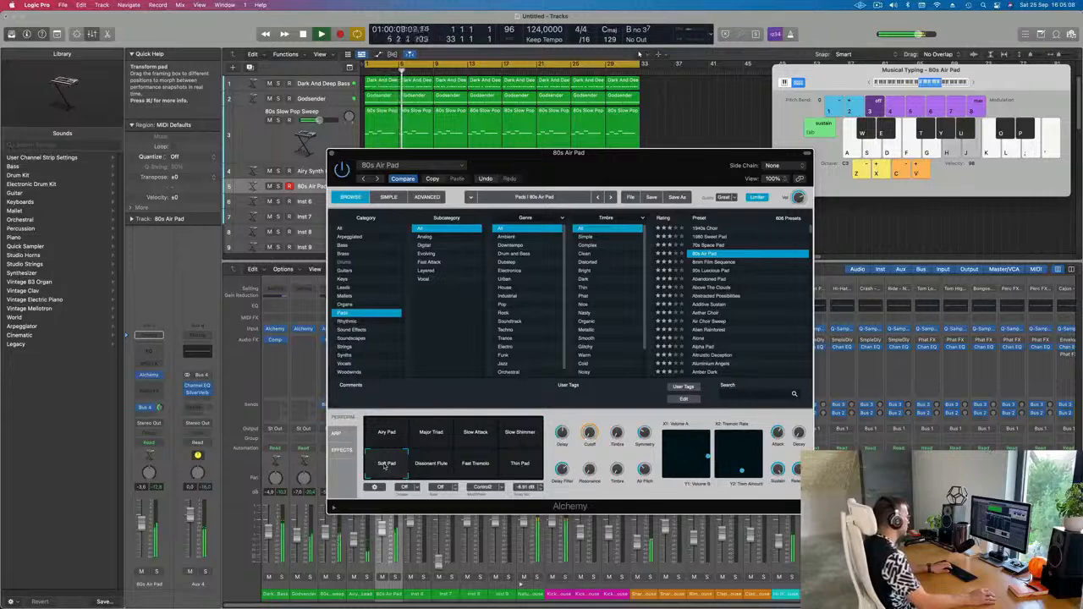
{"action": "key", "text": "h"}
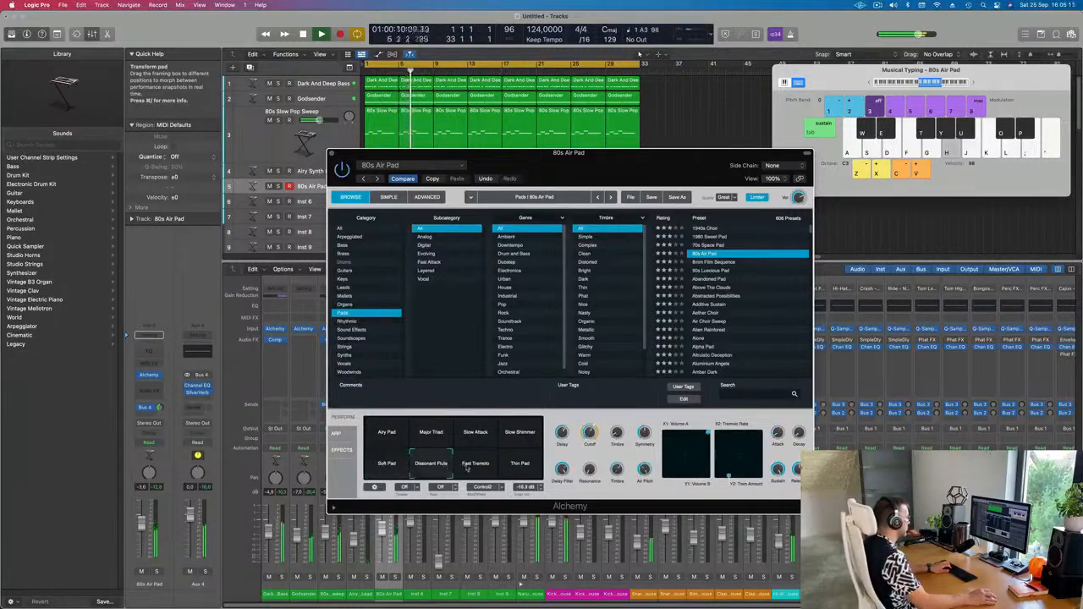
{"action": "key", "text": "k"}
{"action": "left_click", "coordinate": [479, 465]}
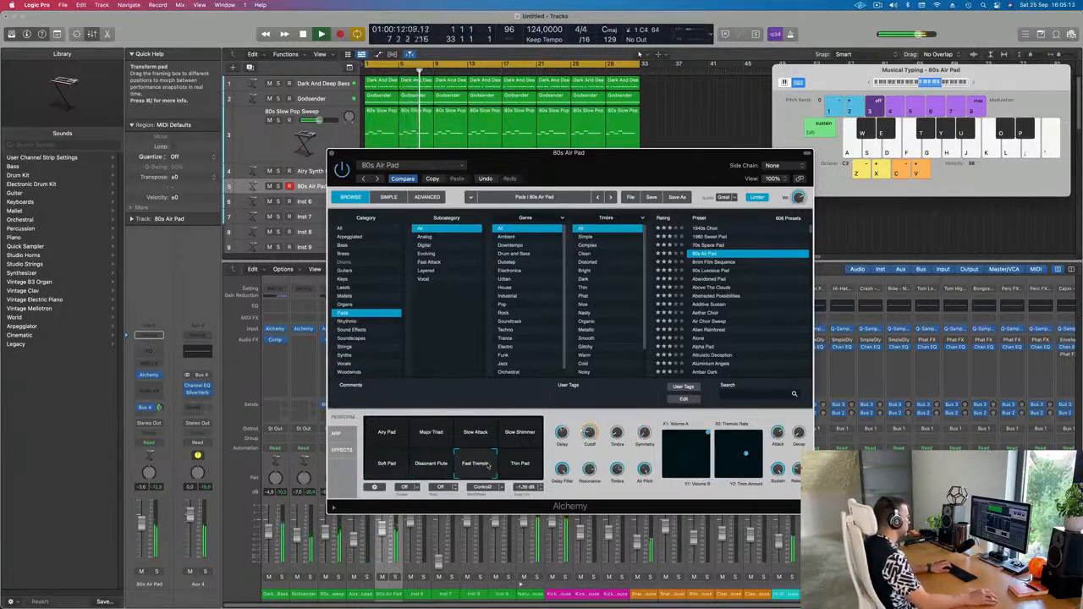
{"action": "left_click", "coordinate": [520, 463]}
{"action": "key", "text": "h"}
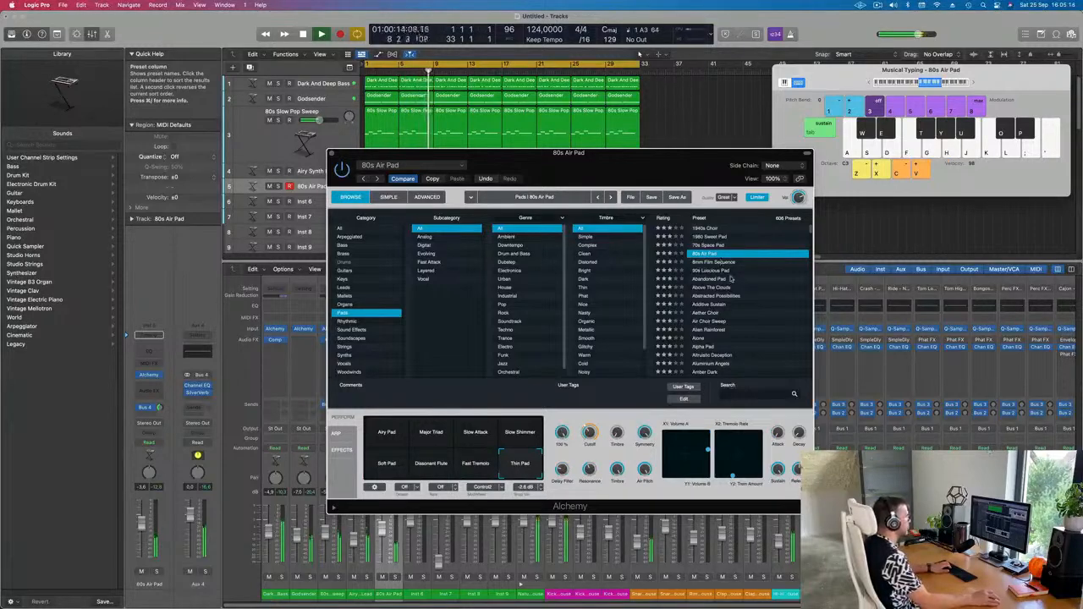
Load the 90s Luscious Pad preset in Alchemy, play test notes over the track, and lower its volume.
{"action": "left_click", "coordinate": [717, 271]}
{"action": "key", "text": "h"}
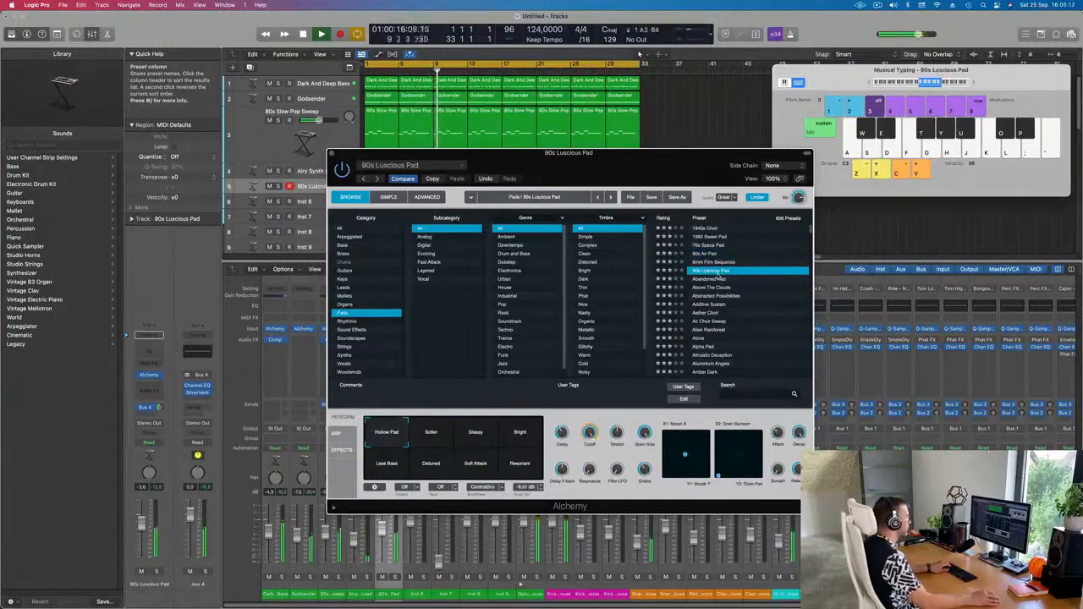
{"action": "key", "text": "d"}
{"action": "key", "text": "g"}
{"action": "key", "text": "h"}
{"action": "key", "text": "g"}
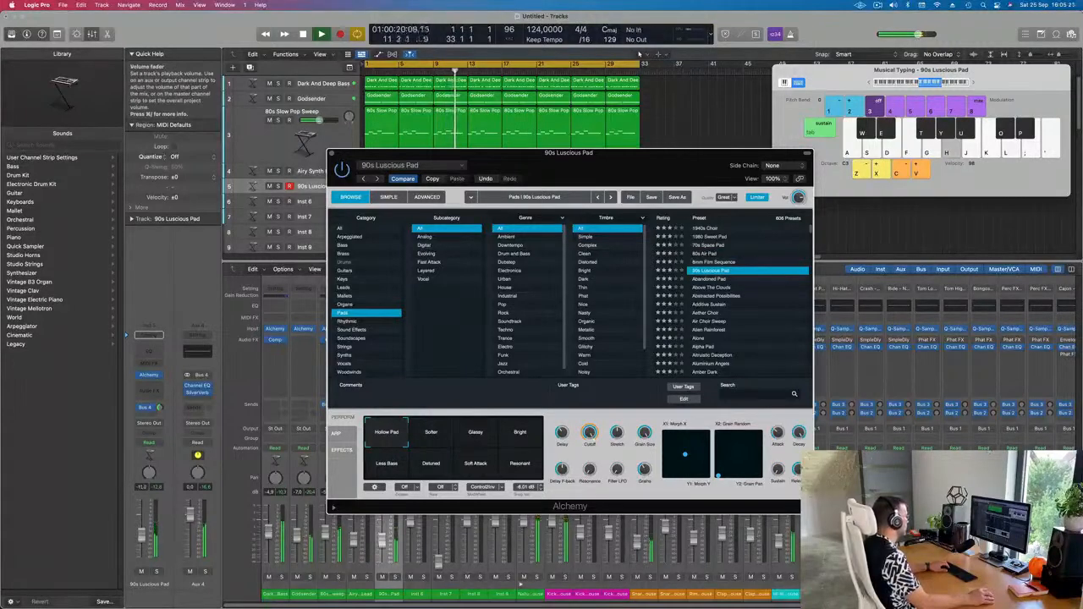
{"action": "key", "text": "g"}
{"action": "key", "text": "semicolon"}
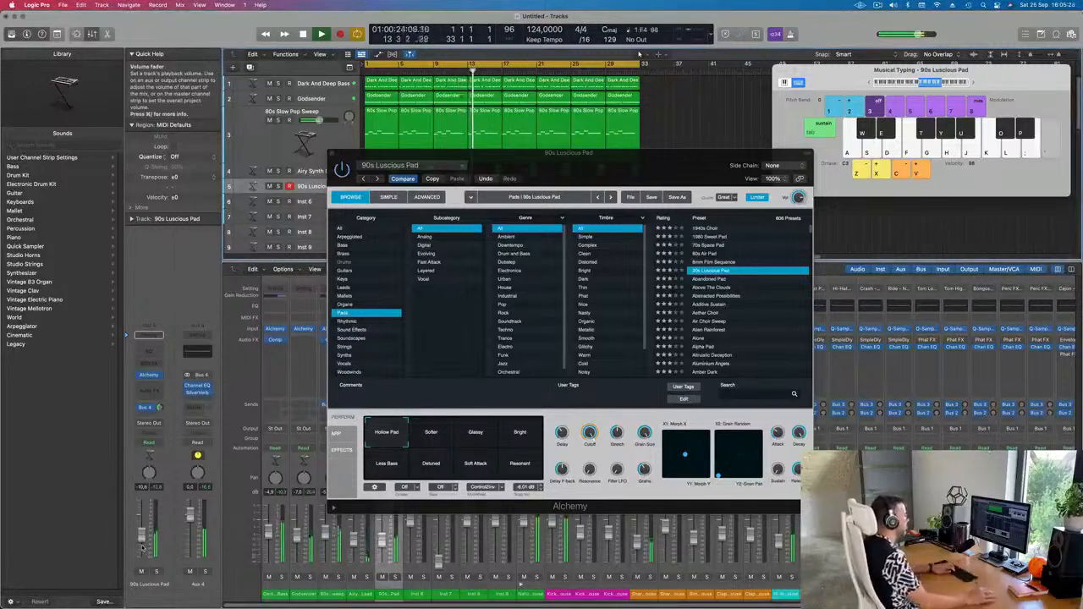
Raise the Musical Typing octave to C4 and rehearse a melody with the 90s Luscious Pad.
{"action": "left_click", "coordinate": [972, 83]}
{"action": "key", "text": "l"}
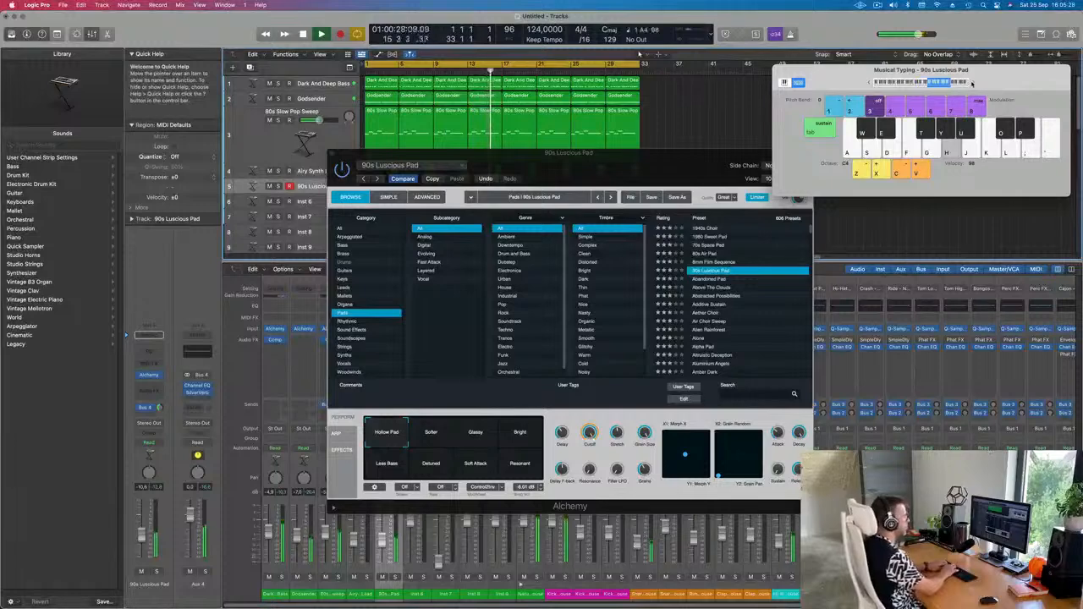
{"action": "key", "text": "f"}
{"action": "key", "text": "h"}
{"action": "key", "text": "f"}
{"action": "key", "text": "semicolon"}
{"action": "key", "text": "d"}
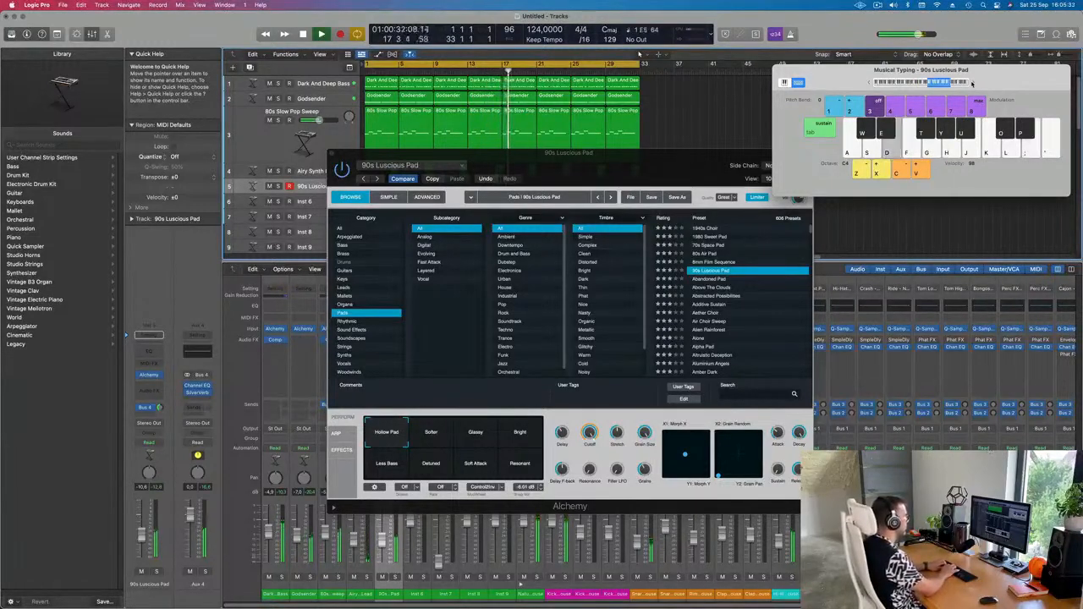
{"action": "key", "text": "k"}
{"action": "key", "text": "g"}
{"action": "key", "text": "d"}
{"action": "key", "text": "s"}
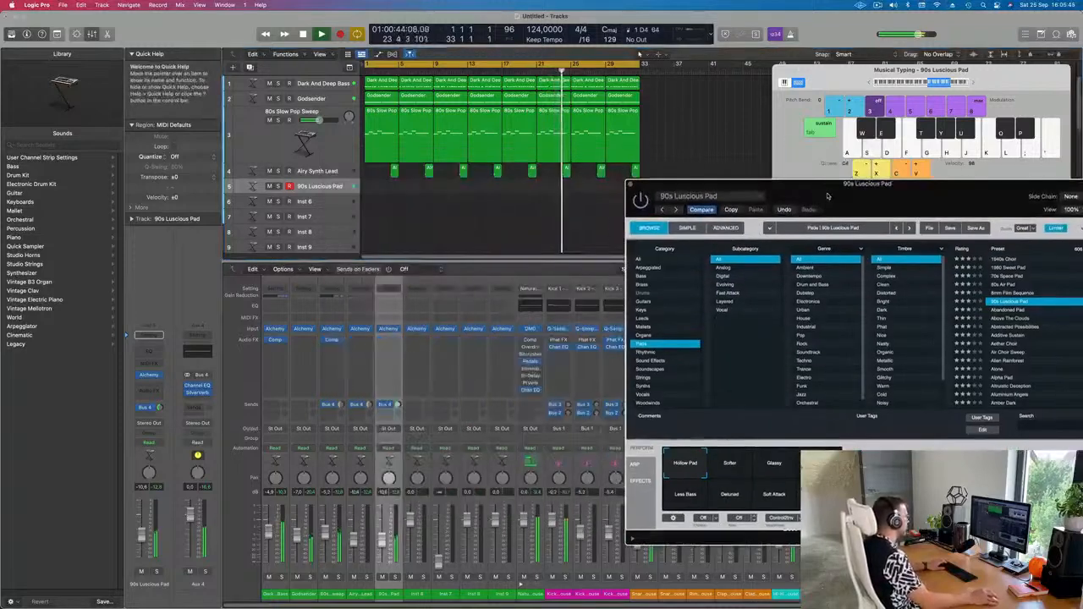
Move the synth window off the arrangement and record a four-bar part on the 90s Luscious Pad track.
{"action": "left_click_drag", "start_coordinate": [529, 166], "coordinate": [828, 196]}
{"action": "key", "text": "r"}
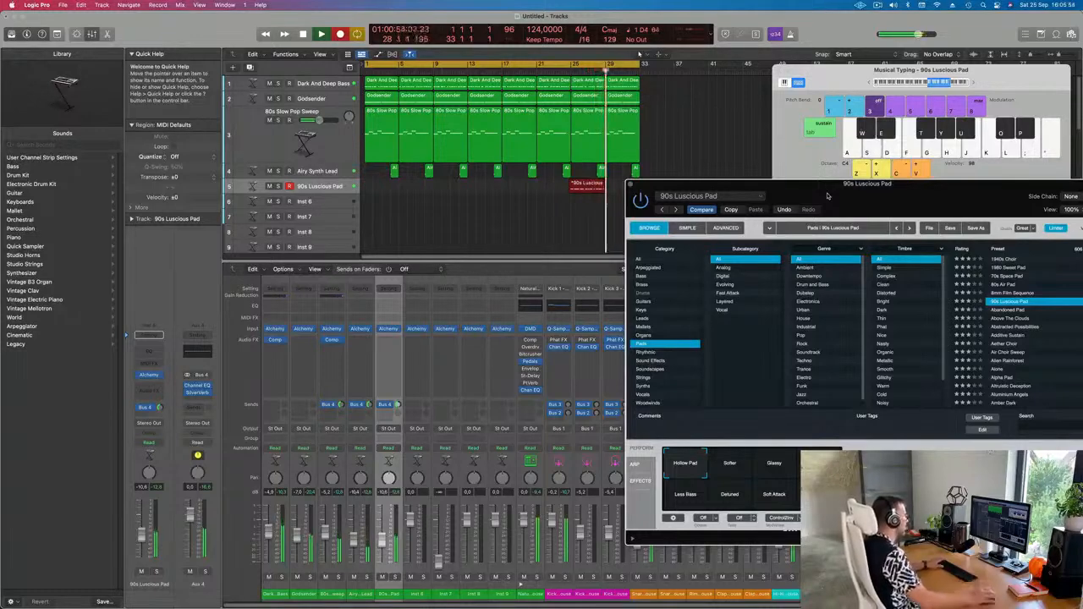
{"action": "key", "text": "space"}
Move the recorded pad region to bar 1, open it in the Piano Roll, and select all its notes.
{"action": "left_click_drag", "start_coordinate": [500, 192], "coordinate": [373, 192]}
{"action": "double_click", "coordinate": [373, 191]}
{"action": "key", "text": "super+a"}
{"action": "key", "text": "space"}
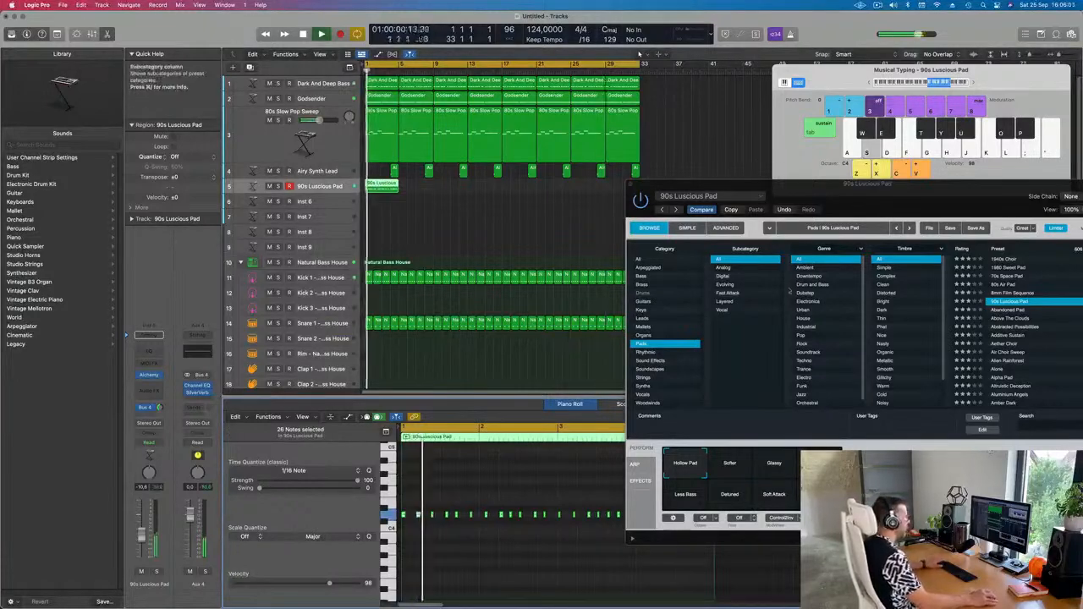
Audition the 90s Luscious Pad's other variations against the looping part and return to Hollow Pad.
{"action": "left_click_drag", "start_coordinate": [884, 196], "coordinate": [619, 169]}
{"action": "key", "text": "space"}
{"action": "key", "text": "space"}
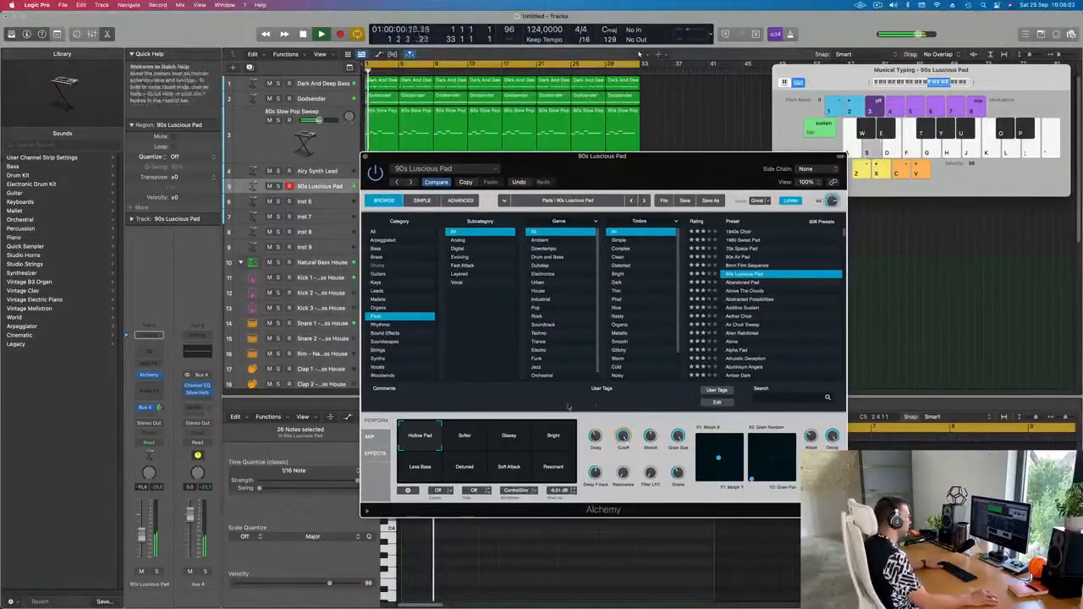
{"action": "left_click", "coordinate": [476, 438]}
{"action": "left_click", "coordinate": [518, 437]}
{"action": "left_click", "coordinate": [554, 436]}
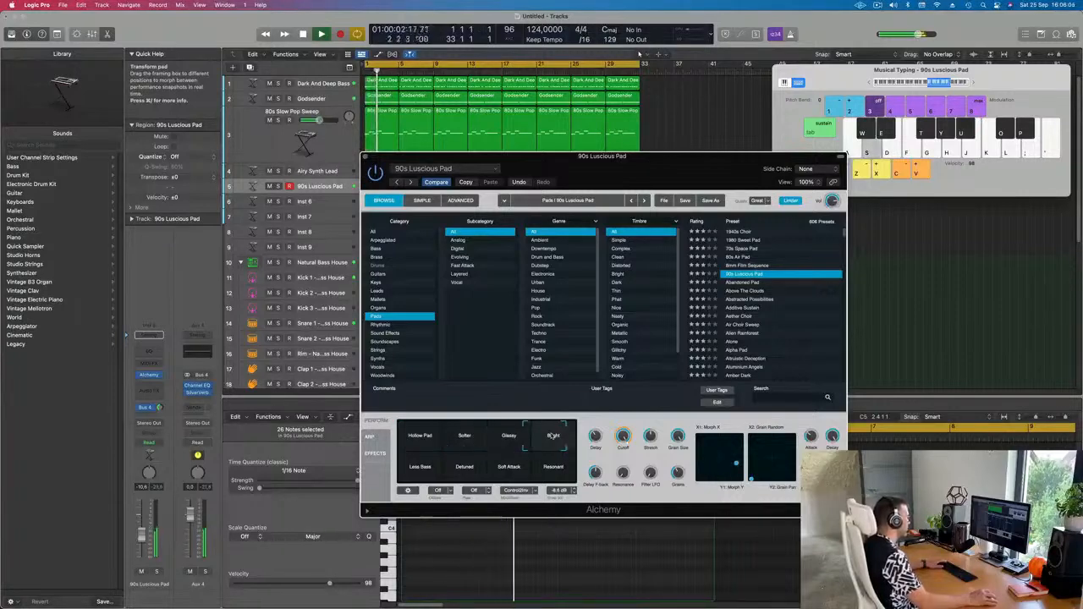
{"action": "left_click", "coordinate": [560, 471]}
{"action": "left_click", "coordinate": [510, 479]}
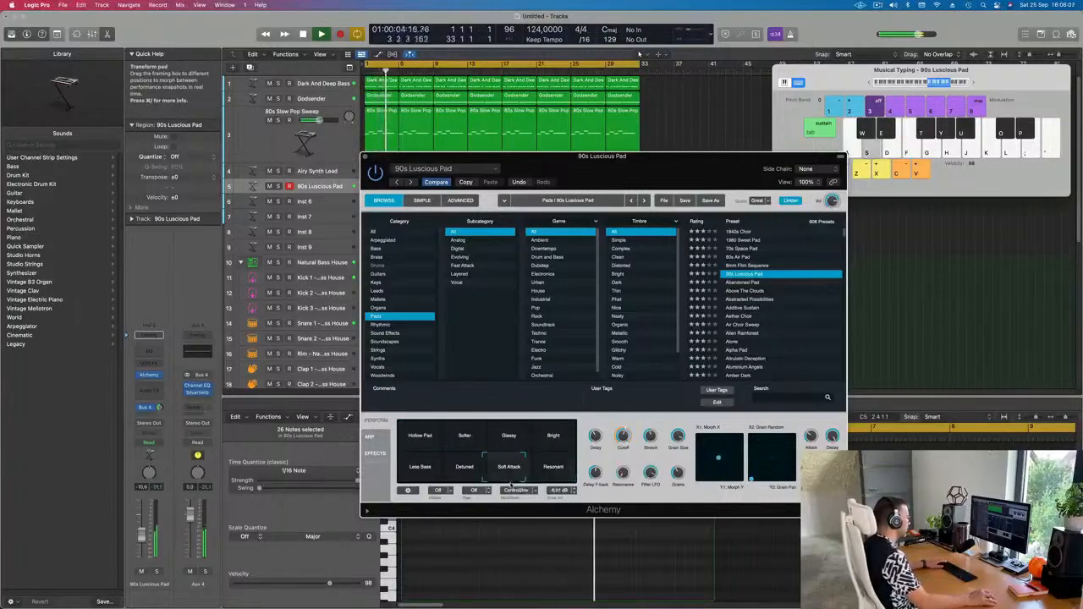
{"action": "left_click", "coordinate": [465, 475]}
{"action": "left_click", "coordinate": [420, 477]}
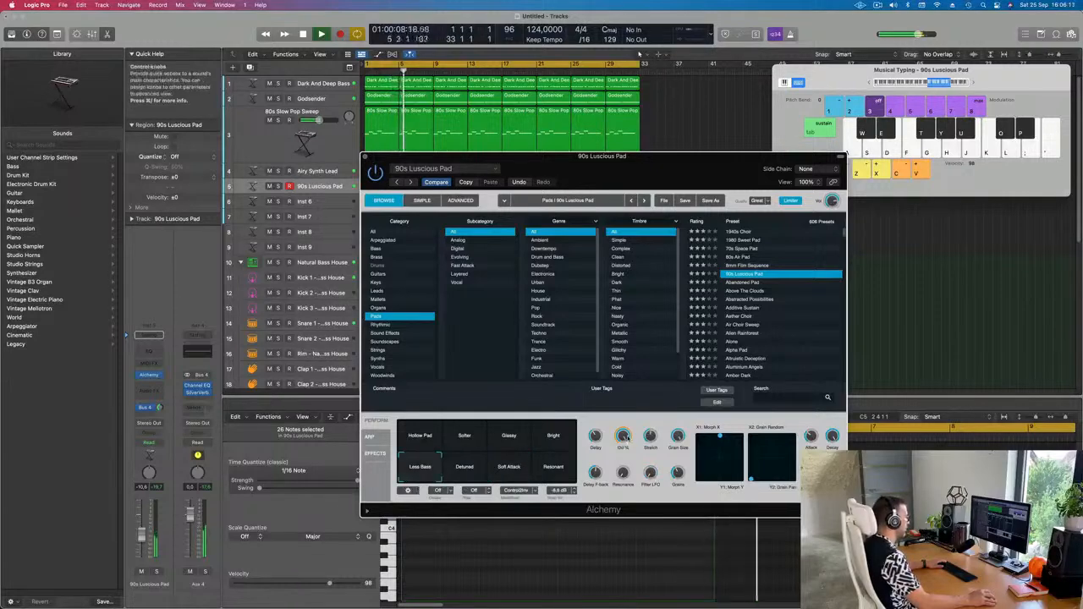
{"action": "key", "text": "Return"}
{"action": "left_click", "coordinate": [420, 437]}
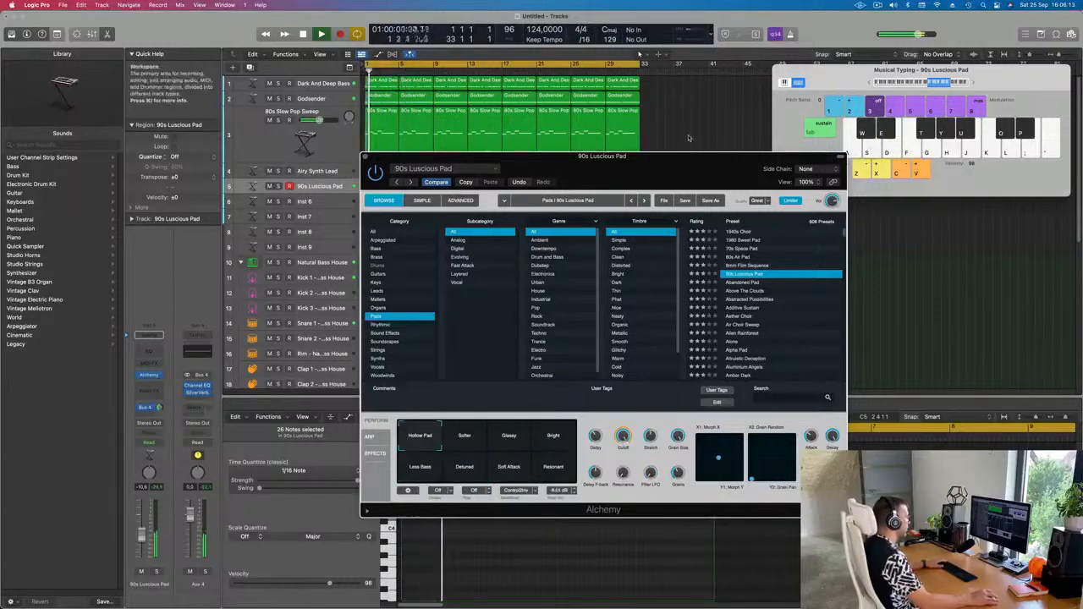
Repeat the 90s Luscious Pad region seven times to fill the cycle up to bar 33.
{"action": "left_click_drag", "start_coordinate": [695, 156], "coordinate": [834, 88]}
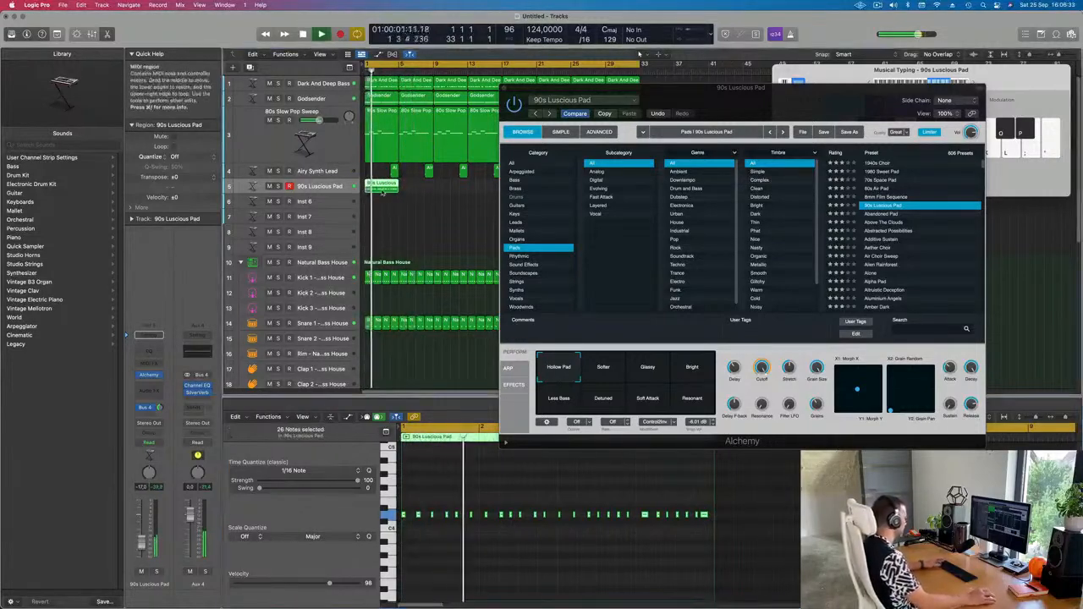
{"action": "key", "text": "super+r"}
{"action": "key", "text": "super+r"}
{"action": "key", "text": "super+r"}
{"action": "key", "text": "super+r"}
{"action": "left_click_drag", "start_coordinate": [575, 89], "coordinate": [748, 160]}
{"action": "key", "text": "super+r"}
{"action": "key", "text": "super+r"}
{"action": "key", "text": "super+r"}
Lower the 90s Luscious Pad track's volume and close its Alchemy window.
{"action": "left_click", "coordinate": [532, 222]}
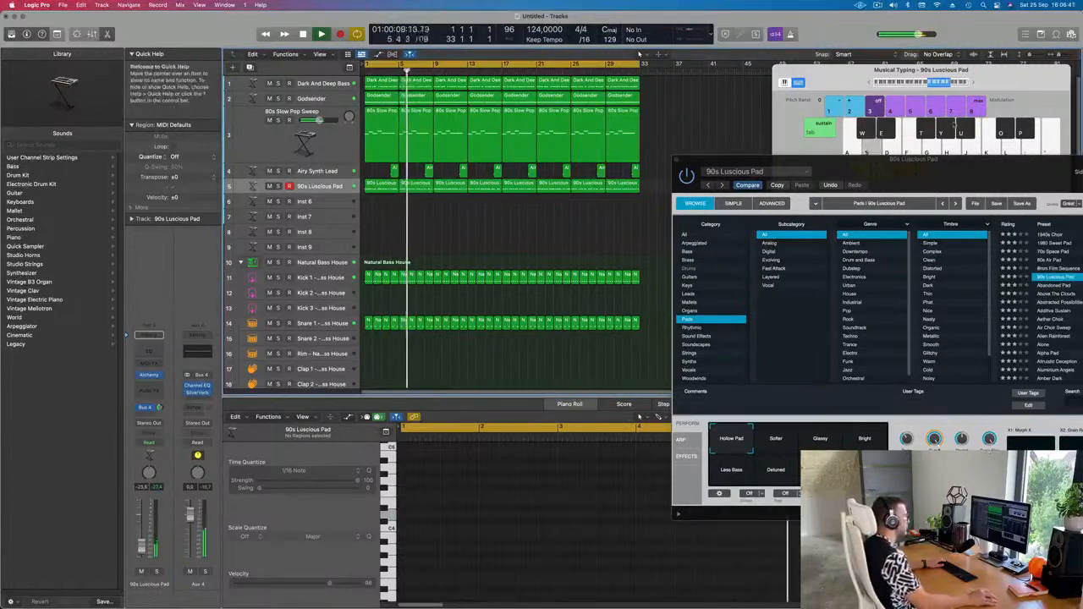
{"action": "left_click_drag", "start_coordinate": [938, 178], "coordinate": [688, 216]}
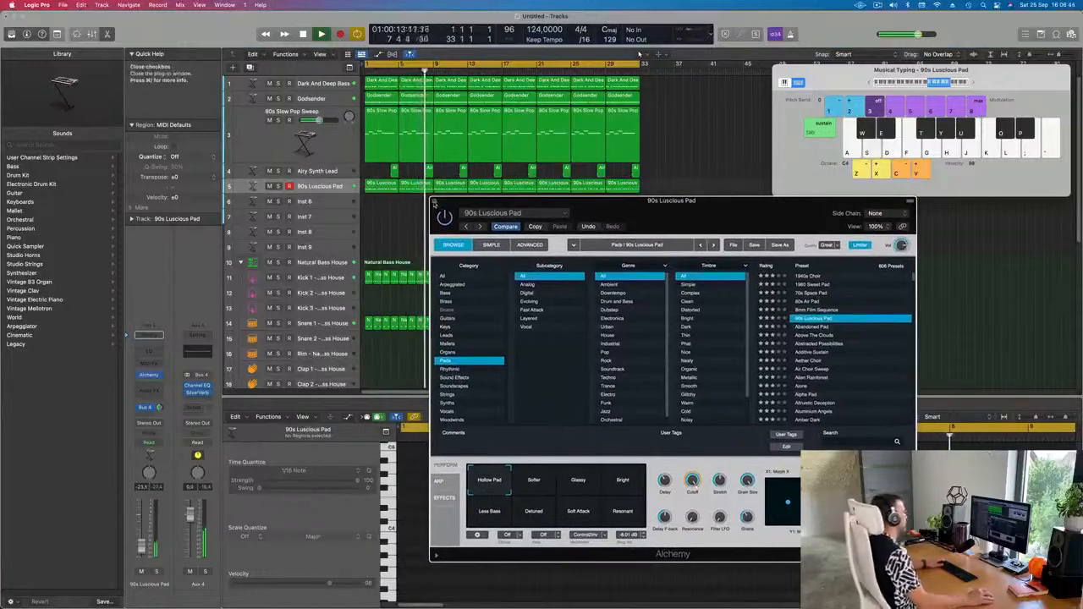
{"action": "left_click", "coordinate": [433, 193]}
Duplicate the Dark And Deep Bass track with its settings and copy the first bass region onto it.
{"action": "left_click", "coordinate": [332, 84]}
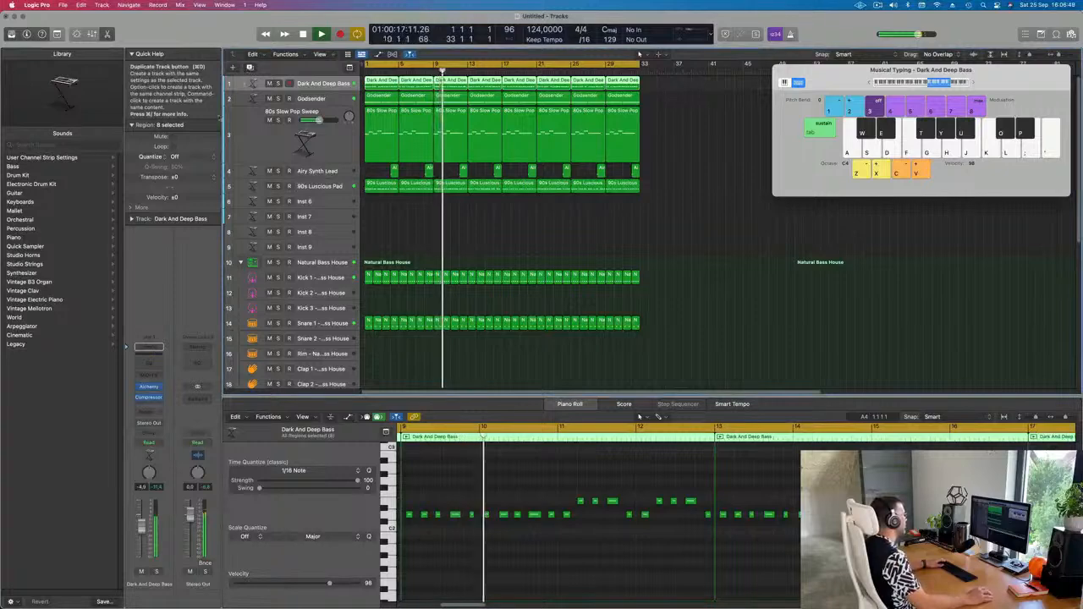
{"action": "key", "text": "super+d"}
{"action": "left_click", "coordinate": [383, 85]}
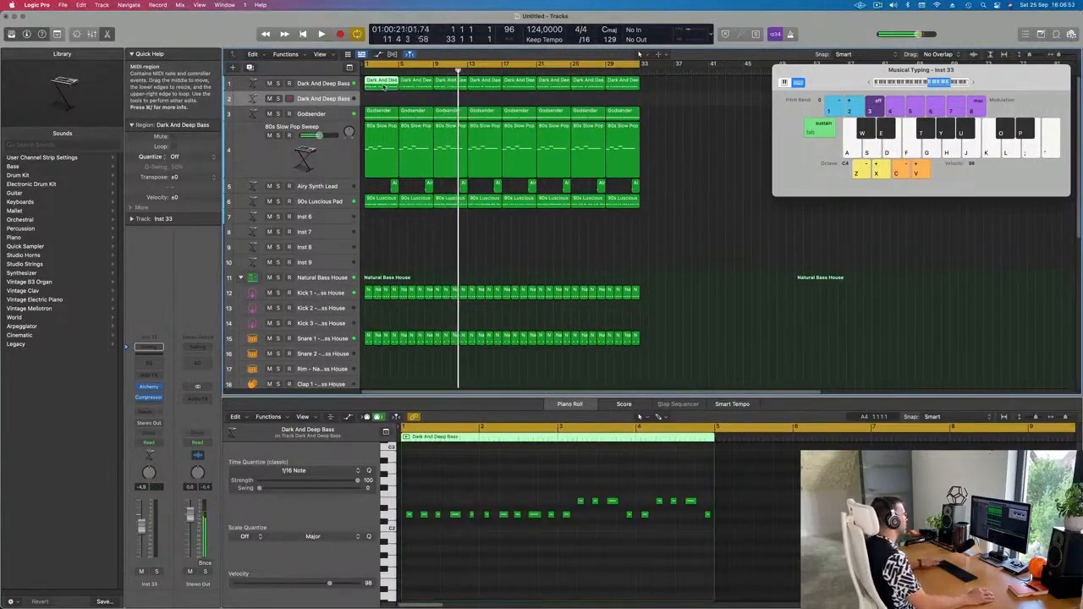
{"action": "left_click_drag", "start_coordinate": [384, 87], "coordinate": [385, 100]}
Repeat the copied bass region along the duplicate track up to bar 33.
{"action": "key", "text": "super+r"}
{"action": "key", "text": "super+r"}
{"action": "key", "text": "super+r"}
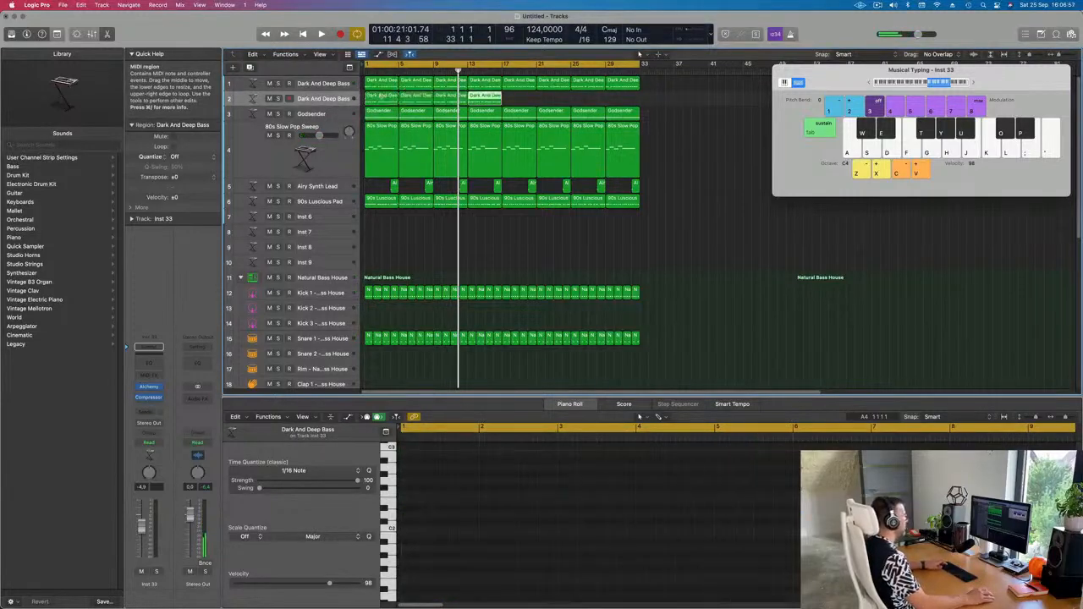
{"action": "key", "text": "super+r"}
{"action": "key", "text": "super+r"}
Play the song from the start and open Alchemy on the duplicated Dark And Deep Bass track.
{"action": "key", "text": "Return"}
{"action": "key", "text": "space"}
{"action": "left_click", "coordinate": [324, 100]}
{"action": "key", "text": "Return"}
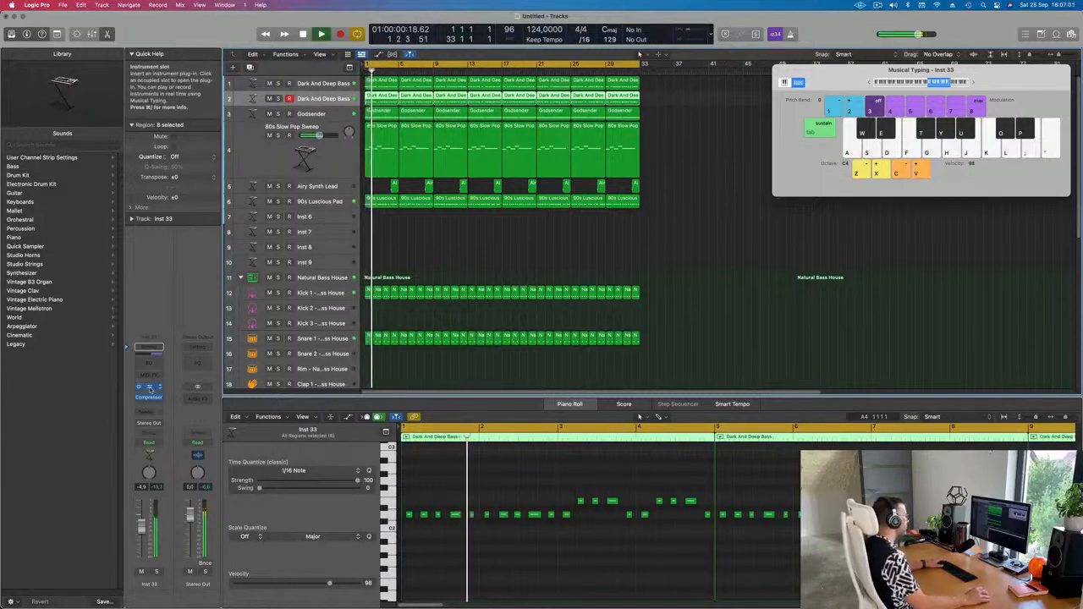
{"action": "left_click", "coordinate": [149, 386]}
{"action": "key", "text": "space"}
{"action": "key", "text": "space"}
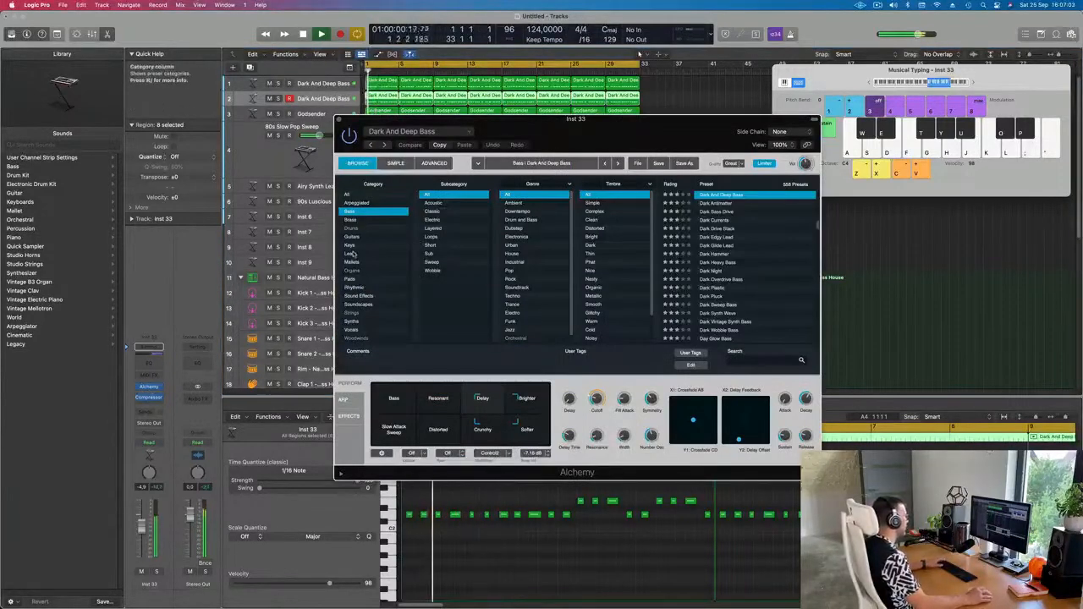
Filter all Alchemy presets to the Plucked subcategory, load Alchemists Wavetable, and audition it from the start.
{"action": "left_click", "coordinate": [347, 194]}
{"action": "scroll", "coordinate": [461, 271], "scroll_direction": "down", "scroll_amount": 5}
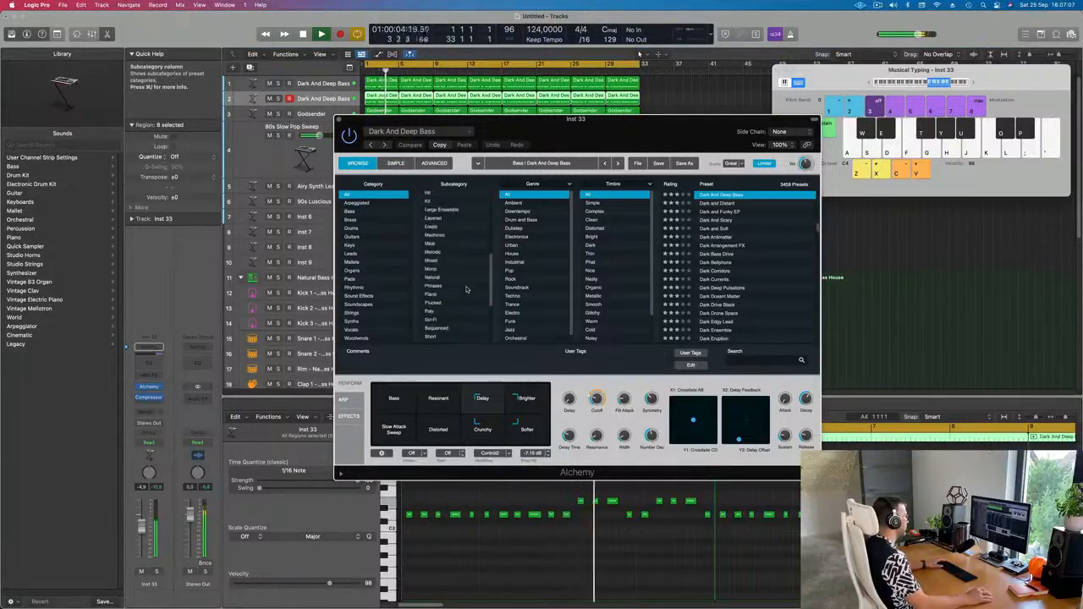
{"action": "left_click", "coordinate": [432, 302]}
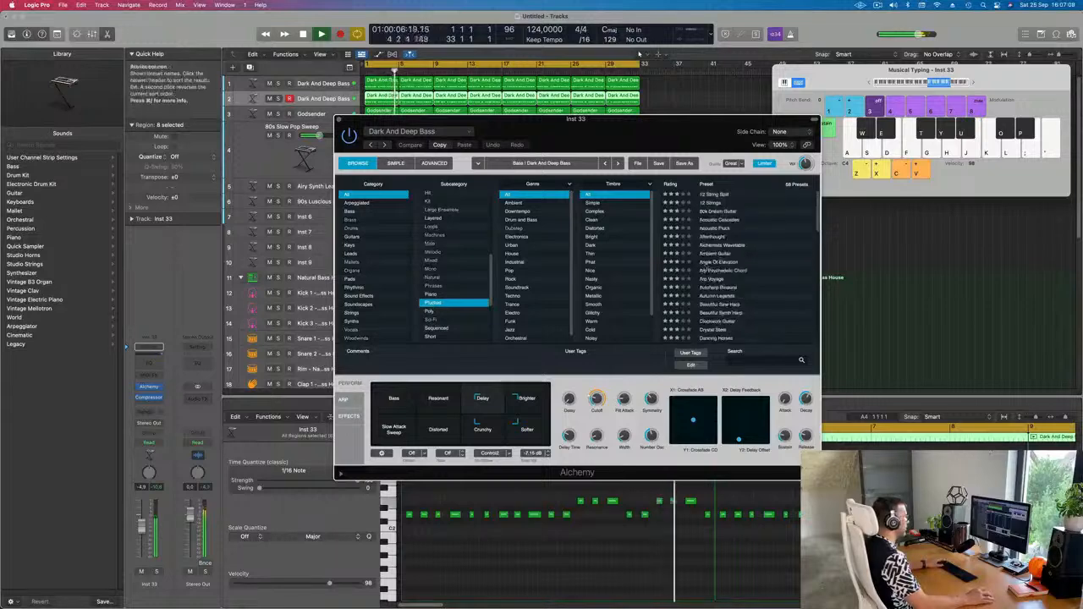
{"action": "left_click", "coordinate": [715, 247]}
{"action": "key", "text": "Return"}
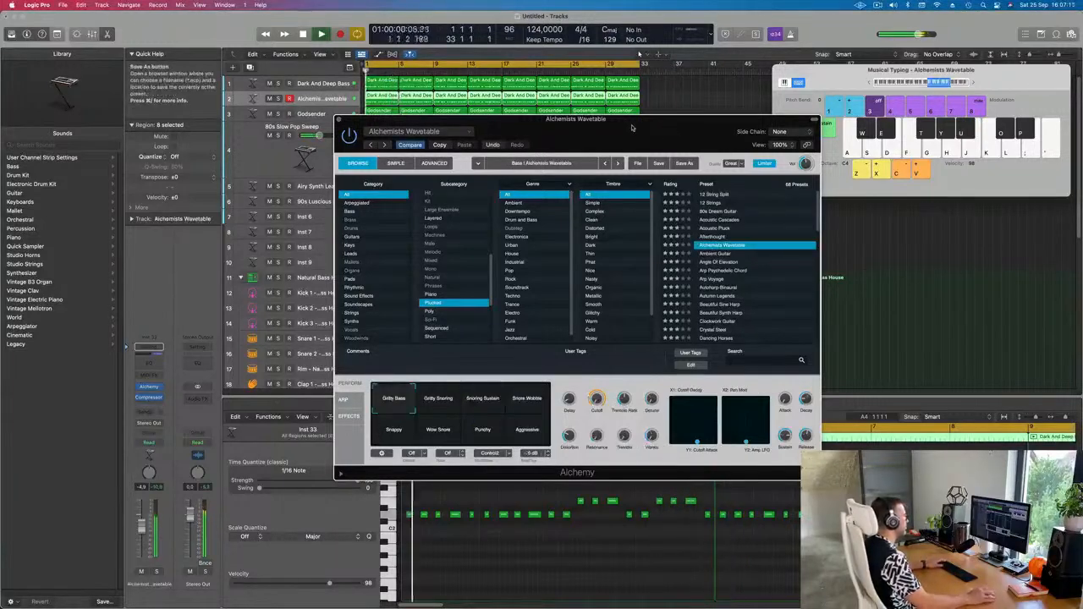
{"action": "left_click_drag", "start_coordinate": [634, 119], "coordinate": [790, 124]}
{"action": "key", "text": "Return"}
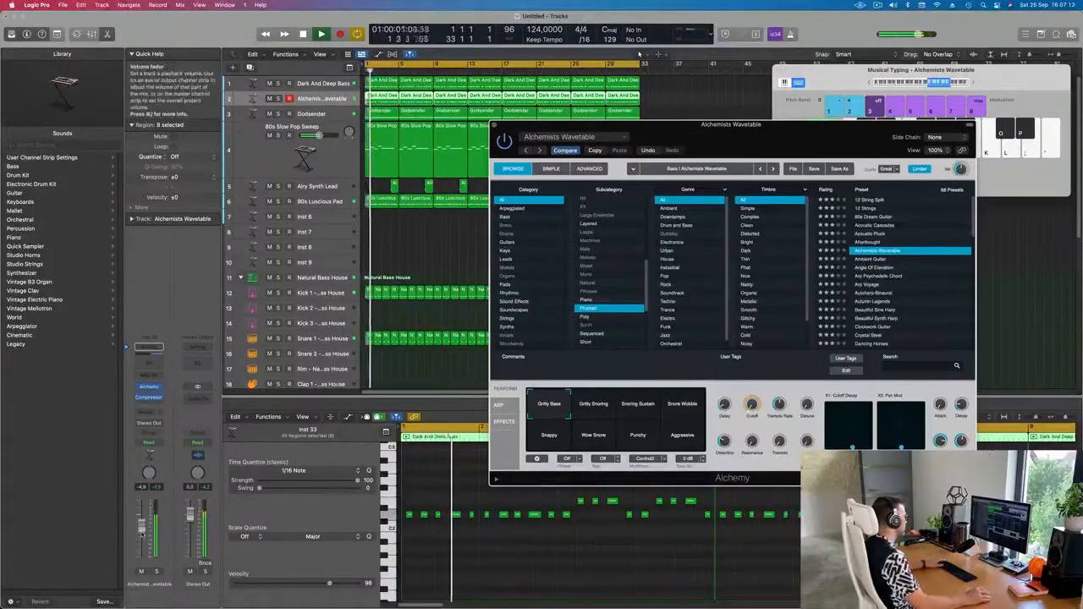
{"action": "key", "text": "space"}
{"action": "key", "text": "space"}
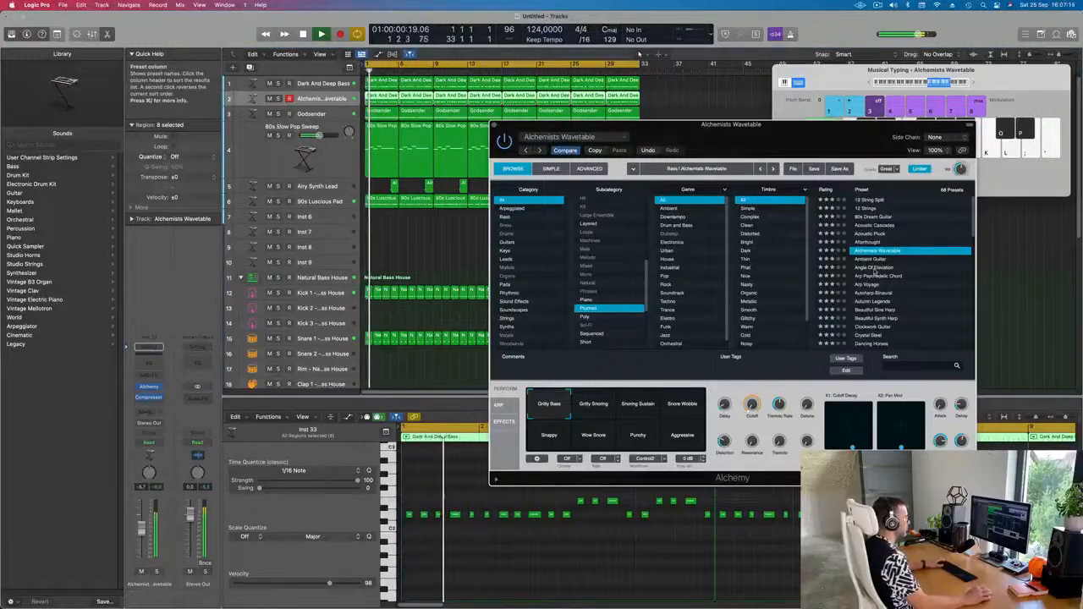
Load the Angle Of Elevation preset, compare it soloed and in the mix from the start, and set its volume to -4.5 dB.
{"action": "left_click", "coordinate": [875, 270]}
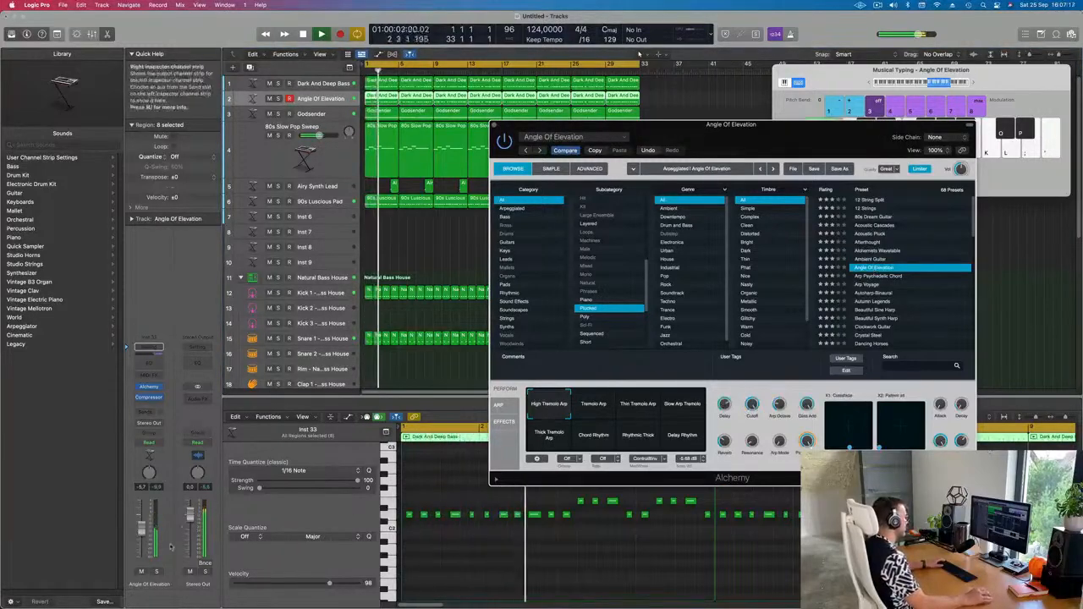
{"action": "key", "text": "Return"}
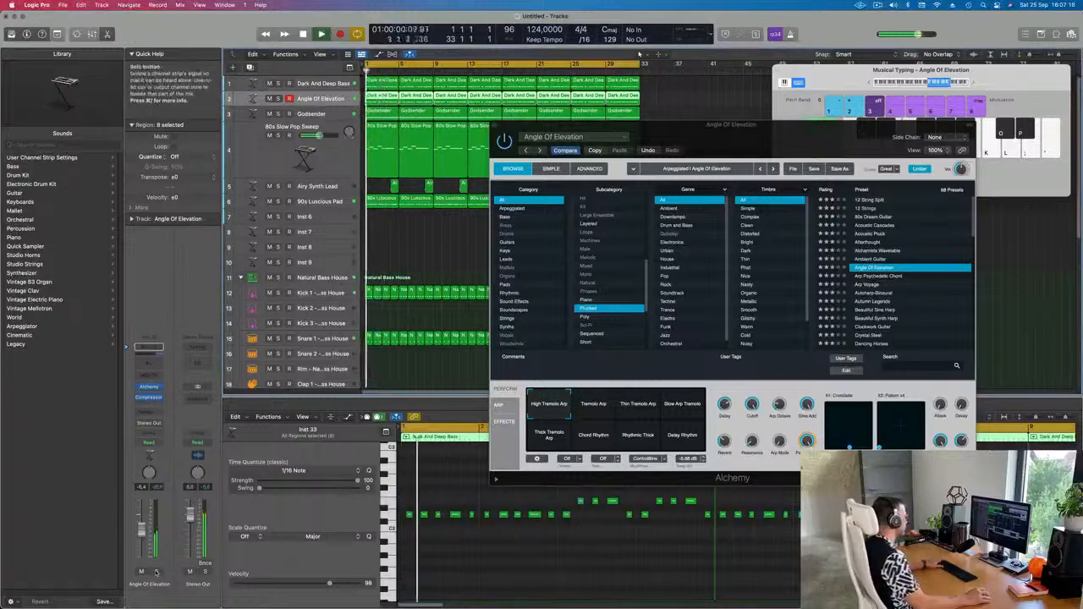
{"action": "left_click", "coordinate": [155, 573]}
{"action": "key", "text": "space"}
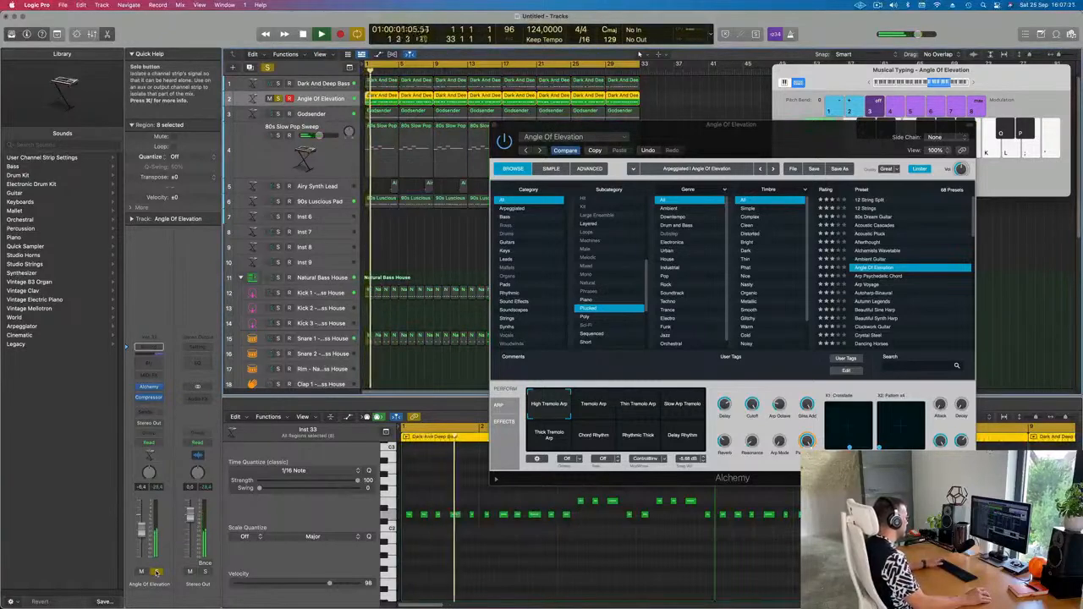
{"action": "left_click", "coordinate": [155, 573]}
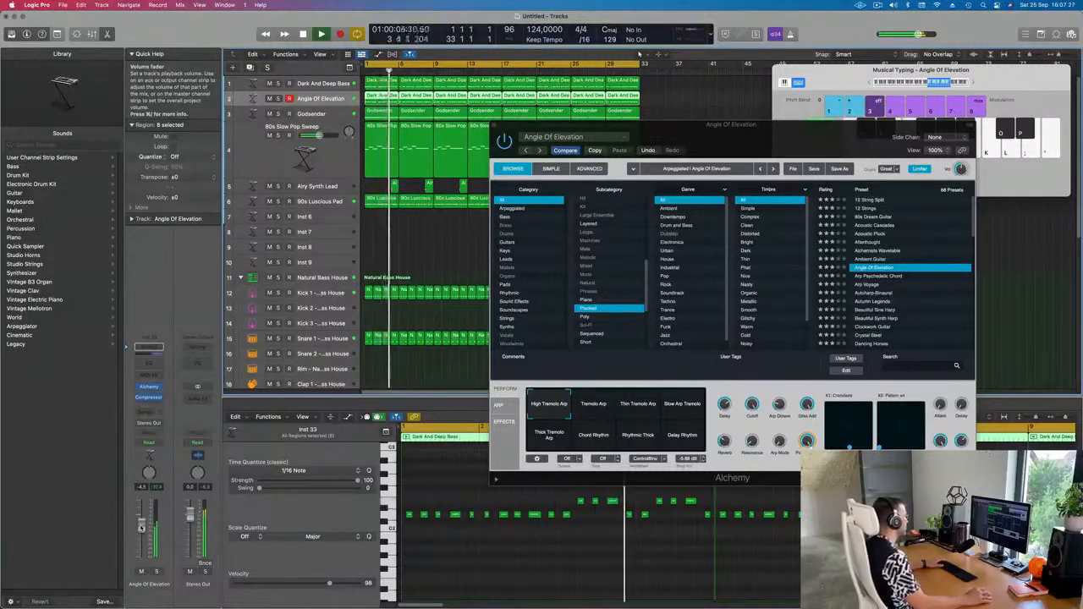
{"action": "left_click", "coordinate": [156, 573]}
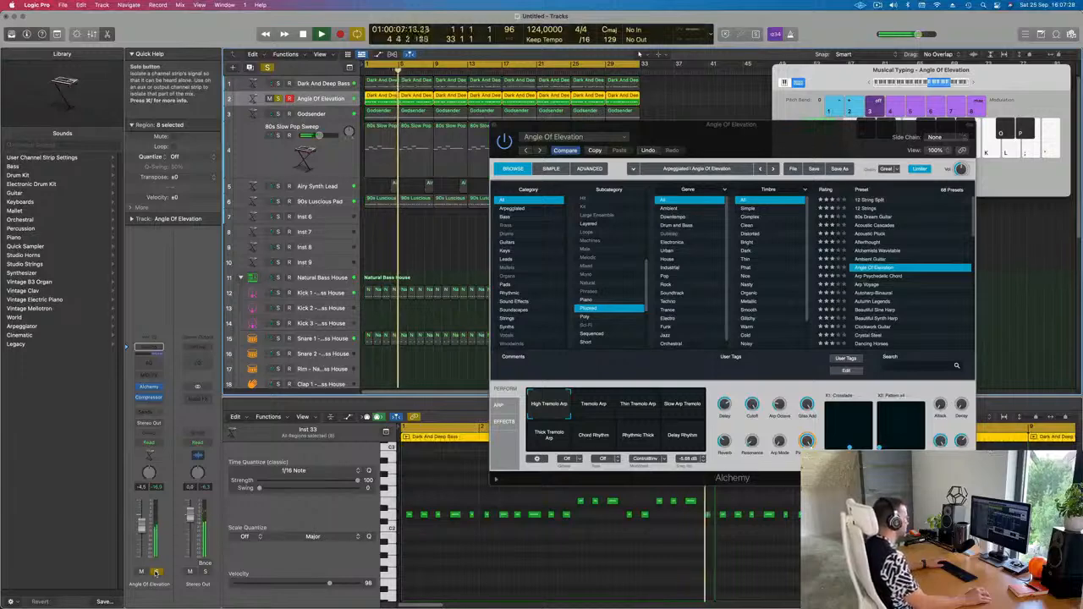
{"action": "left_click", "coordinate": [155, 572]}
Audition the Tremolo Arp, Thin Tremolo Arp, Slow Arp Tremolo and Delay Rhythm variations, return to High Tremolo Arp, and close Alchemy.
{"action": "left_click", "coordinate": [603, 405]}
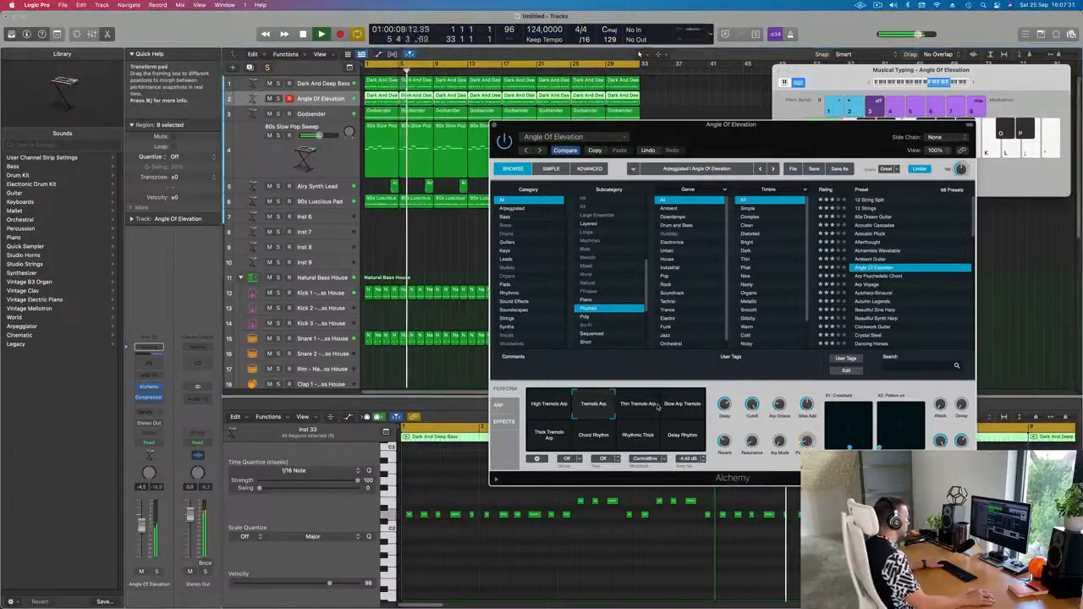
{"action": "left_click", "coordinate": [647, 407]}
{"action": "left_click", "coordinate": [683, 405]}
{"action": "left_click", "coordinate": [681, 438]}
{"action": "left_click", "coordinate": [548, 404]}
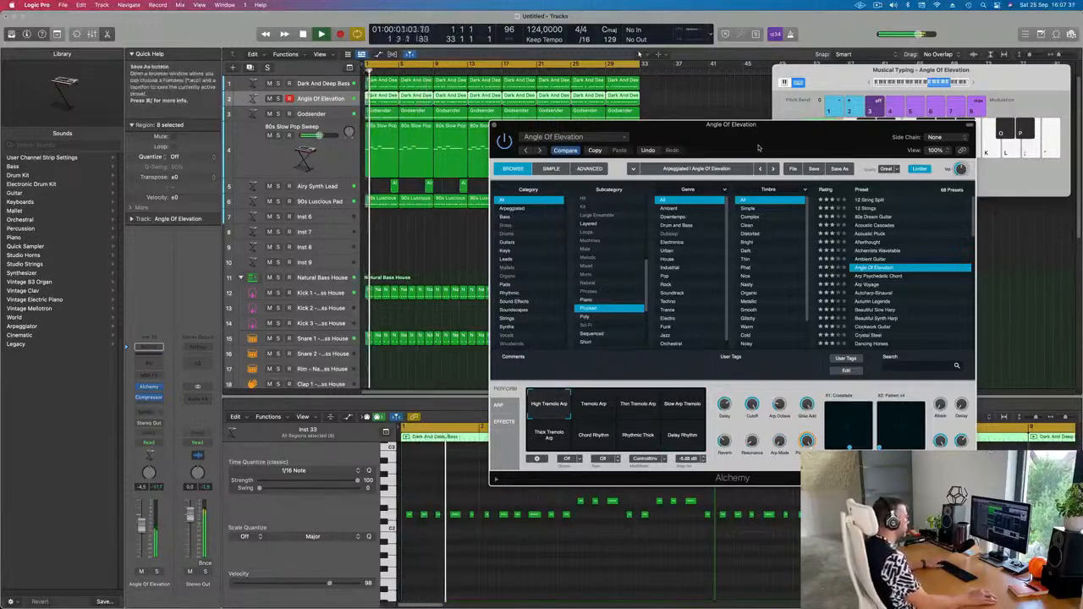
{"action": "left_click_drag", "start_coordinate": [493, 136], "coordinate": [410, 199]}
{"action": "left_click", "coordinate": [411, 187]}
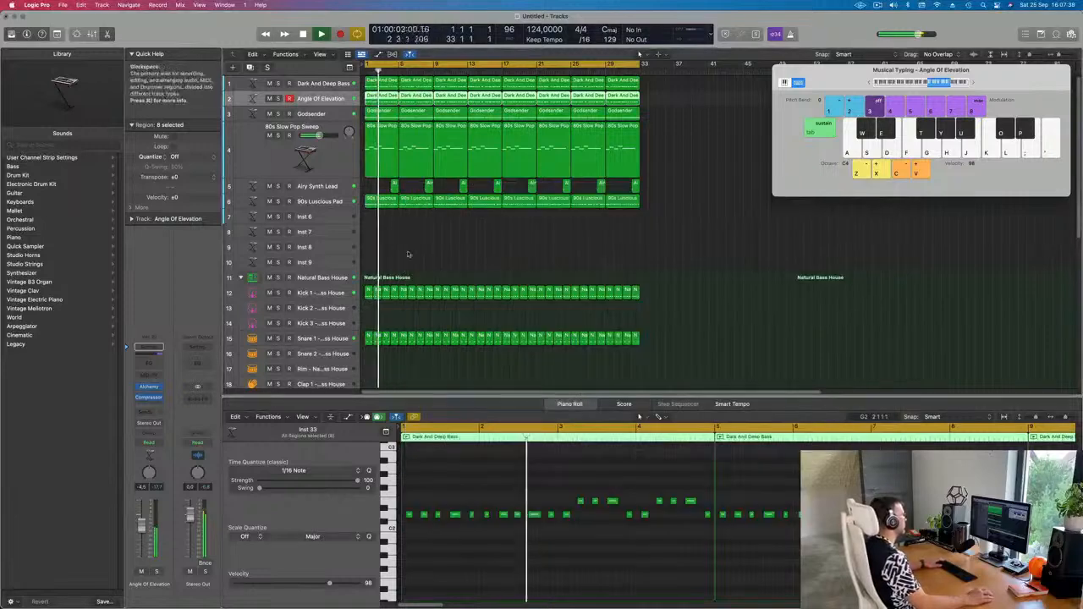
Compare the mix with and without Angle Of Elevation, and mute the 80s Slow Pop Sweep track.
{"action": "left_click", "coordinate": [269, 98]}
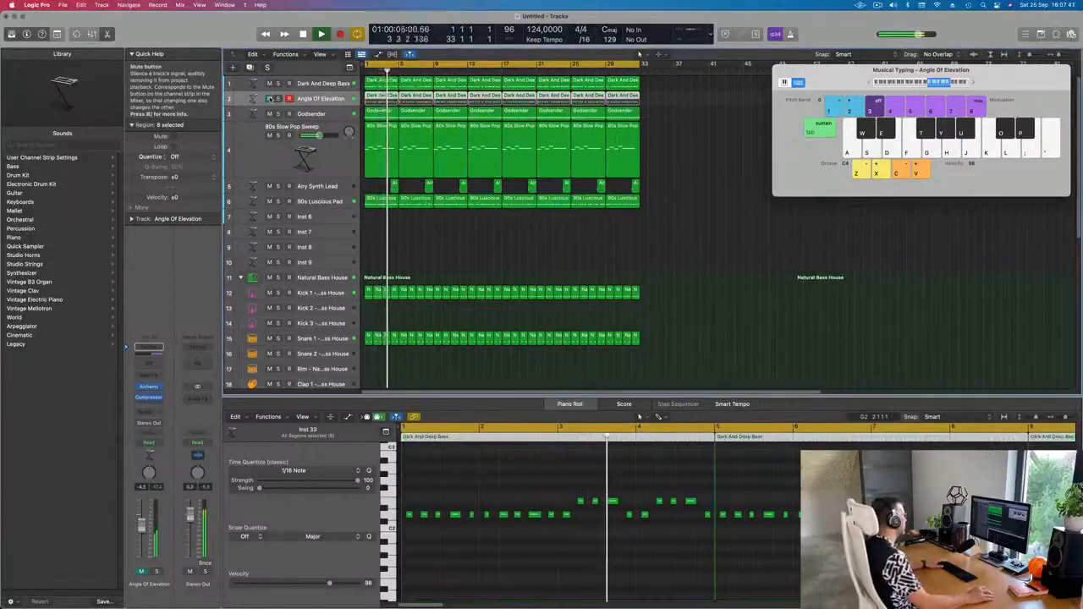
{"action": "left_click", "coordinate": [269, 98]}
{"action": "left_click", "coordinate": [270, 135]}
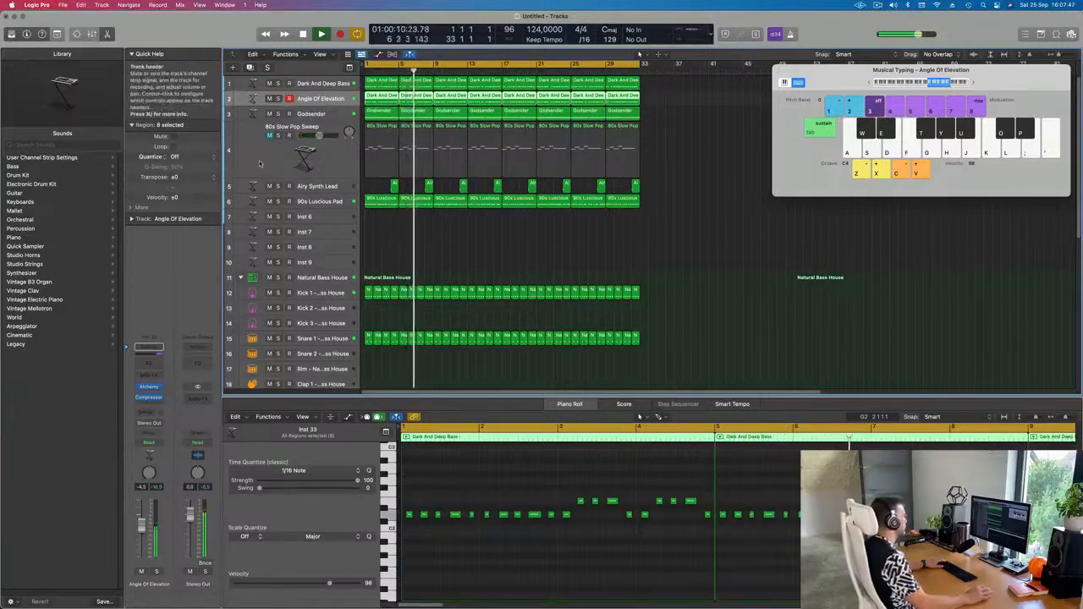
{"action": "left_click", "coordinate": [260, 164]}
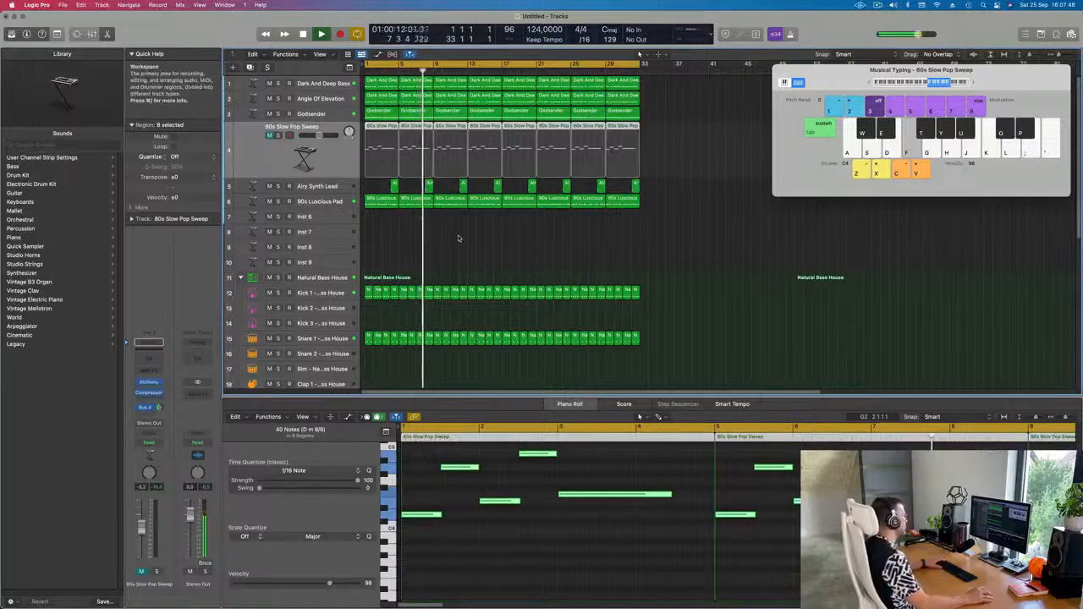
{"action": "key", "text": "super+Left"}
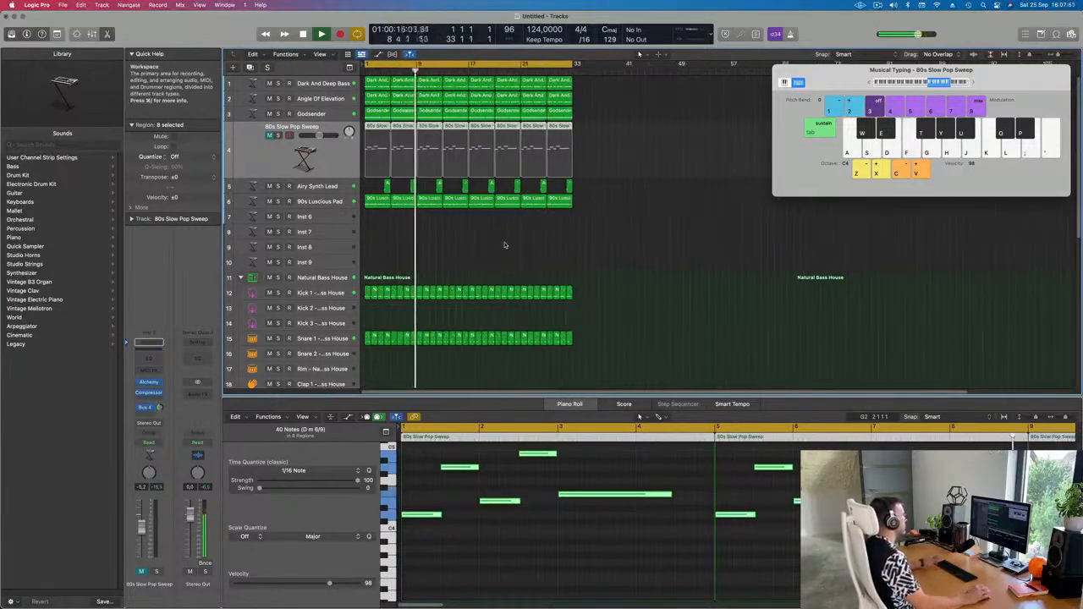
{"action": "left_click", "coordinate": [499, 247]}
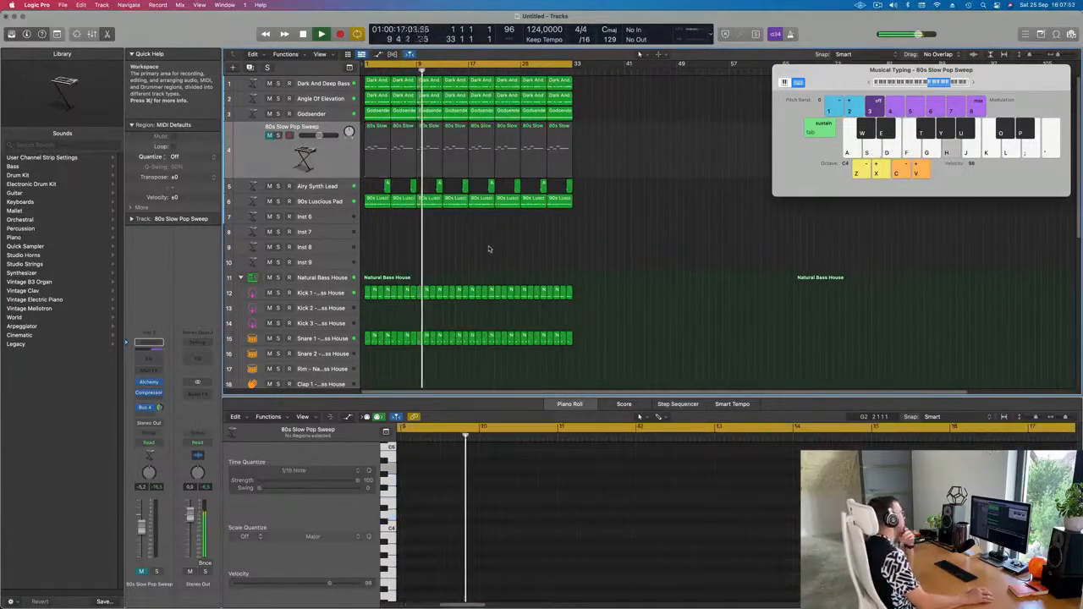
Solo the open hi-hat and the shaker of Natural Bass House in turn to hear each one alone.
{"action": "scroll", "coordinate": [489, 249], "scroll_direction": "down", "scroll_amount": 1}
{"action": "scroll", "coordinate": [489, 250], "scroll_direction": "down", "scroll_amount": 7}
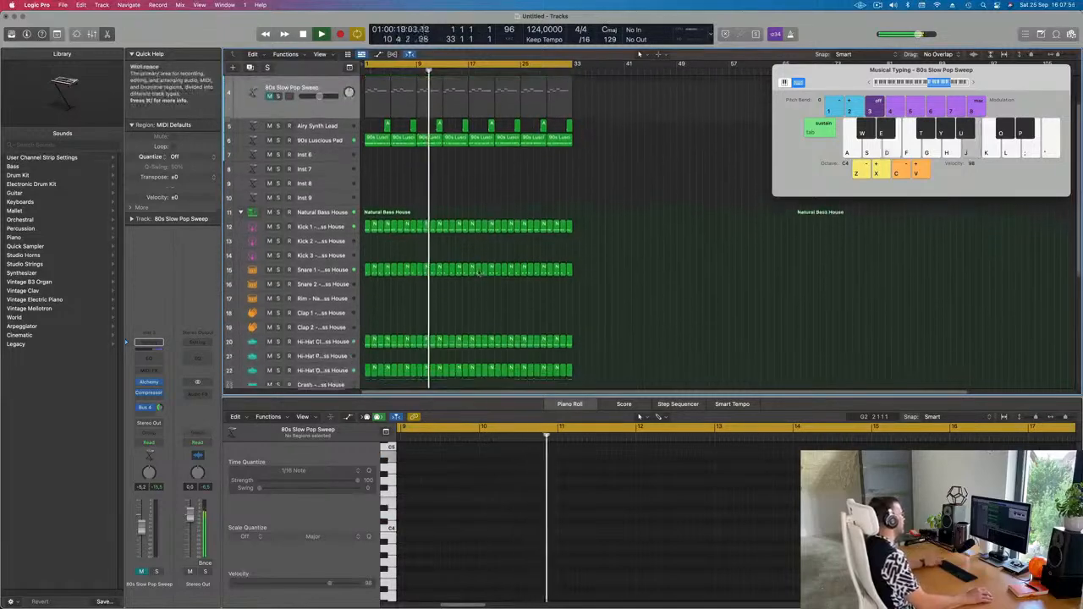
{"action": "scroll", "coordinate": [478, 273], "scroll_direction": "down", "scroll_amount": 4}
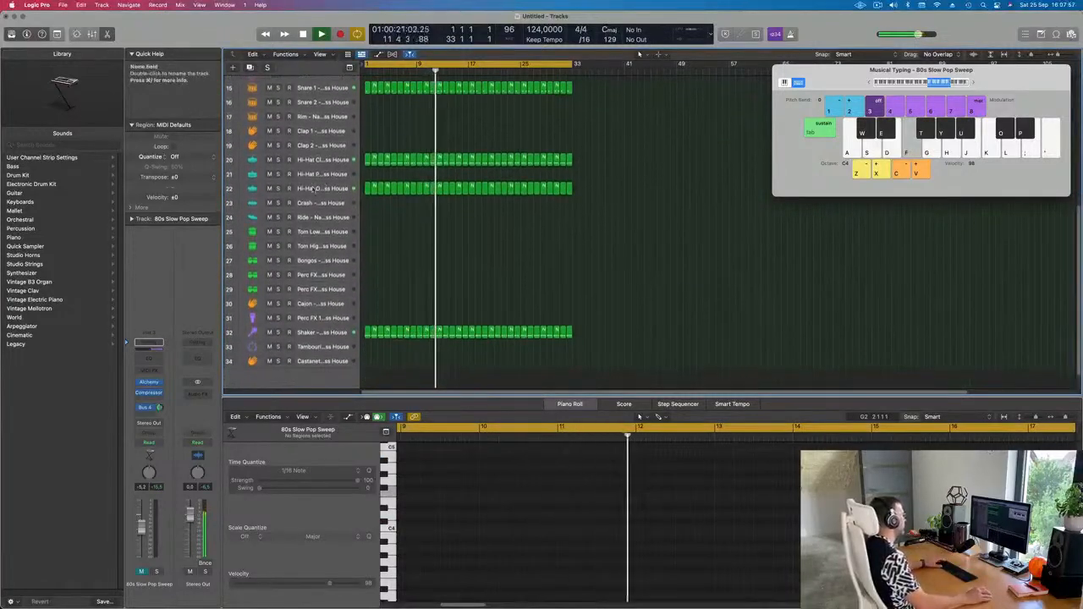
{"action": "left_click", "coordinate": [317, 189]}
{"action": "left_click", "coordinate": [278, 188]}
{"action": "left_click", "coordinate": [278, 189]}
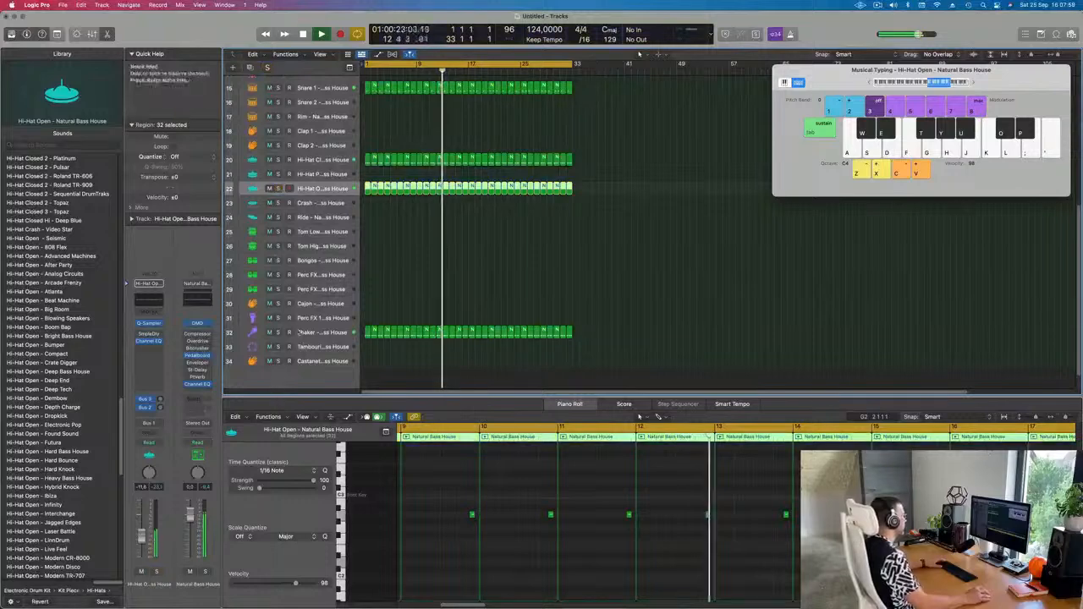
{"action": "left_click", "coordinate": [278, 332]}
{"action": "left_click", "coordinate": [277, 333]}
Restart playback and raise the shaker track's Bus 2 delay send.
{"action": "left_click", "coordinate": [314, 332]}
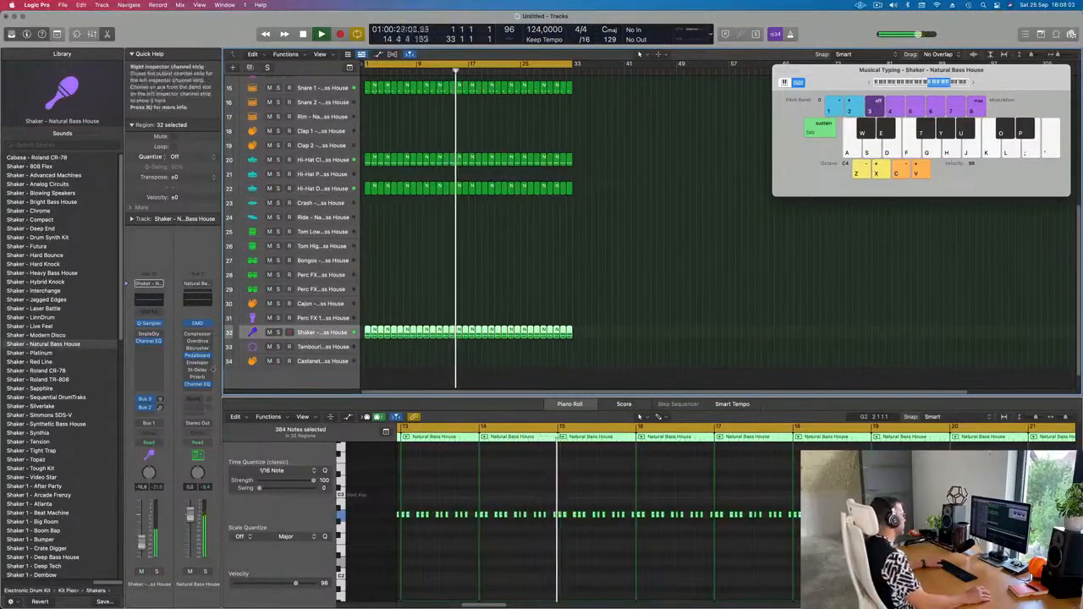
{"action": "key", "text": "Return"}
{"action": "left_click_drag", "start_coordinate": [160, 408], "coordinate": [160, 396]}
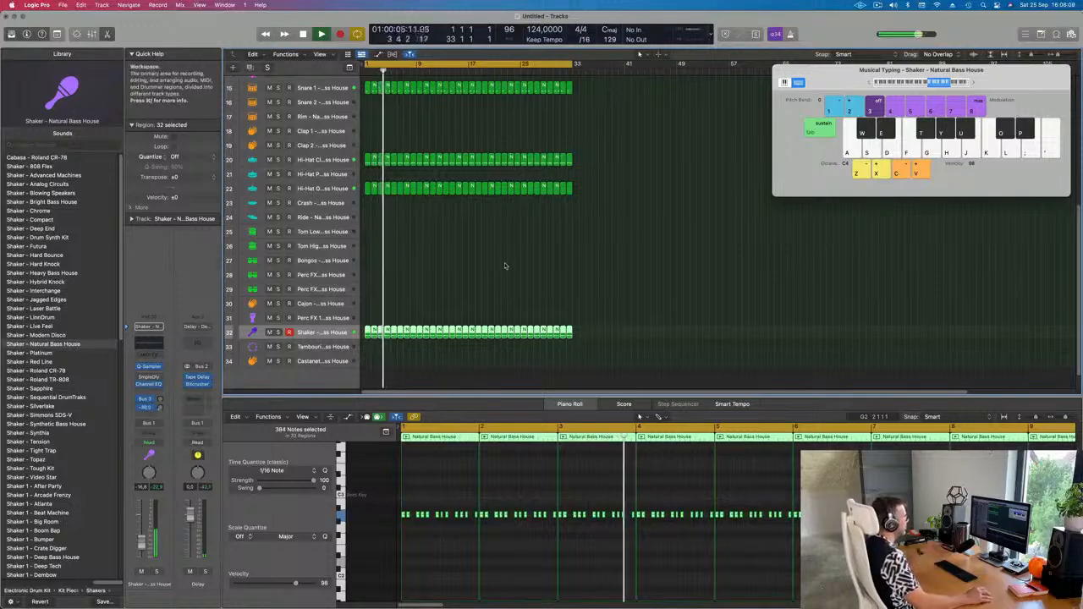
Unmute the 80s Slow Pop Sweep track and lower its volume slightly.
{"action": "scroll", "coordinate": [680, 191], "scroll_direction": "up", "scroll_amount": 10}
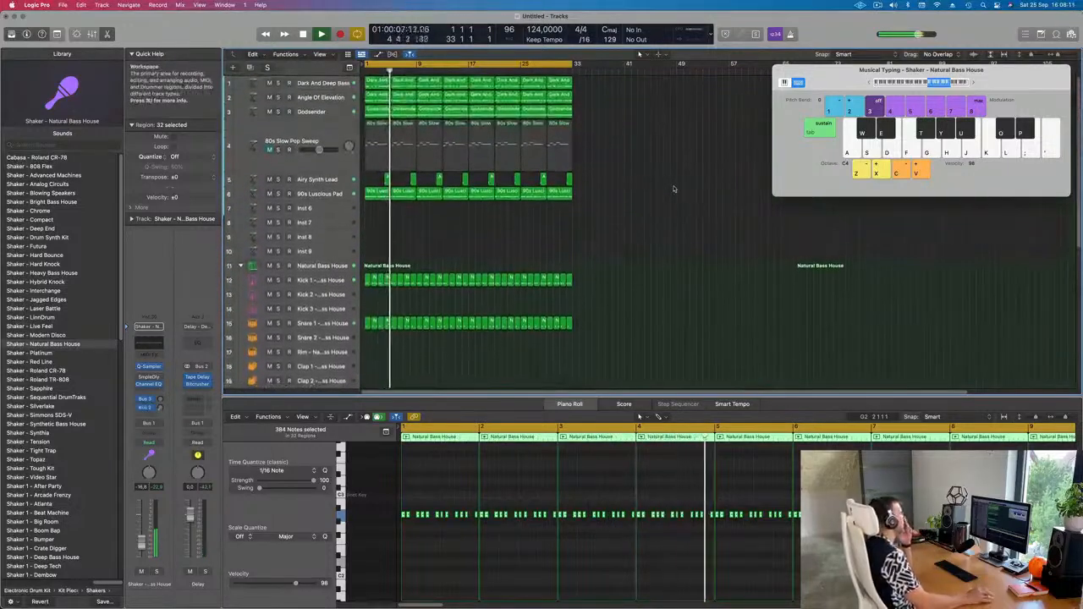
{"action": "left_click", "coordinate": [318, 125]}
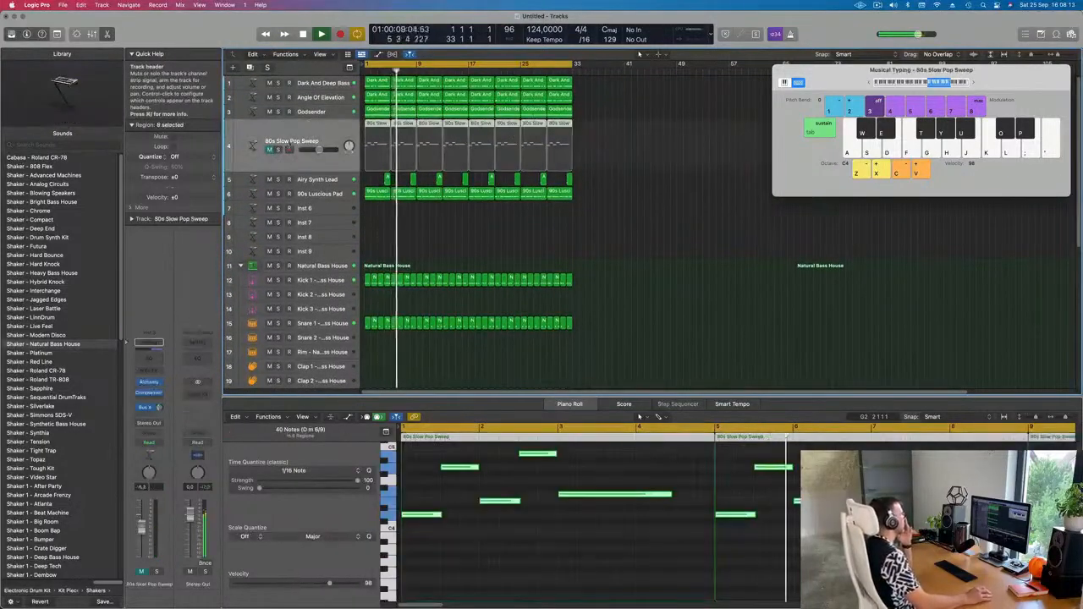
{"action": "left_click", "coordinate": [269, 151]}
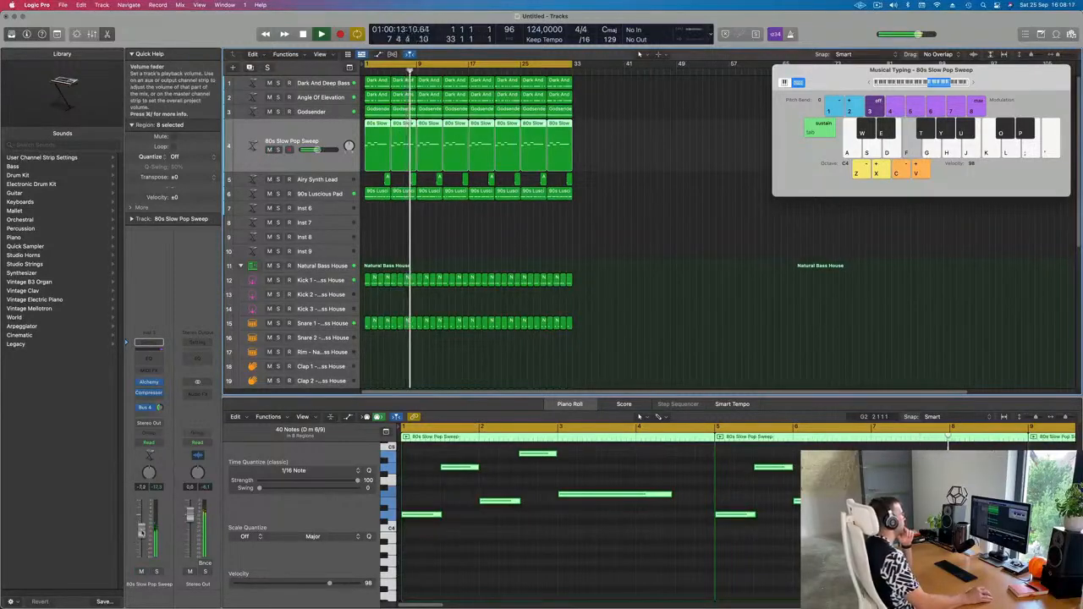
{"action": "left_click", "coordinate": [609, 311]}
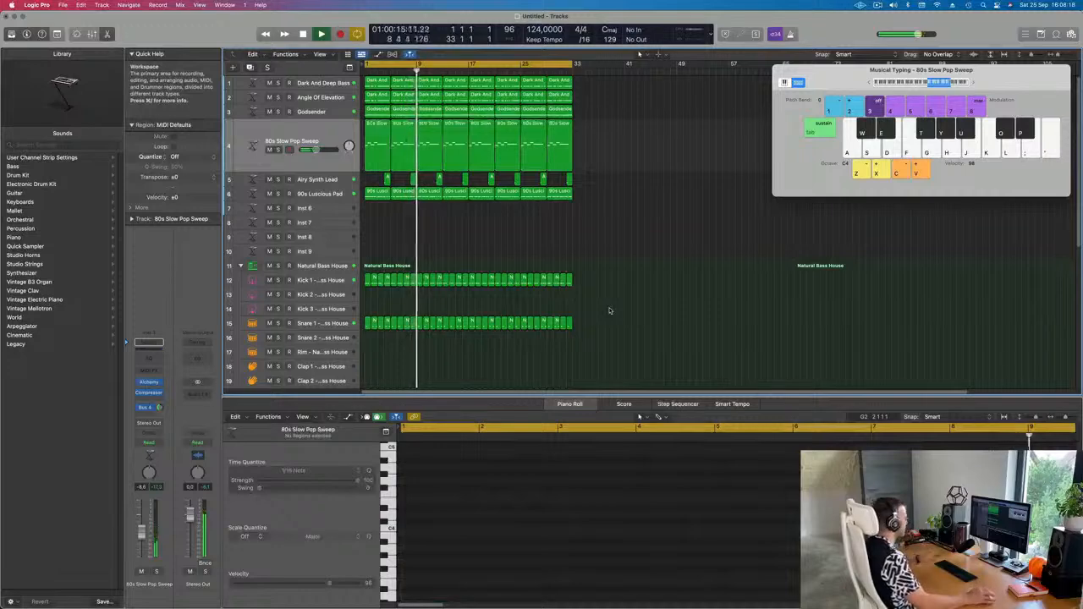
Repeat all regions in the arrangement once so that the song extends to bar 65.
{"action": "key", "text": "super+a"}
{"action": "key", "text": "super+r"}
{"action": "key", "text": "super+Left"}
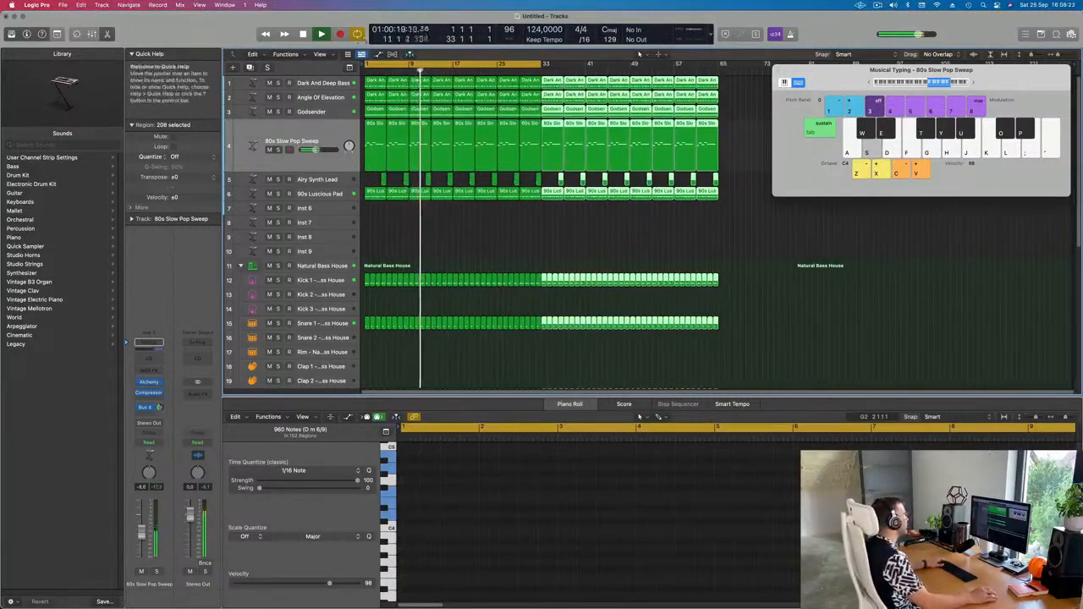
Show the secondary ruler and extend the cycle range to bar 65.
{"action": "left_click", "coordinate": [320, 54]}
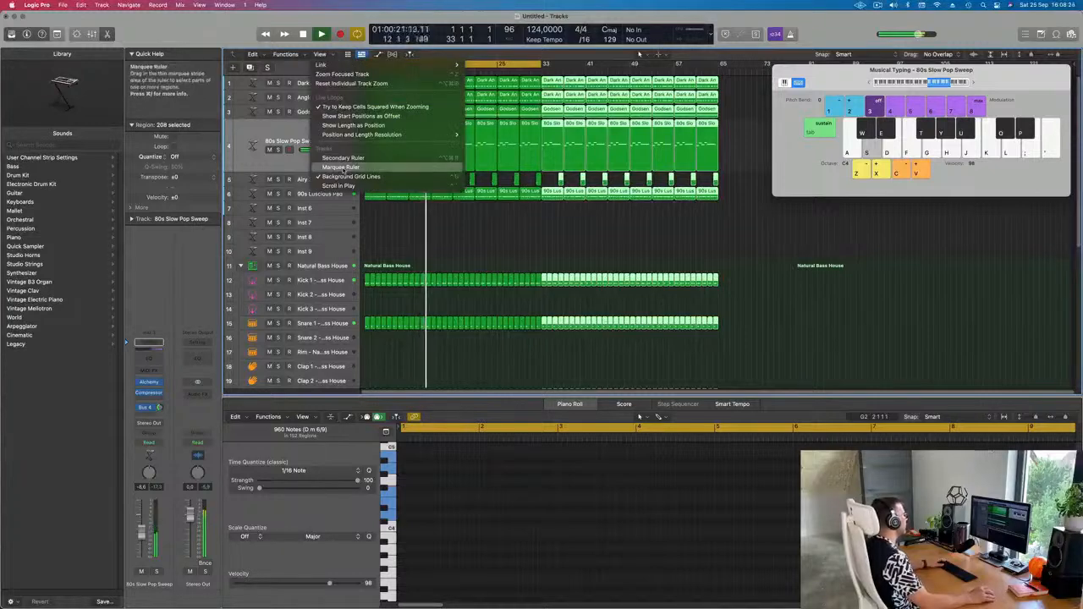
{"action": "left_click", "coordinate": [343, 158]}
{"action": "left_click", "coordinate": [479, 228]}
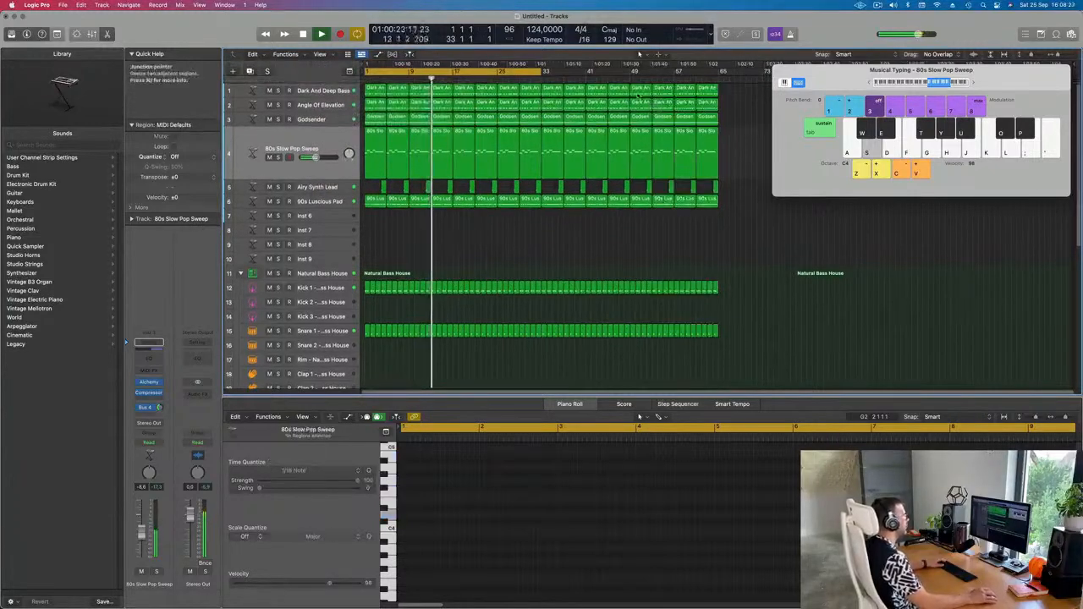
{"action": "left_click_drag", "start_coordinate": [543, 71], "coordinate": [721, 93]}
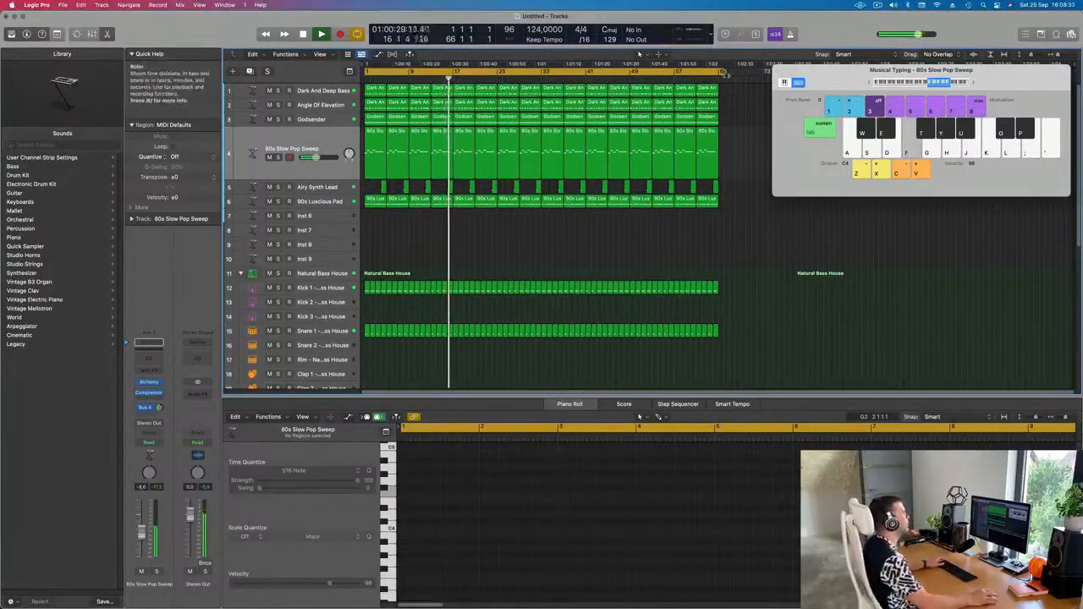
{"action": "left_click_drag", "start_coordinate": [721, 73], "coordinate": [720, 72]}
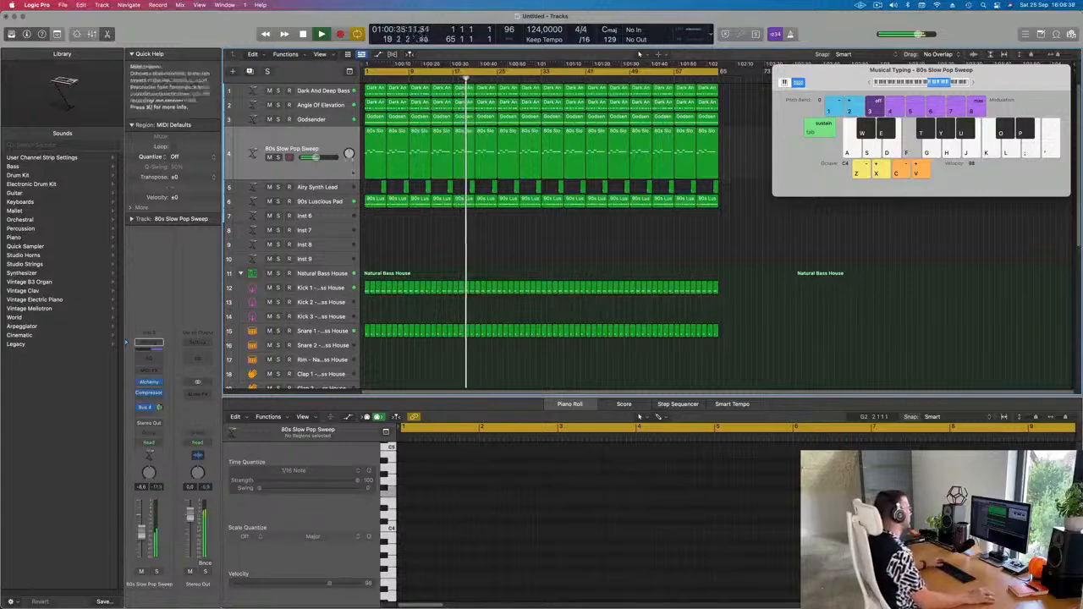
Play the song from the start and mute the 80s Slow Pop Sweep track.
{"action": "key", "text": "Return"}
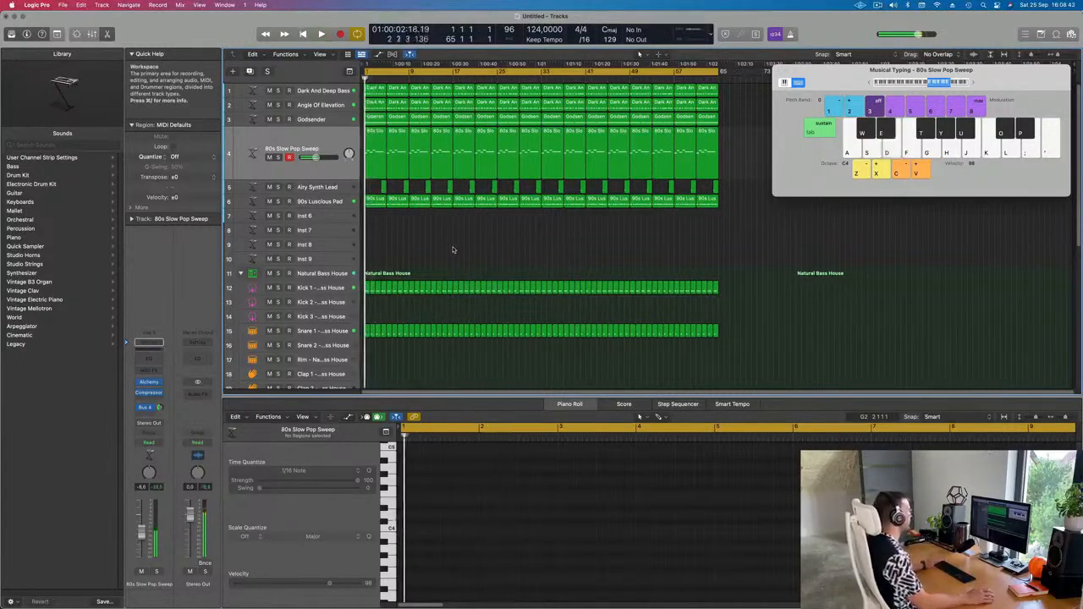
{"action": "key", "text": "space"}
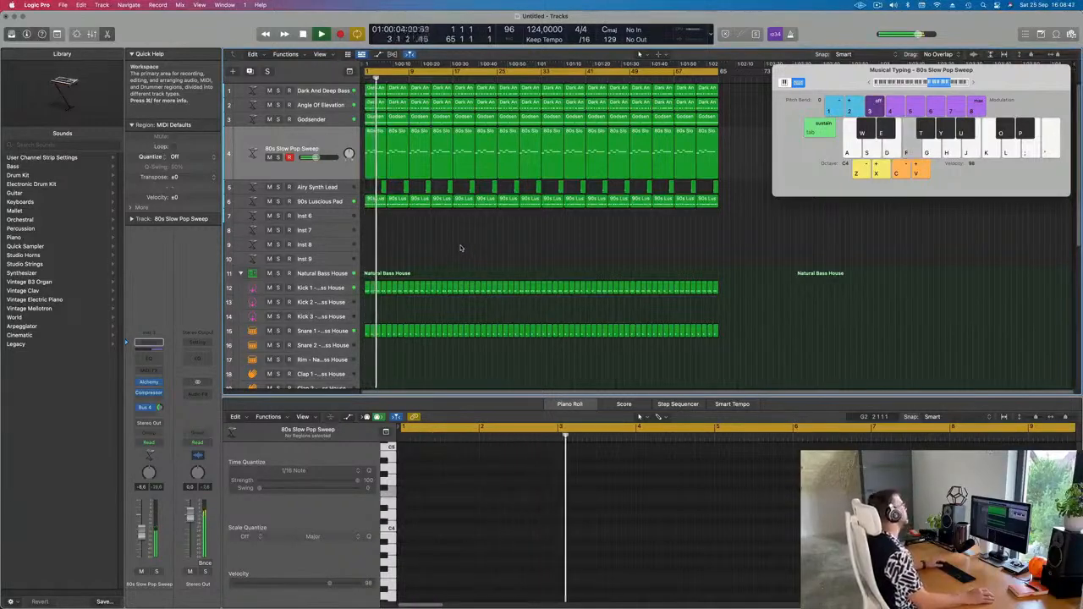
{"action": "left_click", "coordinate": [269, 158]}
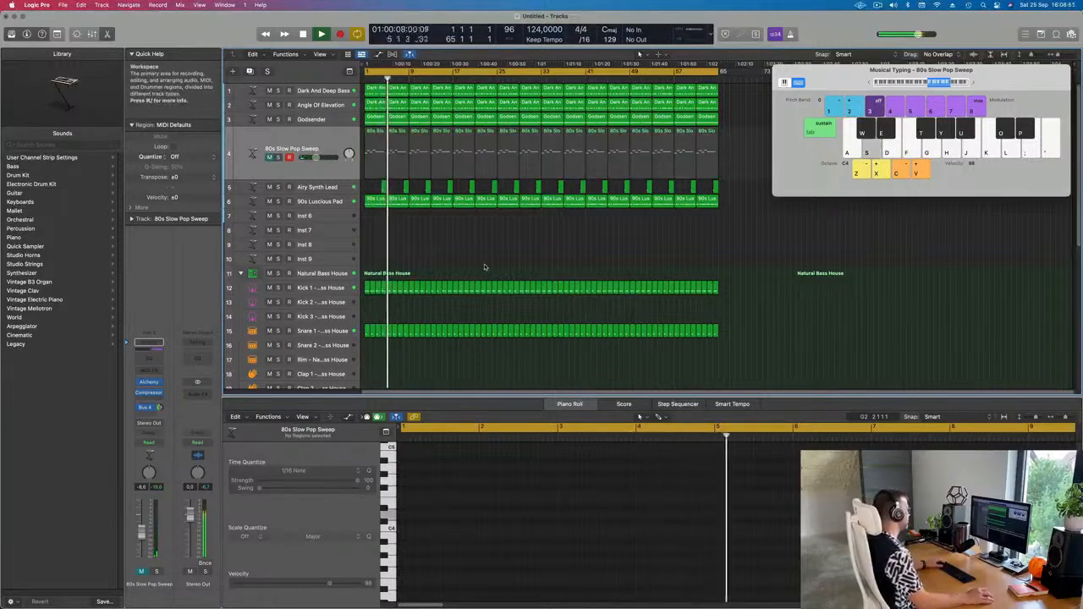
Listen to the Godsender track soloed, and compare the mix with it muted and unmuted.
{"action": "left_click", "coordinate": [277, 118]}
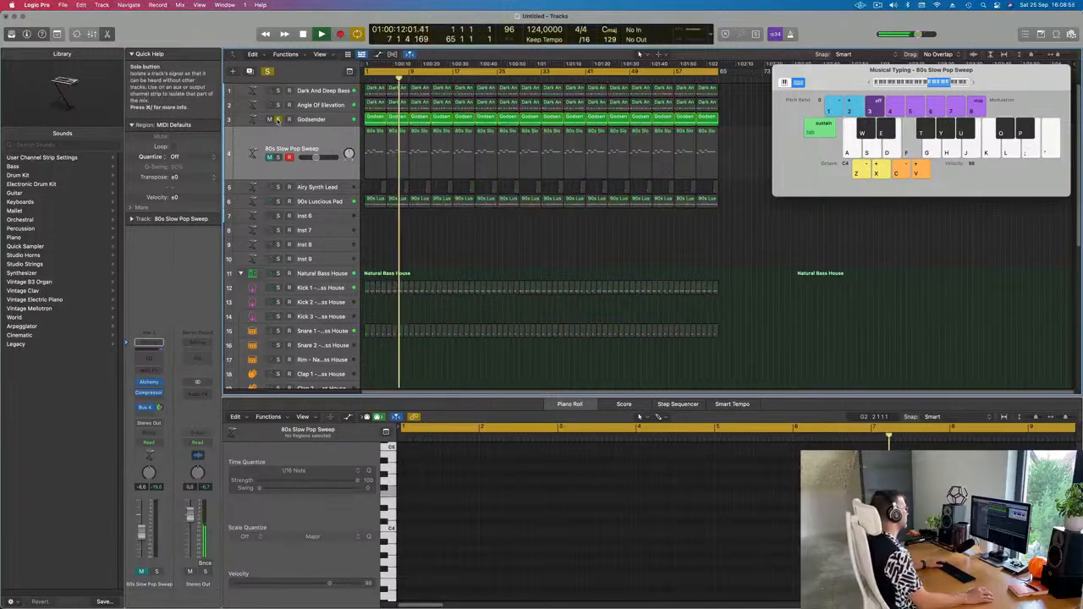
{"action": "left_click", "coordinate": [278, 120]}
{"action": "left_click", "coordinate": [268, 123]}
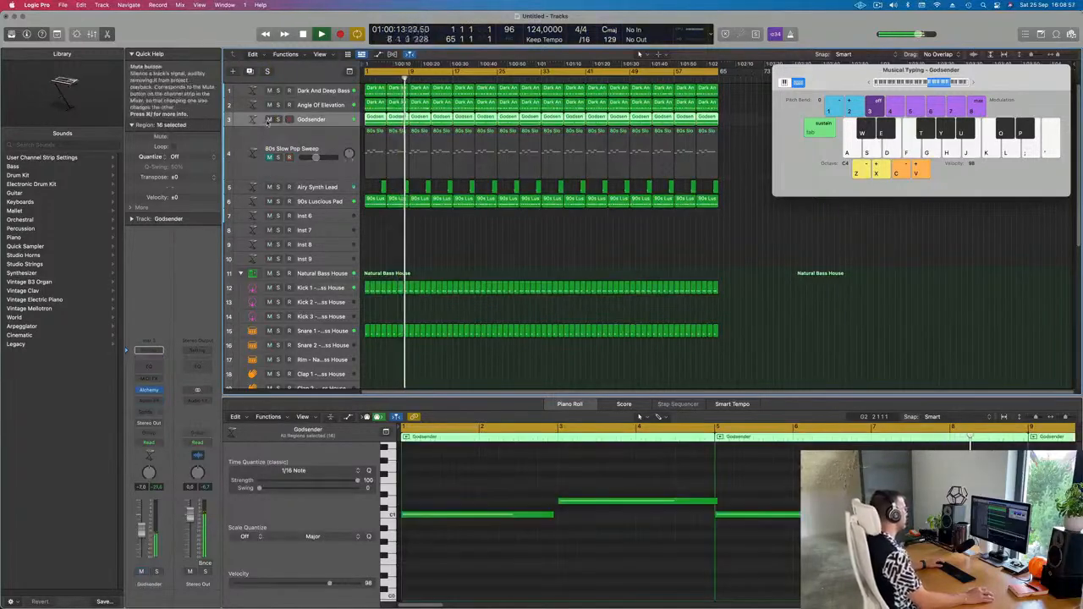
{"action": "left_click", "coordinate": [268, 120]}
{"action": "left_click", "coordinate": [269, 120]}
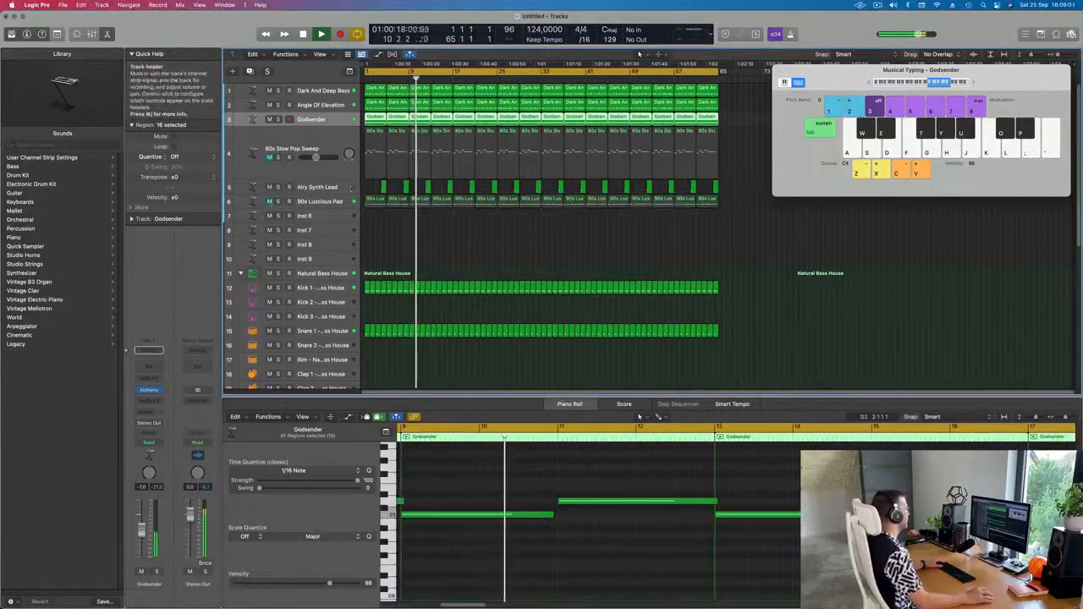
Mute the 90s Luscious Pad and Airy Synth Lead tracks.
{"action": "left_click", "coordinate": [337, 187]}
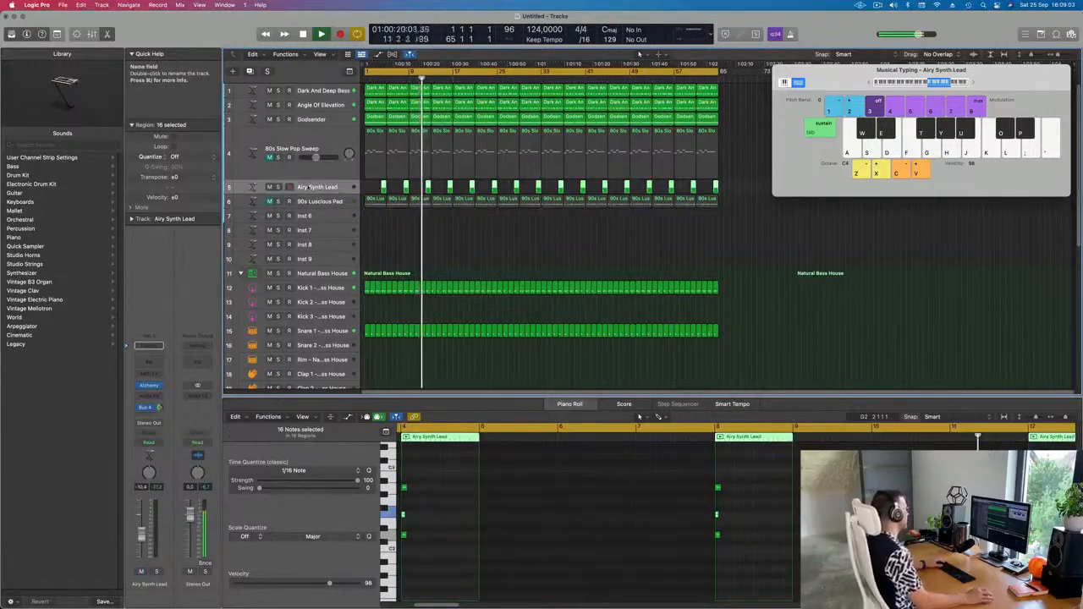
{"action": "left_click", "coordinate": [269, 187]}
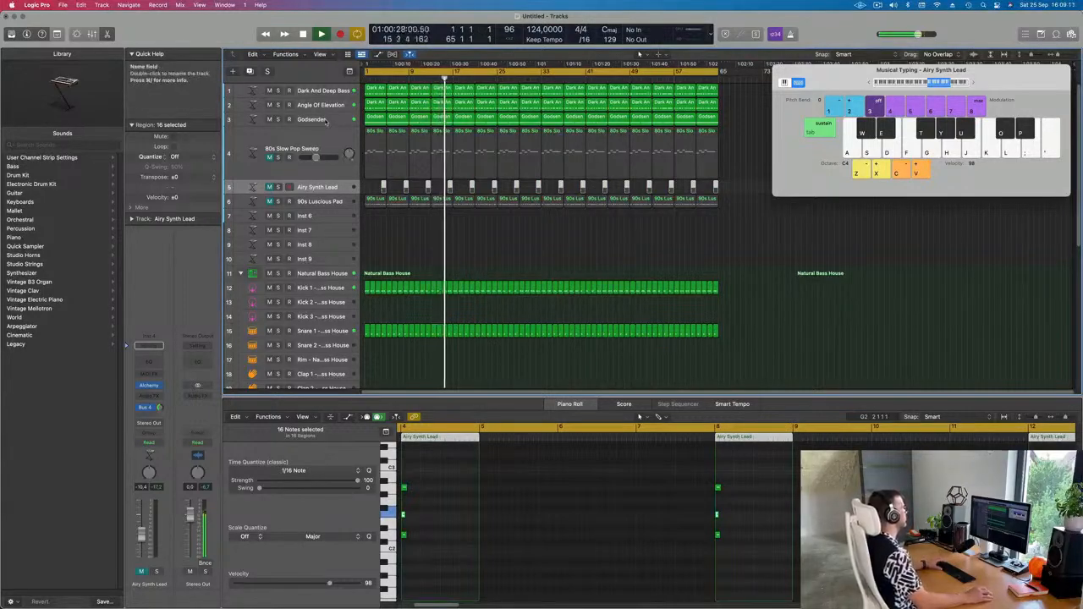
Duplicate the Godsender track and move the region at bar 1 onto the new track.
{"action": "left_click", "coordinate": [330, 121]}
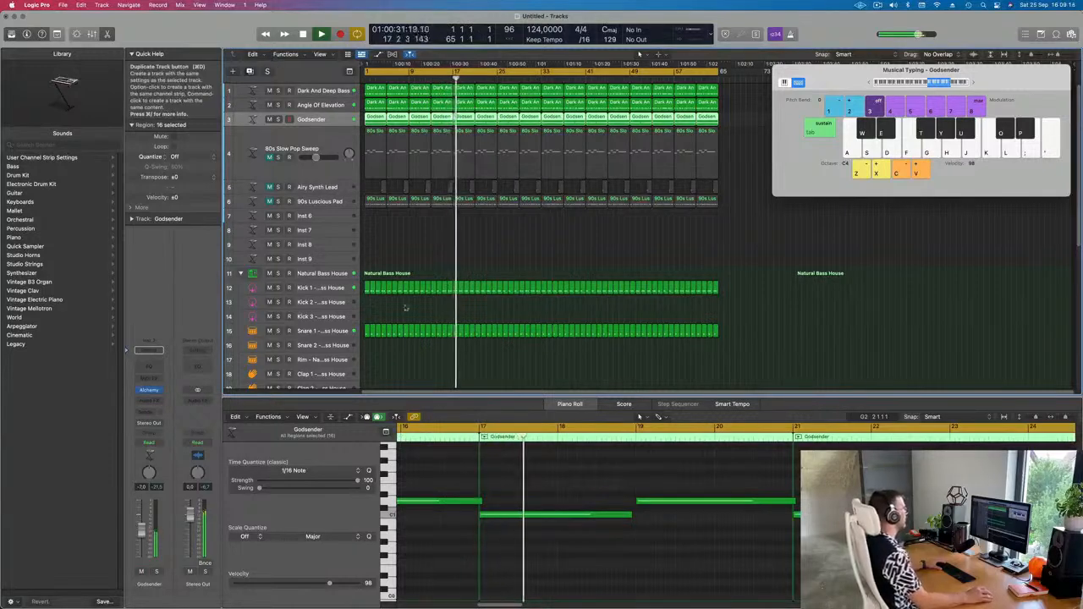
{"action": "left_click", "coordinate": [250, 71]}
{"action": "left_click", "coordinate": [375, 121]}
{"action": "left_click_drag", "start_coordinate": [375, 121], "coordinate": [376, 133]}
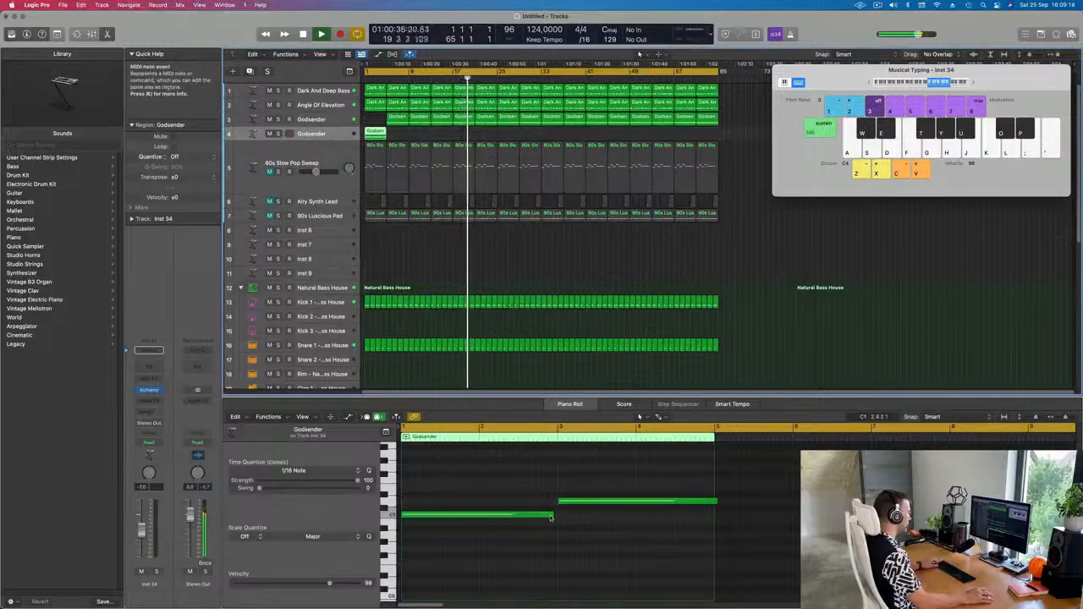
In the moved region, adjust the two notes to end at bars 3 and 5, then copy both an octave higher.
{"action": "left_click_drag", "start_coordinate": [554, 517], "coordinate": [556, 517]}
{"action": "left_click", "coordinate": [702, 503]}
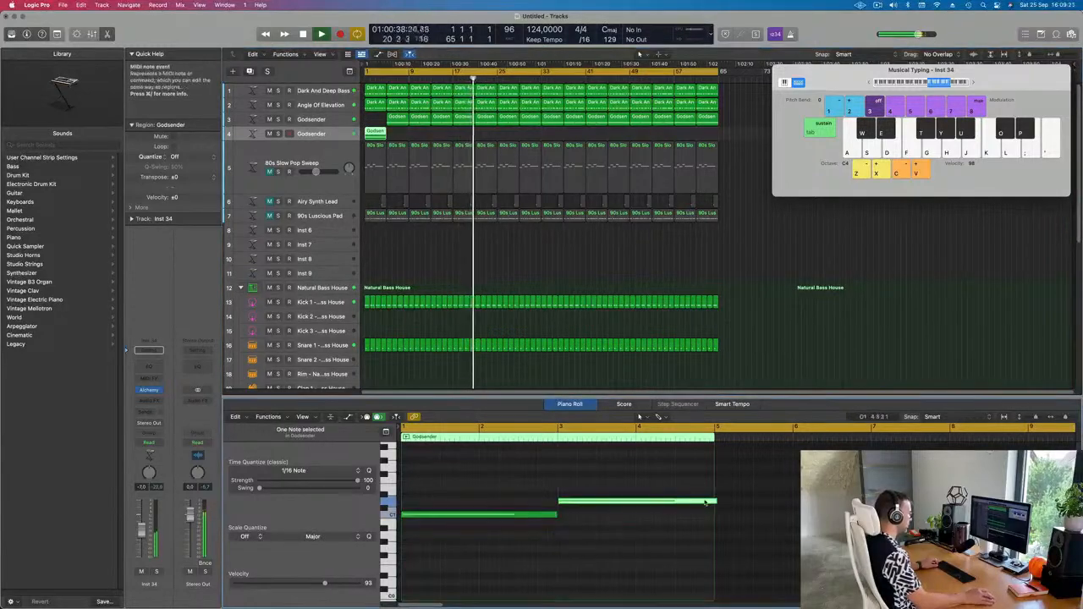
{"action": "left_click_drag", "start_coordinate": [716, 500], "coordinate": [713, 502]}
{"action": "scroll", "coordinate": [615, 544], "scroll_direction": "up", "scroll_amount": 2}
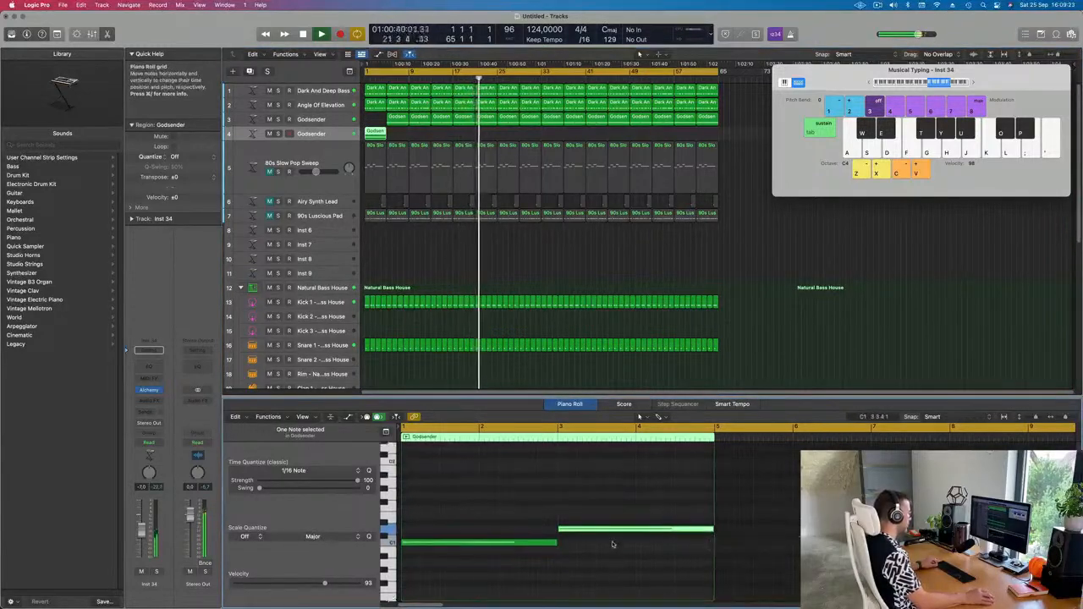
{"action": "left_click_drag", "start_coordinate": [488, 525], "coordinate": [601, 580]}
{"action": "left_click_drag", "start_coordinate": [532, 543], "coordinate": [531, 467]}
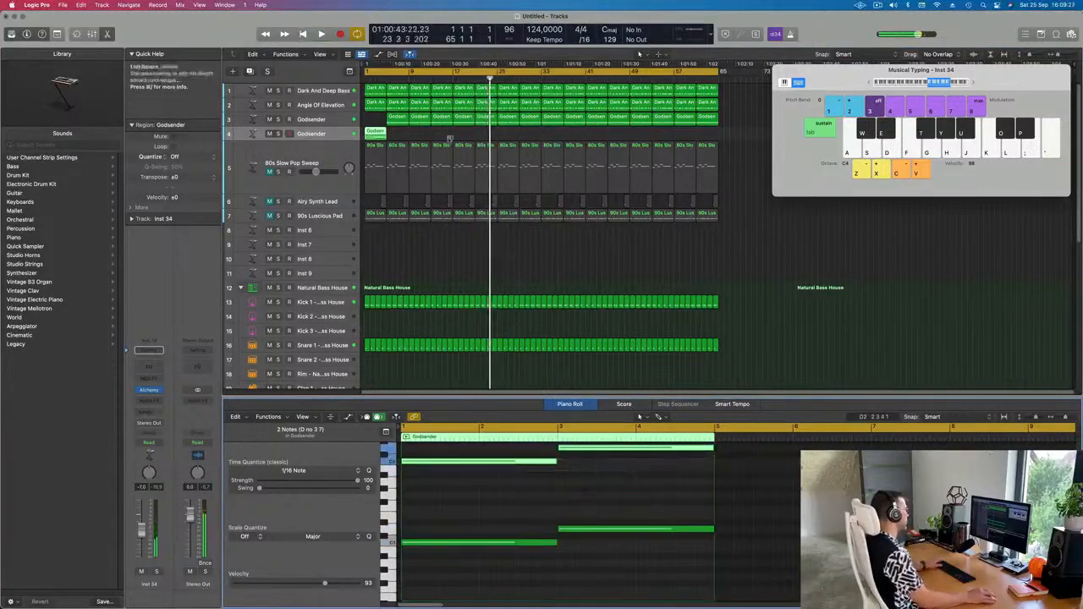
Copy the original Godsender track's bar 5 region to bar 1 and play the song from the start.
{"action": "left_click_drag", "start_coordinate": [399, 120], "coordinate": [376, 121]}
{"action": "key", "text": "Return"}
{"action": "key", "text": "v"}
{"action": "key", "text": "space"}
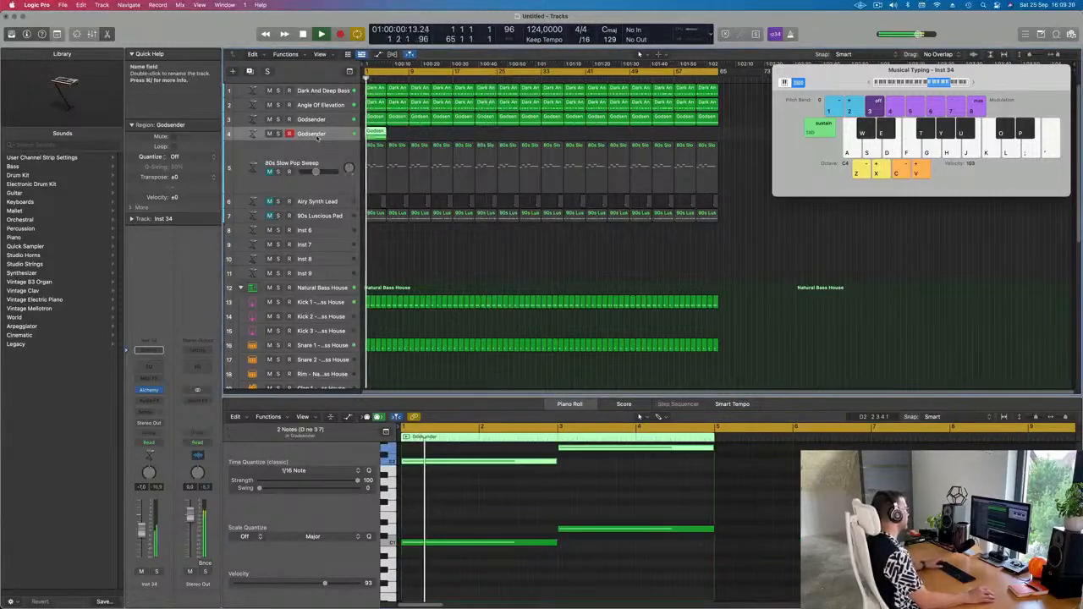
Insert an Arpeggiator MIDI effect on the duplicated track and listen to it.
{"action": "left_click", "coordinate": [154, 380]}
{"action": "left_click", "coordinate": [156, 391]}
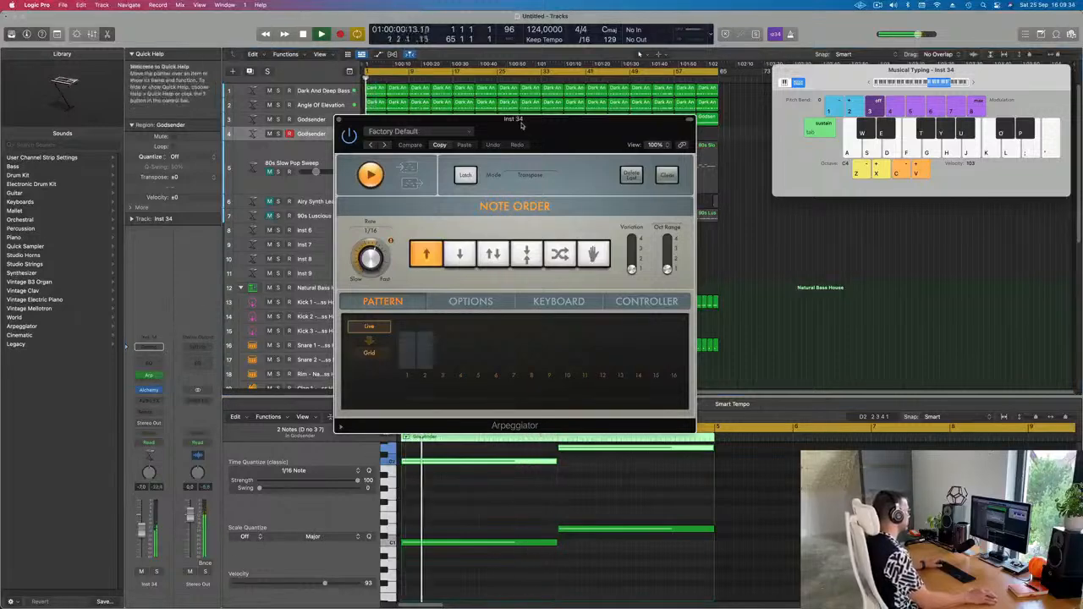
{"action": "left_click_drag", "start_coordinate": [529, 68], "coordinate": [829, 127]}
{"action": "key", "text": "space"}
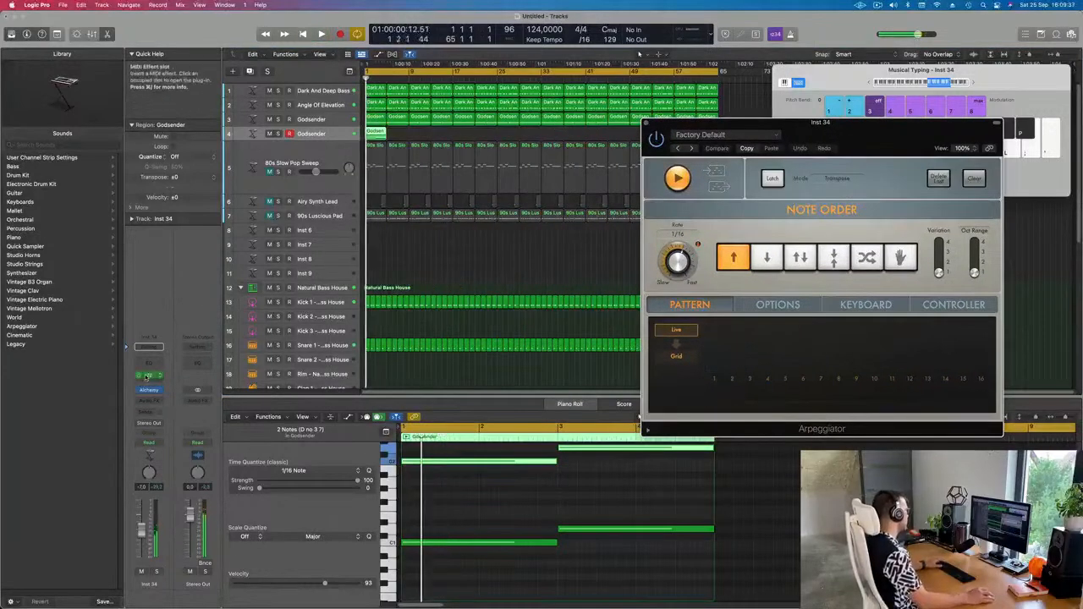
Try the Flute Step preset from the Keys category in the duplicated track's Alchemy and play it back.
{"action": "left_click", "coordinate": [150, 390]}
{"action": "left_click_drag", "start_coordinate": [552, 133], "coordinate": [762, 150]}
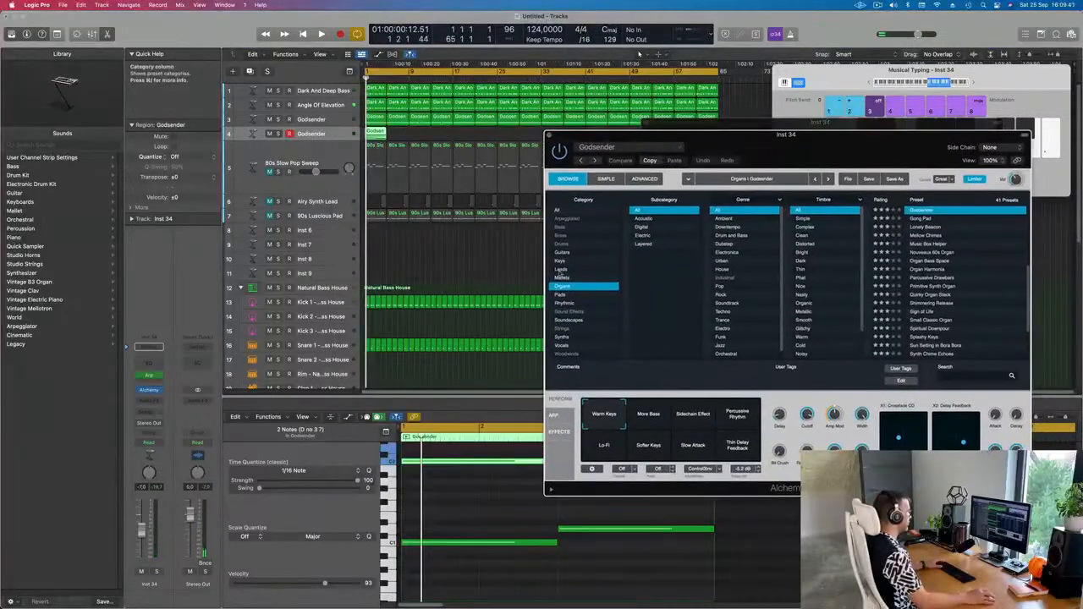
{"action": "left_click", "coordinate": [561, 262]}
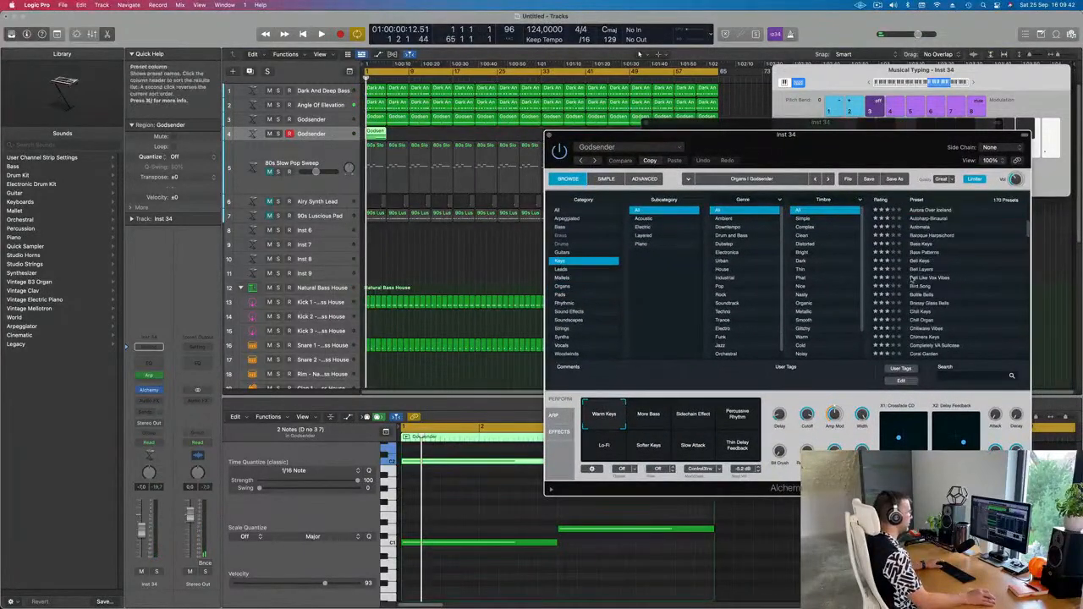
{"action": "scroll", "coordinate": [933, 331], "scroll_direction": "down", "scroll_amount": 6}
{"action": "left_click", "coordinate": [927, 324]}
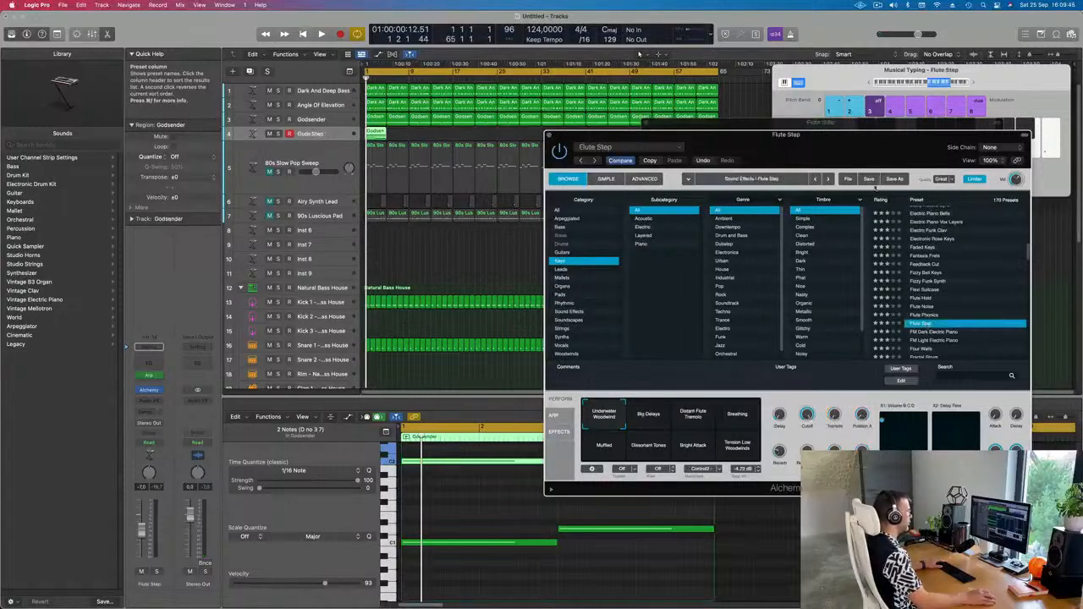
{"action": "key", "text": "space"}
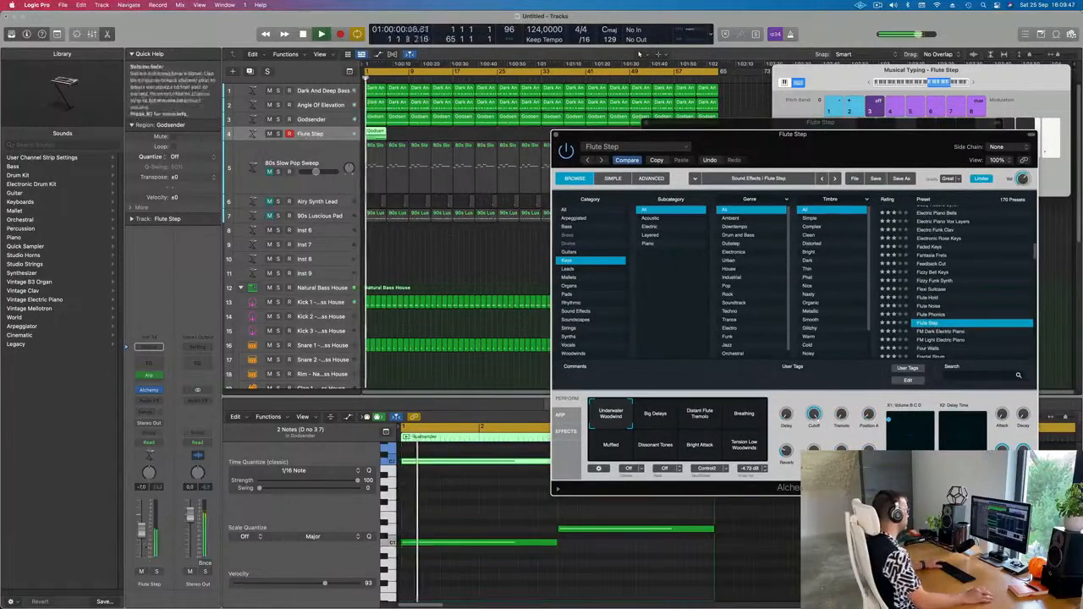
{"action": "key", "text": "space"}
Select all four notes in the duplicated track's region and transpose them up an octave.
{"action": "left_click", "coordinate": [494, 536]}
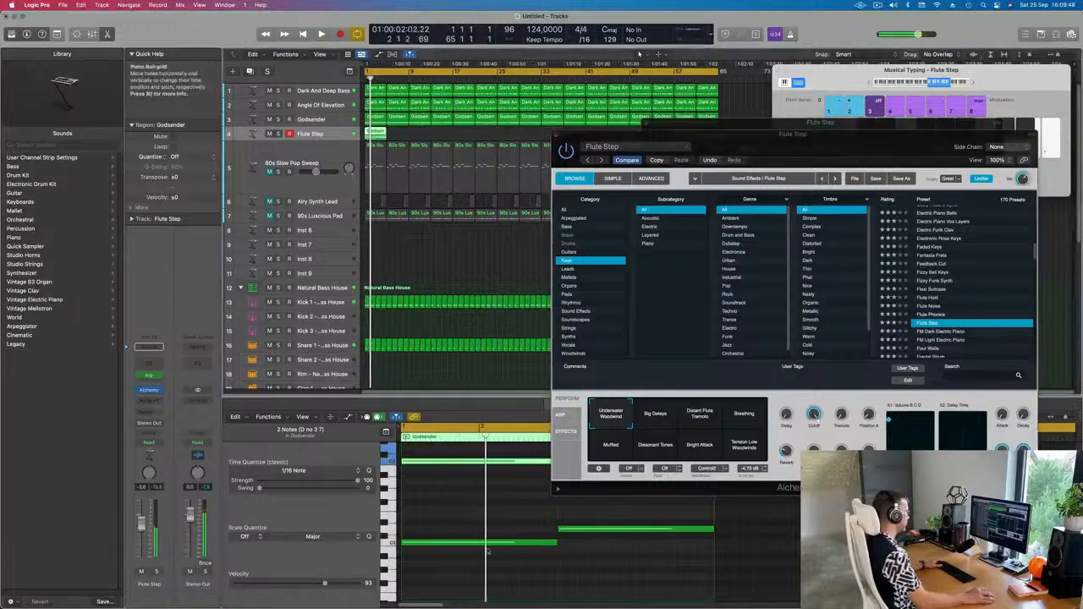
{"action": "key", "text": "super+a"}
{"action": "key", "text": "Delete"}
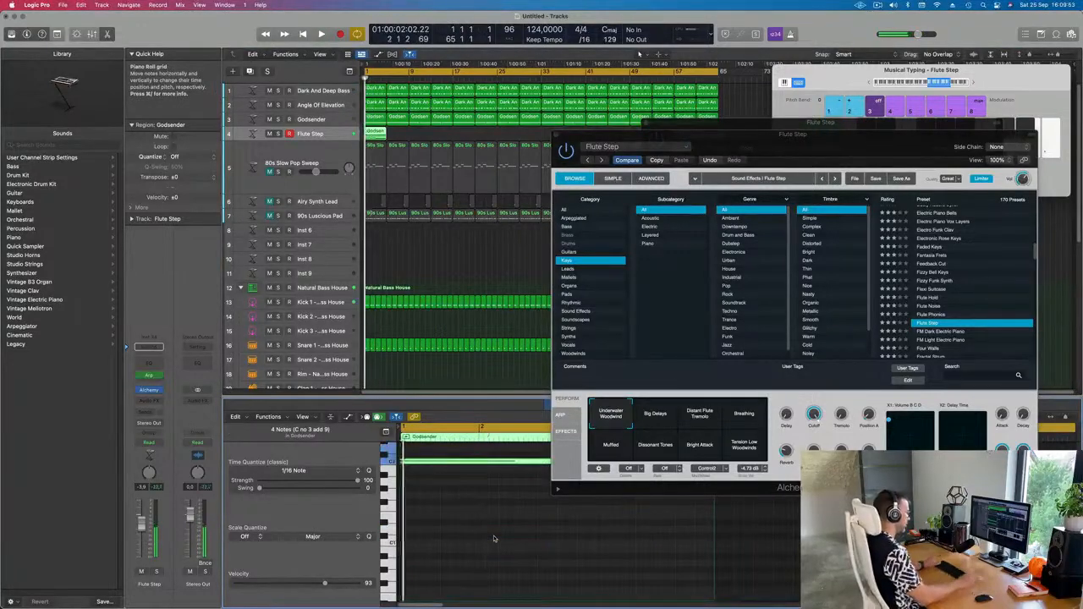
Try the FM Dark Electric Piano preset in Alchemy and listen to the track soloed.
{"action": "left_click", "coordinate": [940, 331]}
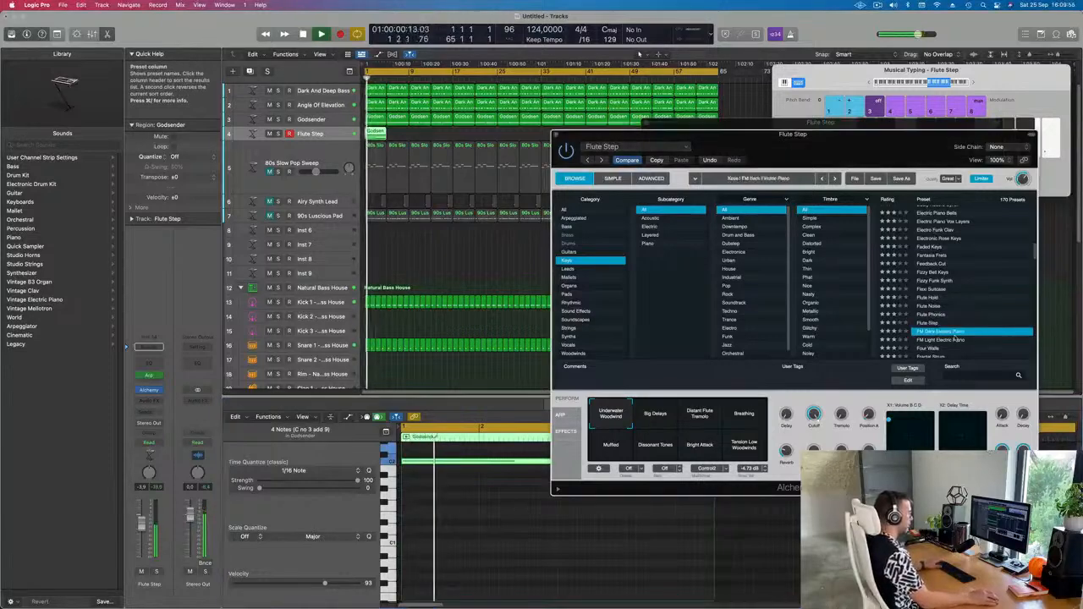
{"action": "left_click_drag", "start_coordinate": [857, 152], "coordinate": [764, 105]}
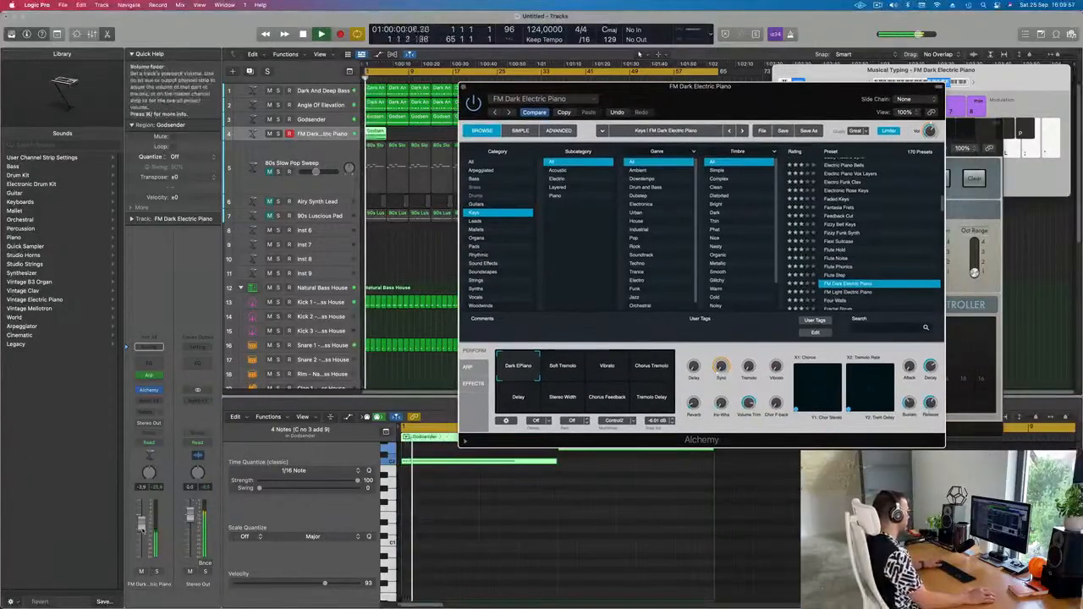
{"action": "left_click", "coordinate": [156, 572]}
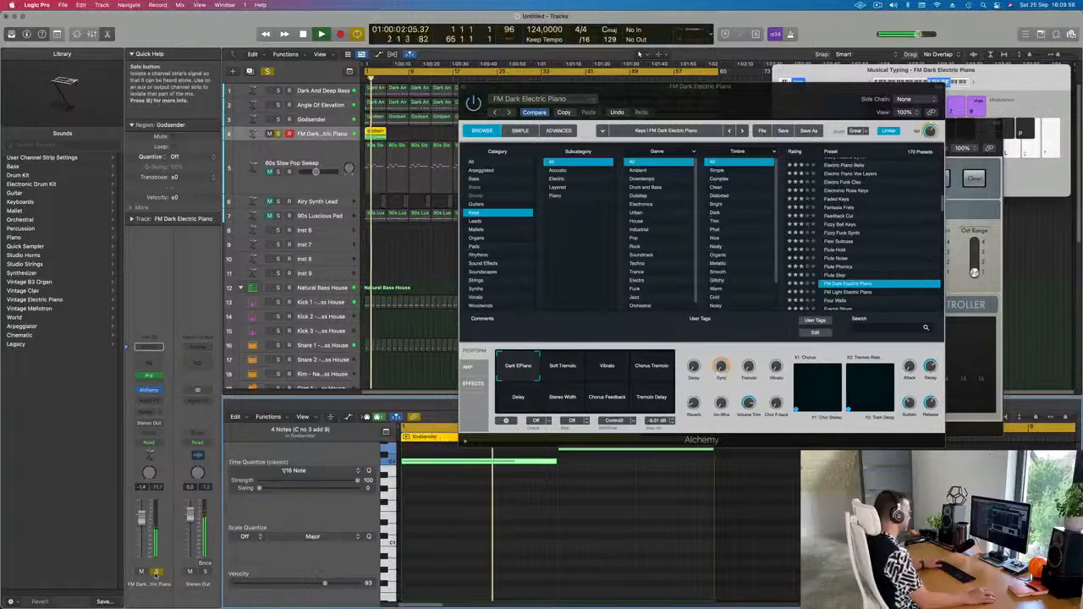
{"action": "left_click", "coordinate": [156, 572]}
Audition the Gentle Sine Bells and Hammered Mallets presets in Alchemy.
{"action": "scroll", "coordinate": [840, 279], "scroll_direction": "down", "scroll_amount": 4}
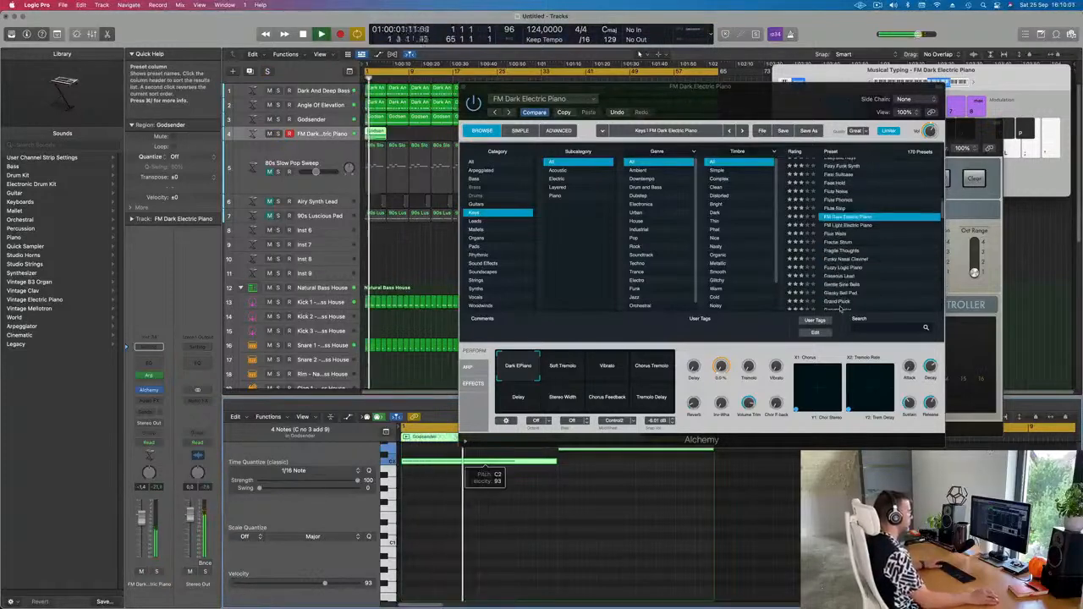
{"action": "scroll", "coordinate": [843, 310], "scroll_direction": "down", "scroll_amount": 2}
{"action": "key", "text": "space"}
{"action": "left_click", "coordinate": [846, 254]}
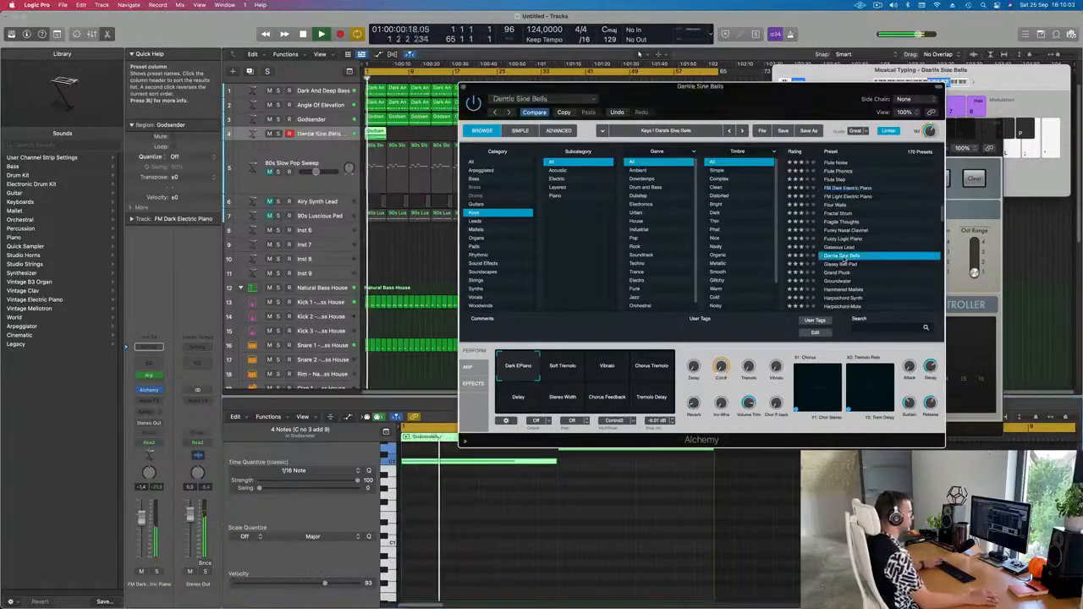
{"action": "scroll", "coordinate": [840, 271], "scroll_direction": "down", "scroll_amount": 2}
{"action": "left_click", "coordinate": [842, 265]}
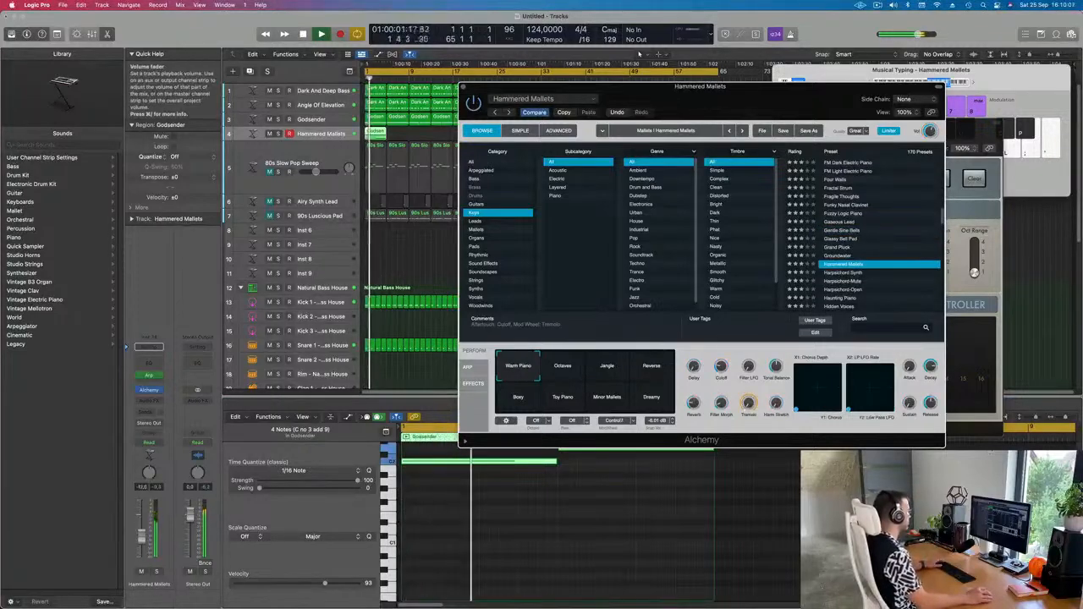
Replace Alchemy on the duplicated track with a stereo Retro Synth.
{"action": "left_click", "coordinate": [152, 390]}
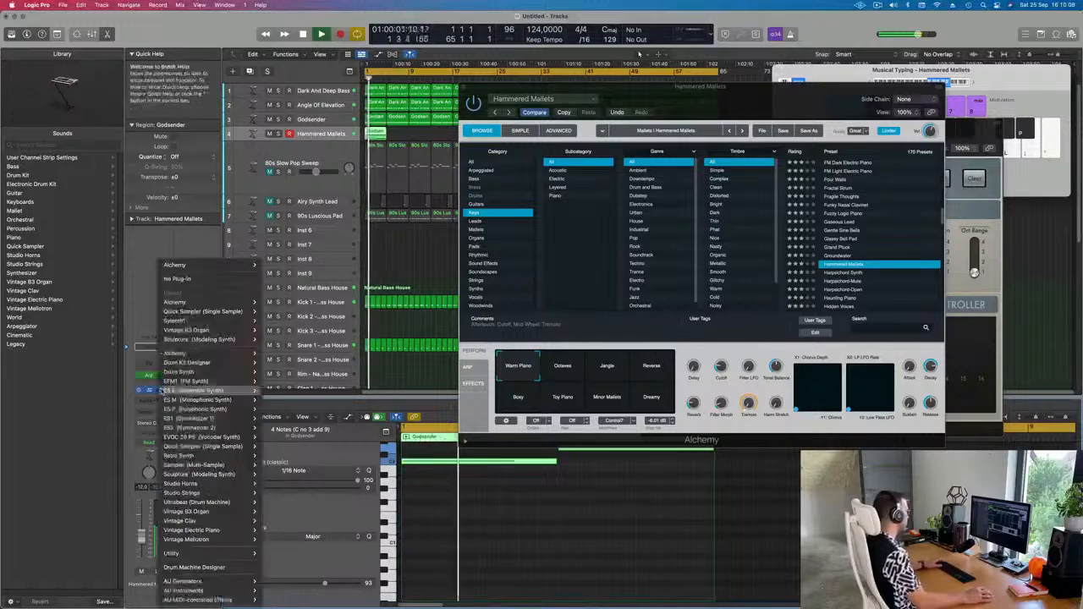
{"action": "mouse_move", "coordinate": [204, 457]}
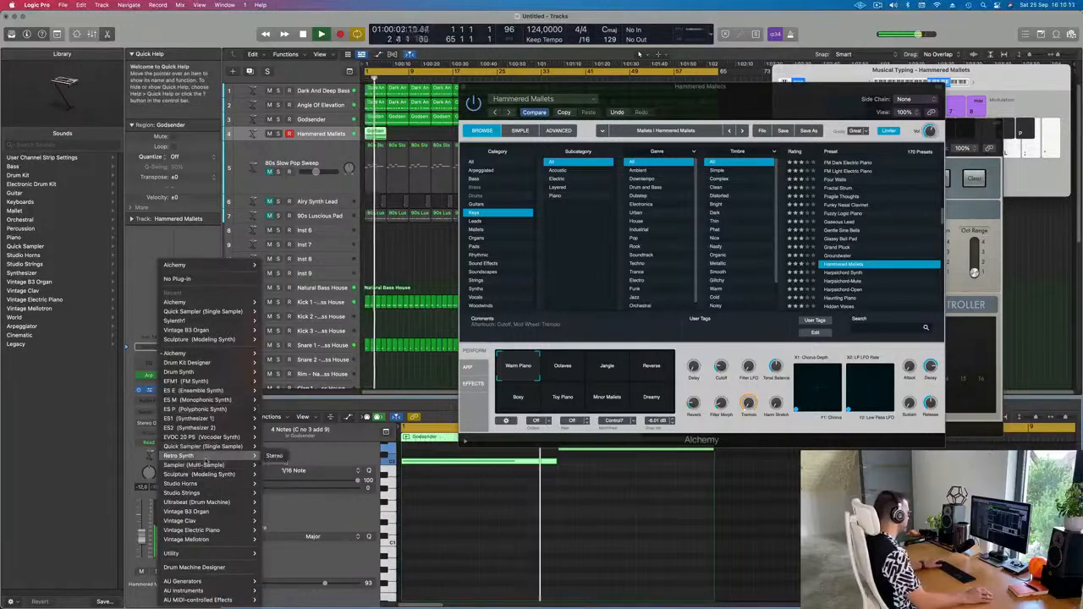
{"action": "left_click", "coordinate": [272, 457]}
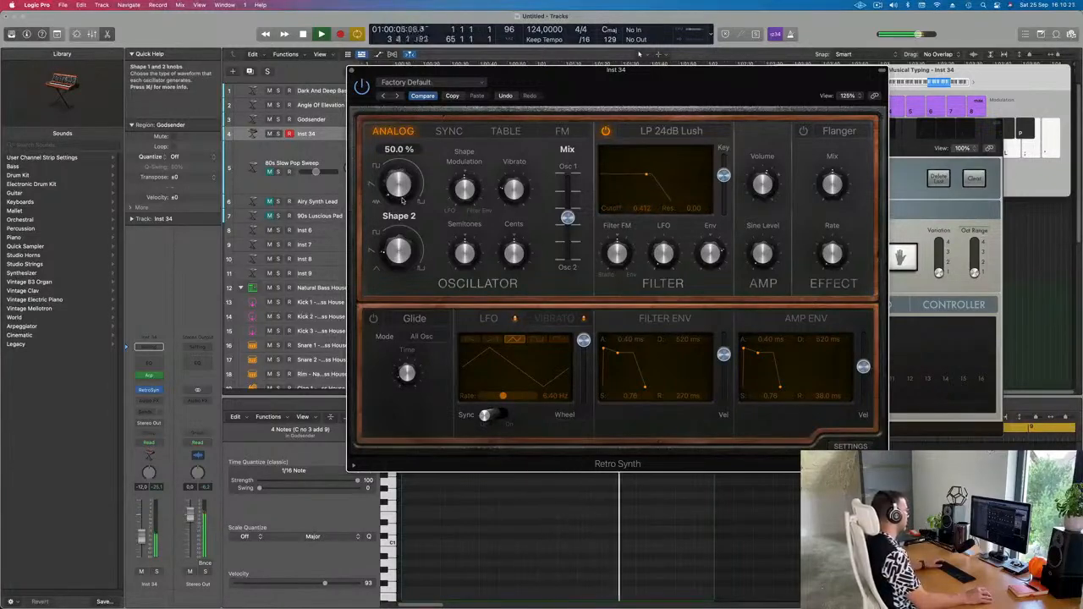
Shift the Retro Synth mix toward Osc 1 and shorten the filter envelope decay, with 0.00 sustain and 1.00 ms release.
{"action": "left_click_drag", "start_coordinate": [599, 97], "coordinate": [536, 74]}
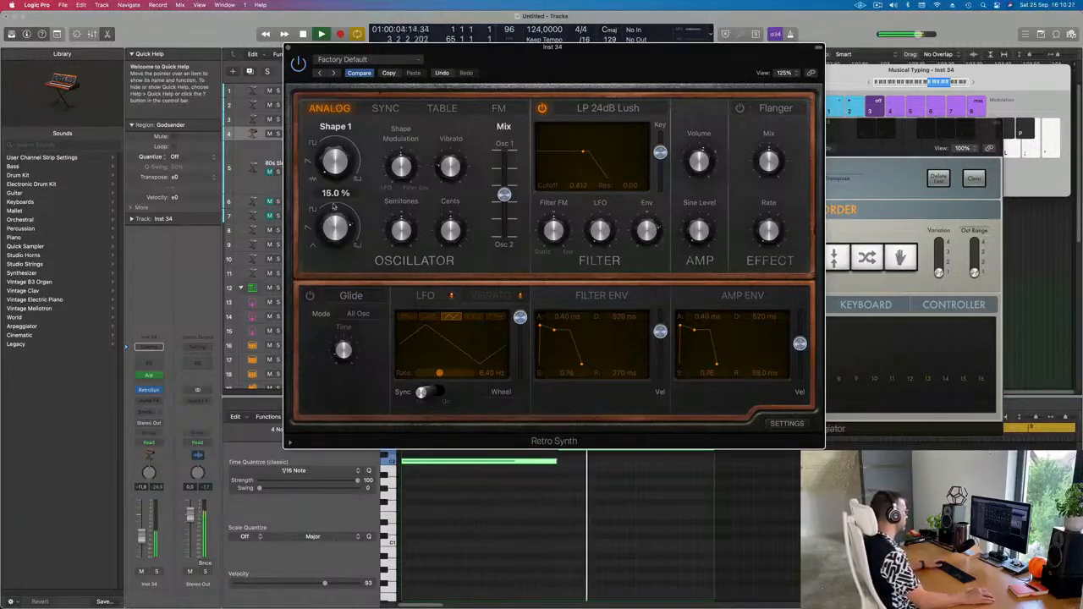
{"action": "left_click_drag", "start_coordinate": [504, 195], "coordinate": [504, 186]}
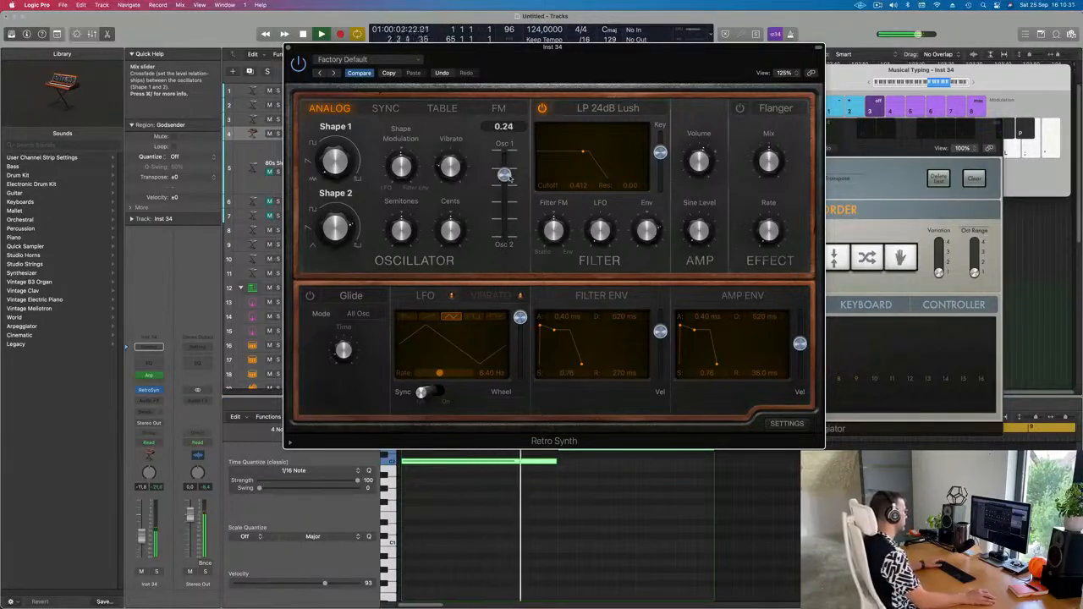
{"action": "key", "text": "space"}
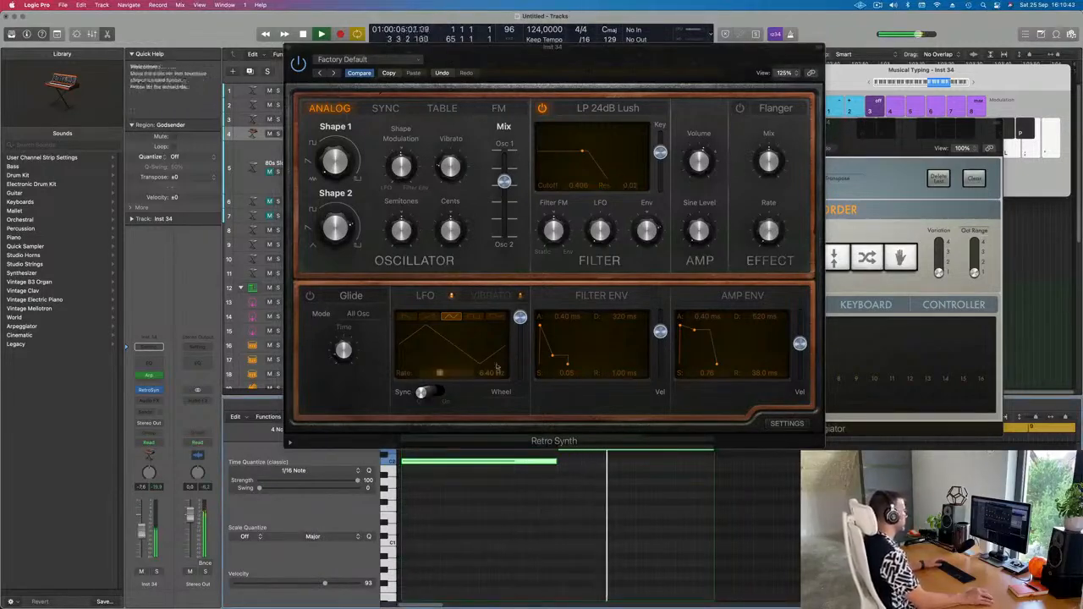
{"action": "left_click_drag", "start_coordinate": [553, 366], "coordinate": [551, 366]}
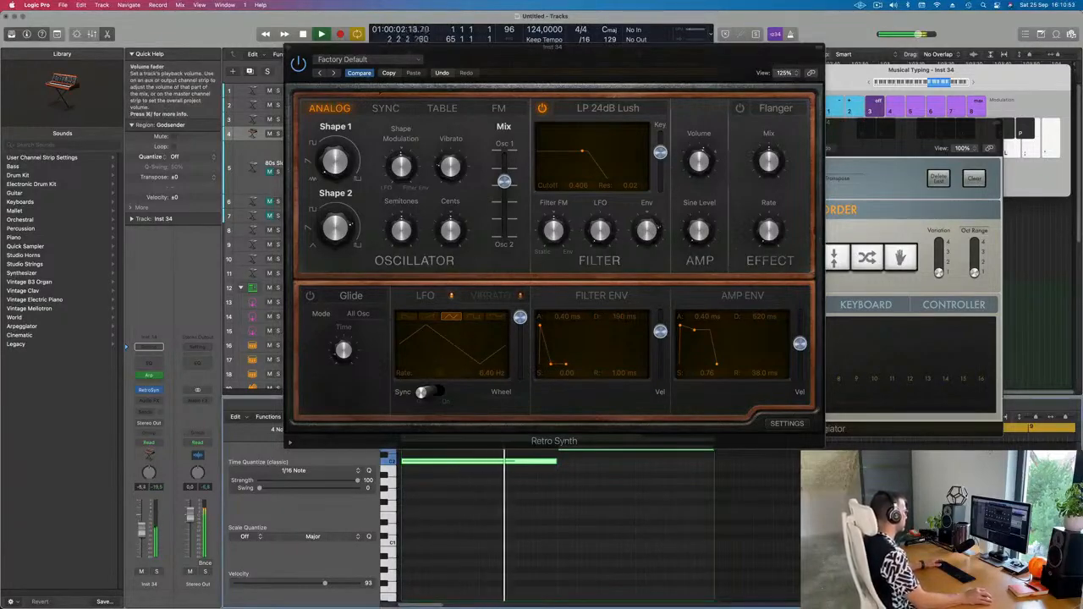
{"action": "left_click_drag", "start_coordinate": [599, 65], "coordinate": [716, 74]}
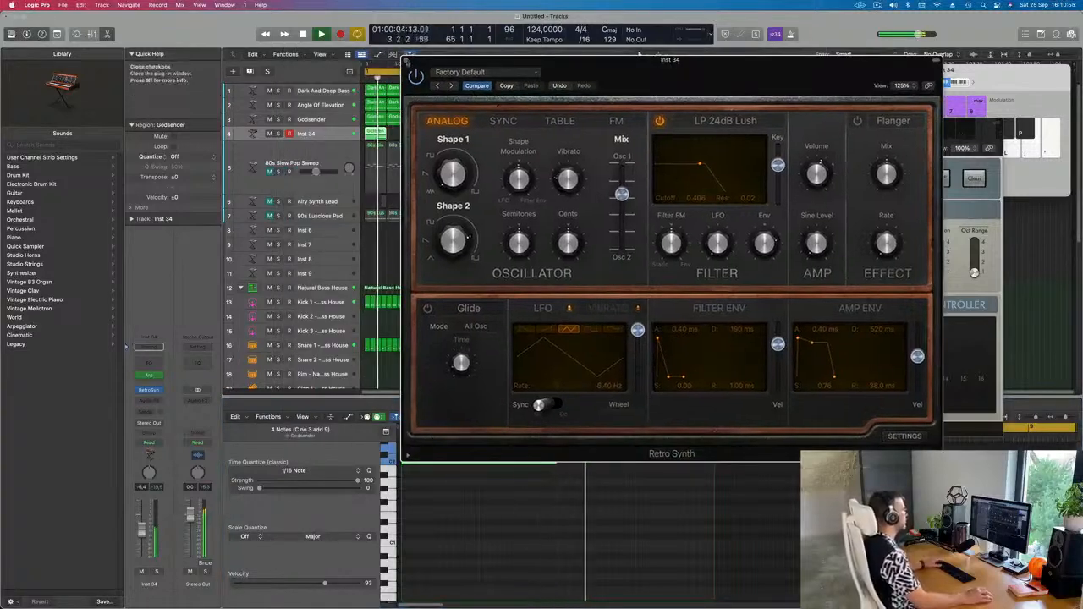
{"action": "left_click", "coordinate": [406, 56]}
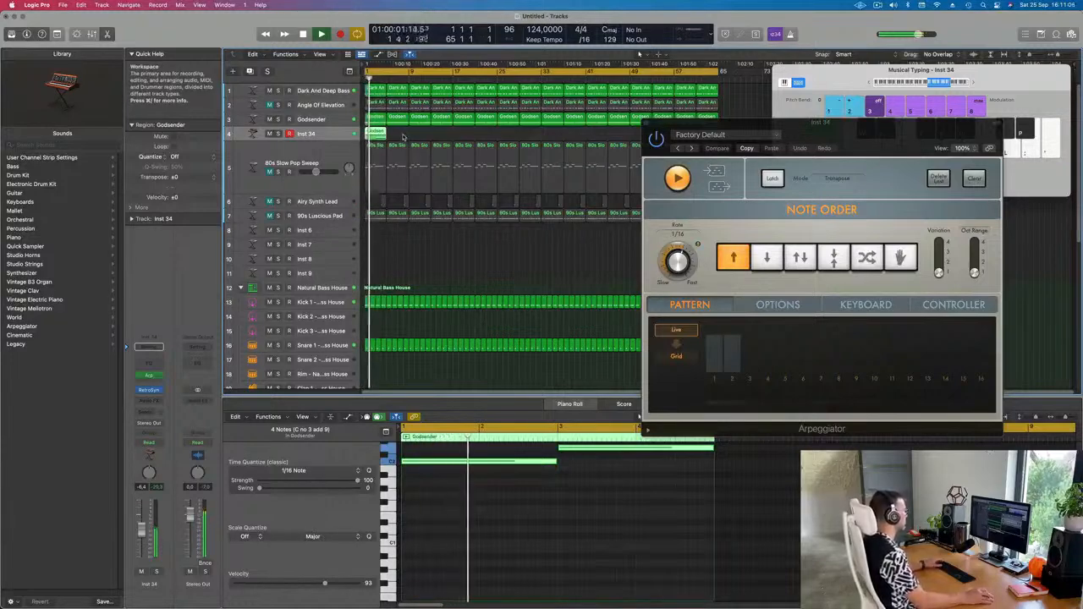
Mute the Dark And Deep Bass track and repeat the Inst 34 region along its track up to bar 65.
{"action": "left_click", "coordinate": [324, 91]}
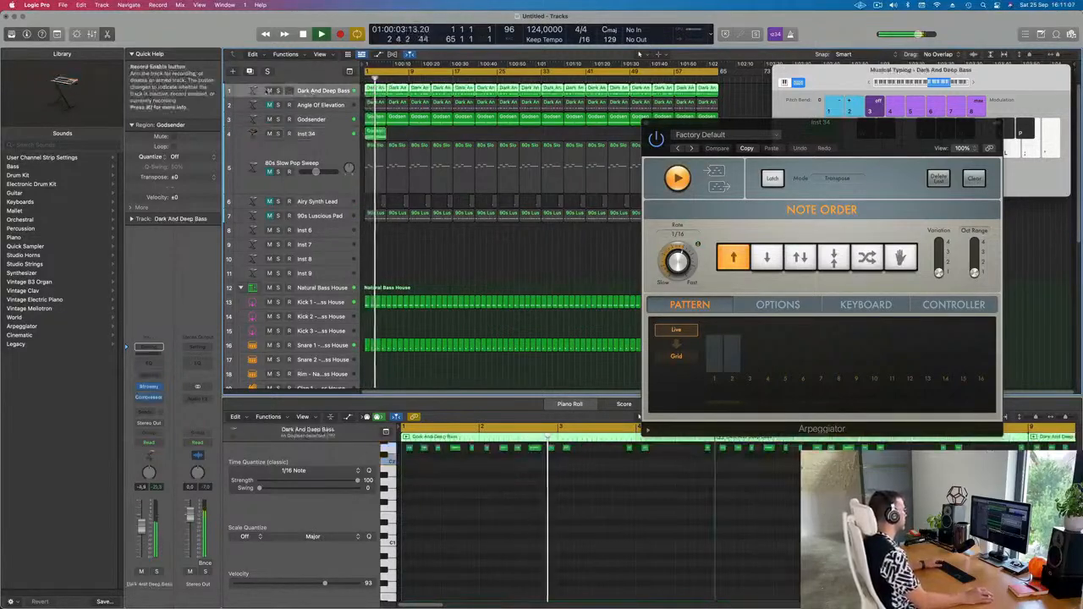
{"action": "left_click", "coordinate": [372, 132]}
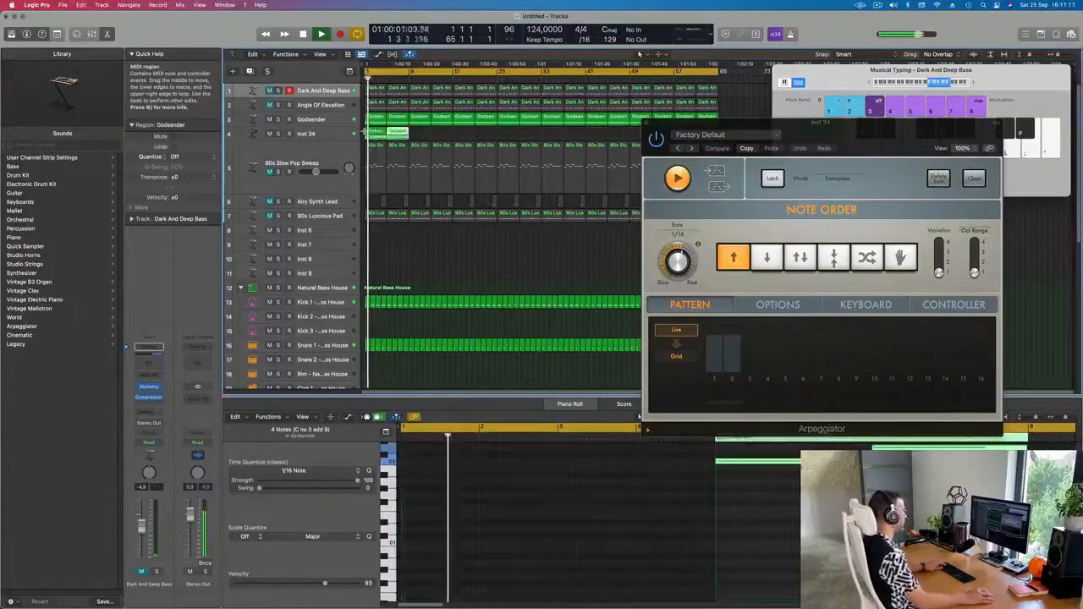
{"action": "left_click_drag", "start_coordinate": [790, 137], "coordinate": [846, 242]}
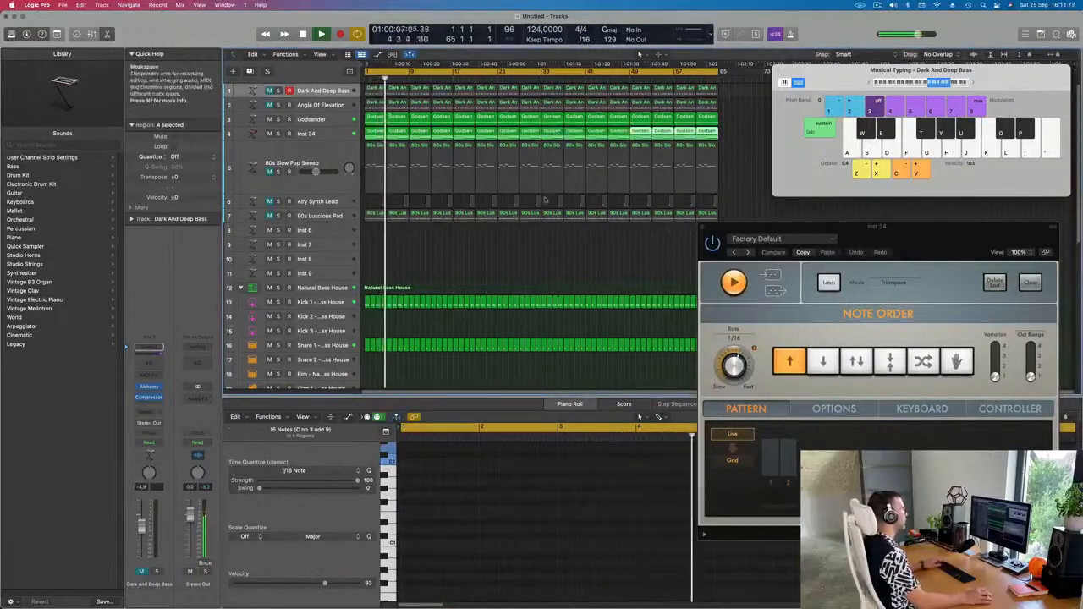
Select all regions, name them by their tracks and color them by track color.
{"action": "key", "text": "super+a"}
{"action": "right_click", "coordinate": [549, 145]}
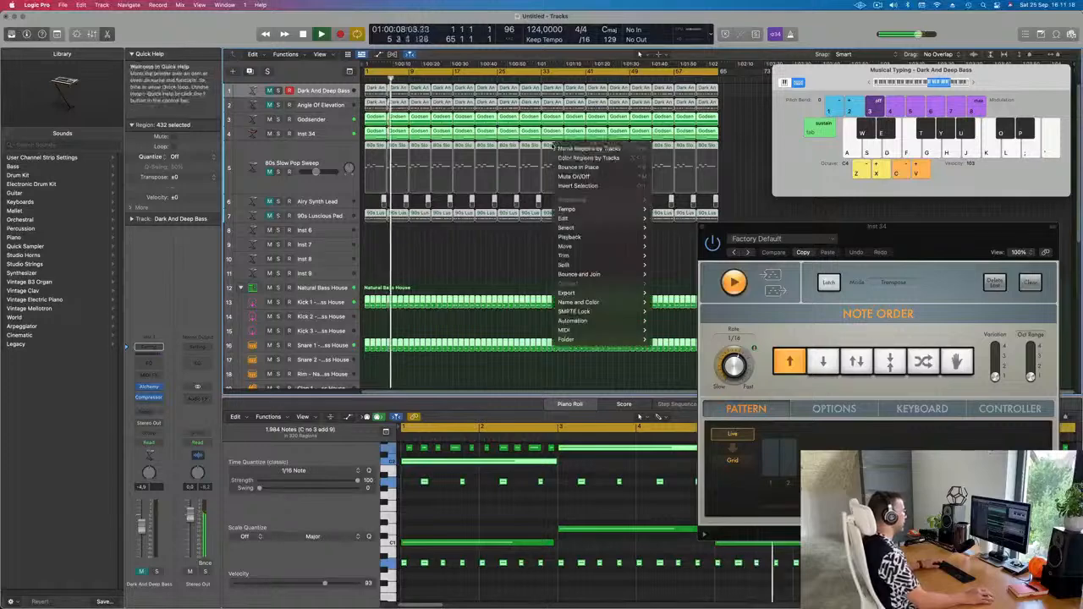
{"action": "left_click", "coordinate": [548, 146]}
{"action": "right_click", "coordinate": [548, 147]}
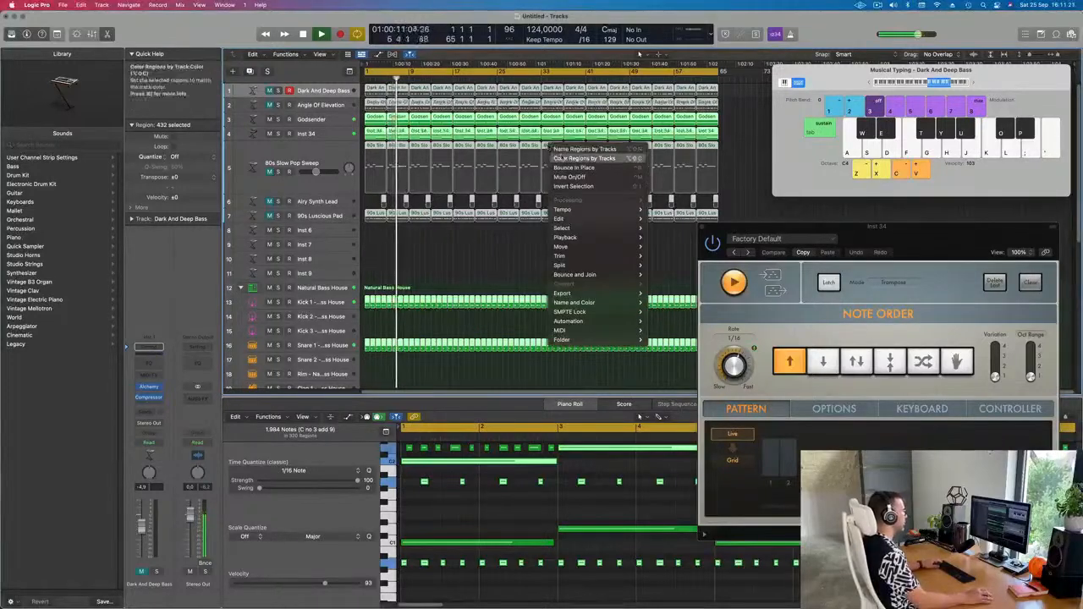
{"action": "left_click", "coordinate": [560, 159]}
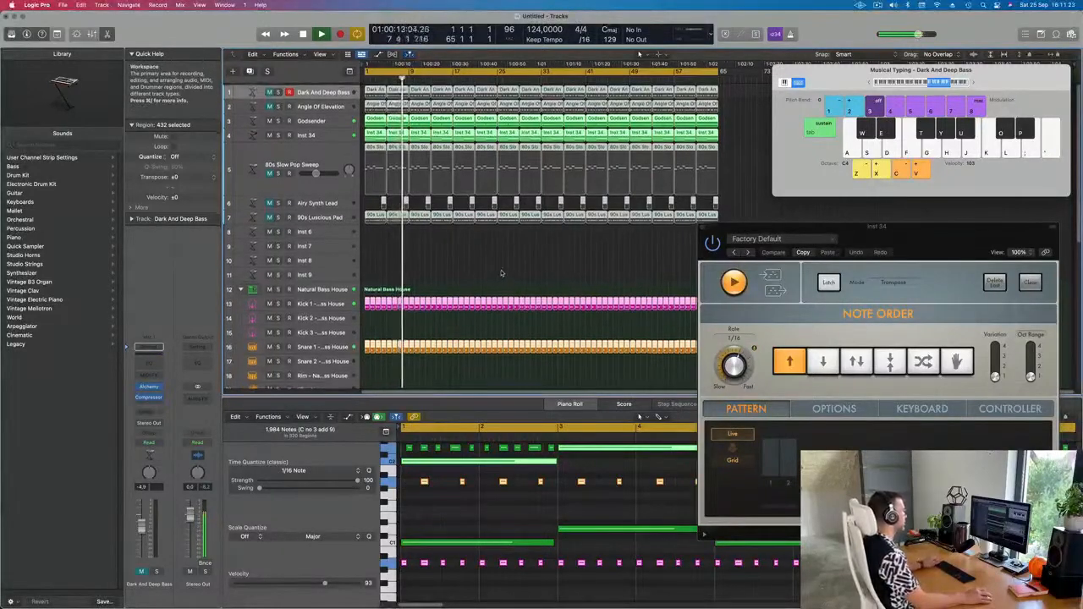
Deselect the regions and audition the Inst 34 track in solo during playback.
{"action": "left_click", "coordinate": [461, 264]}
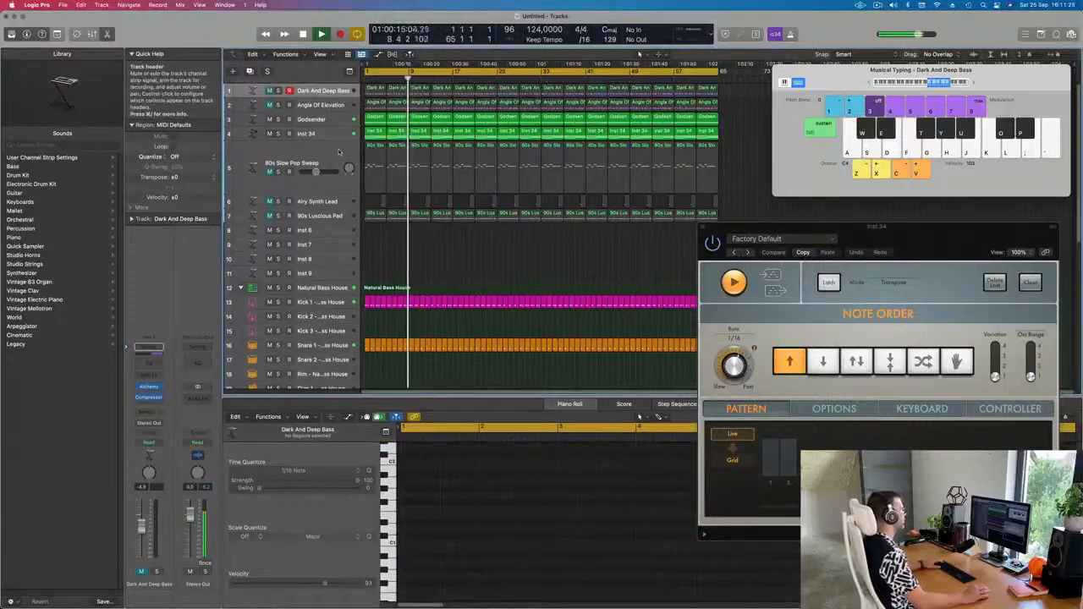
{"action": "left_click", "coordinate": [290, 134]}
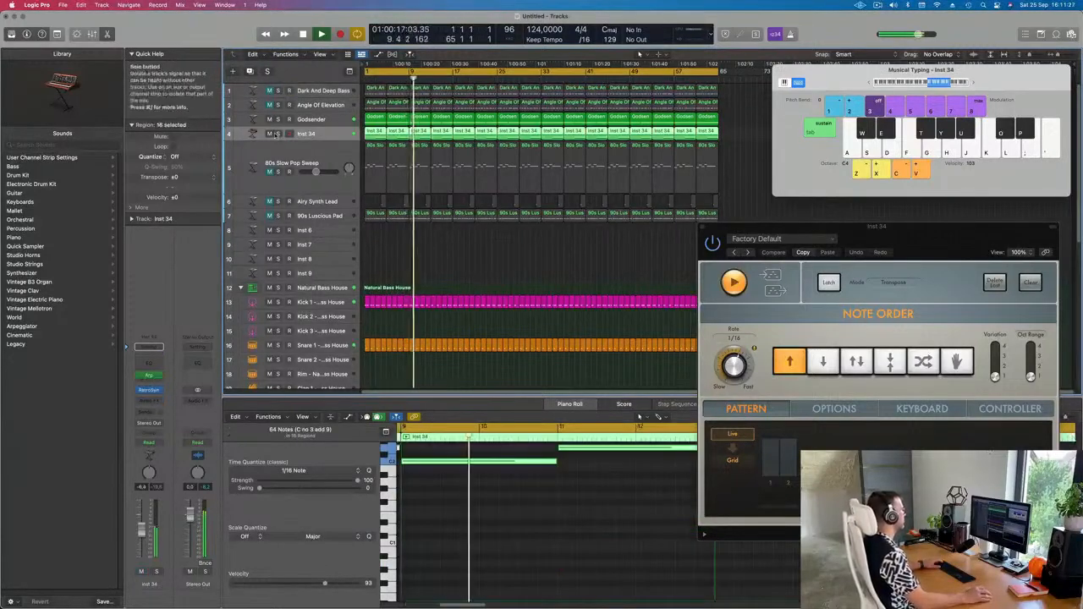
{"action": "left_click", "coordinate": [278, 134]}
{"action": "left_click", "coordinate": [278, 134]}
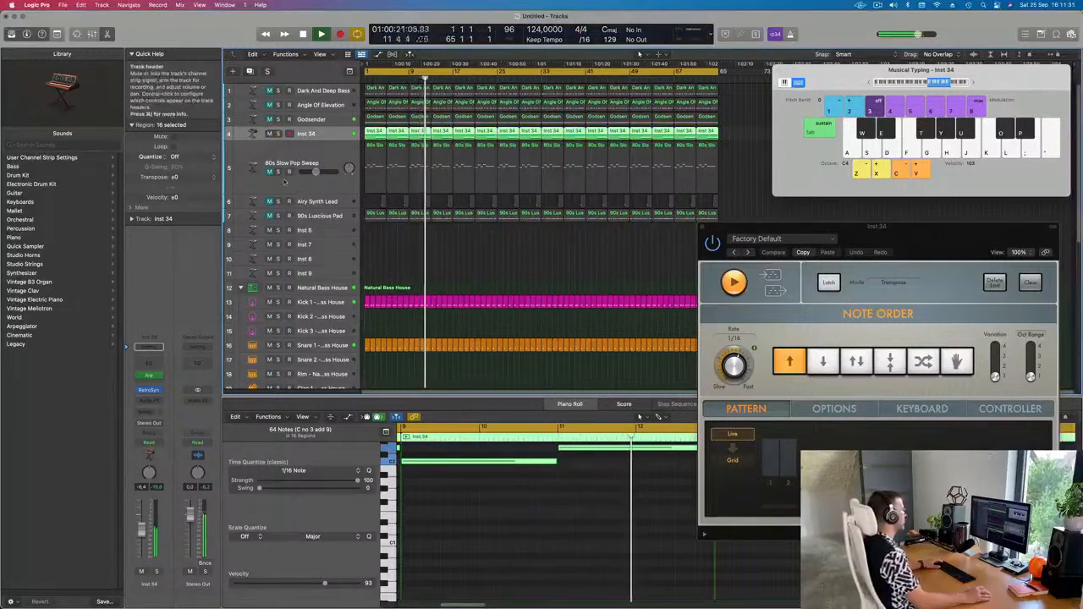
Open the Retro Synth on Inst 34, set the filter cutoff to about 0.296 with resonance about 0.24, and lower the filter key tracking.
{"action": "left_click", "coordinate": [148, 389]}
{"action": "left_click_drag", "start_coordinate": [640, 57], "coordinate": [583, 48]}
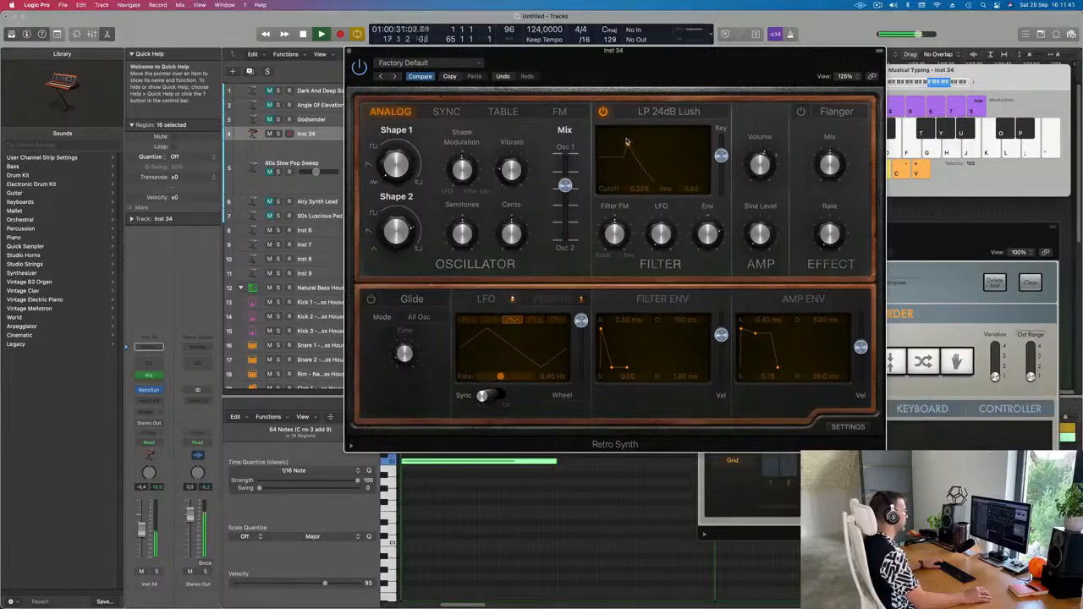
{"action": "mouse_move", "coordinate": [627, 148]}
{"action": "left_mouse_down"}
{"action": "mouse_move", "coordinate": [670, 145]}
{"action": "mouse_move", "coordinate": [629, 146]}
{"action": "left_mouse_up"}
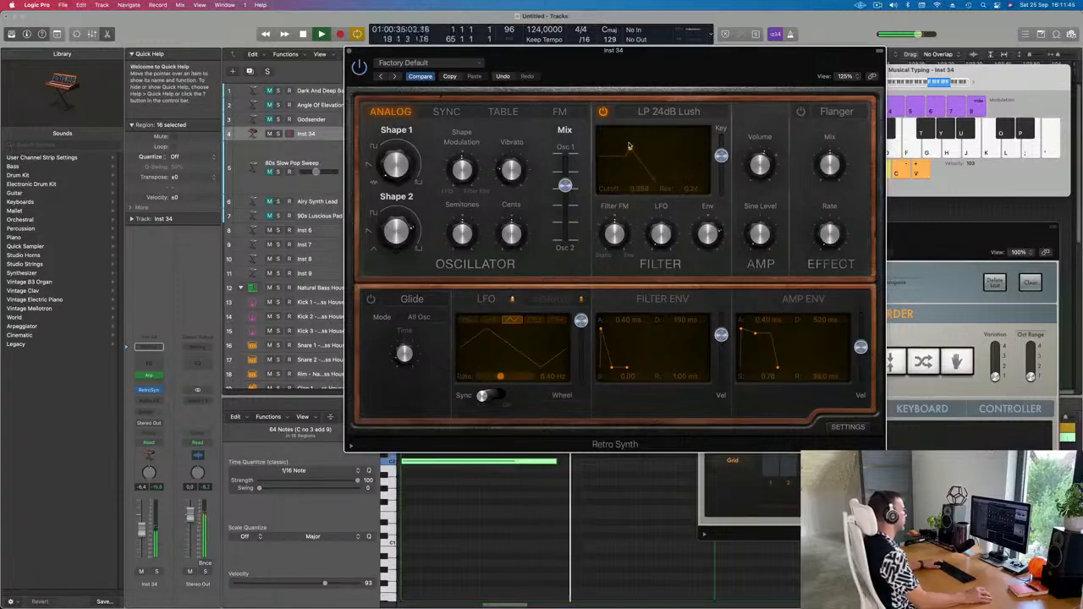
{"action": "mouse_move", "coordinate": [721, 155]}
{"action": "left_mouse_down"}
{"action": "mouse_move", "coordinate": [721, 181]}
{"action": "mouse_move", "coordinate": [725, 161]}
{"action": "left_mouse_up"}
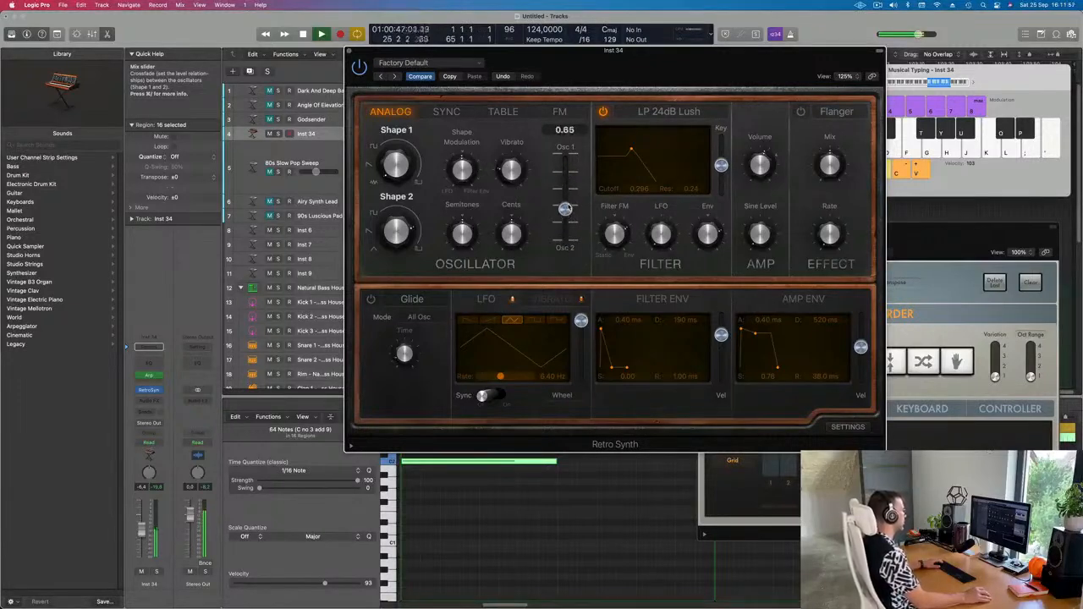
Set the oscillator mix to 0.38, try the FM engine, return to Analog and set Shape 1 to 28.8 %.
{"action": "mouse_move", "coordinate": [566, 206]}
{"action": "left_mouse_down"}
{"action": "mouse_move", "coordinate": [564, 250]}
{"action": "mouse_move", "coordinate": [565, 188]}
{"action": "left_mouse_up"}
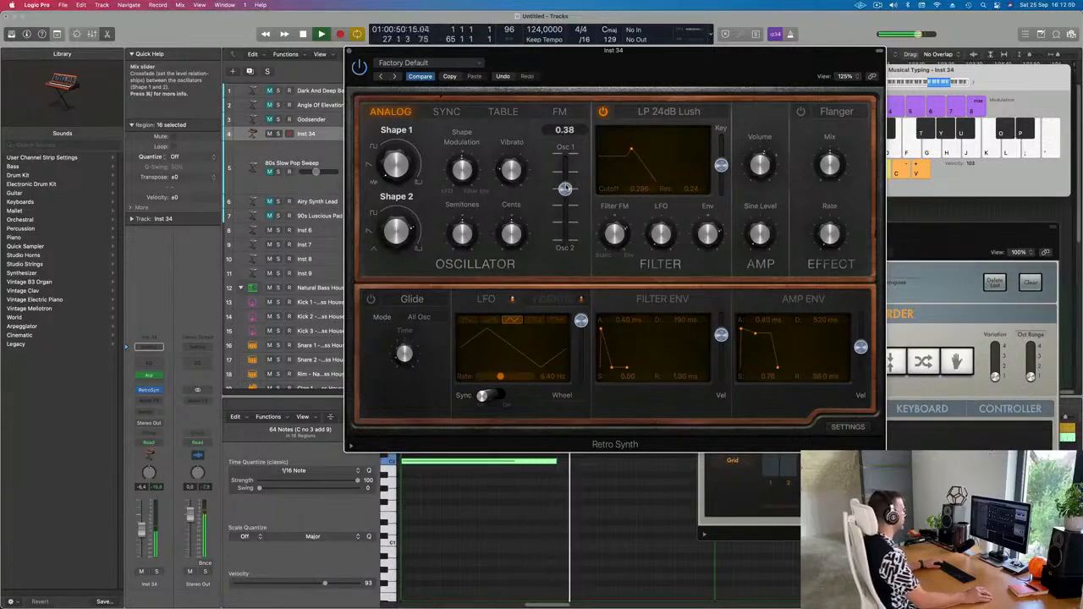
{"action": "left_click", "coordinate": [560, 112]}
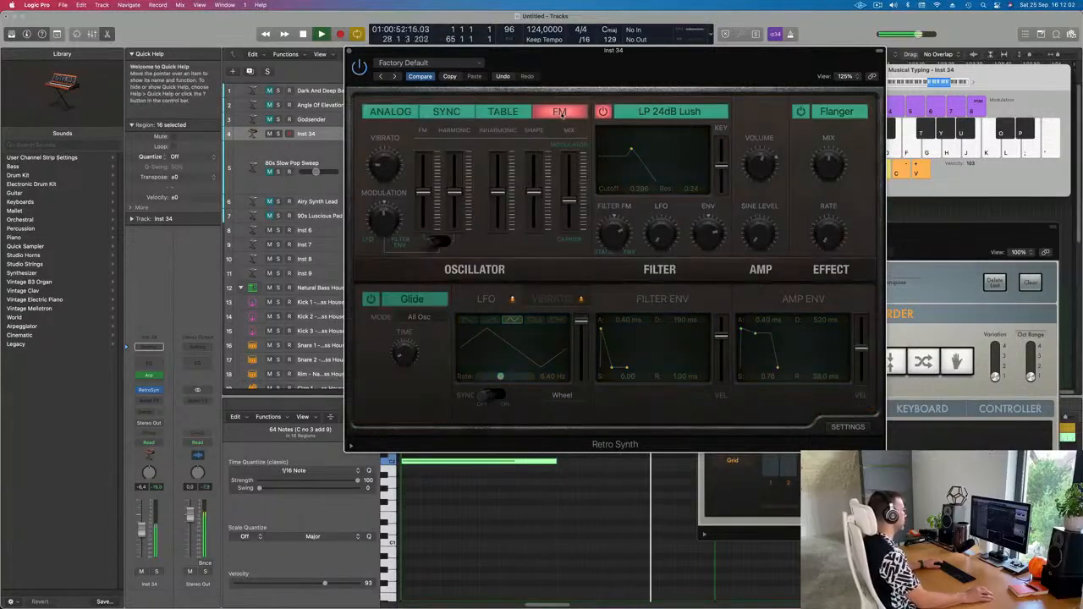
{"action": "left_click", "coordinate": [374, 113]}
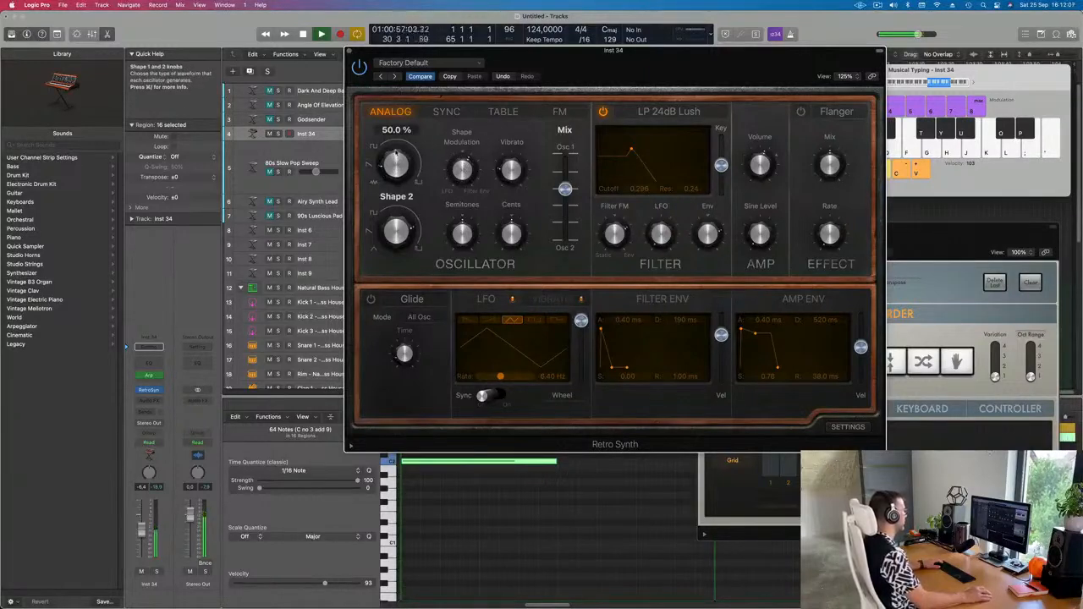
{"action": "left_click_drag", "start_coordinate": [396, 154], "coordinate": [404, 116]}
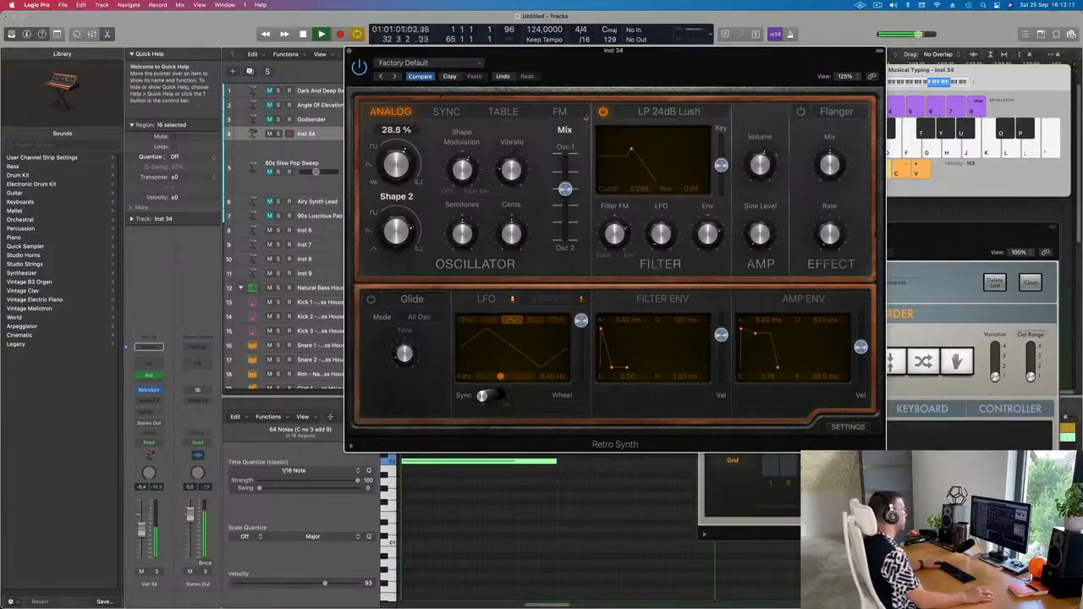
Lower the Inst 34 track volume to about -13.2 dB, try other oscillator semitones and move the mix fully to Osc 2 (1.00).
{"action": "left_click_drag", "start_coordinate": [616, 50], "coordinate": [690, 36]}
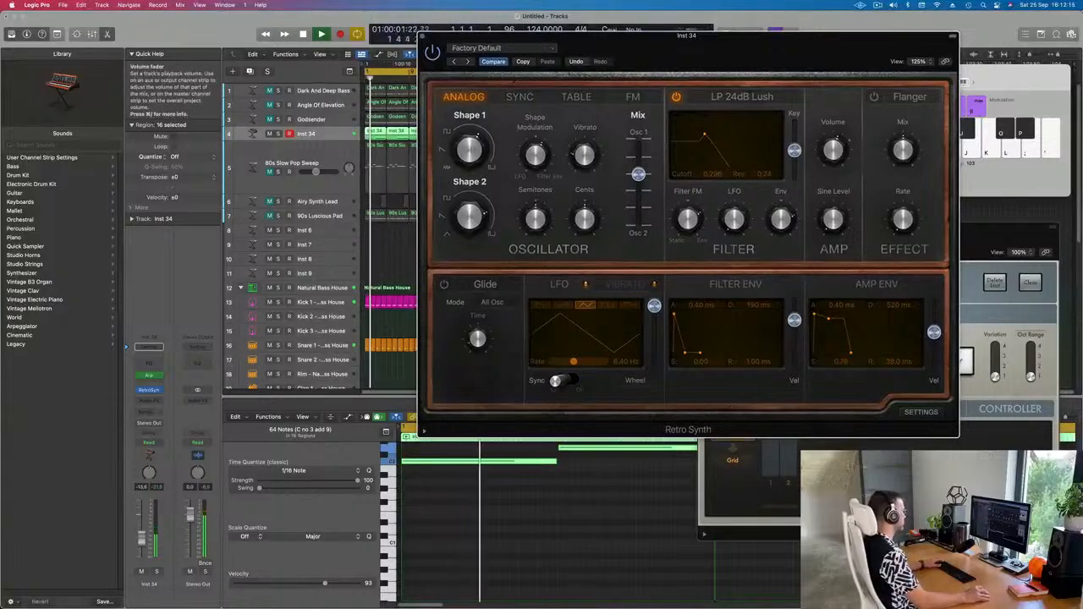
{"action": "left_click_drag", "start_coordinate": [141, 539], "coordinate": [141, 538]}
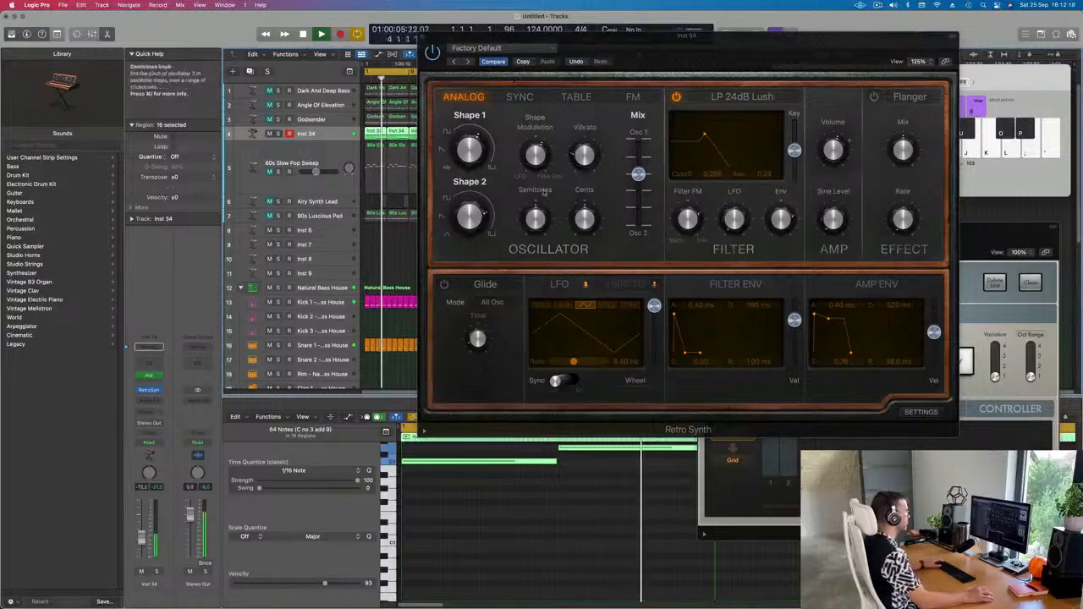
{"action": "left_click_drag", "start_coordinate": [534, 221], "coordinate": [532, 252]}
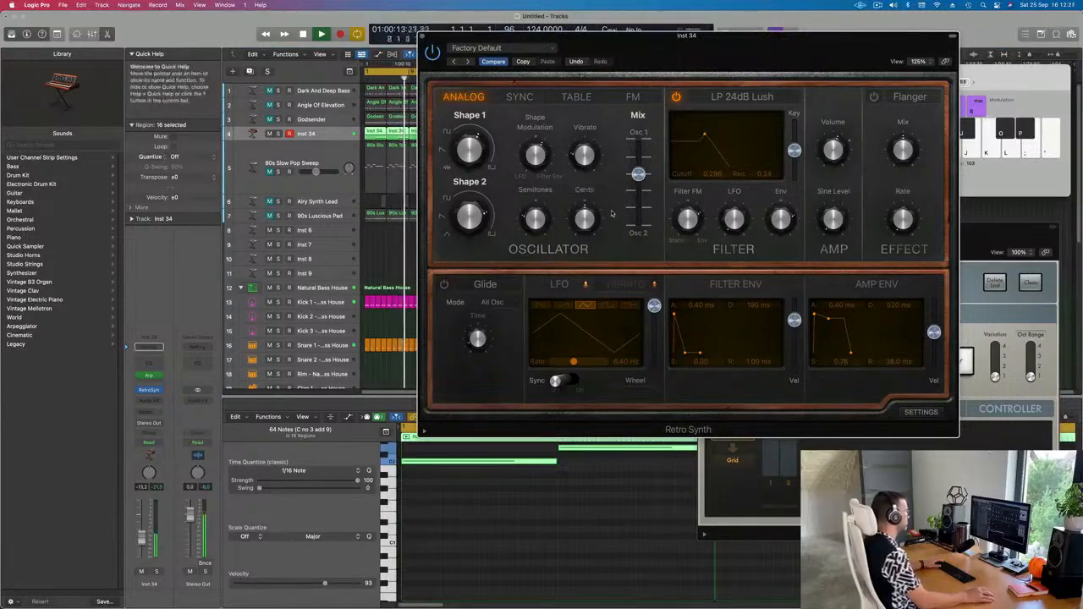
{"action": "left_click_drag", "start_coordinate": [638, 173], "coordinate": [638, 222]}
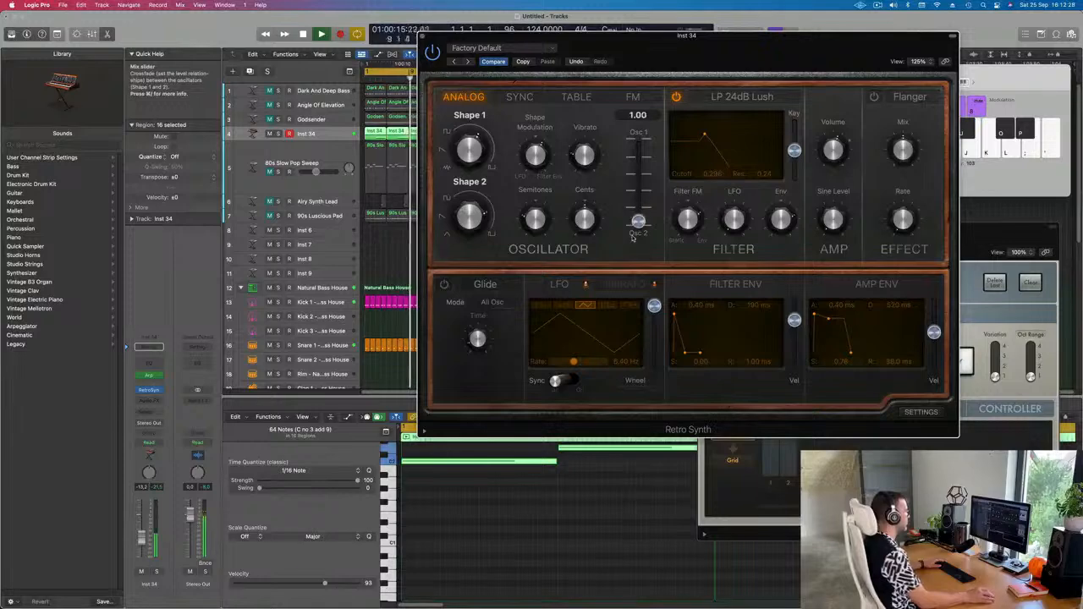
Set the Retro Synth filter cutoff to 0.234 with resonance 0.26 and raise the Inst 34 track volume.
{"action": "left_click_drag", "start_coordinate": [748, 46], "coordinate": [646, 37]}
{"action": "mouse_move", "coordinate": [601, 130]}
{"action": "left_mouse_down"}
{"action": "mouse_move", "coordinate": [610, 126]}
{"action": "mouse_move", "coordinate": [594, 127]}
{"action": "left_mouse_up"}
{"action": "left_click_drag", "start_coordinate": [142, 538], "coordinate": [142, 535]}
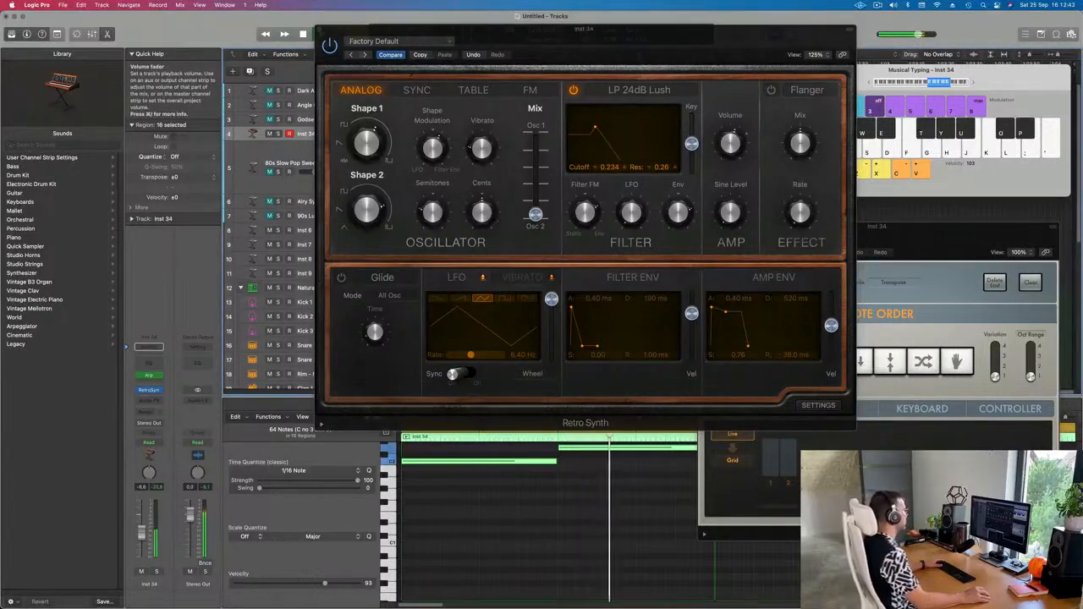
Move the oscillator mix back to slightly past the middle toward Osc 2 and try a vibrato amount.
{"action": "left_click_drag", "start_coordinate": [536, 214], "coordinate": [541, 200]}
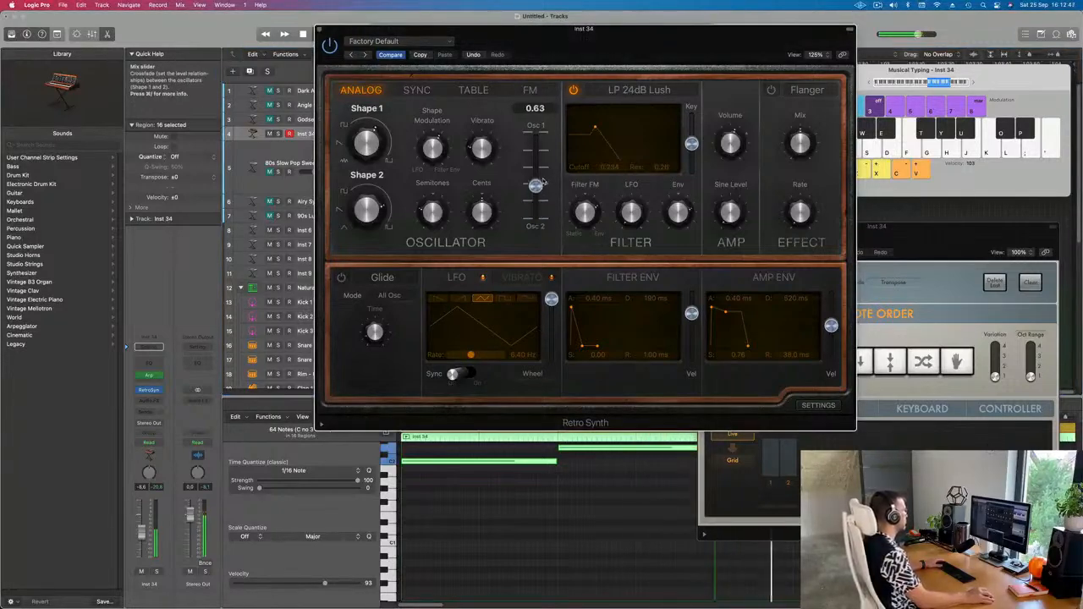
{"action": "left_click_drag", "start_coordinate": [487, 129], "coordinate": [487, 123]}
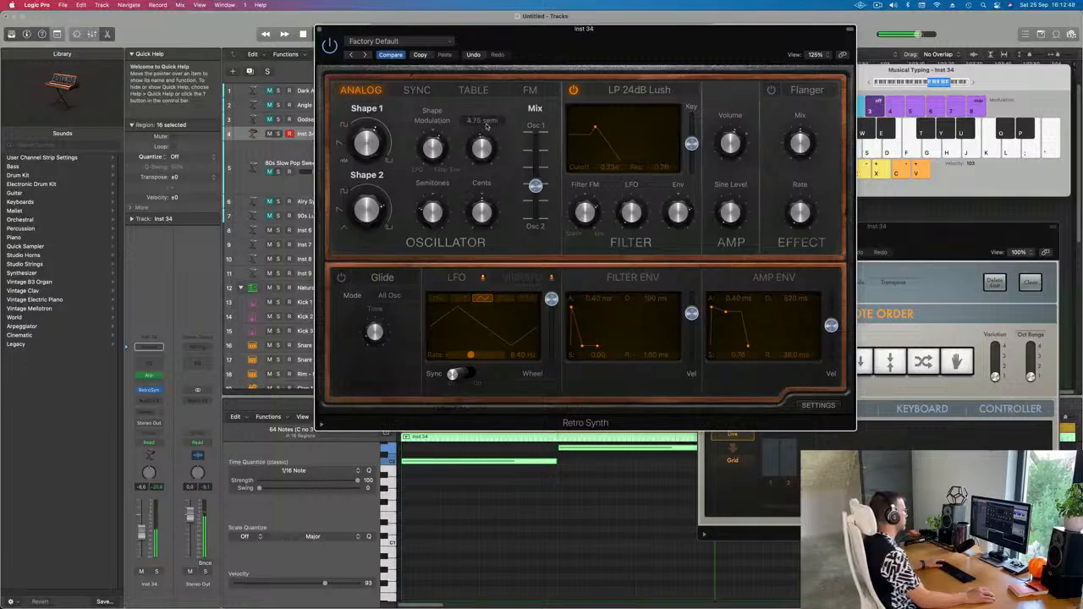
{"action": "left_click_drag", "start_coordinate": [536, 184], "coordinate": [541, 144]}
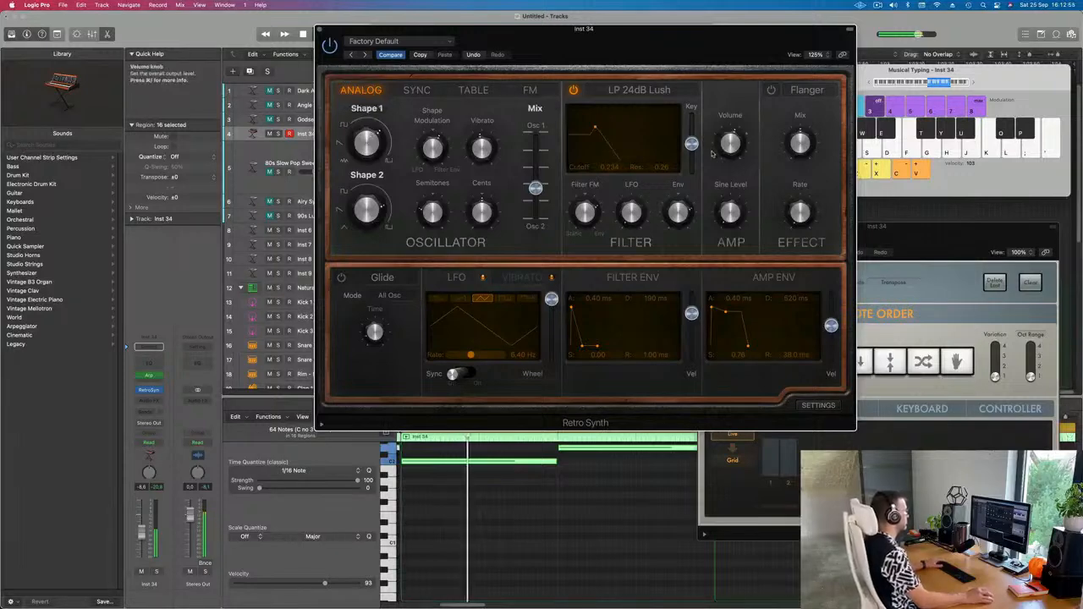
Try the Flanger effect with different mix and rate amounts, and try the amp's Sine Level.
{"action": "left_click", "coordinate": [773, 89]}
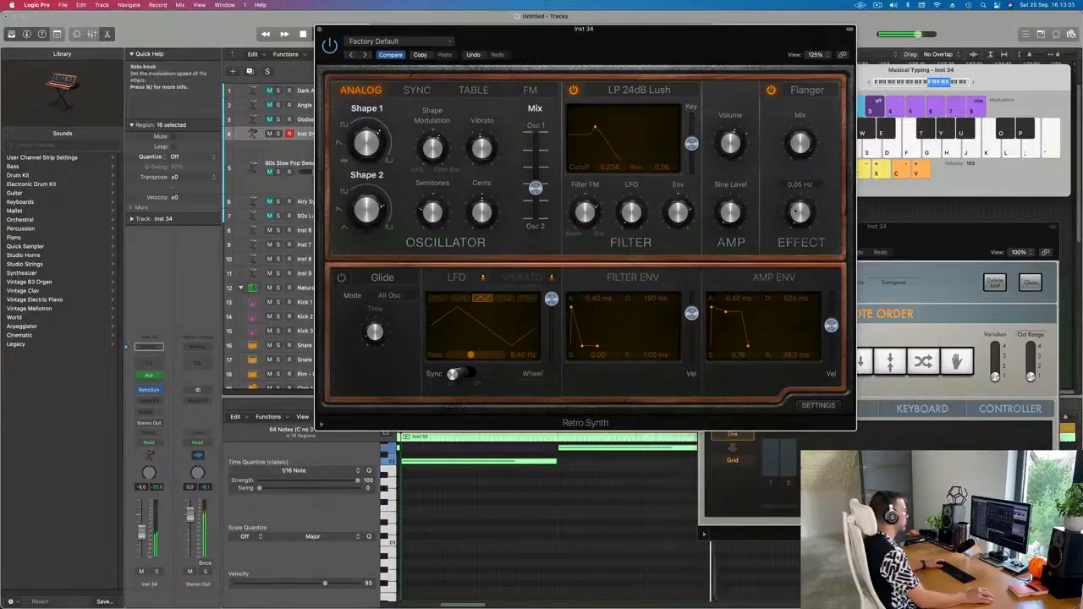
{"action": "left_click_drag", "start_coordinate": [804, 152], "coordinate": [797, 179]}
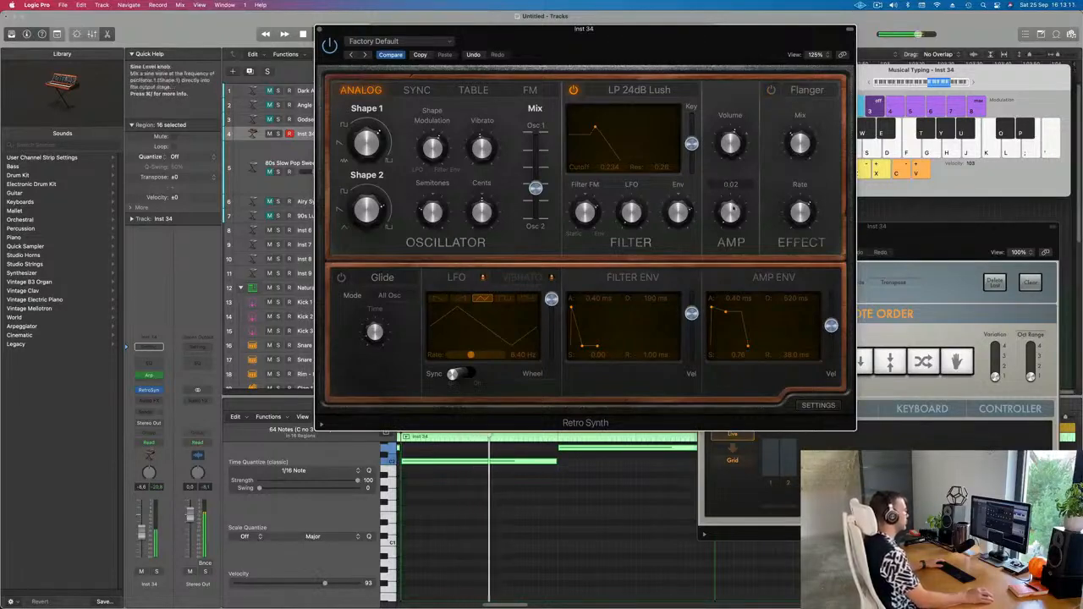
{"action": "left_click_drag", "start_coordinate": [733, 213], "coordinate": [734, 182]}
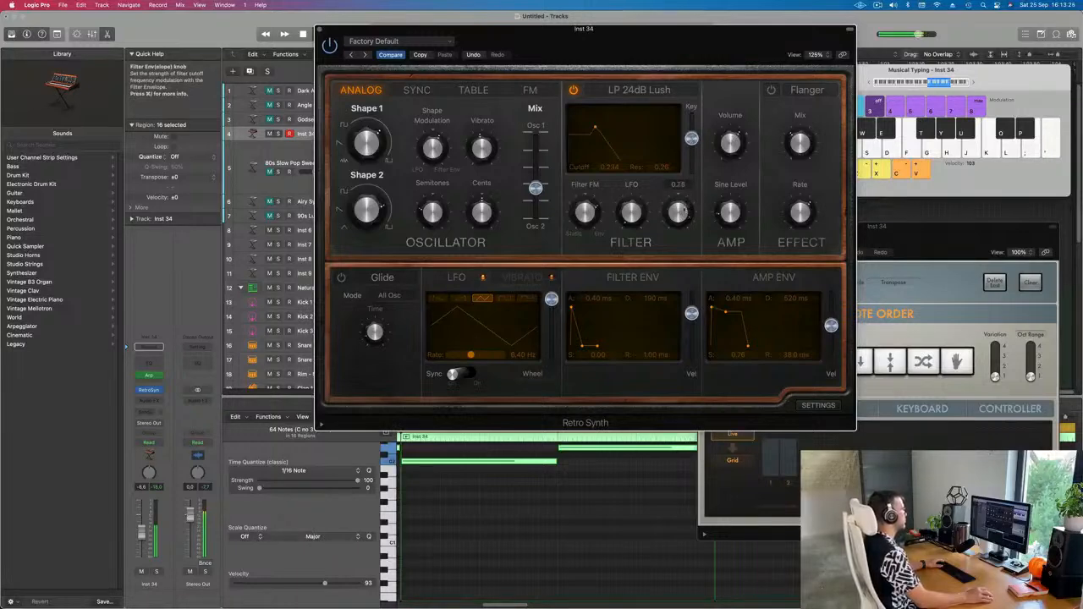
Adjust the filter's envelope amount, set the filter envelope to 0.50 ms attack and 260 ms decay, and close the Retro Synth.
{"action": "left_click_drag", "start_coordinate": [685, 222], "coordinate": [687, 212]}
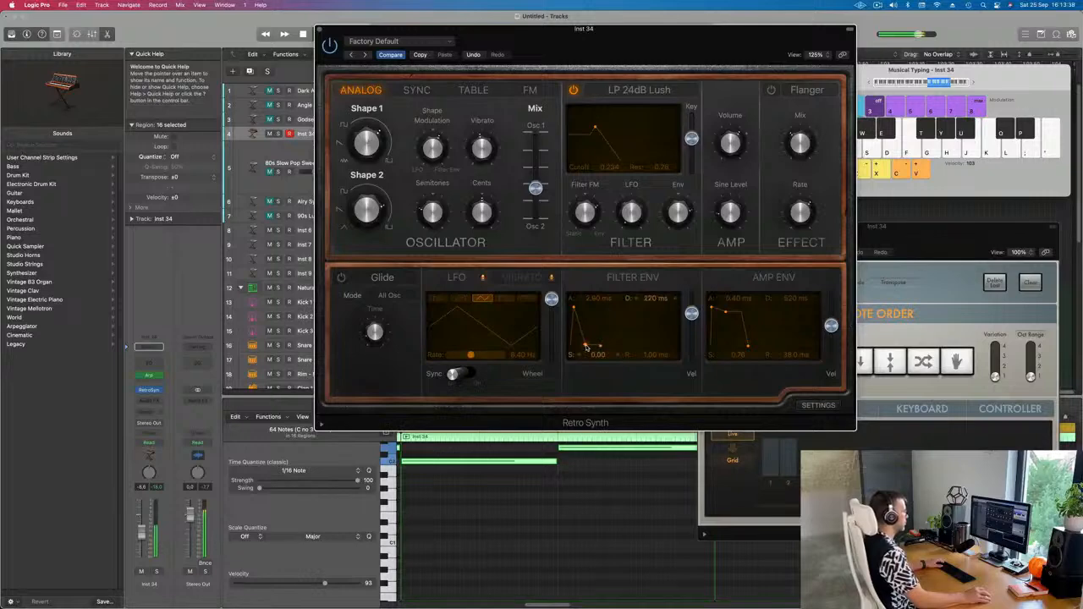
{"action": "left_click_drag", "start_coordinate": [574, 310], "coordinate": [584, 312]}
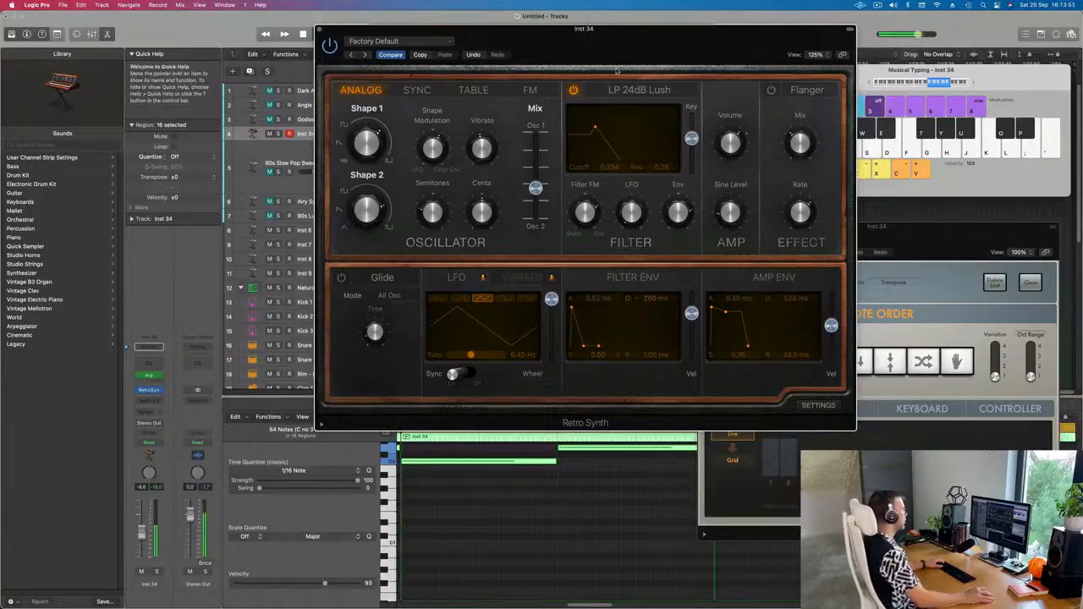
{"action": "left_click", "coordinate": [318, 31]}
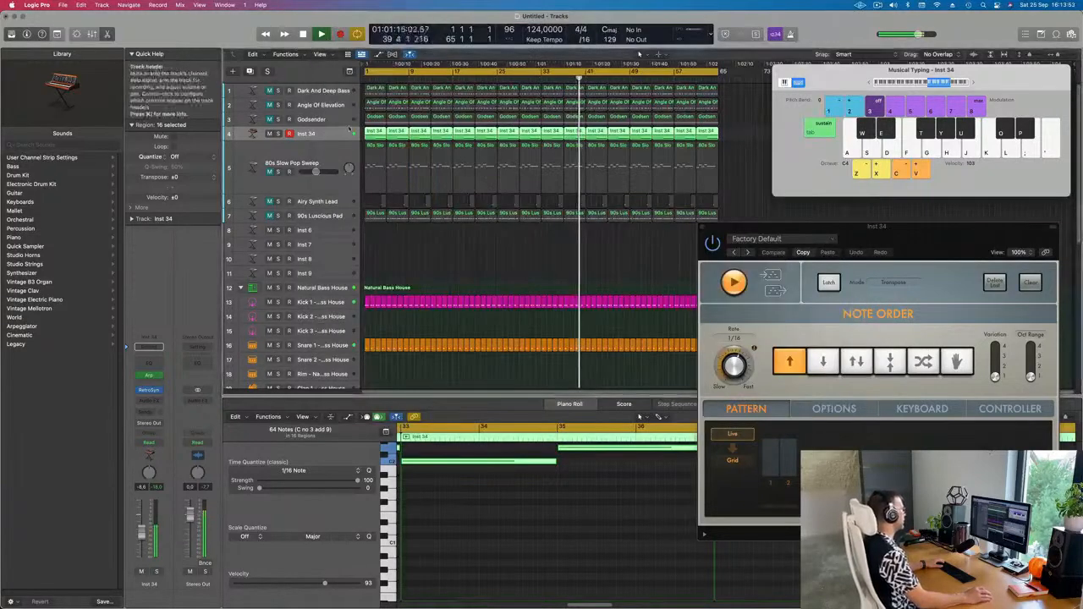
Unmute the 80s Slow Pop Sweep, Godsender, 90s Luscious Pad and Airy Synth Lead tracks.
{"action": "left_click", "coordinate": [291, 161]}
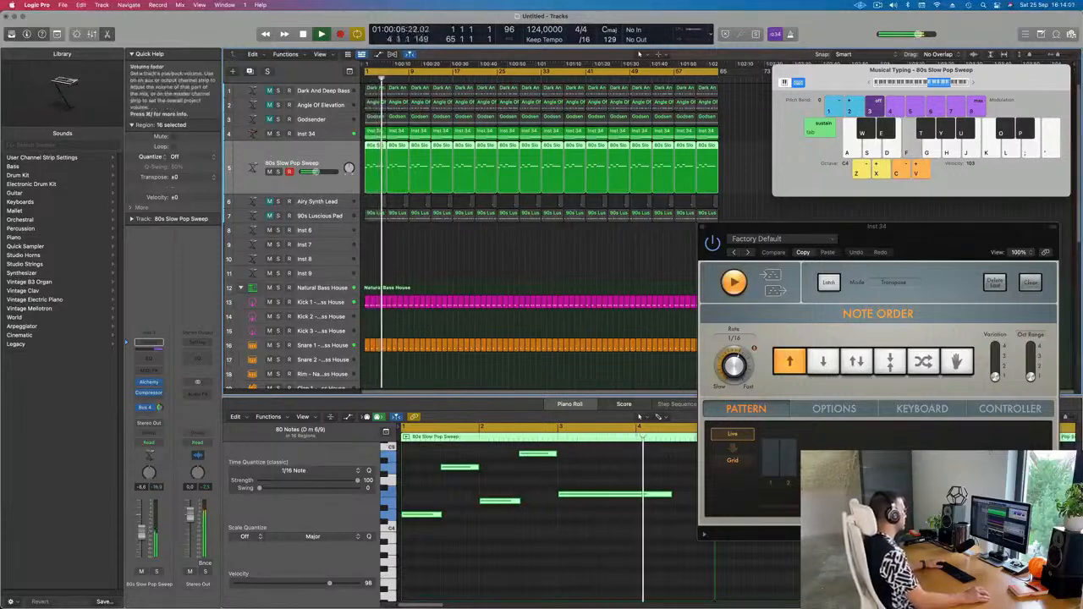
{"action": "left_click", "coordinate": [322, 218]}
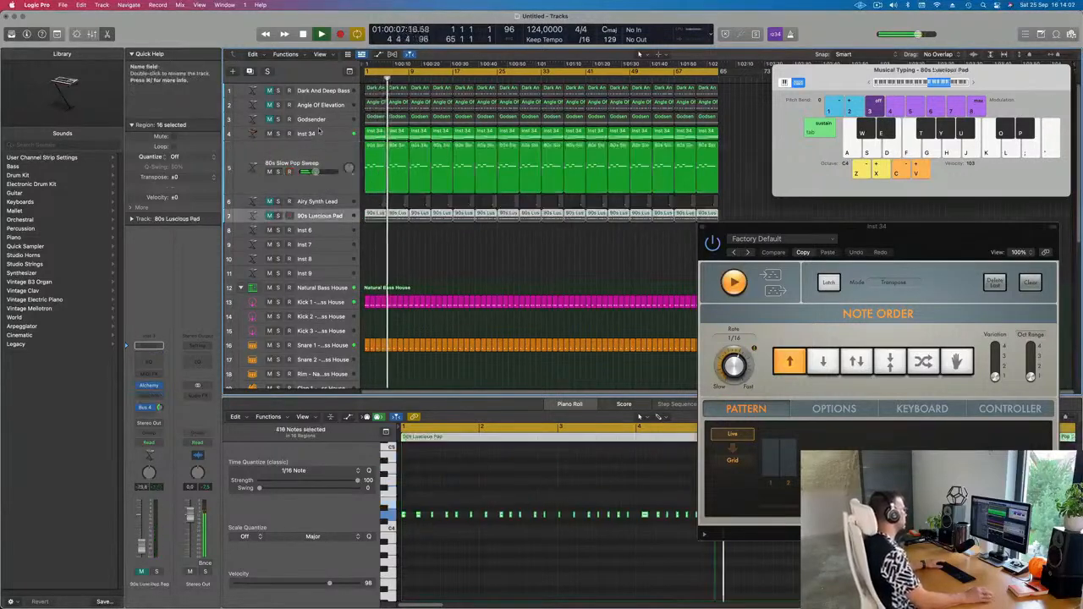
{"action": "left_click", "coordinate": [269, 120]}
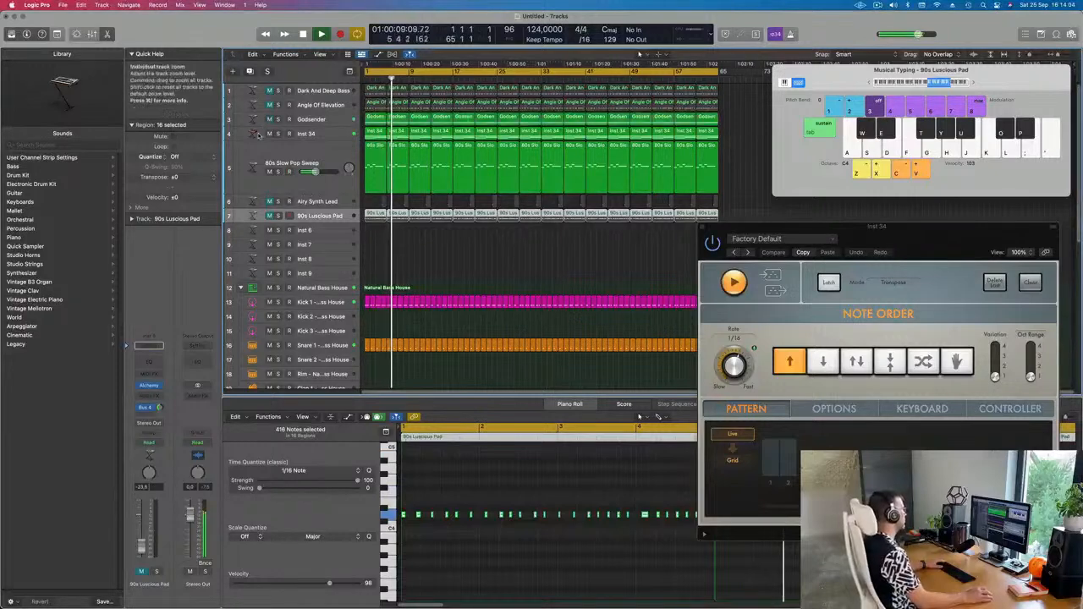
{"action": "left_click", "coordinate": [327, 122]}
{"action": "left_click", "coordinate": [326, 145]}
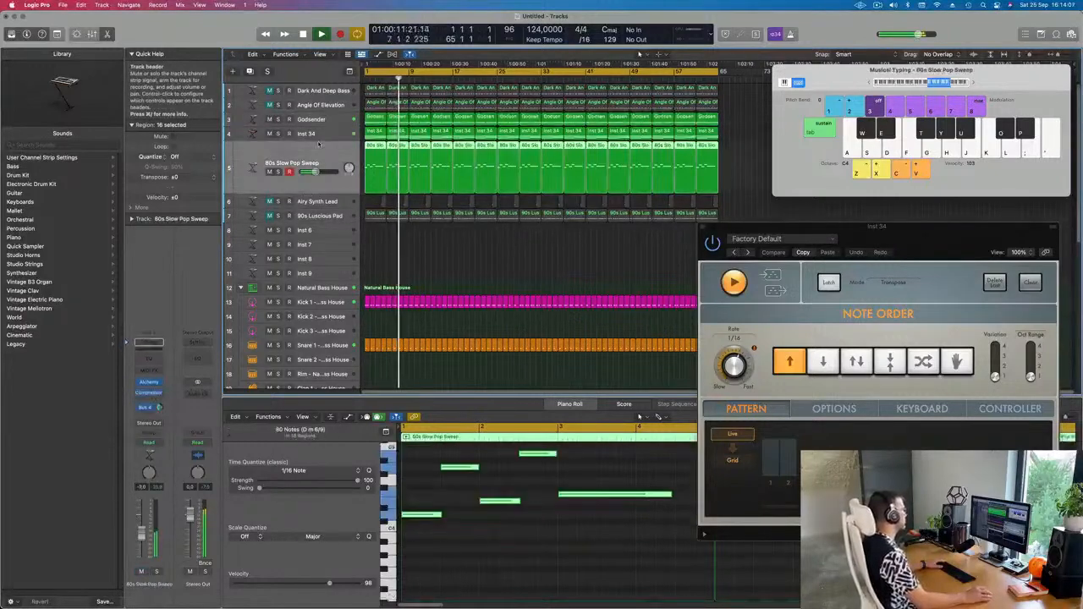
{"action": "left_click", "coordinate": [313, 216]}
{"action": "left_click", "coordinate": [270, 215]}
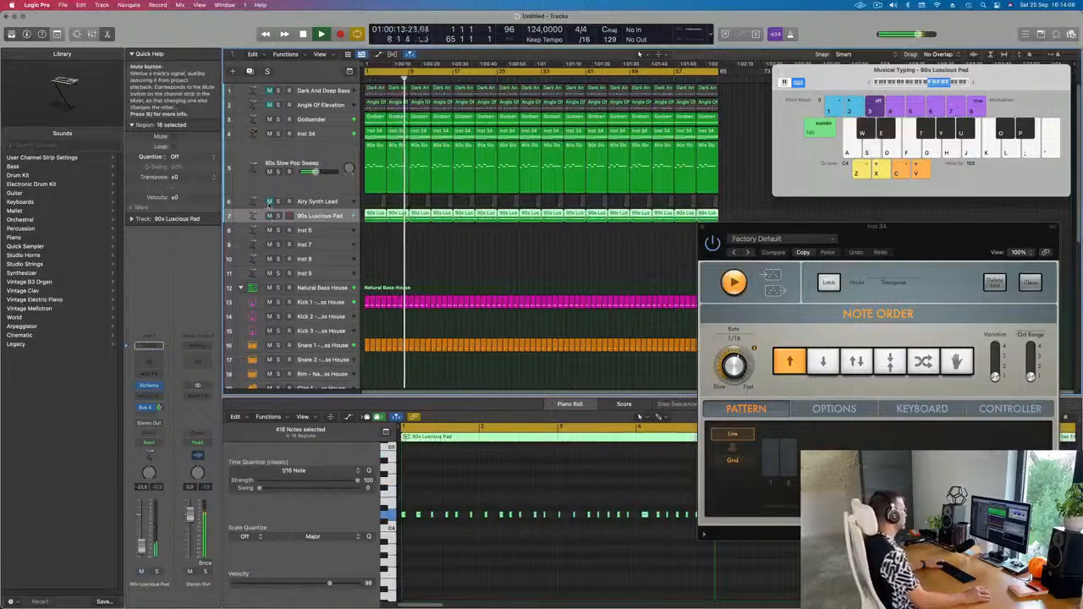
{"action": "left_click", "coordinate": [329, 202]}
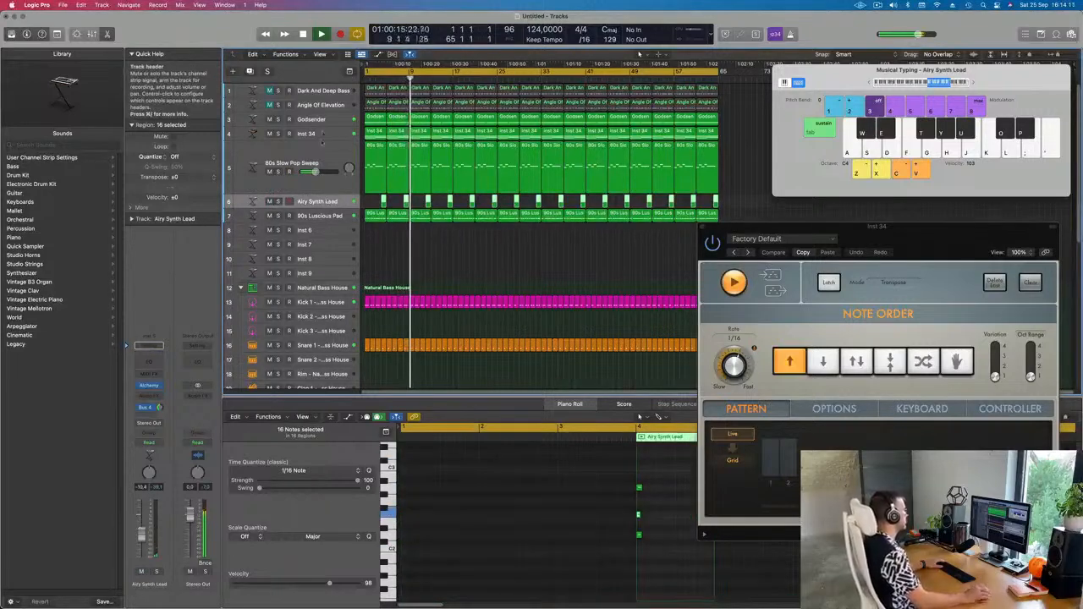
Compare Angle Of Elevation with Dark And Deep Bass by toggling their mutes, leaving Angle Of Elevation unmuted and Dark And Deep Bass muted.
{"action": "left_click", "coordinate": [320, 105]}
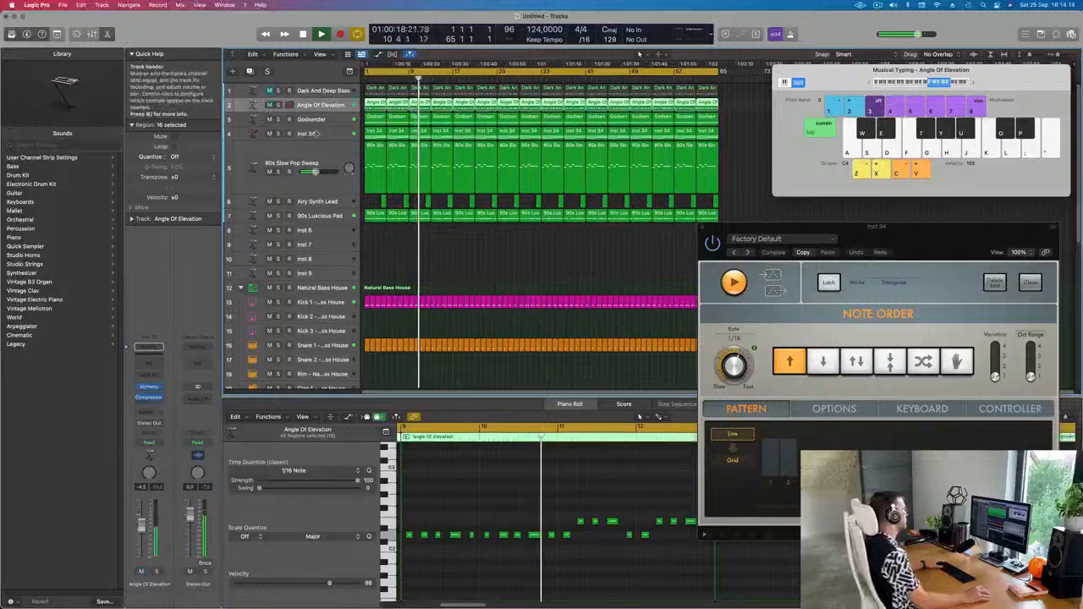
{"action": "left_click", "coordinate": [269, 105]}
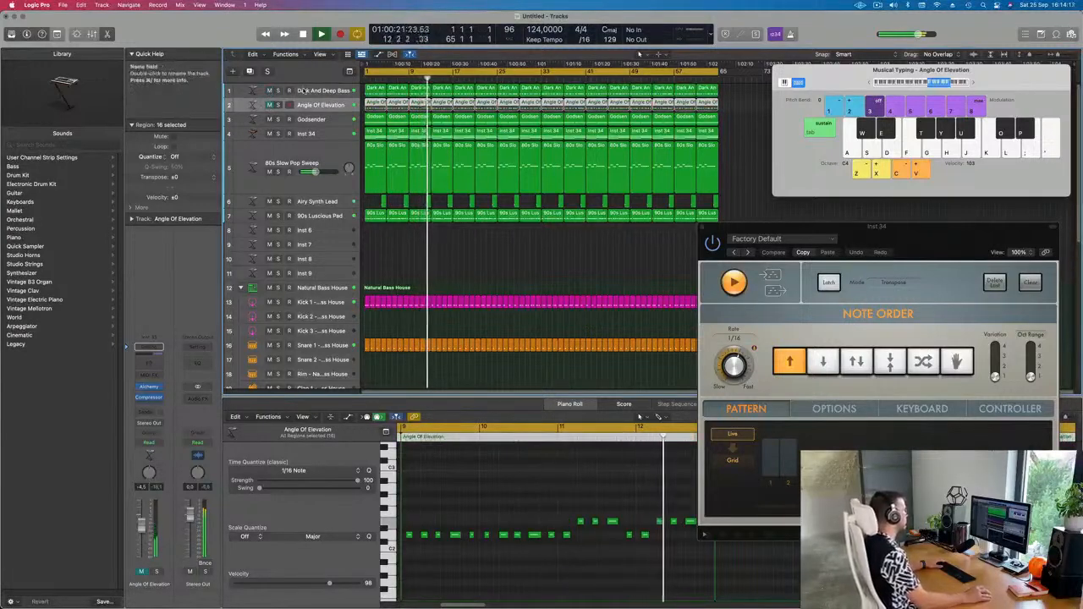
{"action": "left_click", "coordinate": [269, 91]}
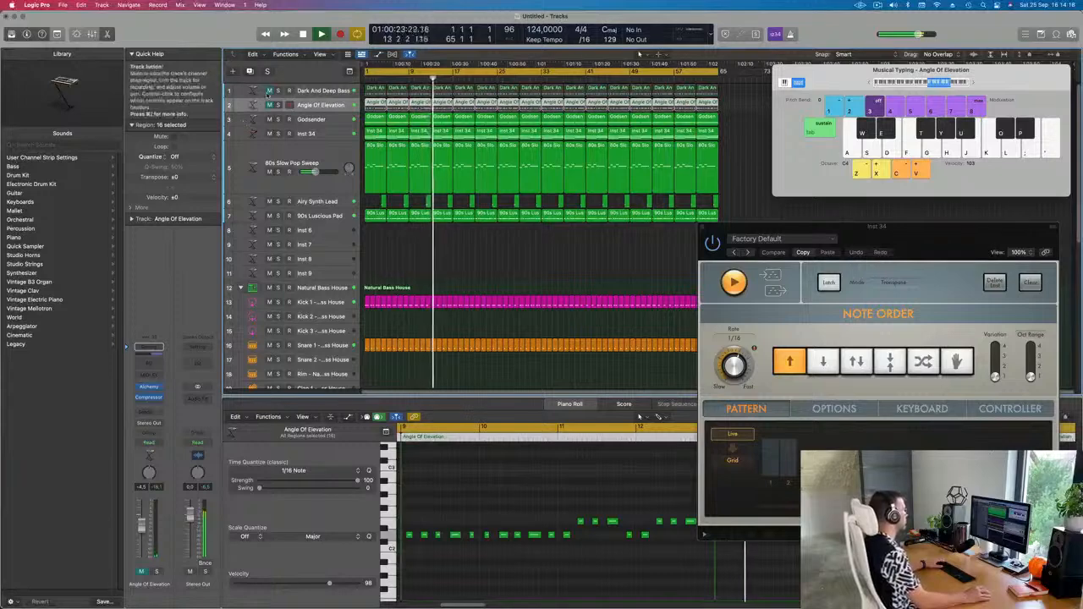
{"action": "left_click", "coordinate": [299, 90]}
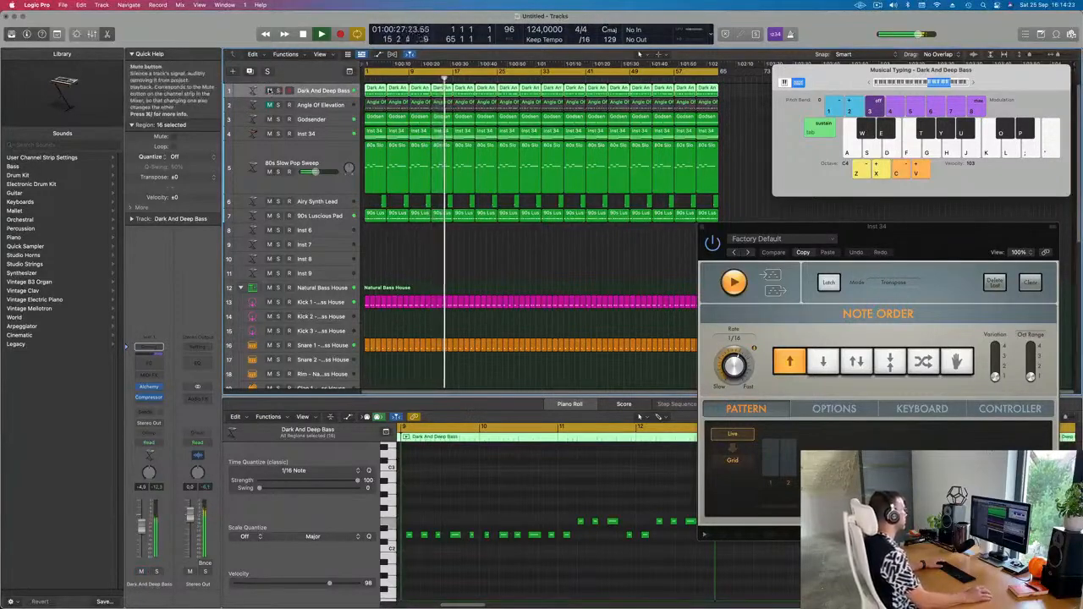
{"action": "left_click", "coordinate": [269, 91]}
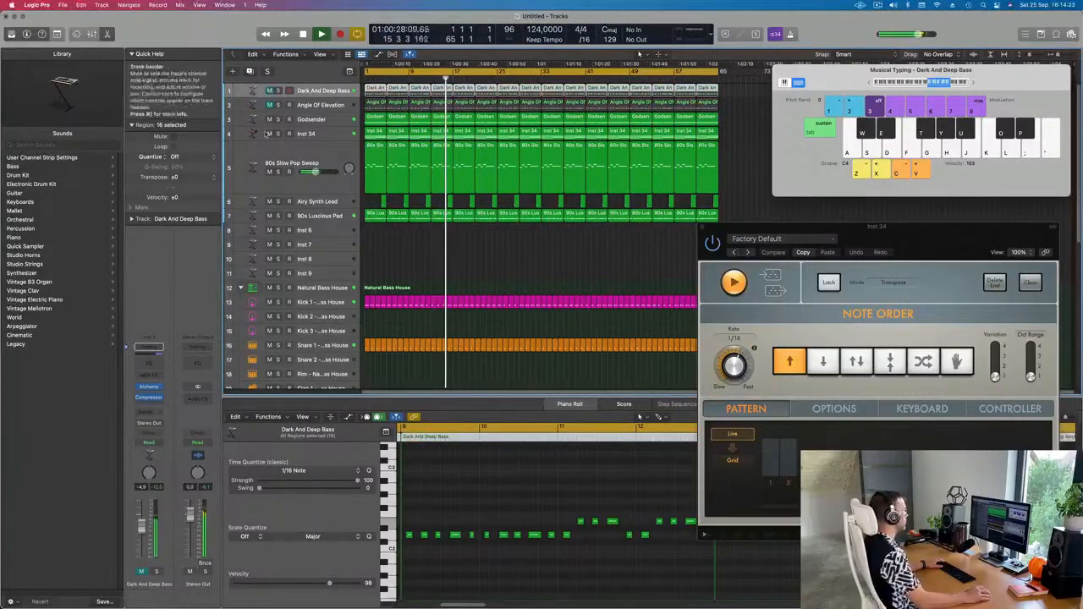
{"action": "left_click", "coordinate": [314, 105]}
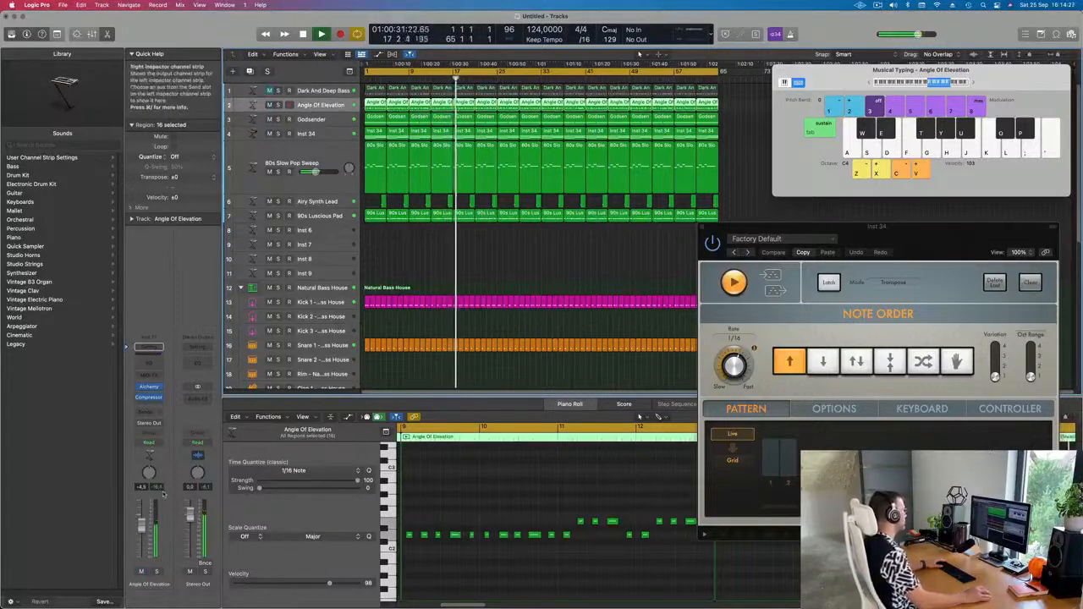
Insert a Channel EQ on Angle Of Elevation with a 625 Hz, 12 dB/Oct low cut and a -0.6 dB low shelf at 228 Hz.
{"action": "left_click", "coordinate": [148, 360]}
{"action": "left_click_drag", "start_coordinate": [484, 282], "coordinate": [591, 284]}
{"action": "left_click_drag", "start_coordinate": [358, 291], "coordinate": [681, 293]}
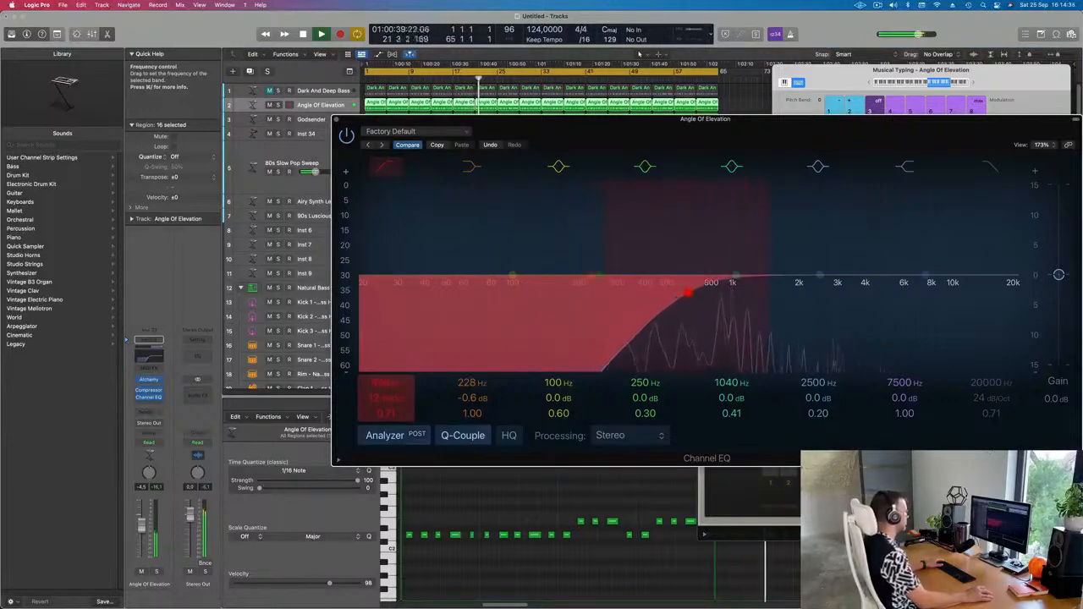
{"action": "left_click", "coordinate": [156, 573]}
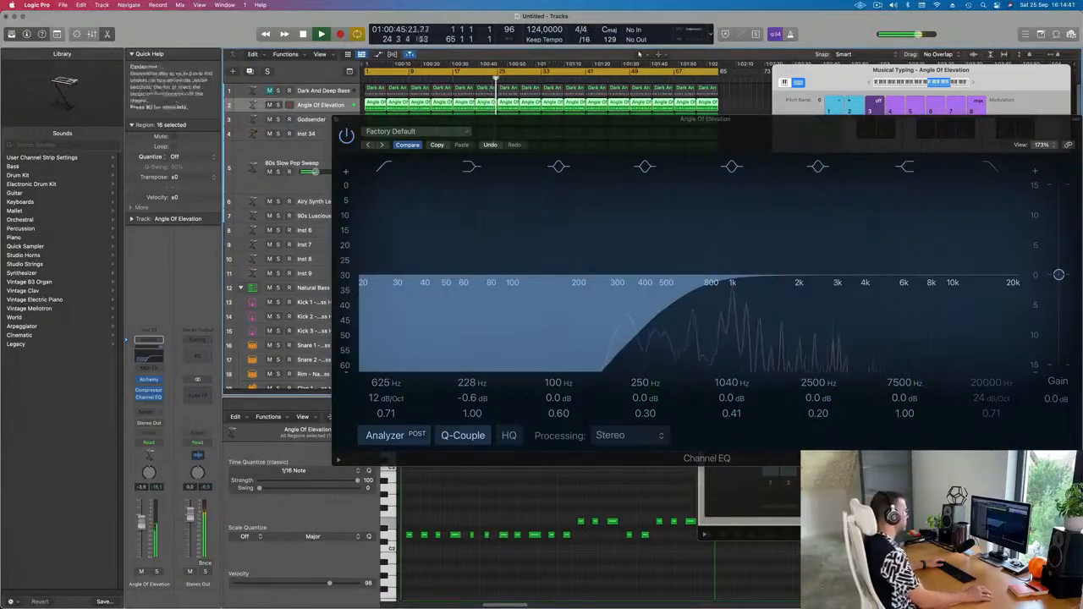
{"action": "left_click_drag", "start_coordinate": [663, 131], "coordinate": [568, 155]}
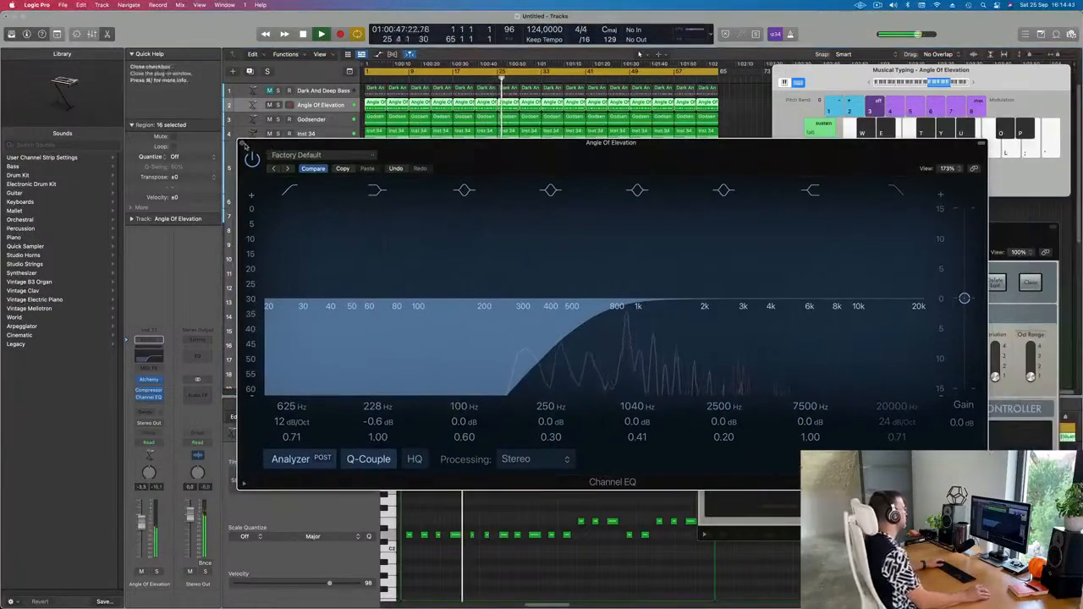
{"action": "left_click", "coordinate": [244, 145]}
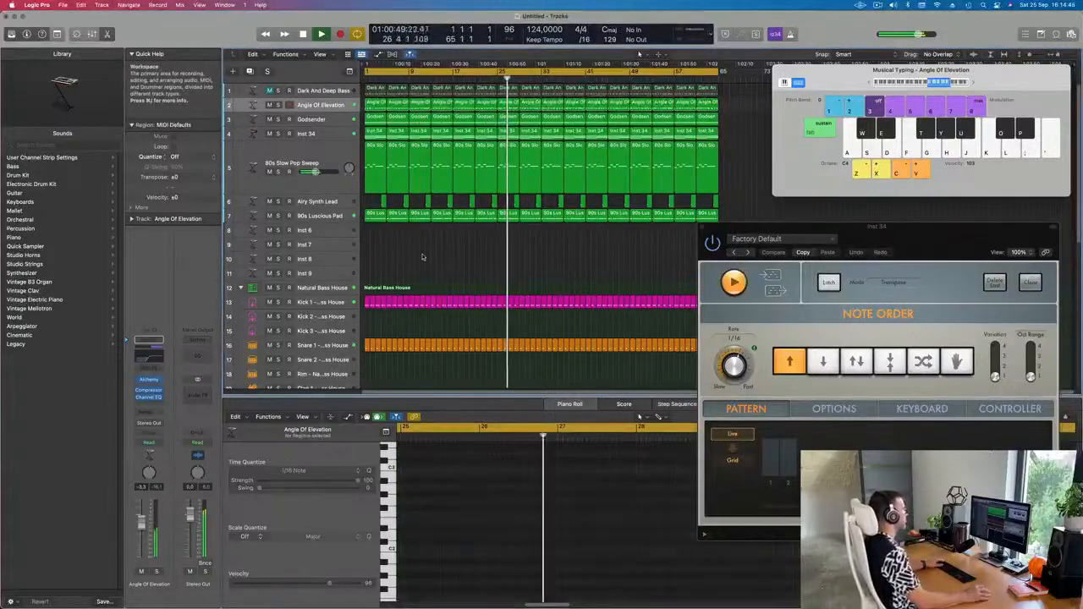